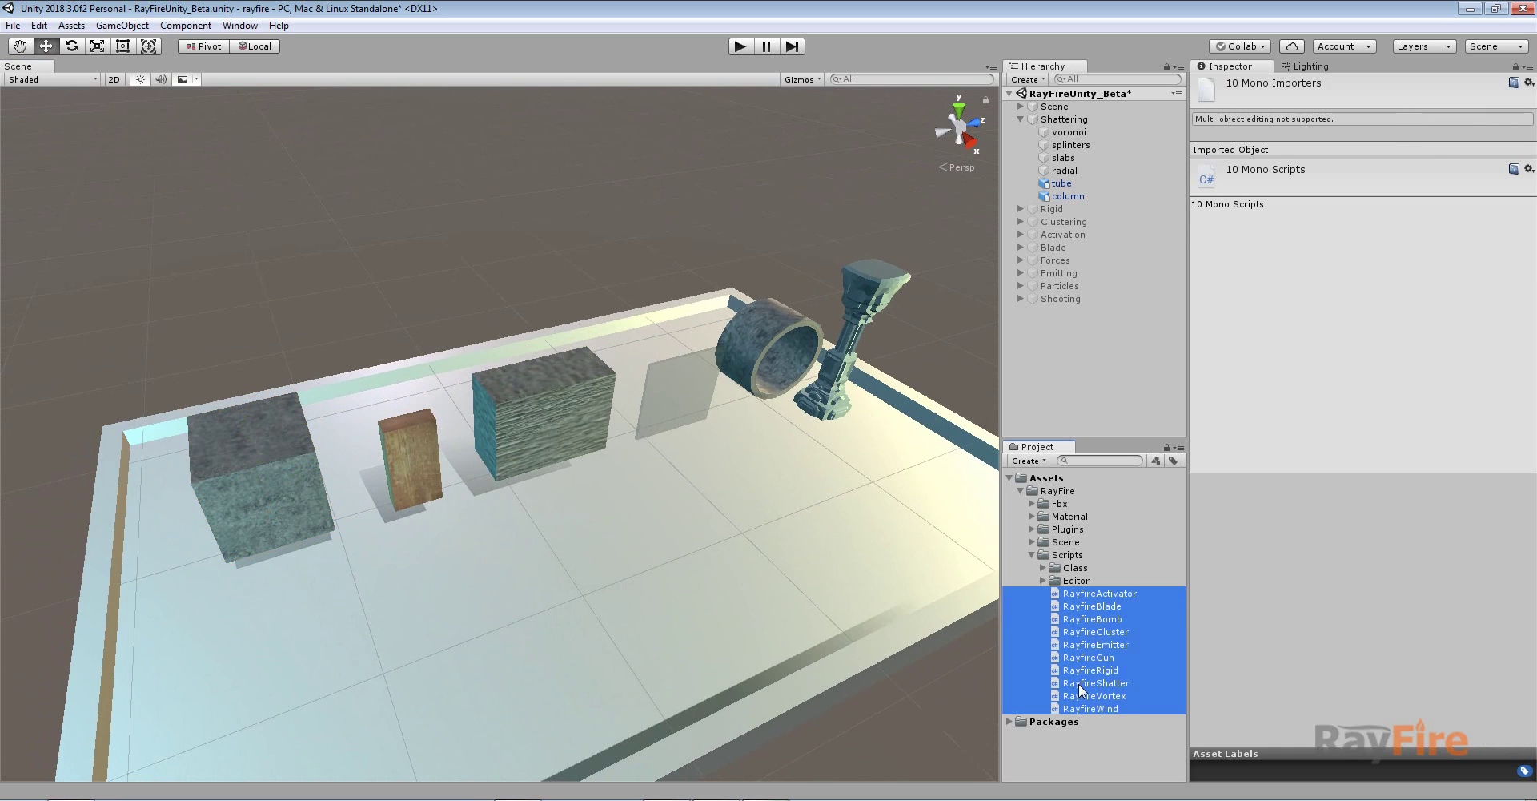
Attach the RayfireShatter script to the voronoi concrete cube and frame the cube in the scene.
{"action": "left_click", "coordinate": [1078, 684]}
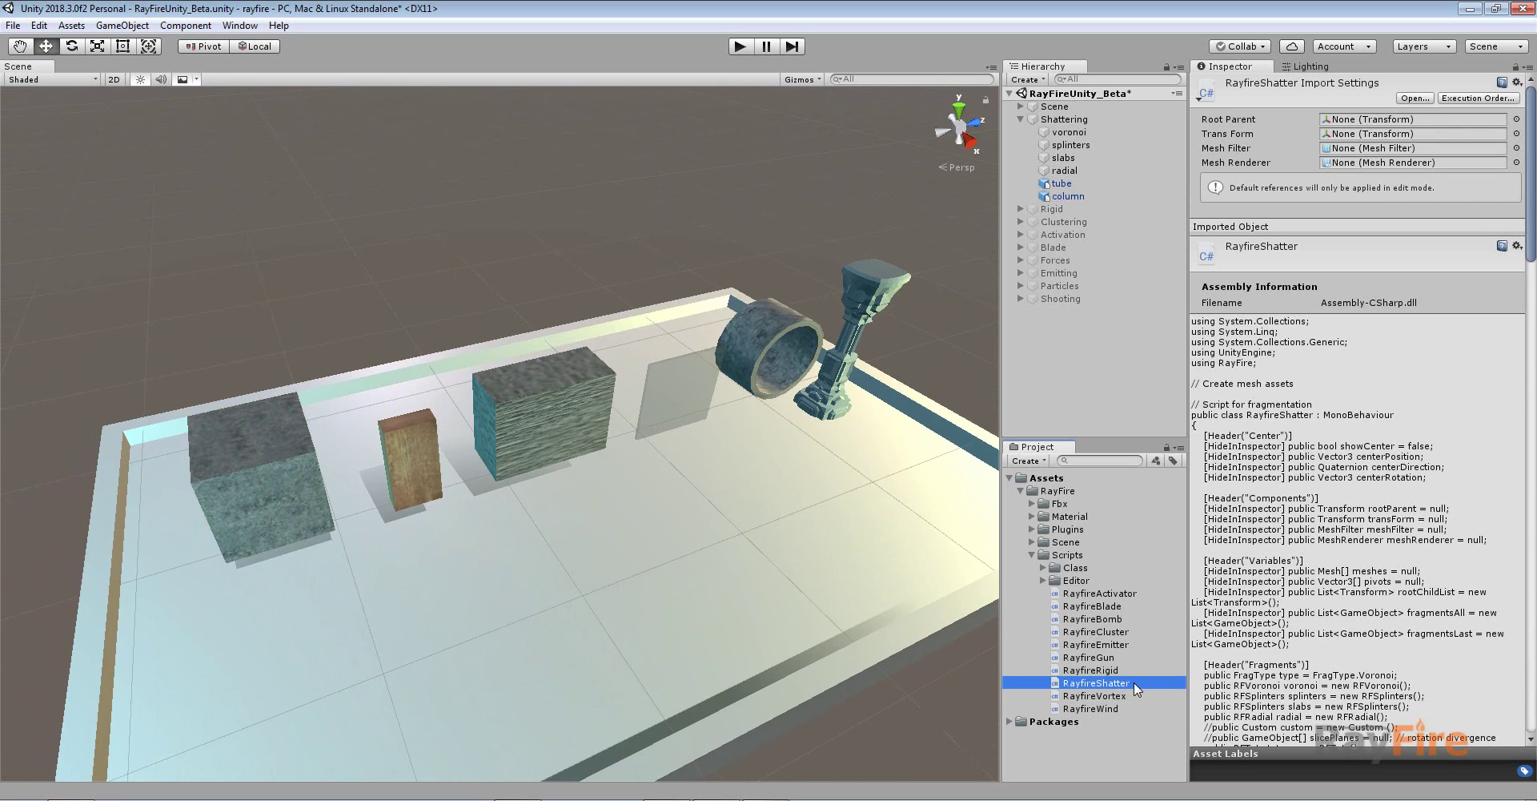
{"action": "left_click_drag", "start_coordinate": [422, 518], "coordinate": [381, 404], "text": "alt"}
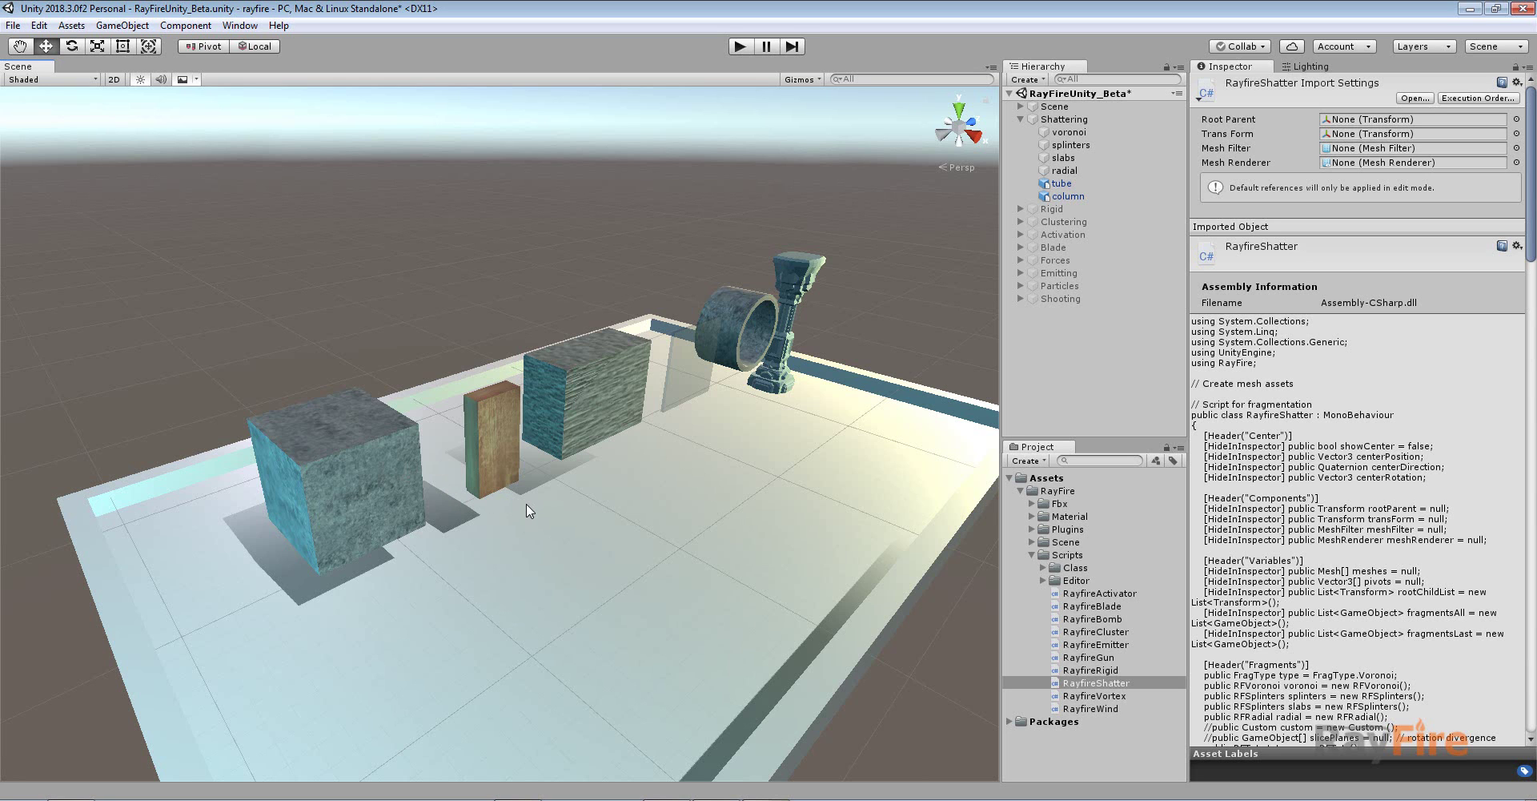
{"action": "middle_click_drag", "start_coordinate": [526, 503], "coordinate": [521, 426]}
{"action": "left_click_drag", "start_coordinate": [535, 435], "coordinate": [421, 438], "text": "alt"}
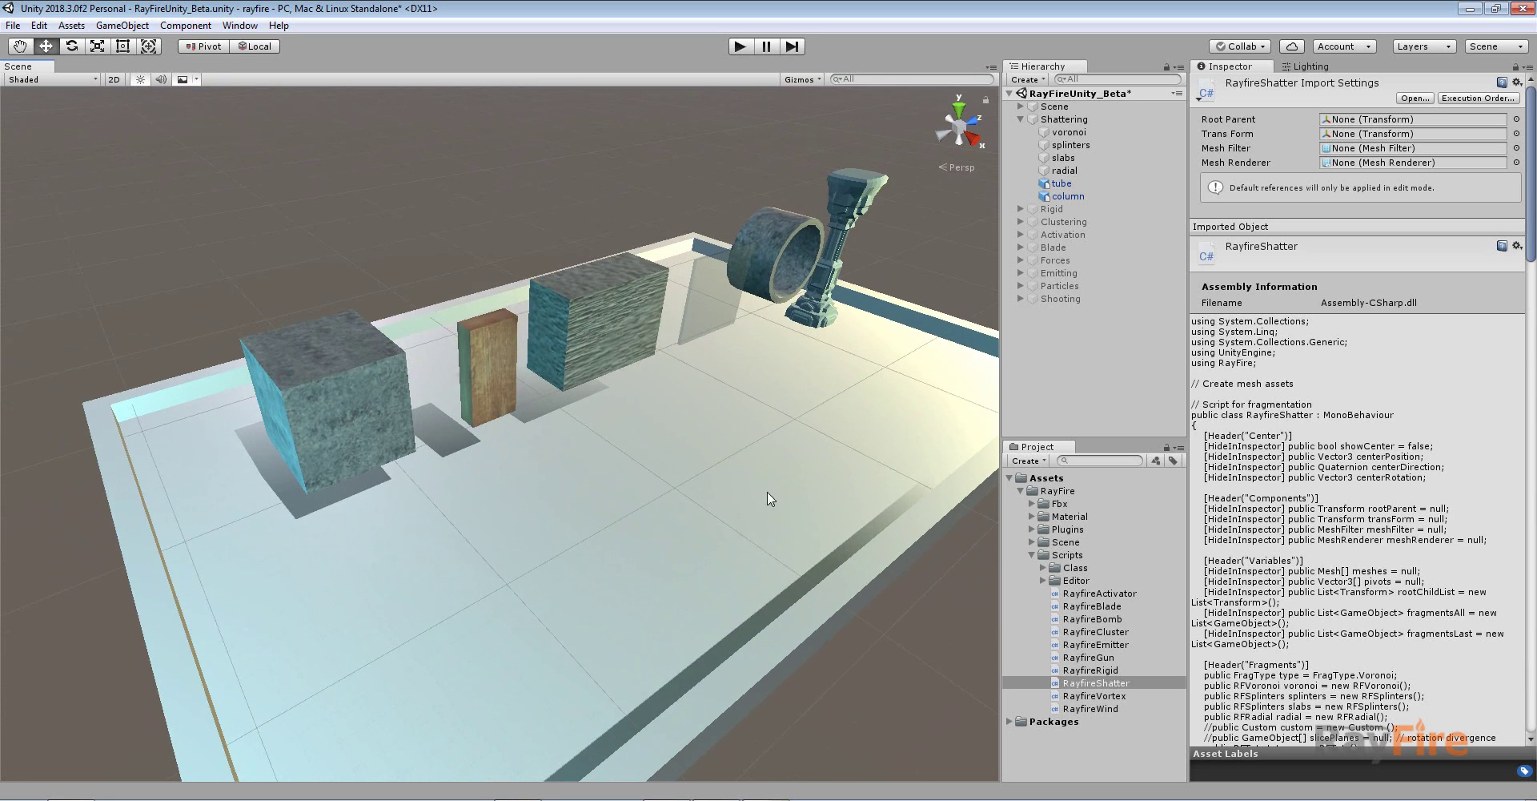
{"action": "left_click", "coordinate": [366, 387]}
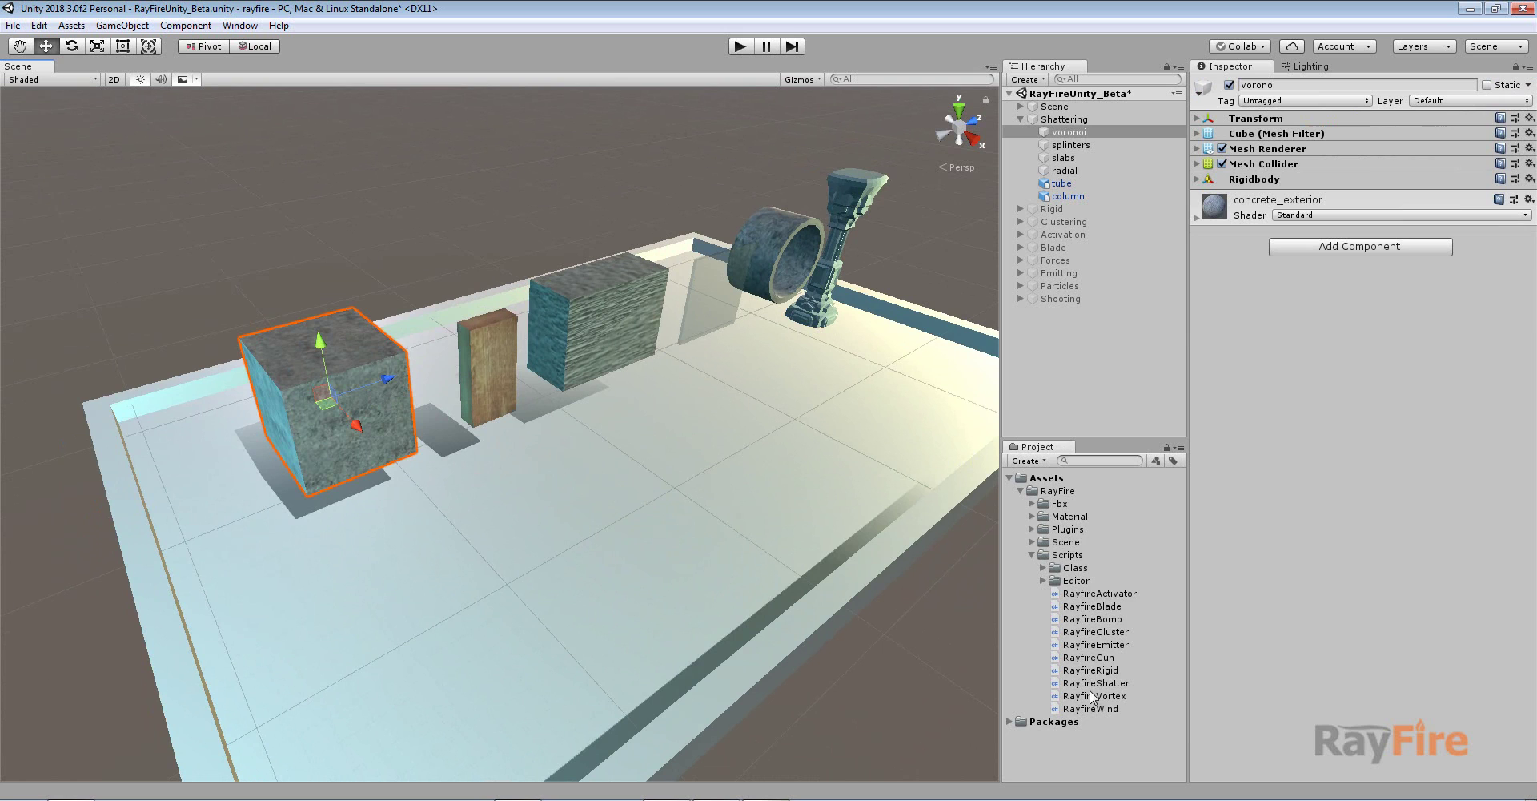
{"action": "left_click_drag", "start_coordinate": [1110, 687], "coordinate": [1290, 516]}
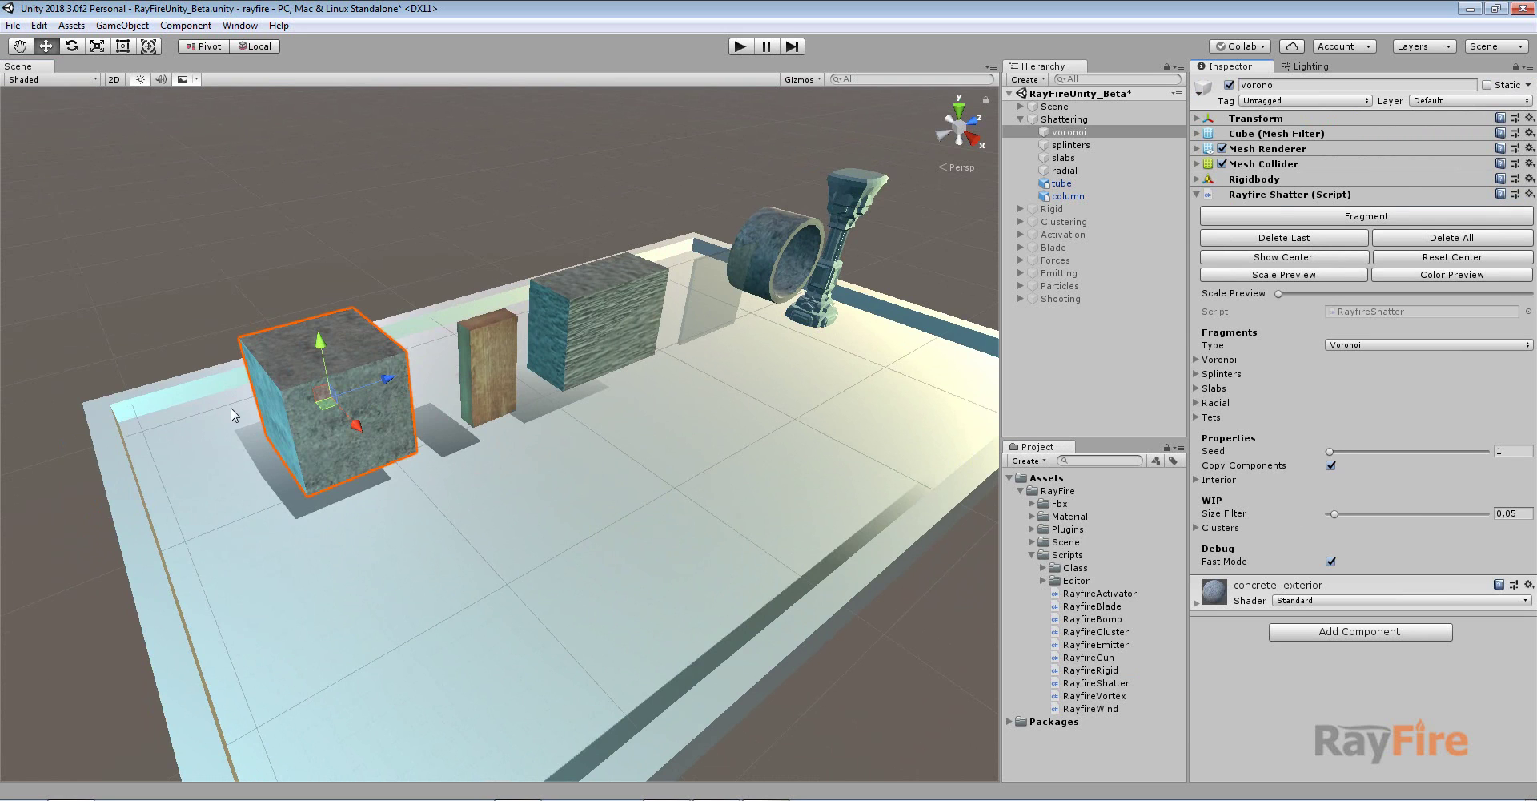
{"action": "key", "text": "f"}
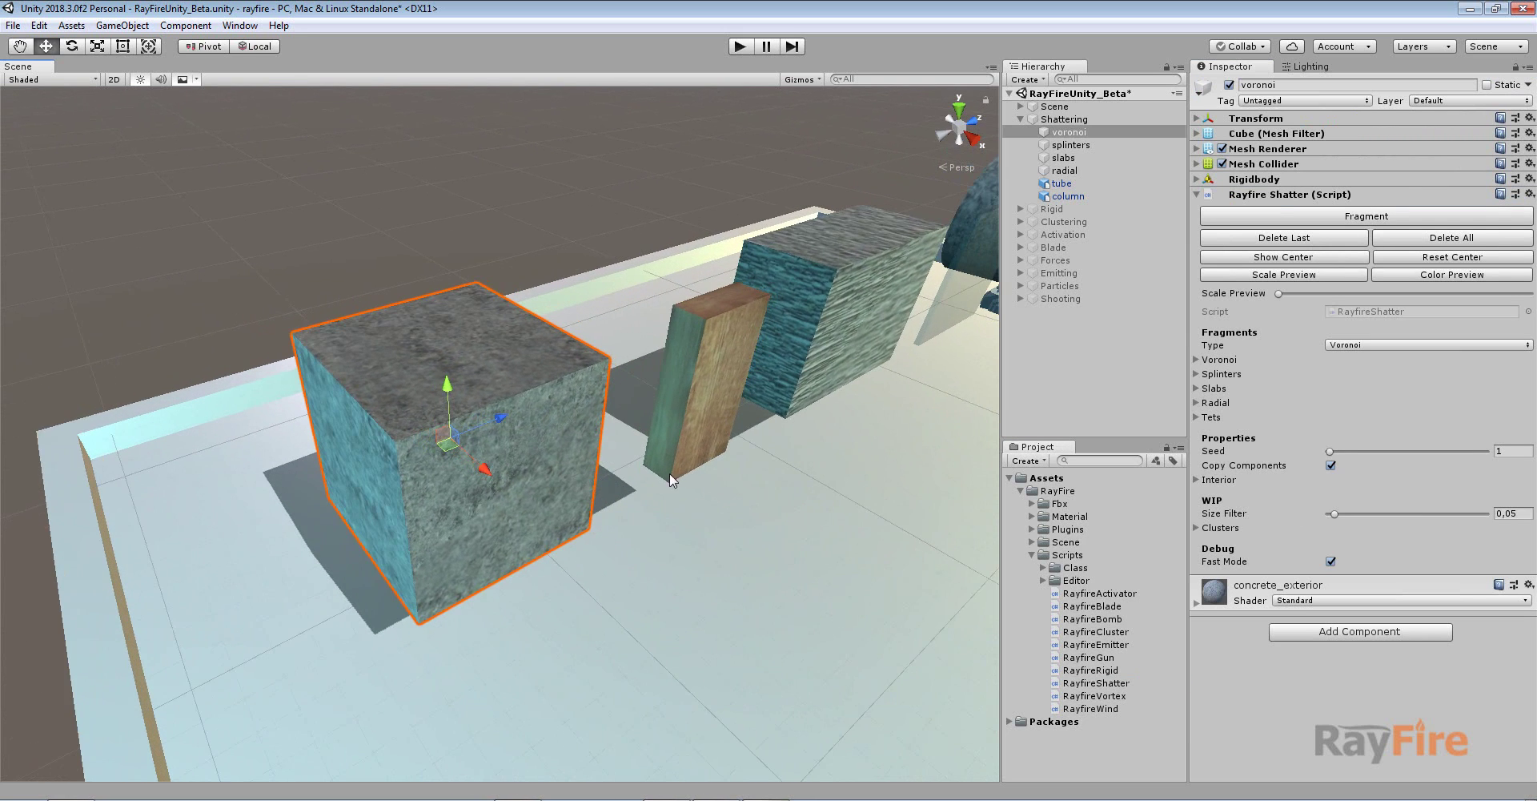
Keep Voronoi as the cube's fragment type, reveal its Voronoi settings and fragment the cube with an amount of 30.
{"action": "left_click", "coordinate": [1359, 346]}
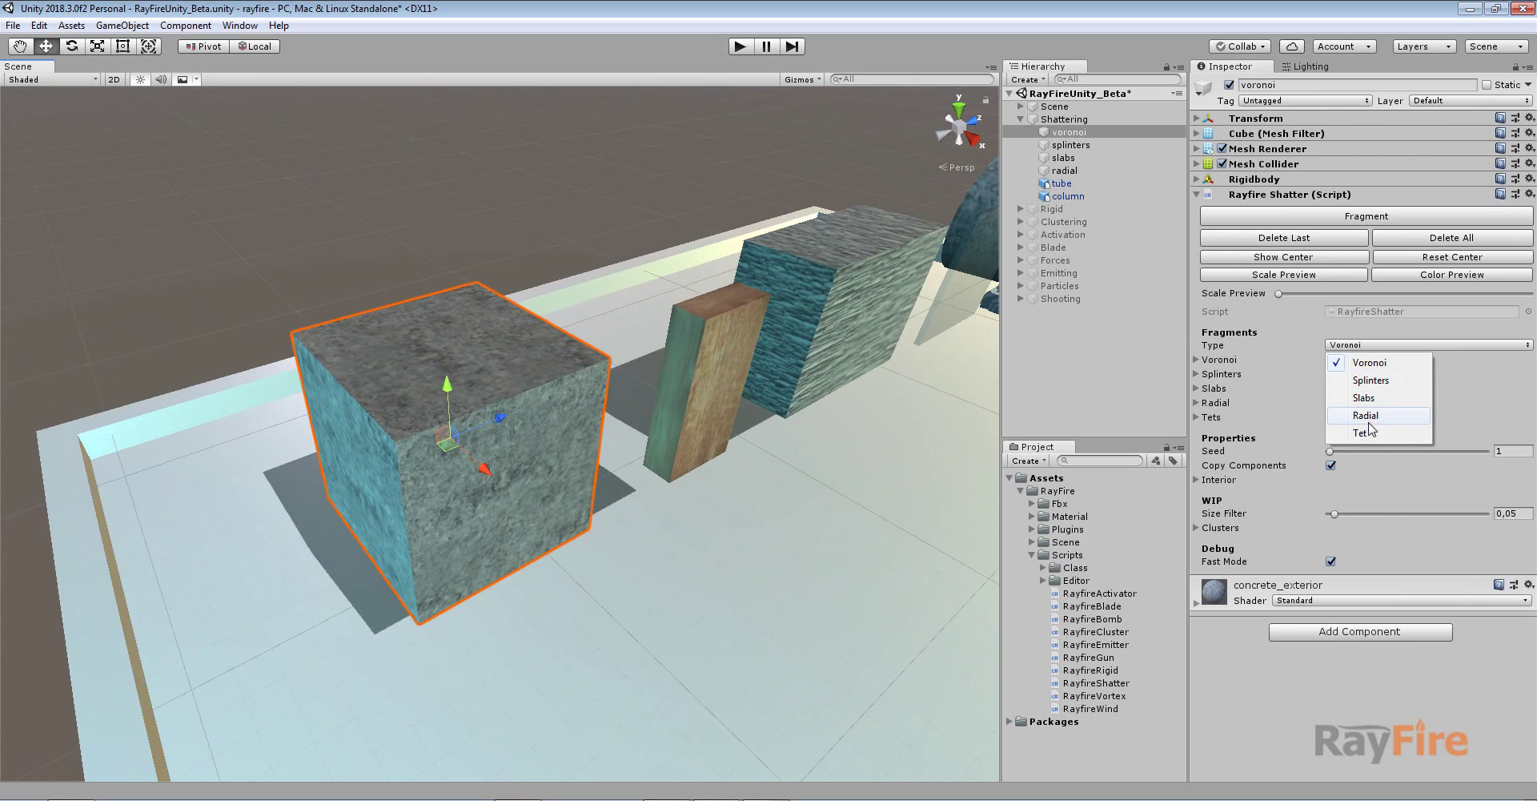
{"action": "left_click", "coordinate": [1371, 366]}
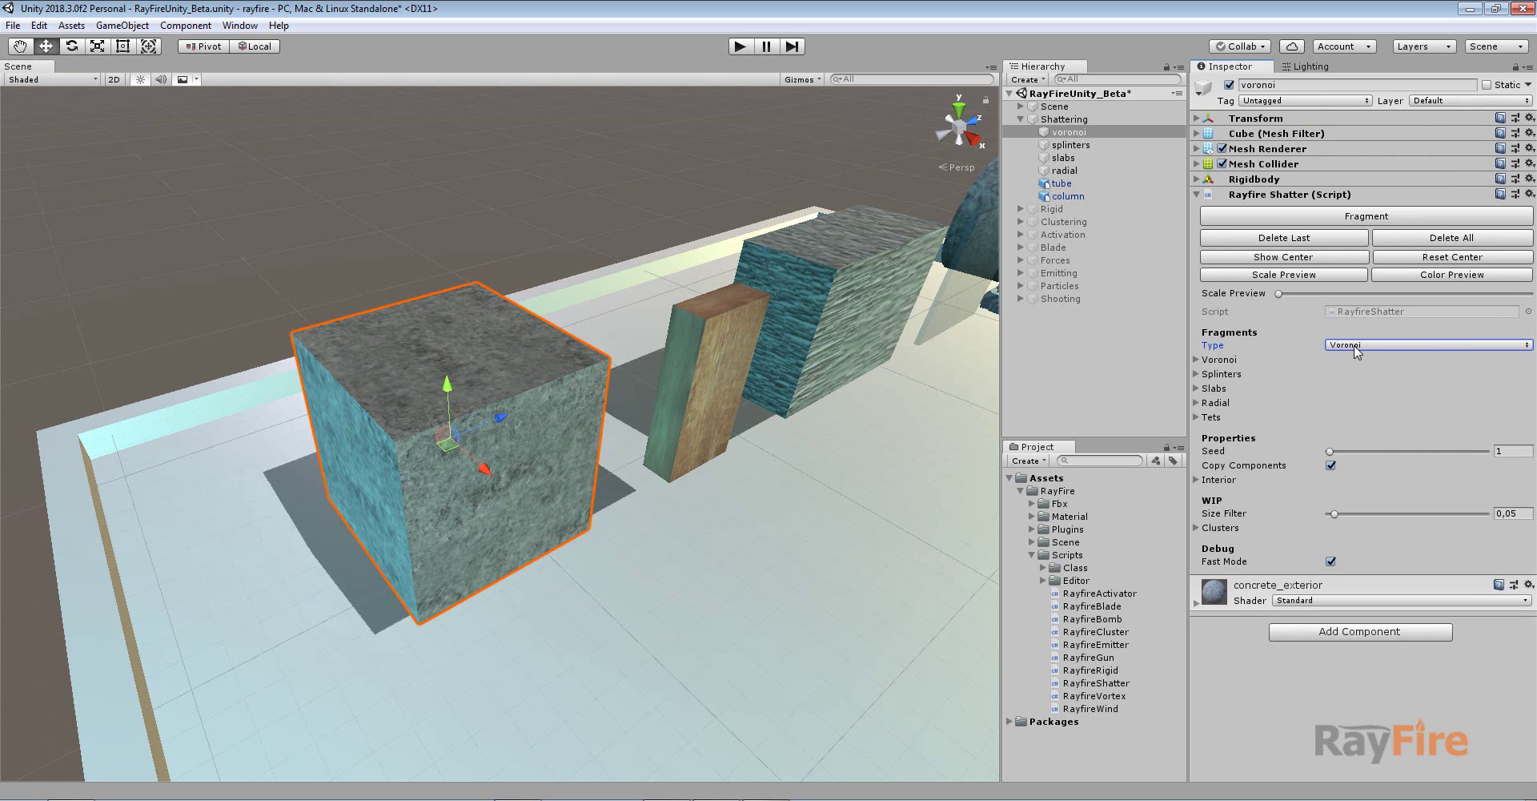
{"action": "left_click", "coordinate": [1230, 362]}
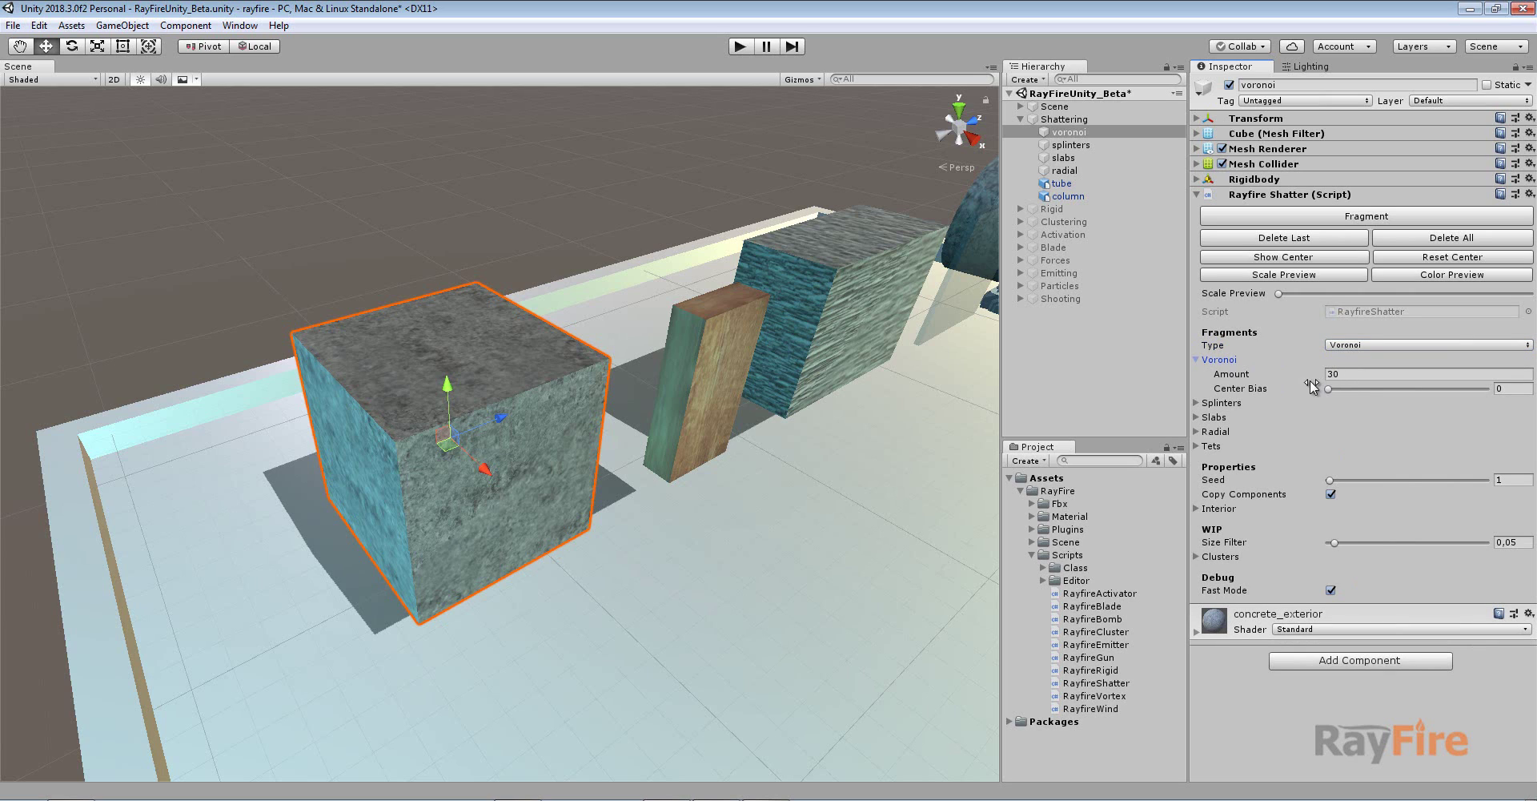
{"action": "left_click", "coordinate": [1331, 217]}
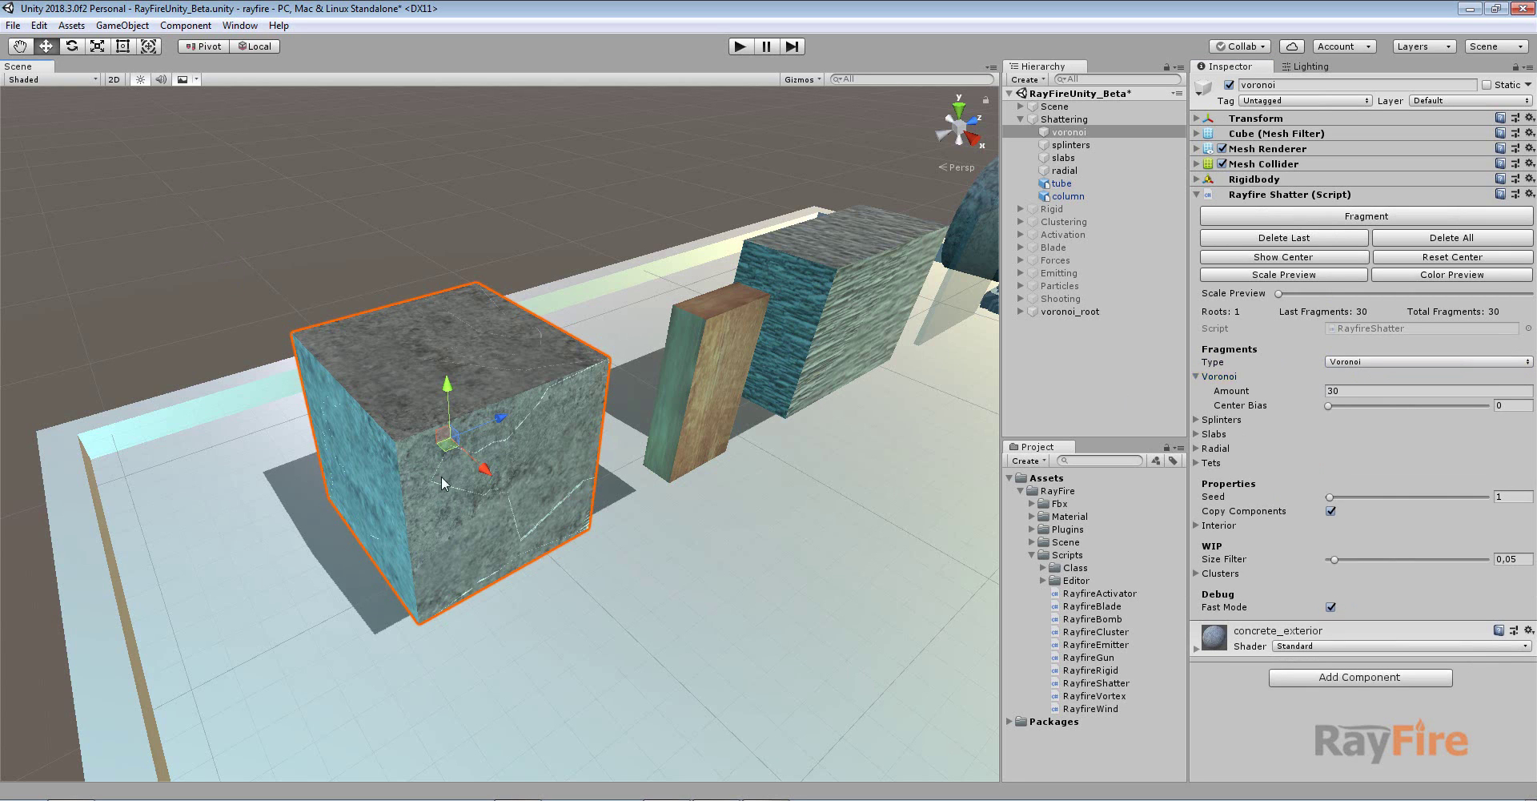
Select the cube together with all its fragments to inspect the cut outlines, and reselect only the voronoi object.
{"action": "left_click_drag", "start_coordinate": [209, 245], "coordinate": [647, 658]}
{"action": "scroll", "coordinate": [1113, 229], "scroll_direction": "up", "scroll_amount": 2}
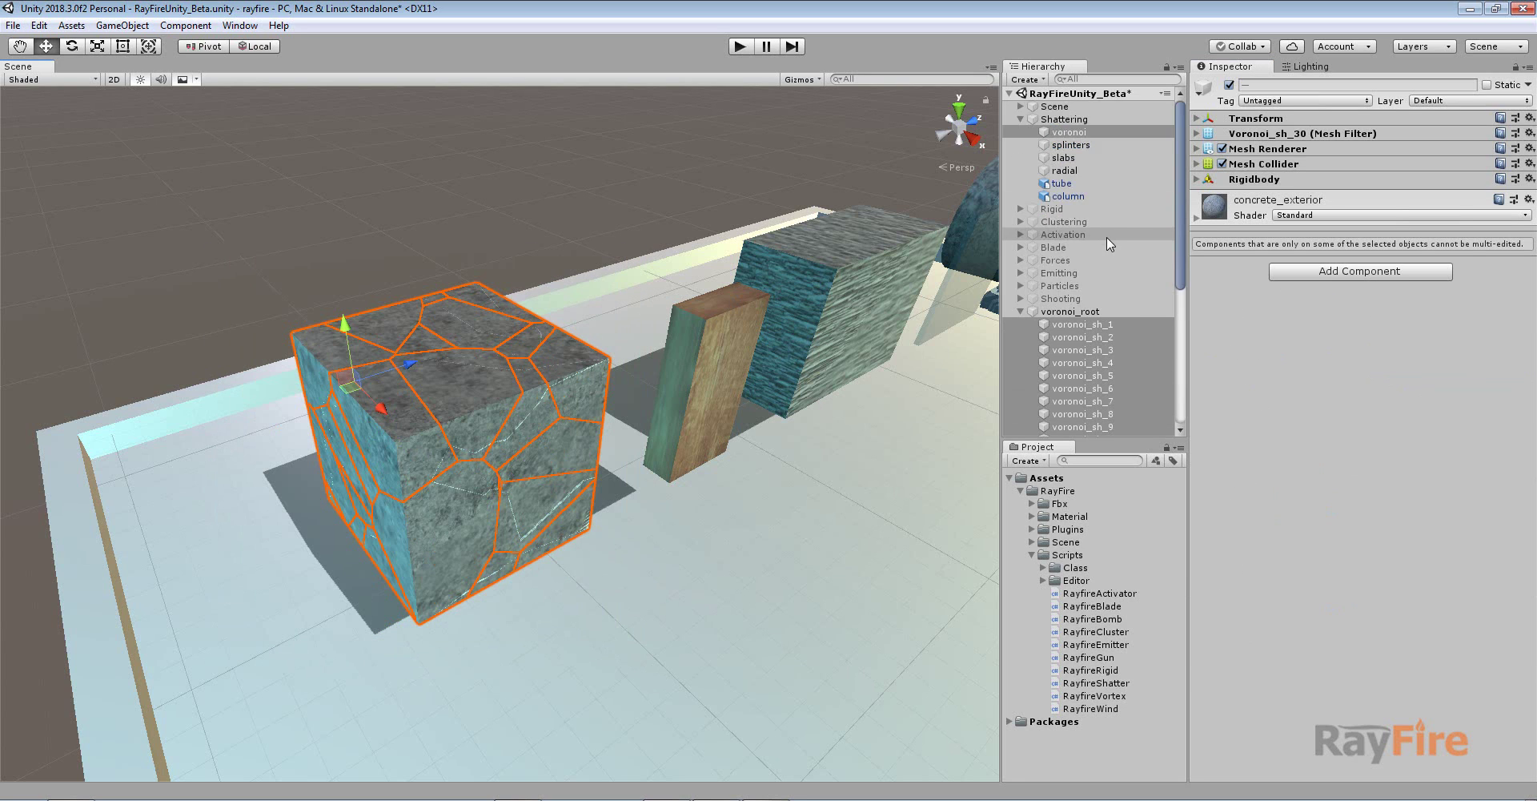
{"action": "left_click", "coordinate": [1073, 132]}
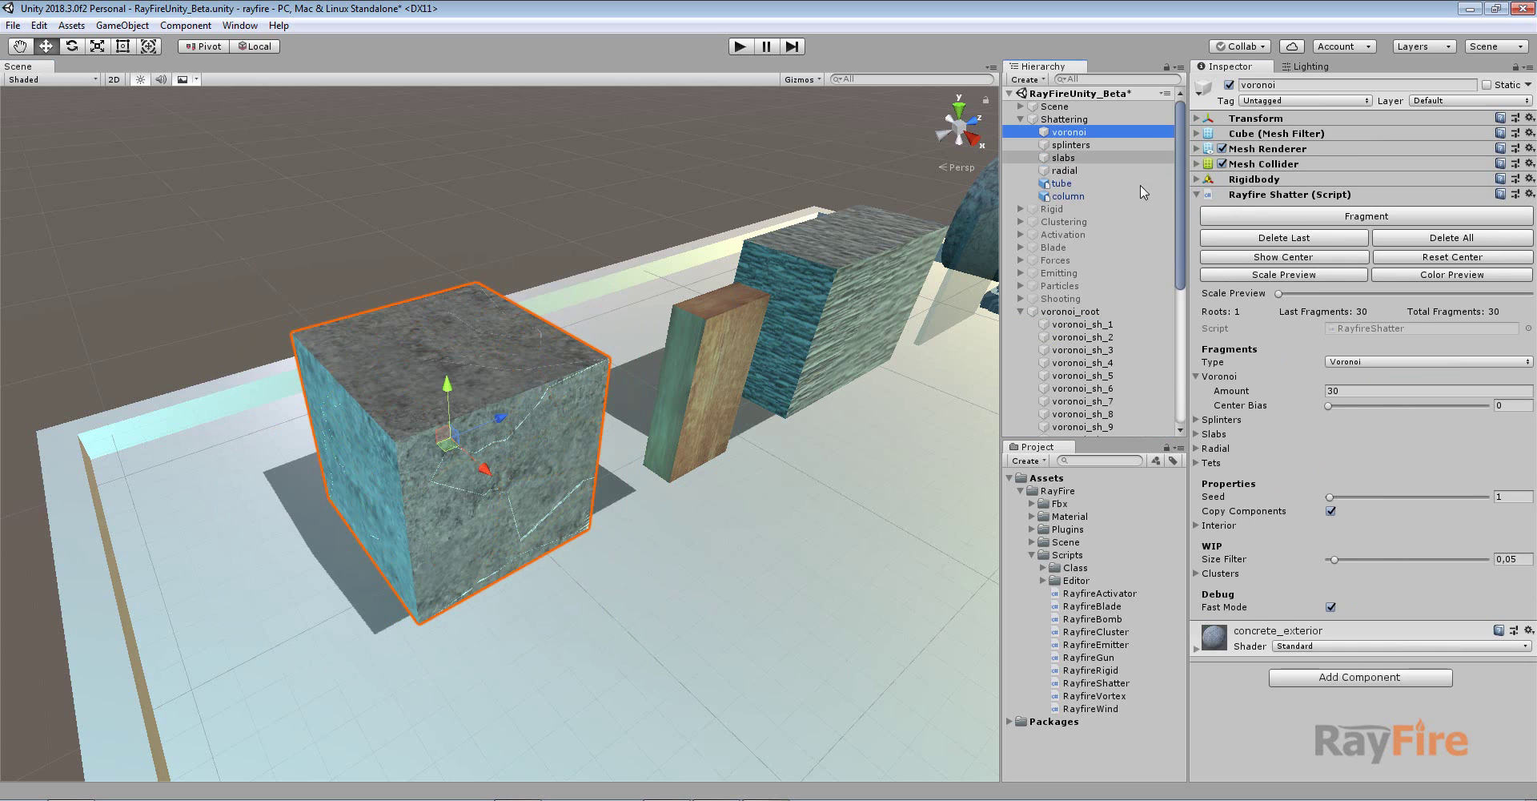
Enable Scale Preview and sweep its value to inspect the separated fragments, returning it to zero.
{"action": "left_click", "coordinate": [1302, 275]}
{"action": "left_click_drag", "start_coordinate": [1279, 292], "coordinate": [1531, 293]}
{"action": "right_click_drag", "start_coordinate": [389, 441], "coordinate": [720, 508]}
{"action": "left_click_drag", "start_coordinate": [1531, 293], "coordinate": [1279, 293]}
{"action": "left_click_drag", "start_coordinate": [484, 421], "coordinate": [642, 448], "text": "alt"}
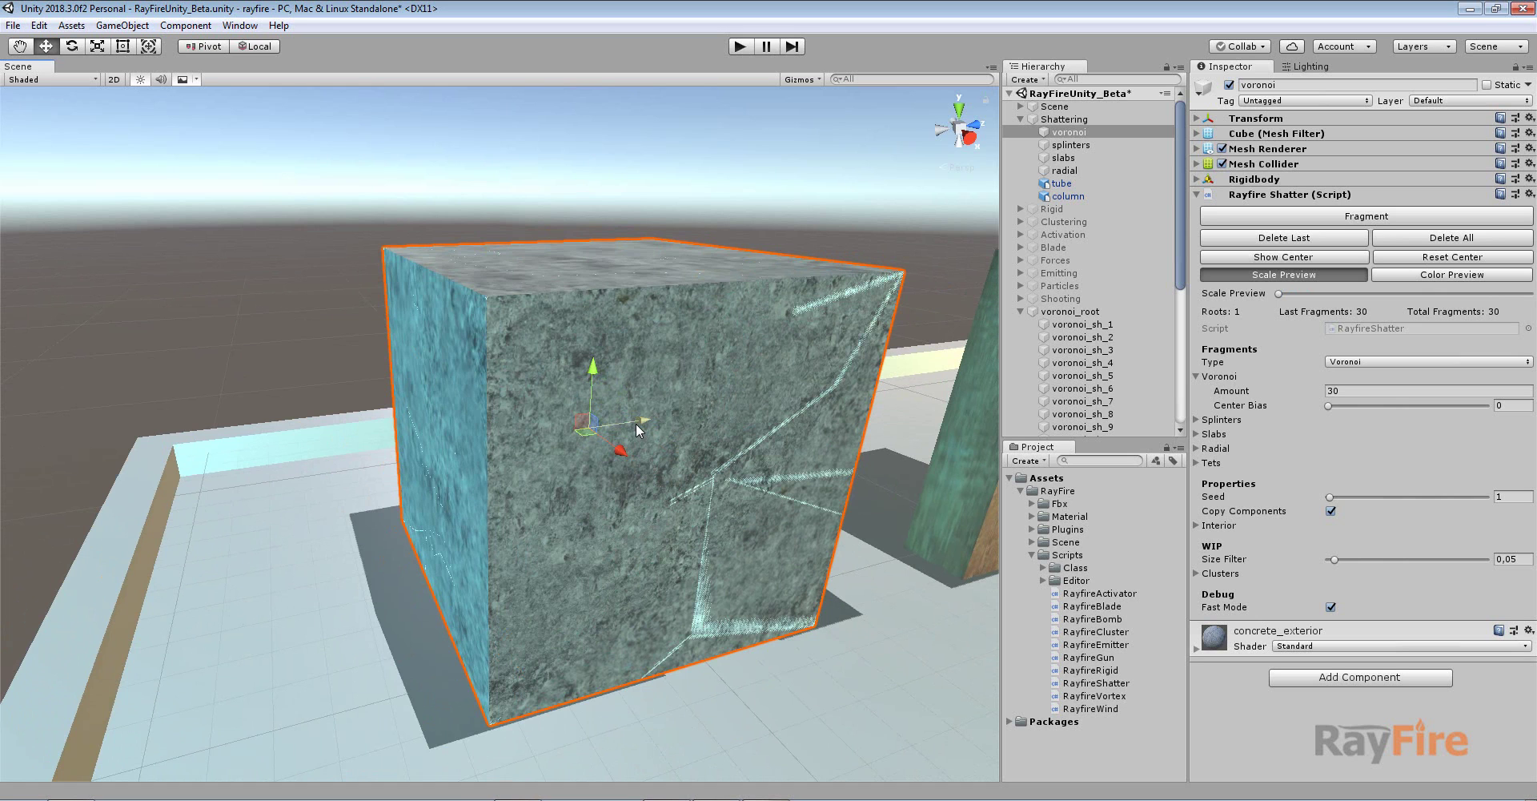
{"action": "left_click_drag", "start_coordinate": [634, 430], "coordinate": [264, 472]}
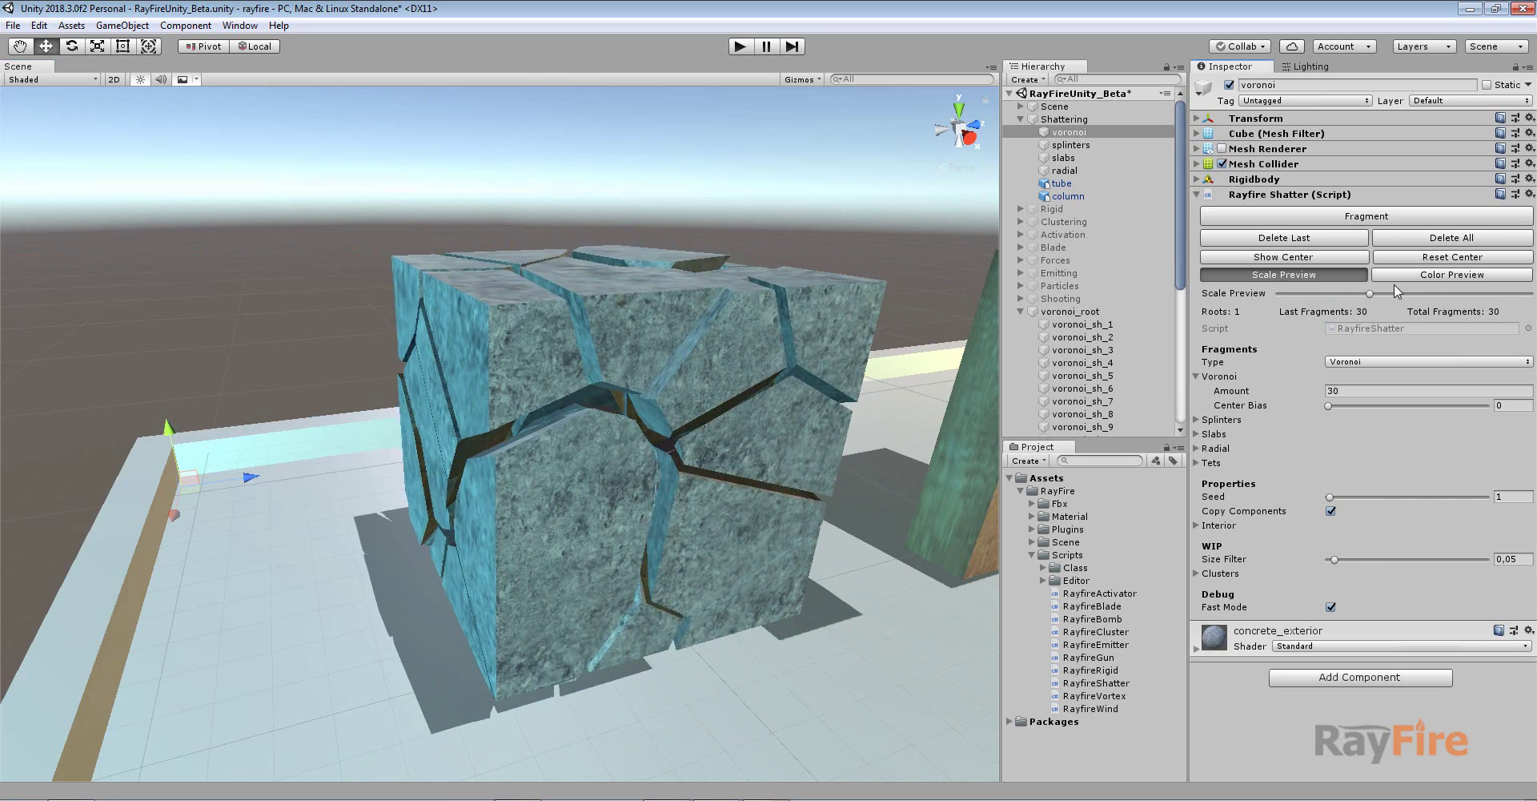
{"action": "left_click_drag", "start_coordinate": [1395, 293], "coordinate": [1491, 293]}
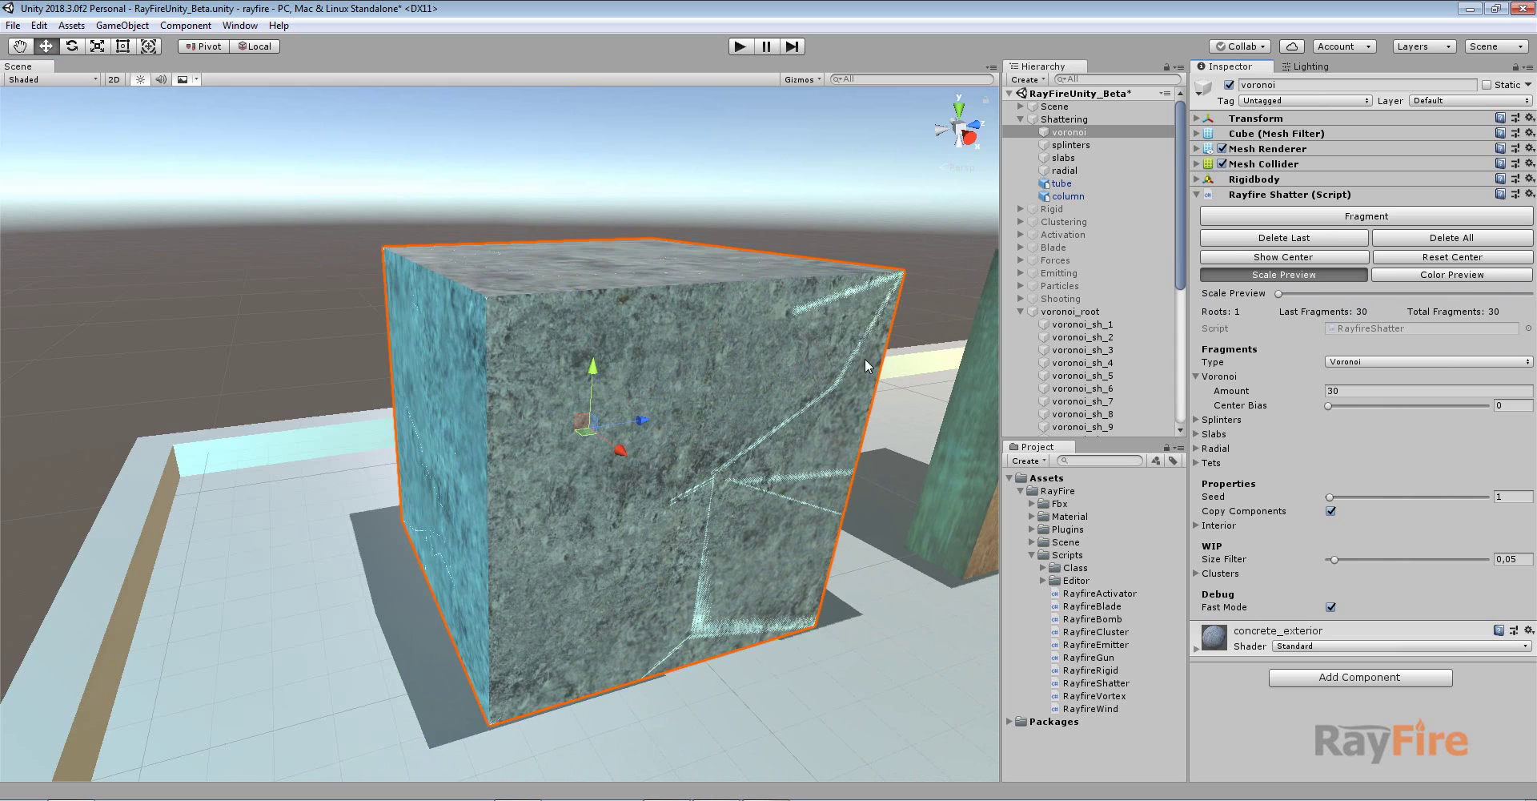
{"action": "scroll", "coordinate": [727, 425], "scroll_direction": "down", "scroll_amount": 2}
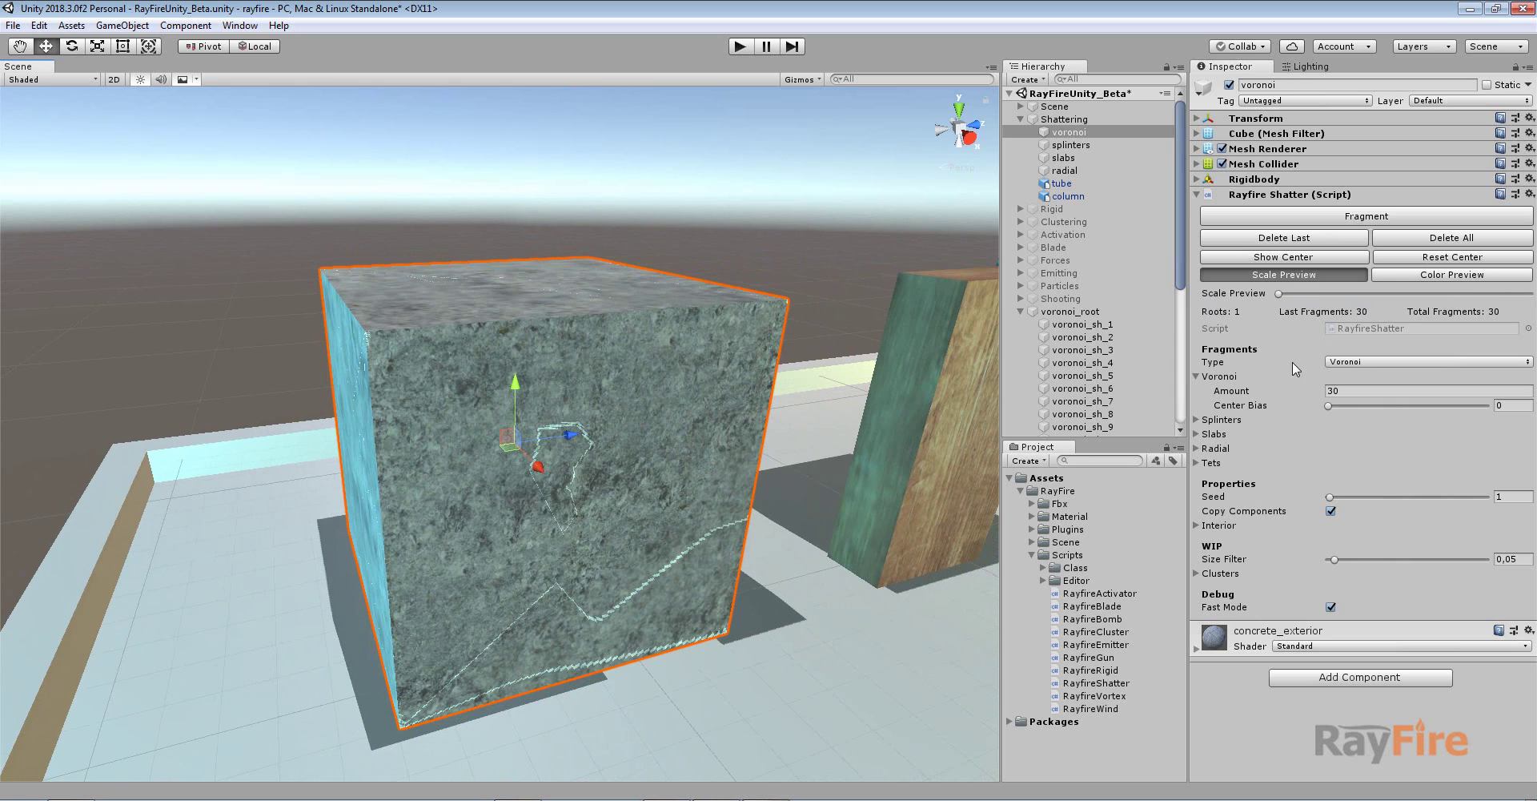
Replace the cube's fragments with a new Voronoi fragmentation using an amount of 2000.
{"action": "left_click", "coordinate": [1284, 236]}
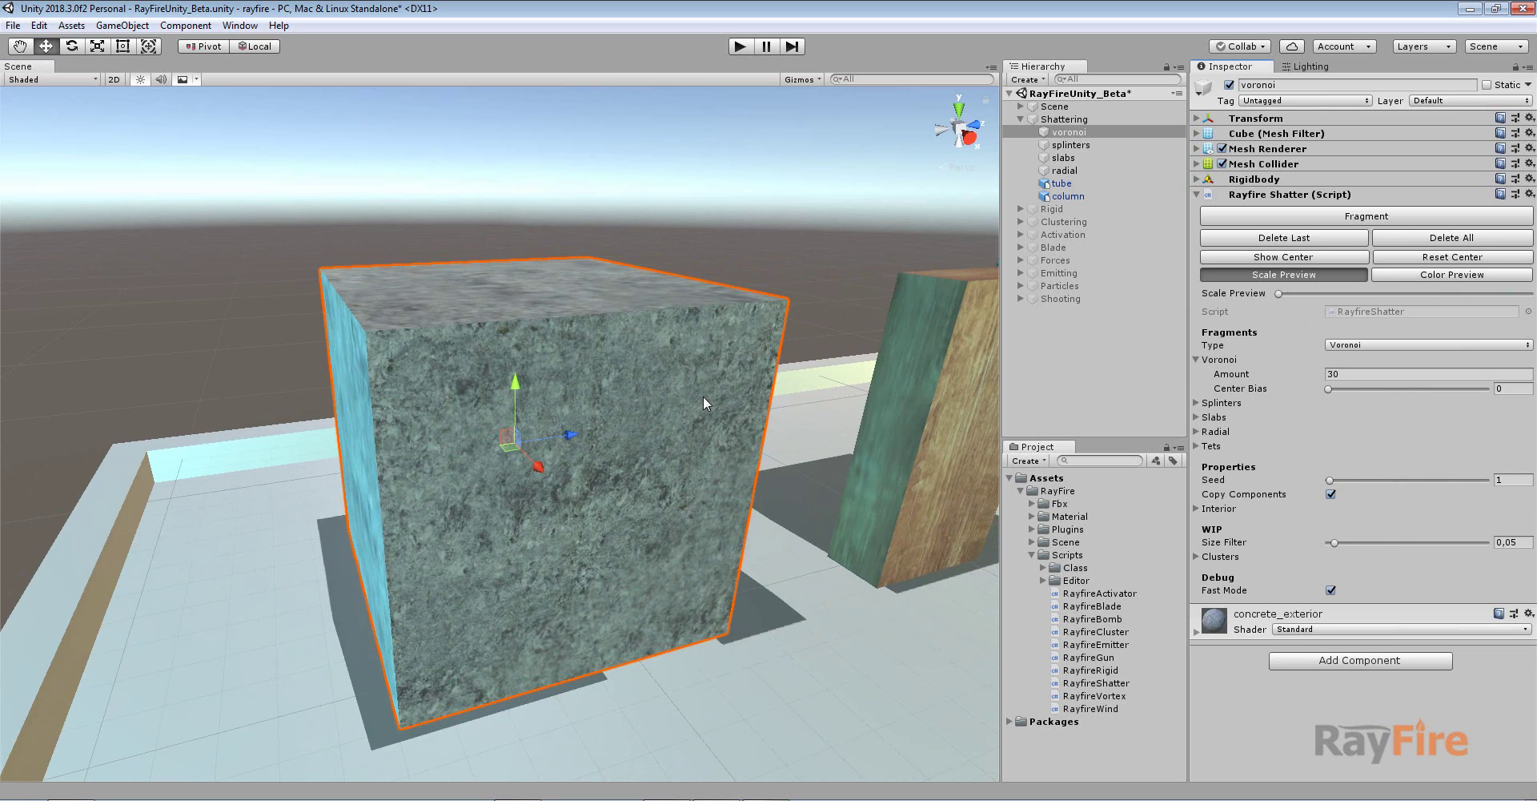
{"action": "left_click_drag", "start_coordinate": [705, 403], "coordinate": [752, 427], "text": "alt"}
{"action": "left_click", "coordinate": [1370, 375]}
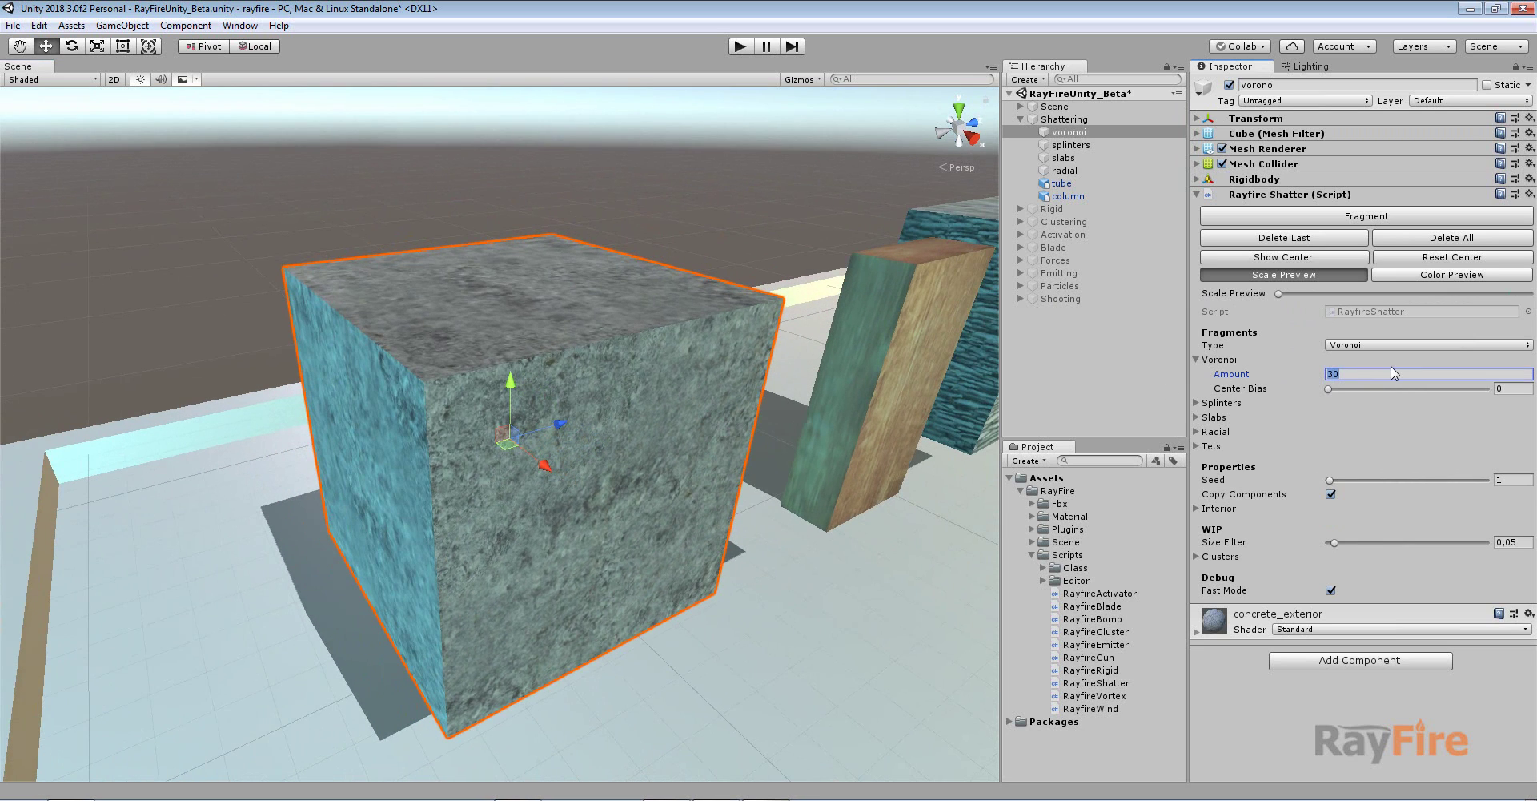
{"action": "type", "text": "2000"}
{"action": "left_click", "coordinate": [1298, 214]}
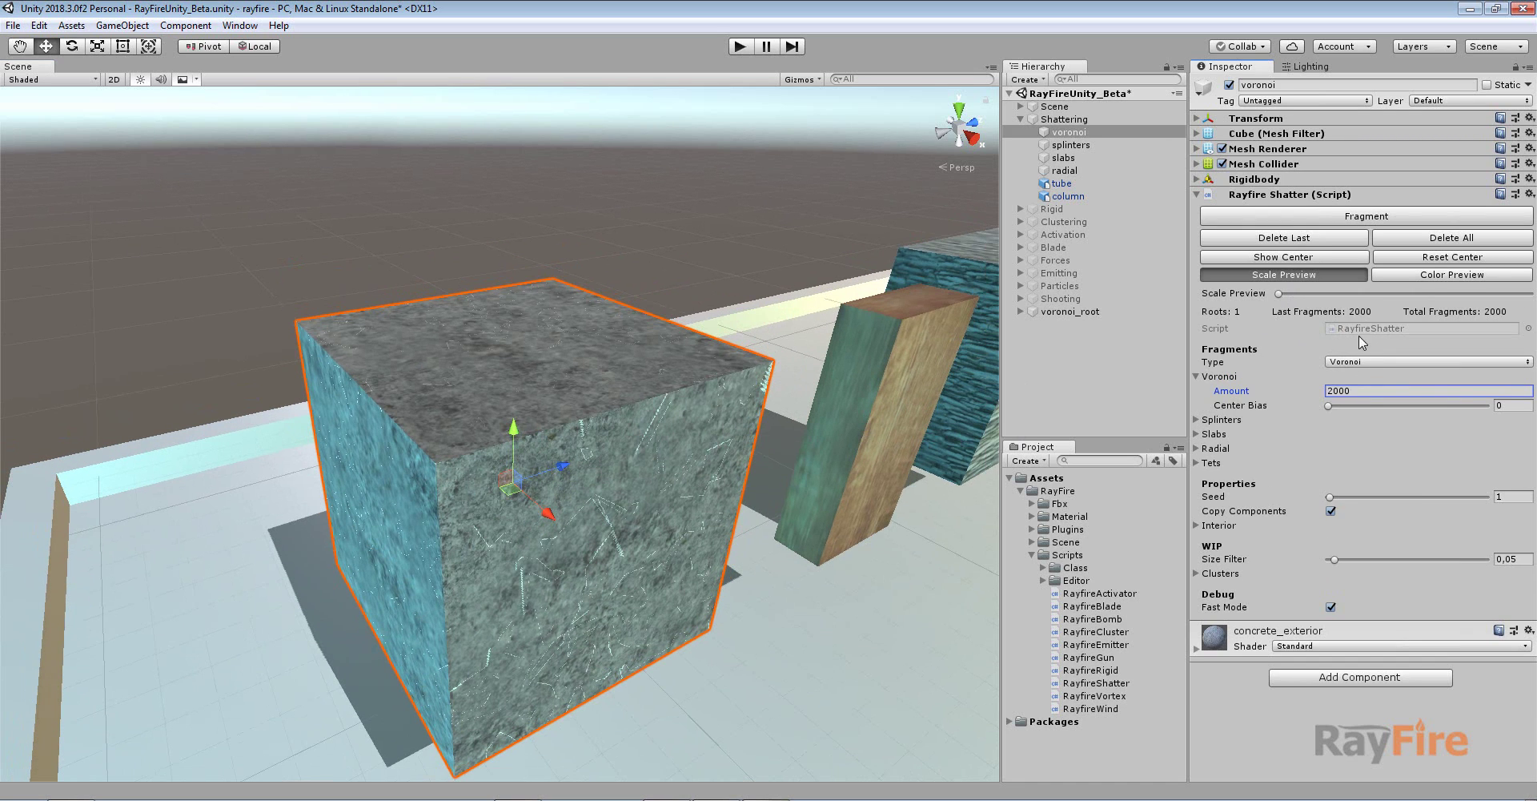
Raise Scale Preview to its maximum to inspect the separated pieces of the densely fragmented cube.
{"action": "left_click_drag", "start_coordinate": [1284, 293], "coordinate": [1392, 293]}
{"action": "left_click_drag", "start_coordinate": [1494, 292], "coordinate": [1531, 293]}
{"action": "left_click_drag", "start_coordinate": [769, 376], "coordinate": [675, 339], "text": "alt"}
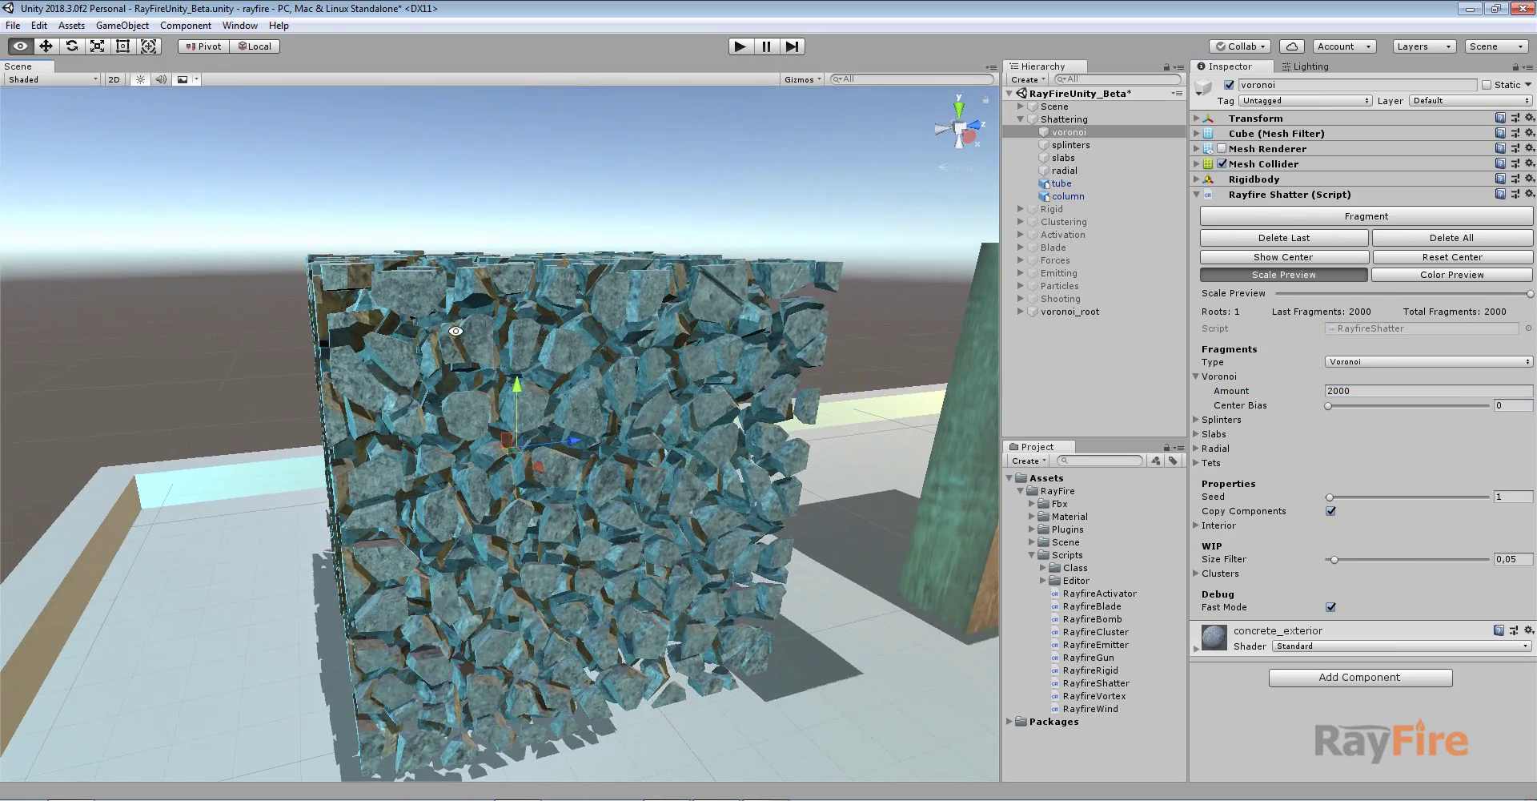
Expand the voronoi_root object to check its list of fragments, and collapse it again.
{"action": "left_click", "coordinate": [1021, 311]}
{"action": "mouse_move", "coordinate": [1180, 104]}
{"action": "left_mouse_down"}
{"action": "mouse_move", "coordinate": [1175, 363]}
{"action": "mouse_move", "coordinate": [1184, 99]}
{"action": "left_mouse_up"}
{"action": "left_click", "coordinate": [1022, 311]}
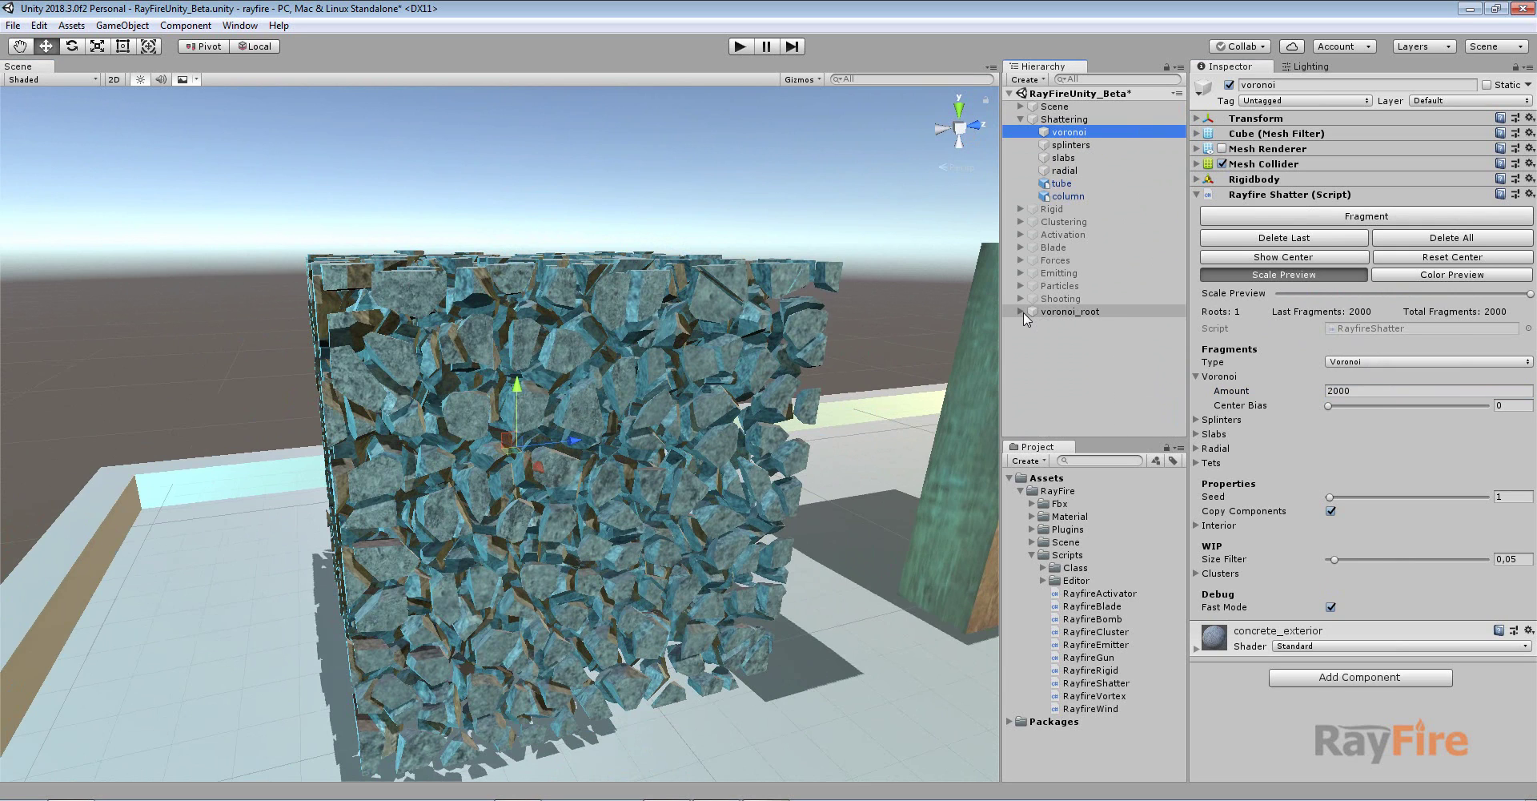
Examine the spread fragments from several sides and return Scale Preview to zero.
{"action": "left_click_drag", "start_coordinate": [744, 384], "coordinate": [736, 418], "text": "alt"}
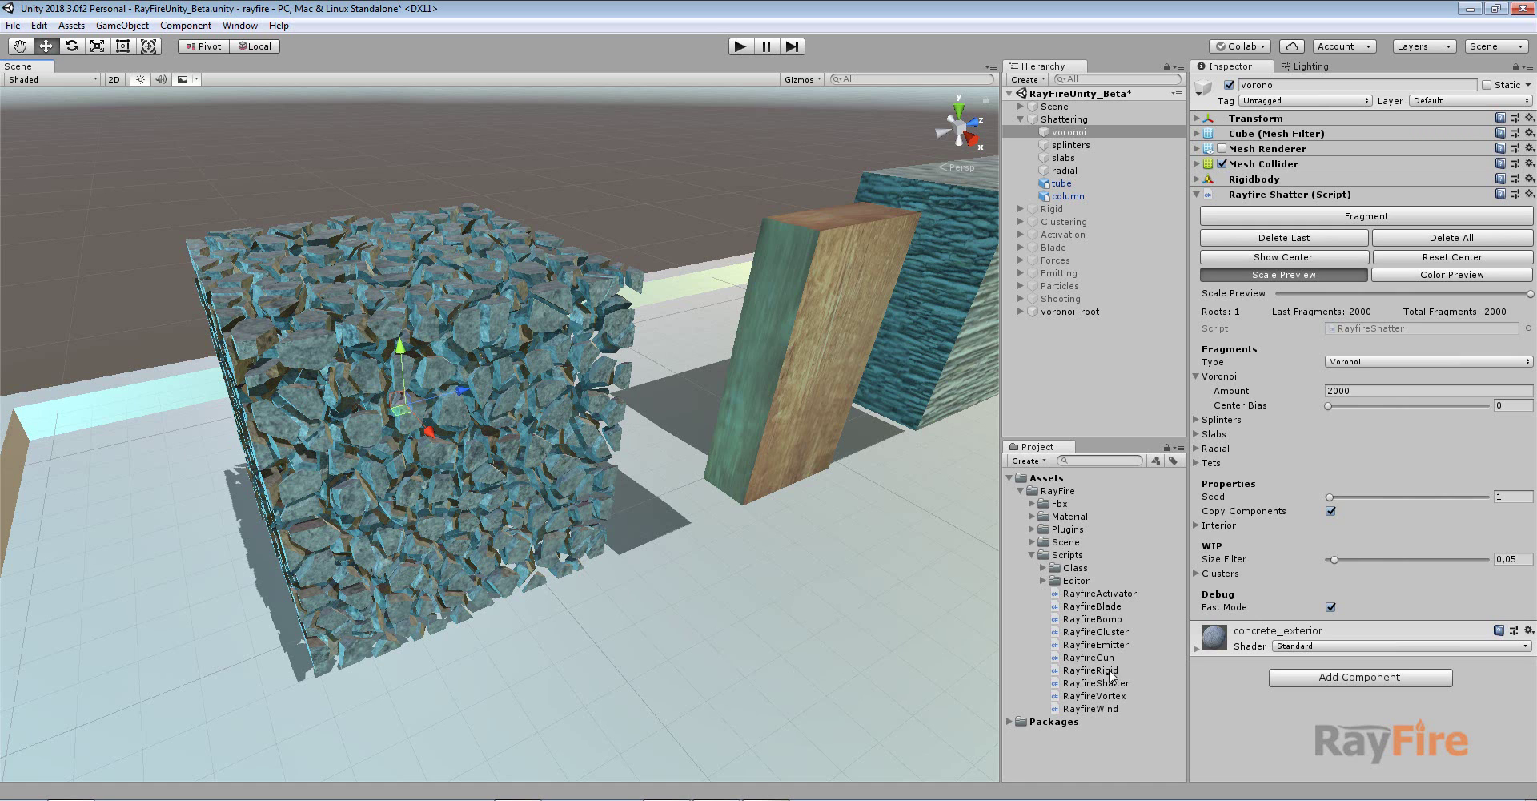
{"action": "left_click_drag", "start_coordinate": [478, 521], "coordinate": [552, 519], "text": "alt"}
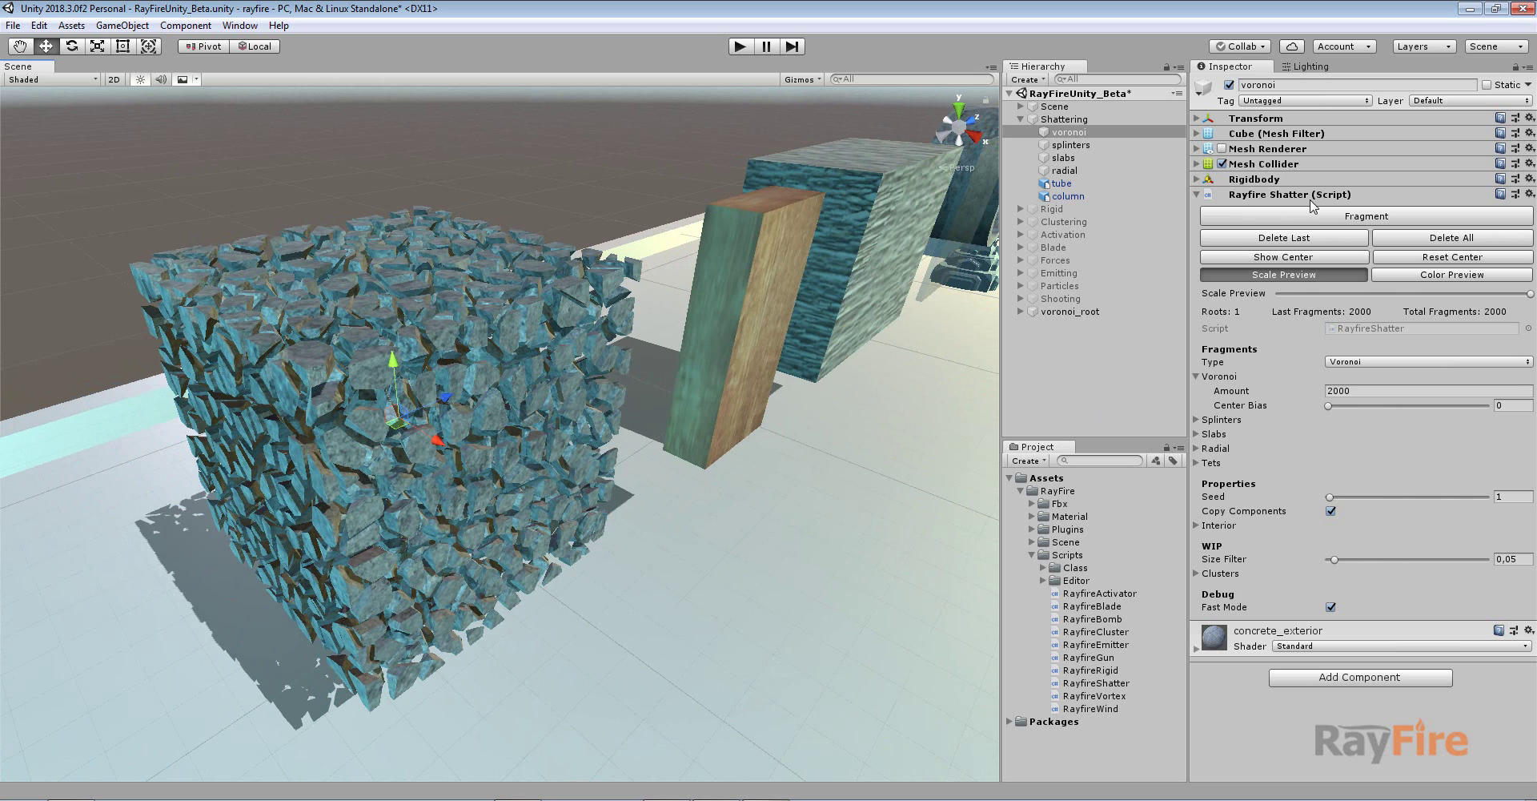
{"action": "left_click_drag", "start_coordinate": [543, 366], "coordinate": [539, 406], "text": "alt"}
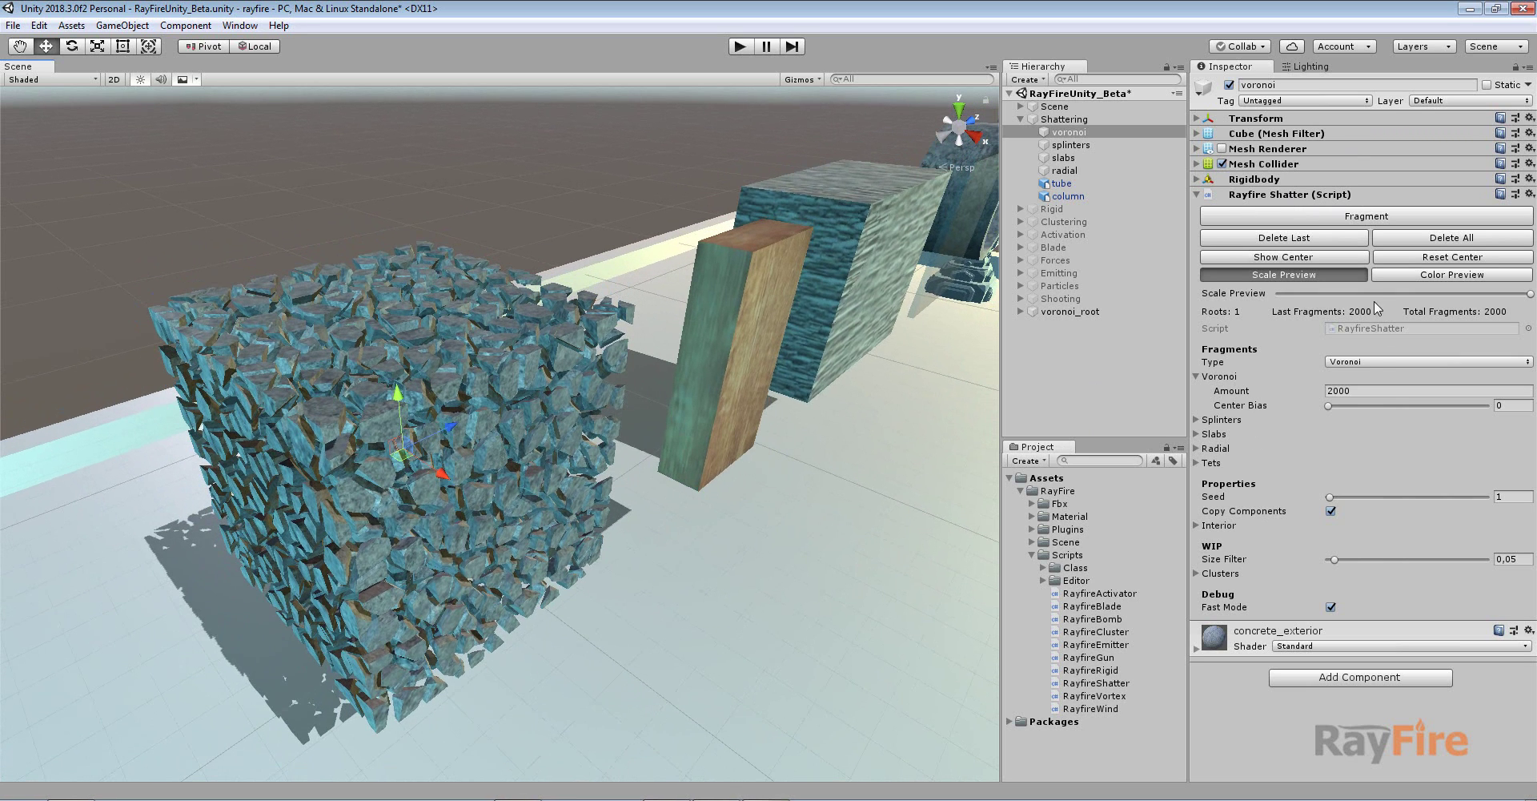
{"action": "left_click_drag", "start_coordinate": [1348, 293], "coordinate": [1388, 293]}
{"action": "left_click", "coordinate": [1223, 275]}
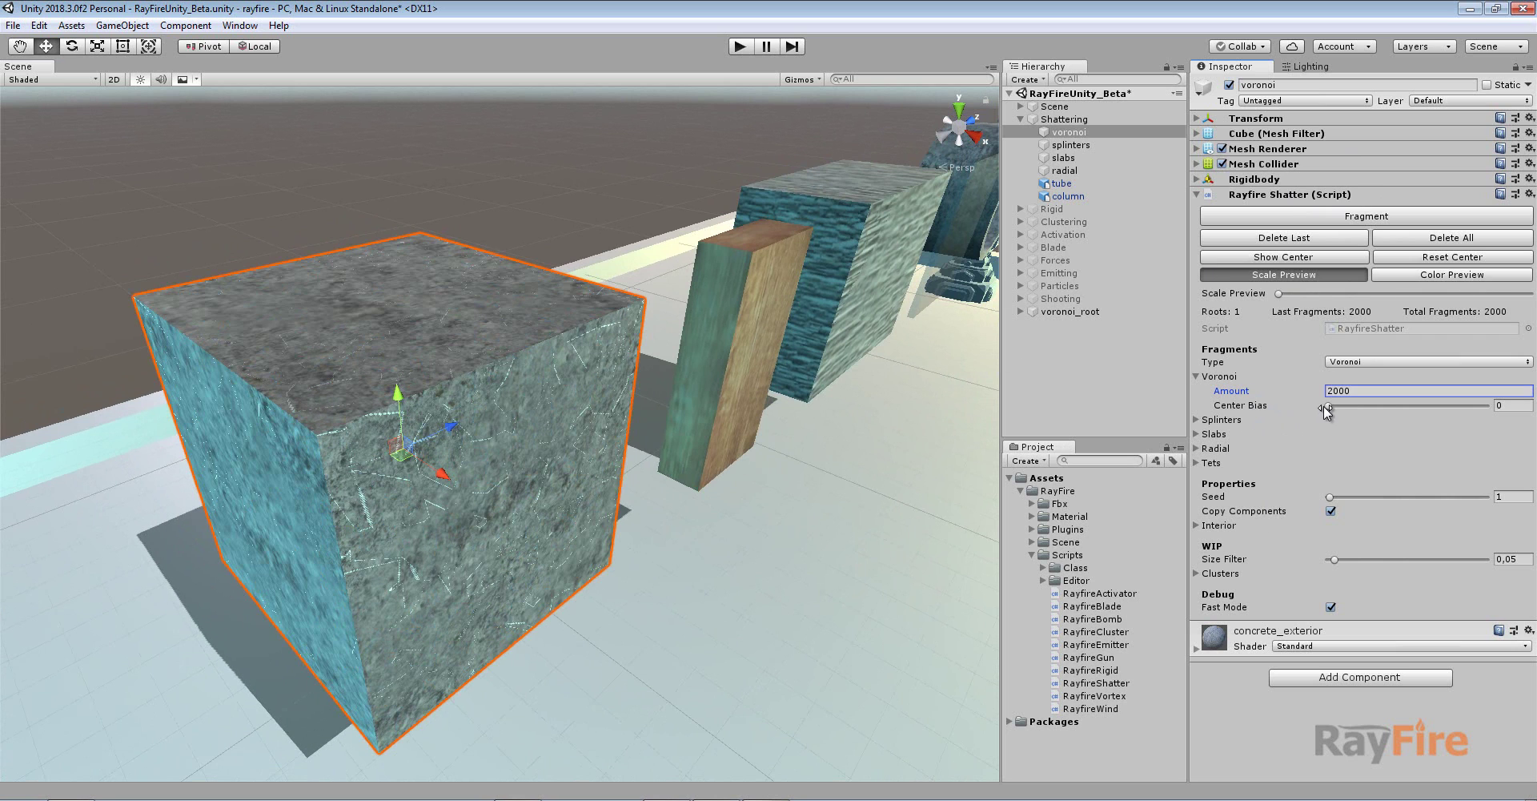
Show the shatter center of the cube and move it to the cube's upper corner facing the wooden block.
{"action": "left_click", "coordinate": [20, 46]}
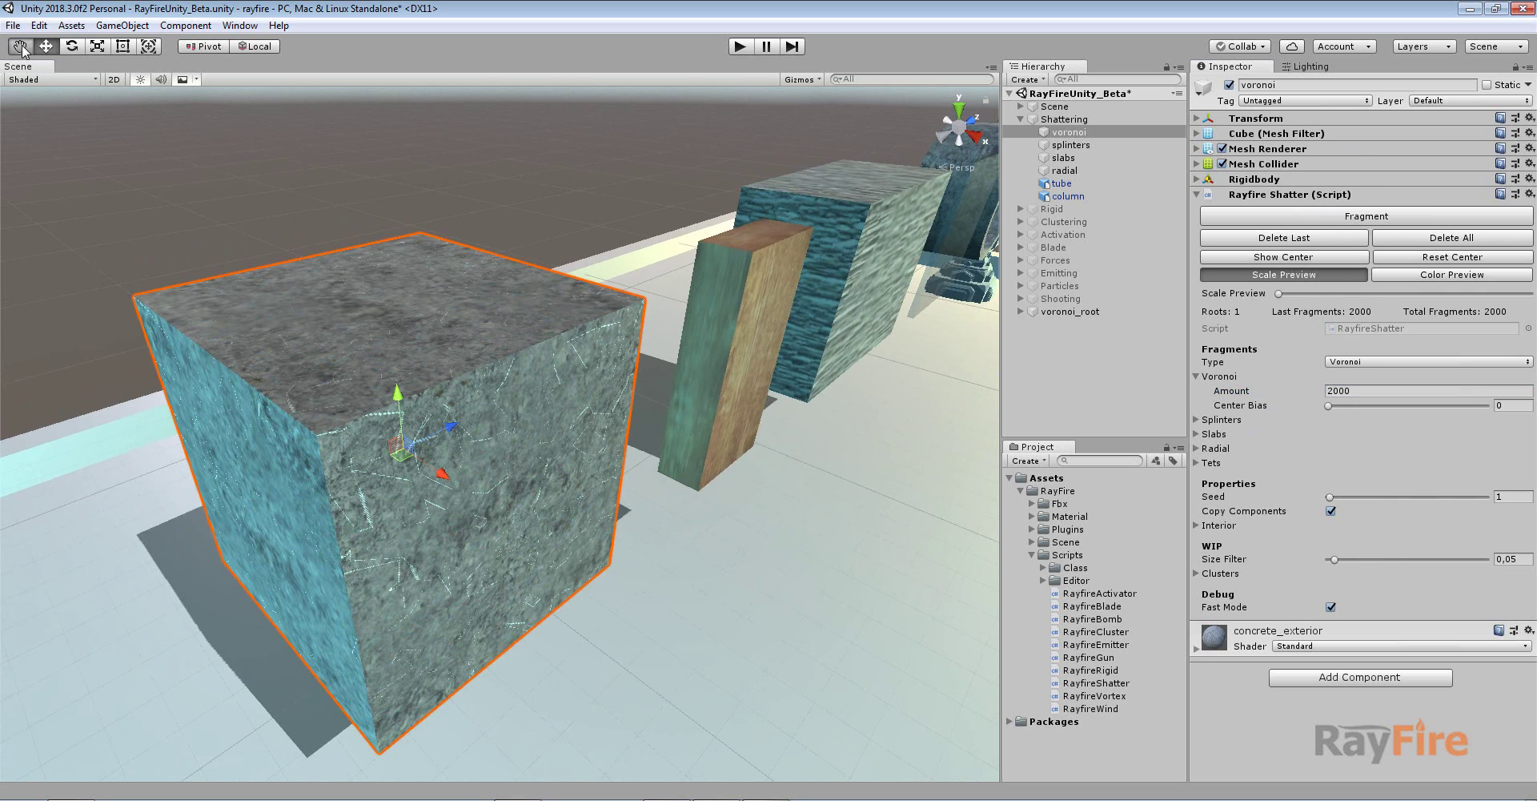
{"action": "left_click", "coordinate": [1262, 258]}
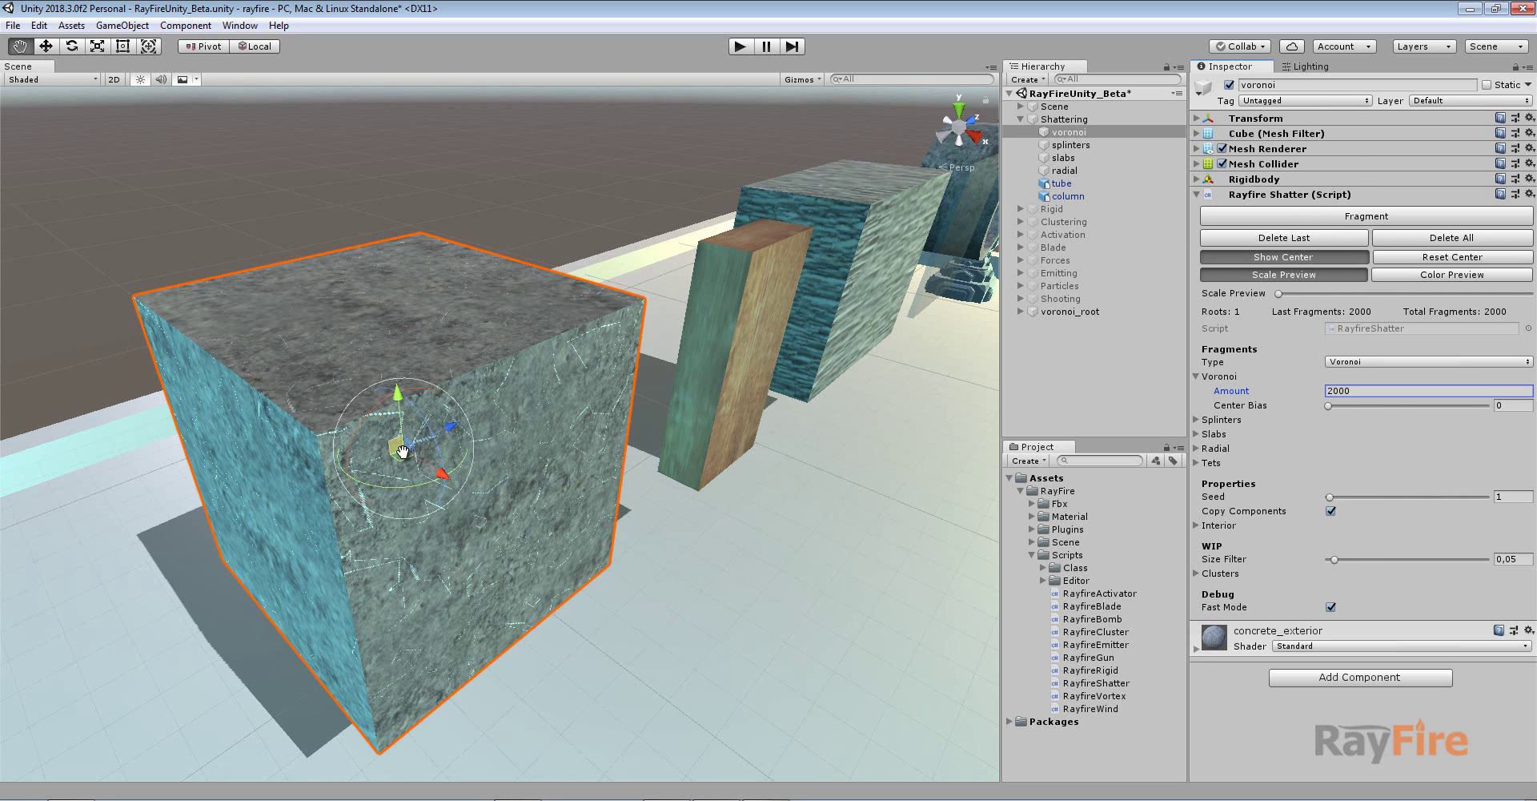
{"action": "left_click_drag", "start_coordinate": [400, 427], "coordinate": [581, 352]}
{"action": "mouse_move", "coordinate": [725, 433]}
{"action": "left_mouse_down", "text": "alt"}
{"action": "mouse_move", "coordinate": [536, 383]}
{"action": "mouse_move", "coordinate": [705, 433]}
{"action": "left_mouse_up", "text": "alt"}
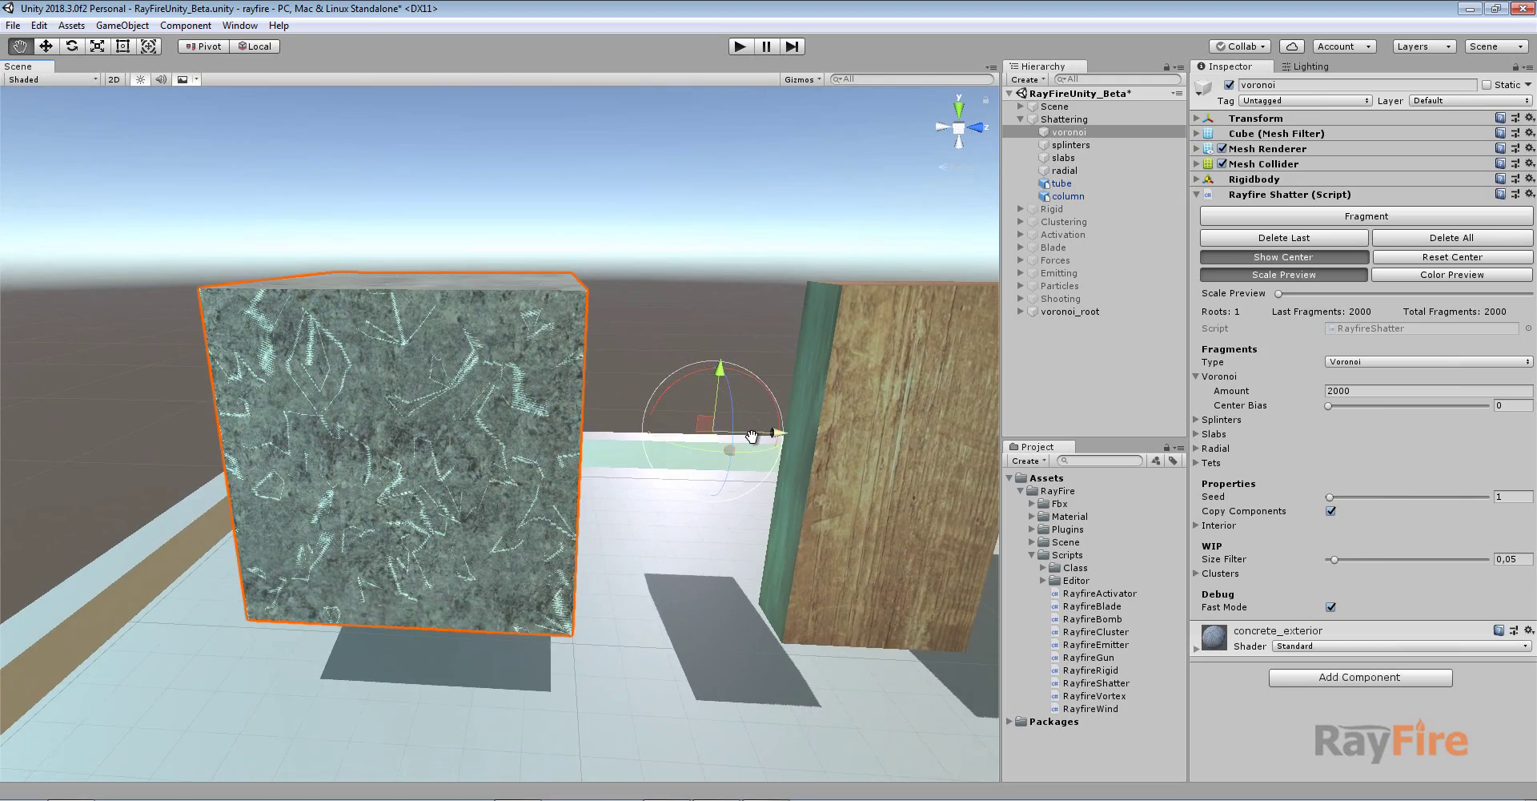
{"action": "left_click_drag", "start_coordinate": [605, 432], "coordinate": [556, 420], "text": "alt"}
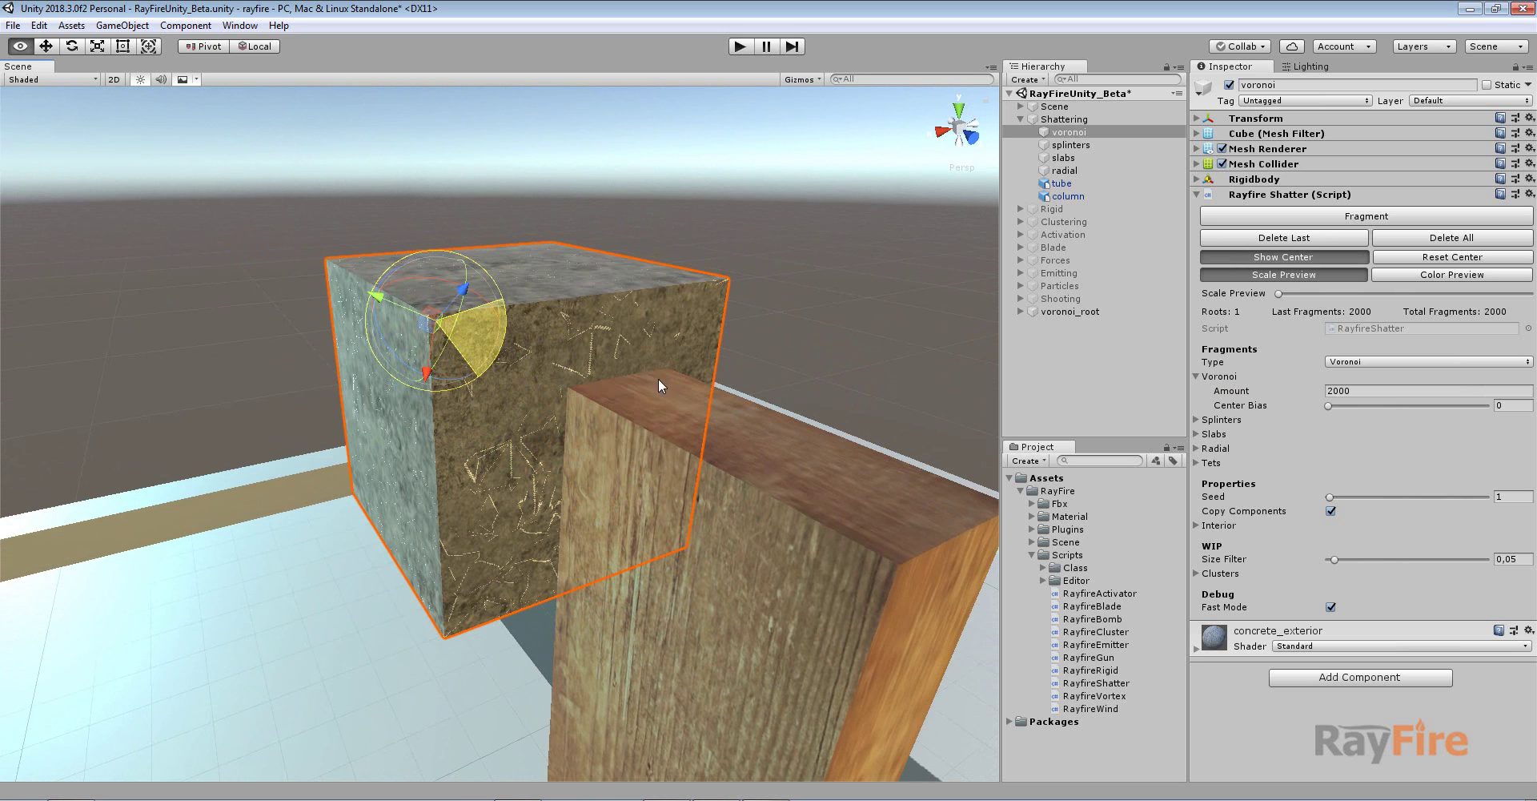
{"action": "left_click_drag", "start_coordinate": [658, 378], "coordinate": [717, 453], "text": "alt"}
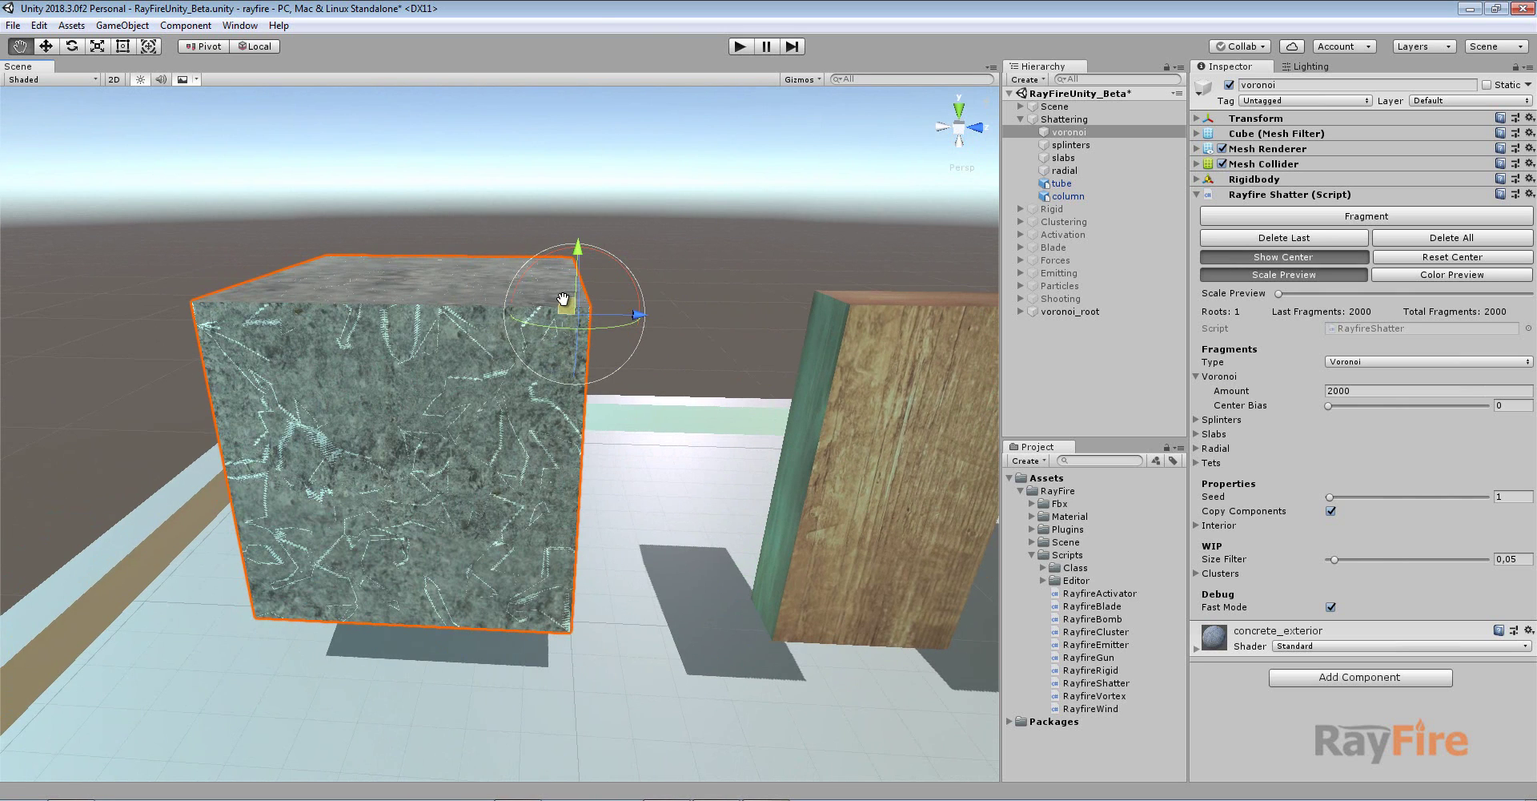
Replace the cube's fragments with a new Voronoi fragmentation using a Center Bias of 0,945.
{"action": "left_click", "coordinate": [1274, 239]}
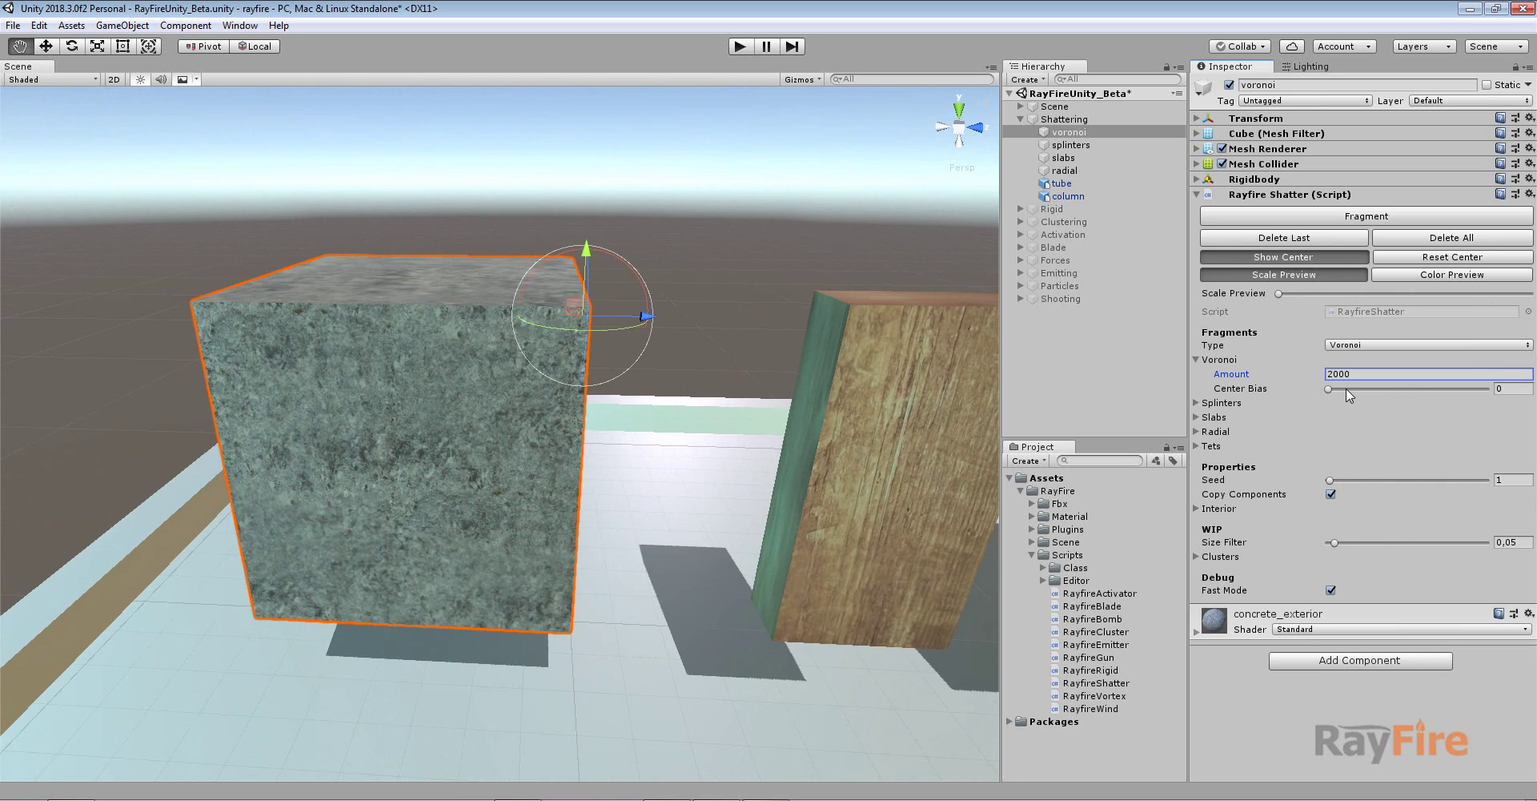
{"action": "left_click_drag", "start_coordinate": [1346, 387], "coordinate": [1467, 388]}
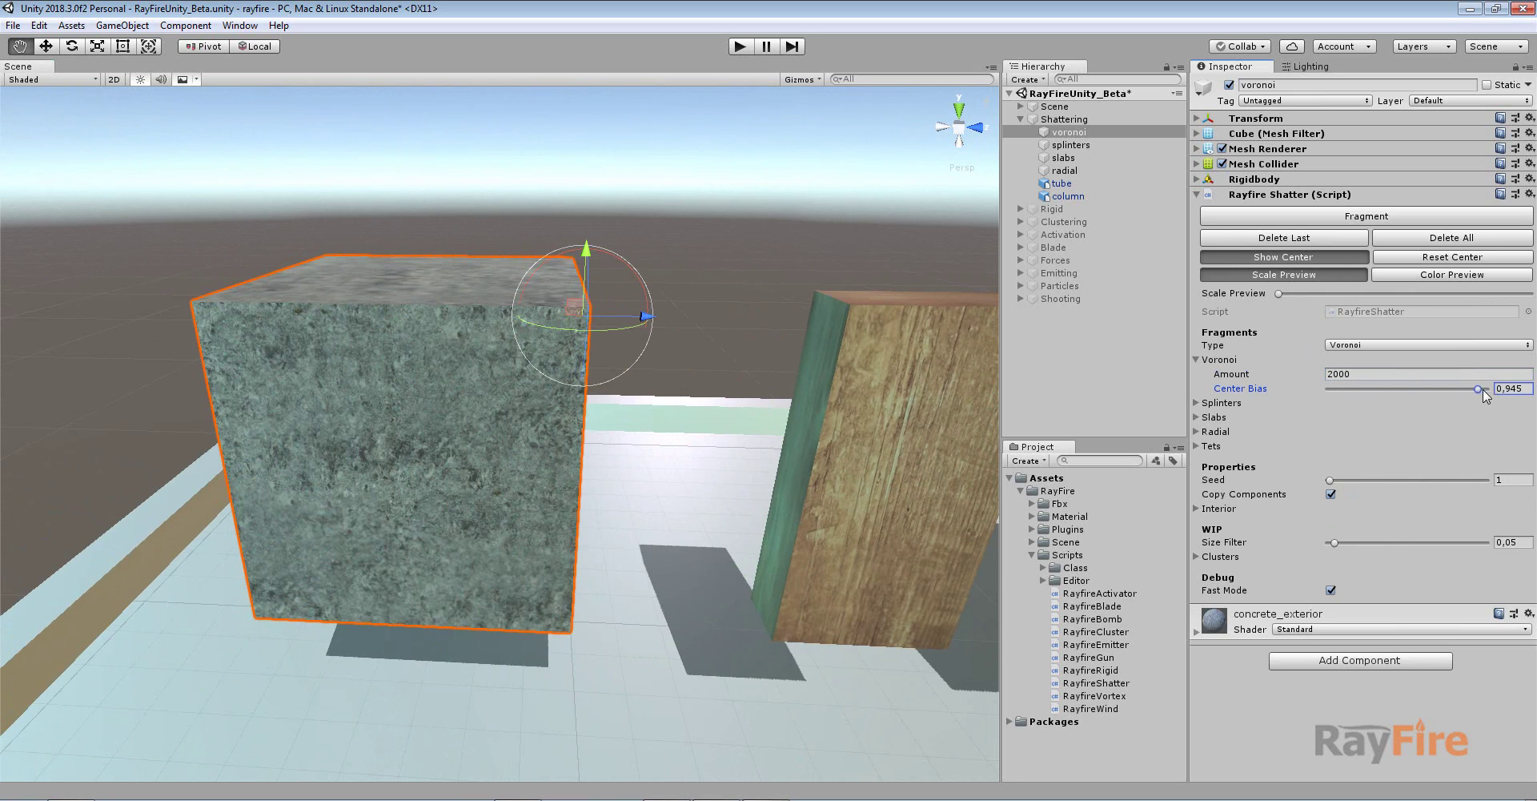
{"action": "left_click_drag", "start_coordinate": [1524, 386], "coordinate": [1492, 390]}
{"action": "left_click_drag", "start_coordinate": [567, 348], "coordinate": [652, 387]}
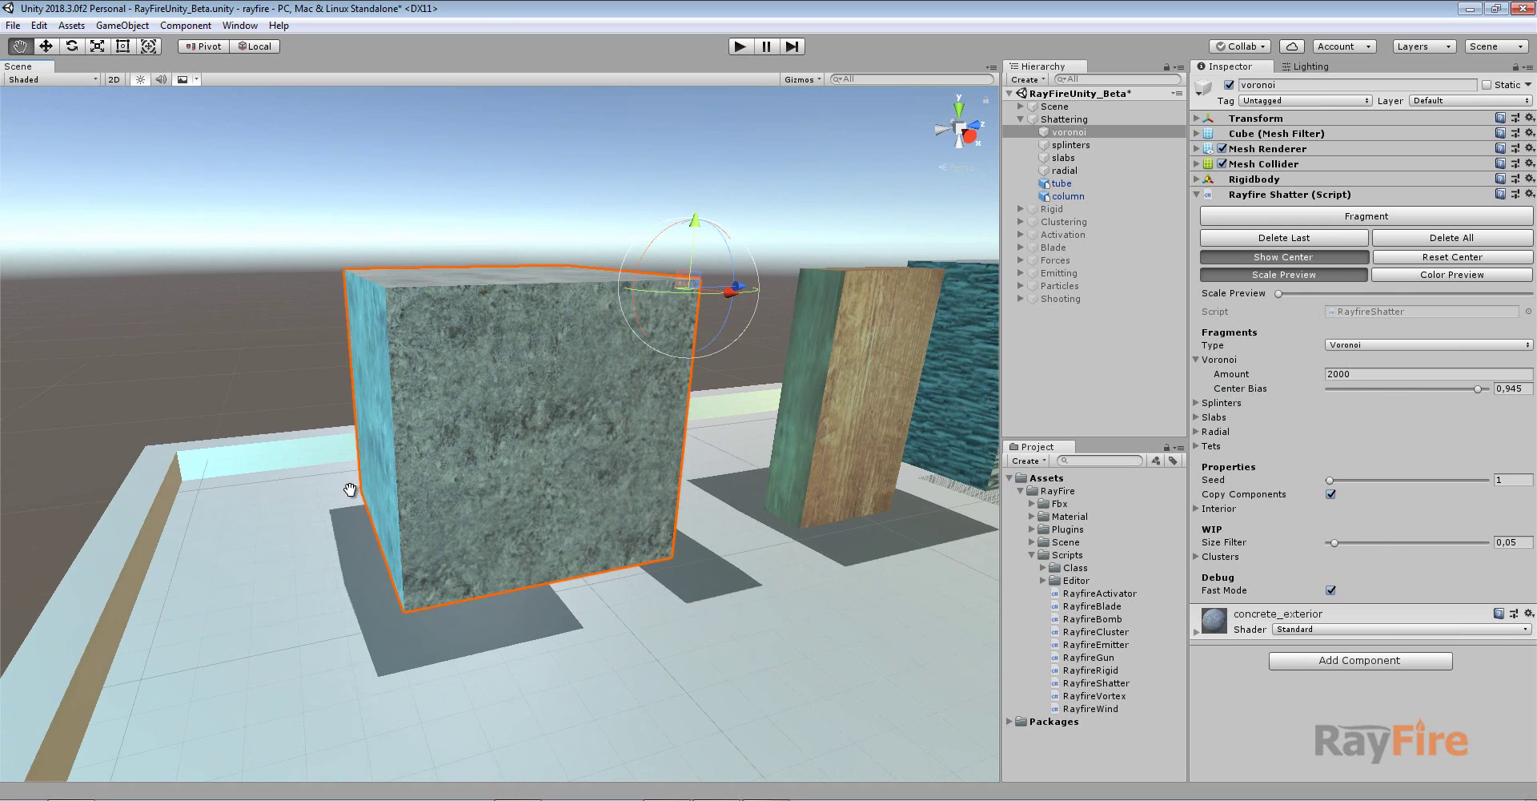
{"action": "left_click", "coordinate": [1285, 221]}
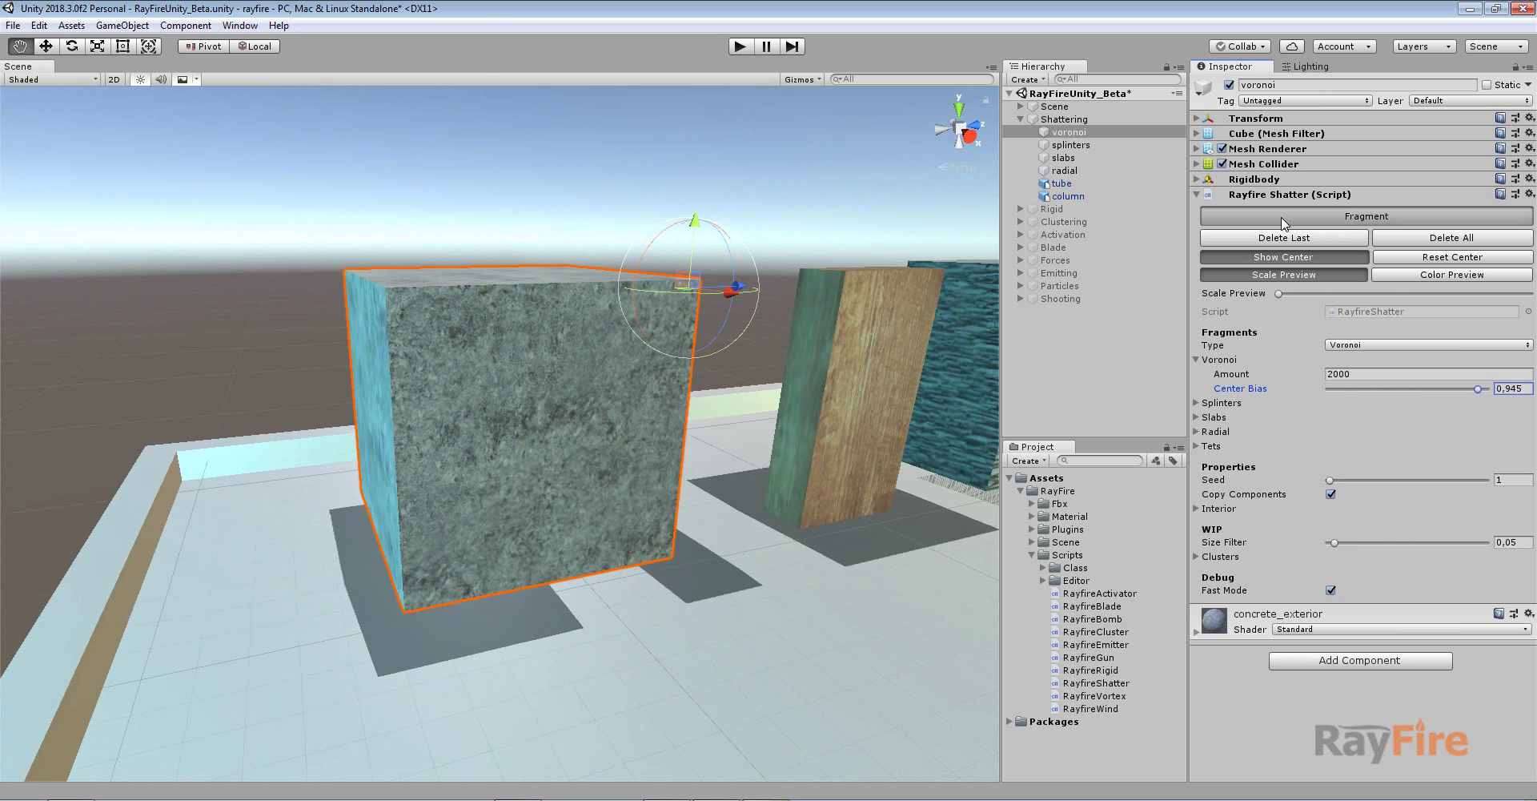
Spread the new fragments to nearly full Scale Preview and examine their distribution around the shatter center.
{"action": "left_click_drag", "start_coordinate": [1278, 293], "coordinate": [1524, 293]}
{"action": "scroll", "coordinate": [642, 313], "scroll_direction": "up", "scroll_amount": 8}
{"action": "middle_click_drag", "start_coordinate": [834, 295], "coordinate": [769, 457]}
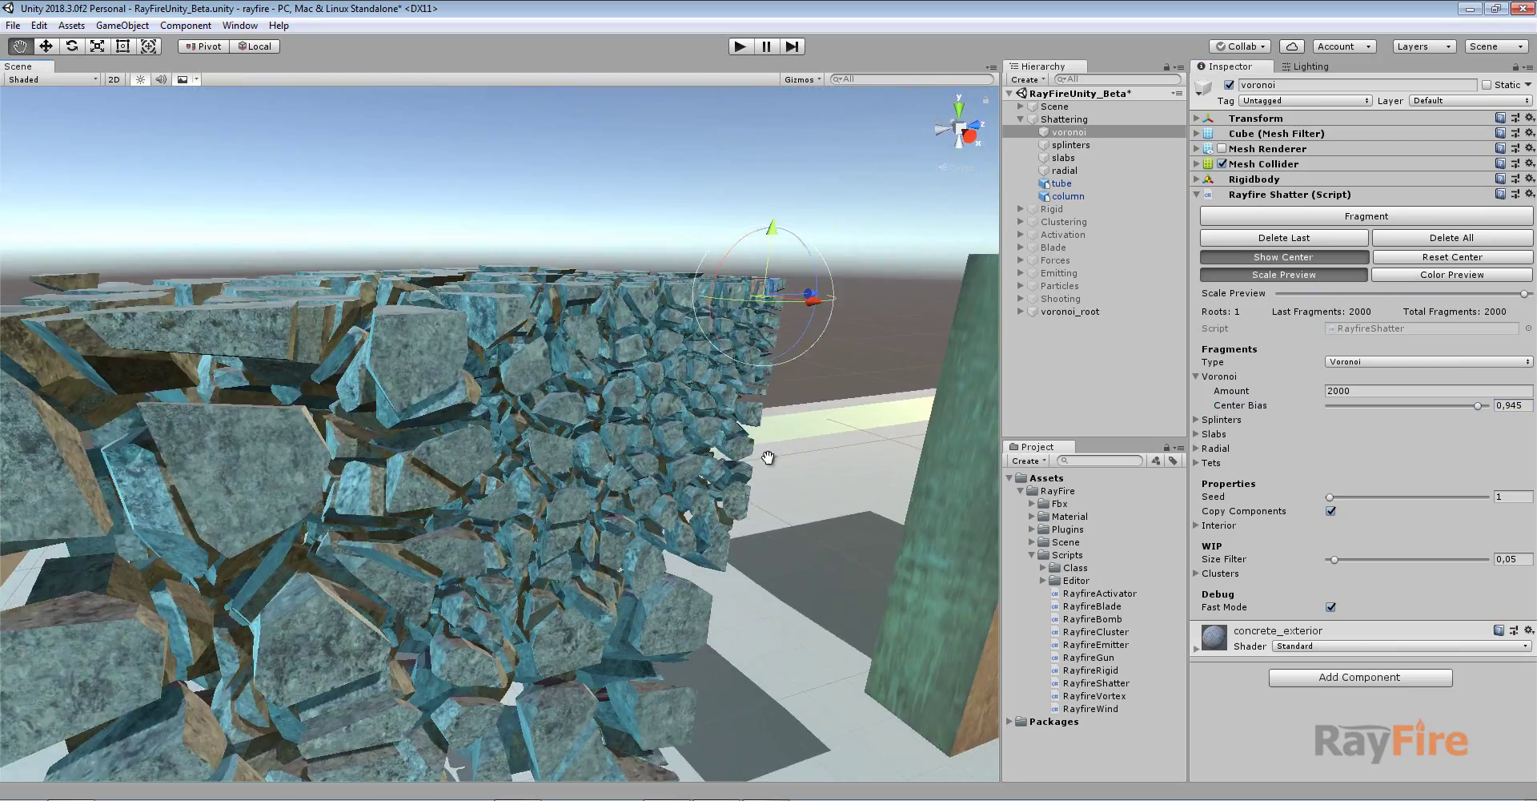
Delete the cube's fragments and move its shatter center along the upper edge to the corner away from the wooden block.
{"action": "mouse_move", "coordinate": [769, 457]}
{"action": "left_mouse_down", "text": "alt"}
{"action": "mouse_move", "coordinate": [585, 484]}
{"action": "mouse_move", "coordinate": [734, 405]}
{"action": "left_mouse_up", "text": "alt"}
{"action": "mouse_move", "coordinate": [552, 510]}
{"action": "left_mouse_down", "text": "alt"}
{"action": "mouse_move", "coordinate": [829, 421]}
{"action": "mouse_move", "coordinate": [901, 377]}
{"action": "mouse_move", "coordinate": [818, 397]}
{"action": "mouse_move", "coordinate": [880, 376]}
{"action": "left_mouse_up", "text": "alt"}
{"action": "left_click", "coordinate": [1299, 237]}
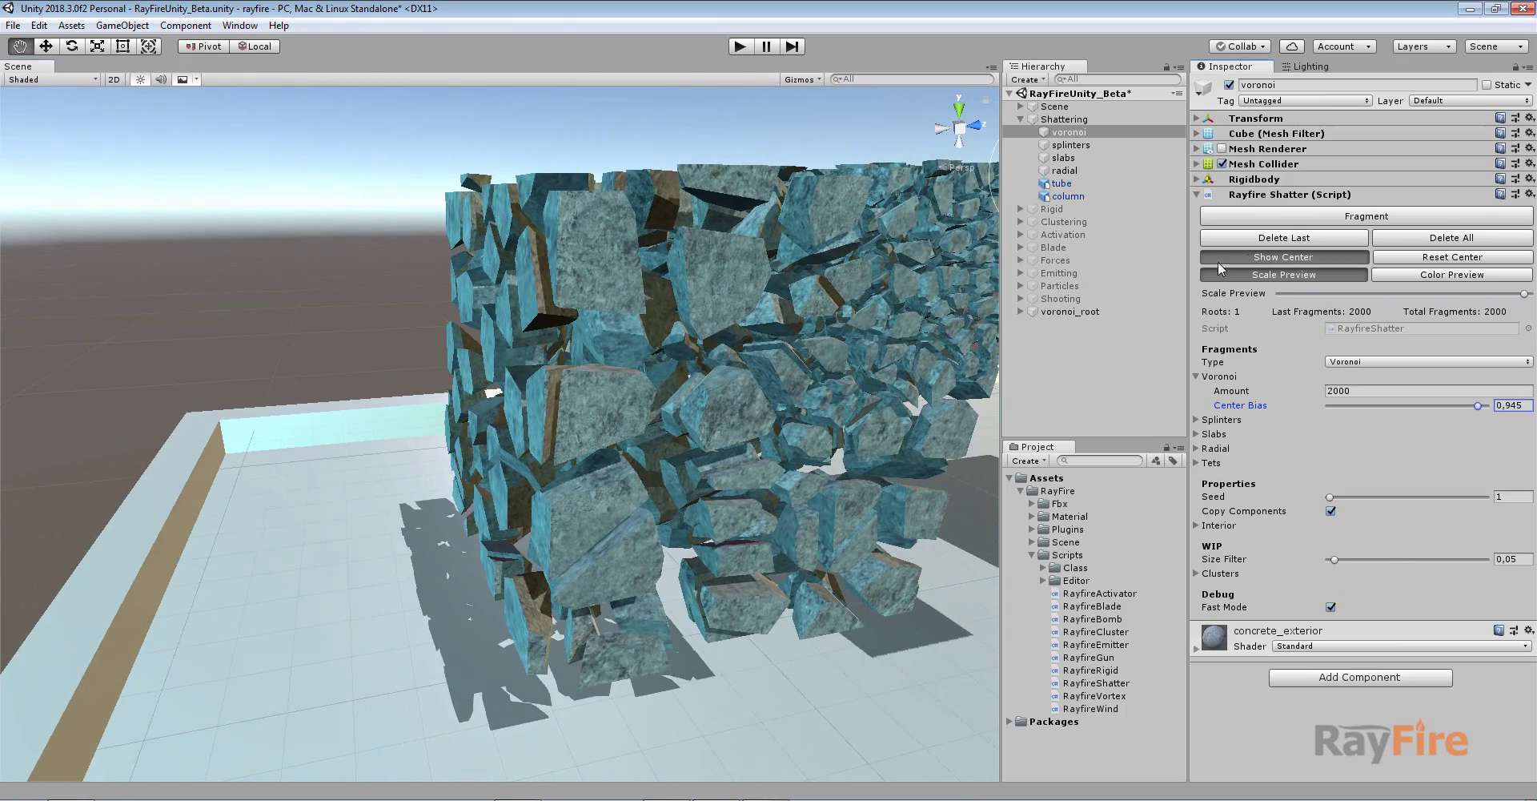
{"action": "middle_click_drag", "start_coordinate": [969, 211], "coordinate": [799, 315]}
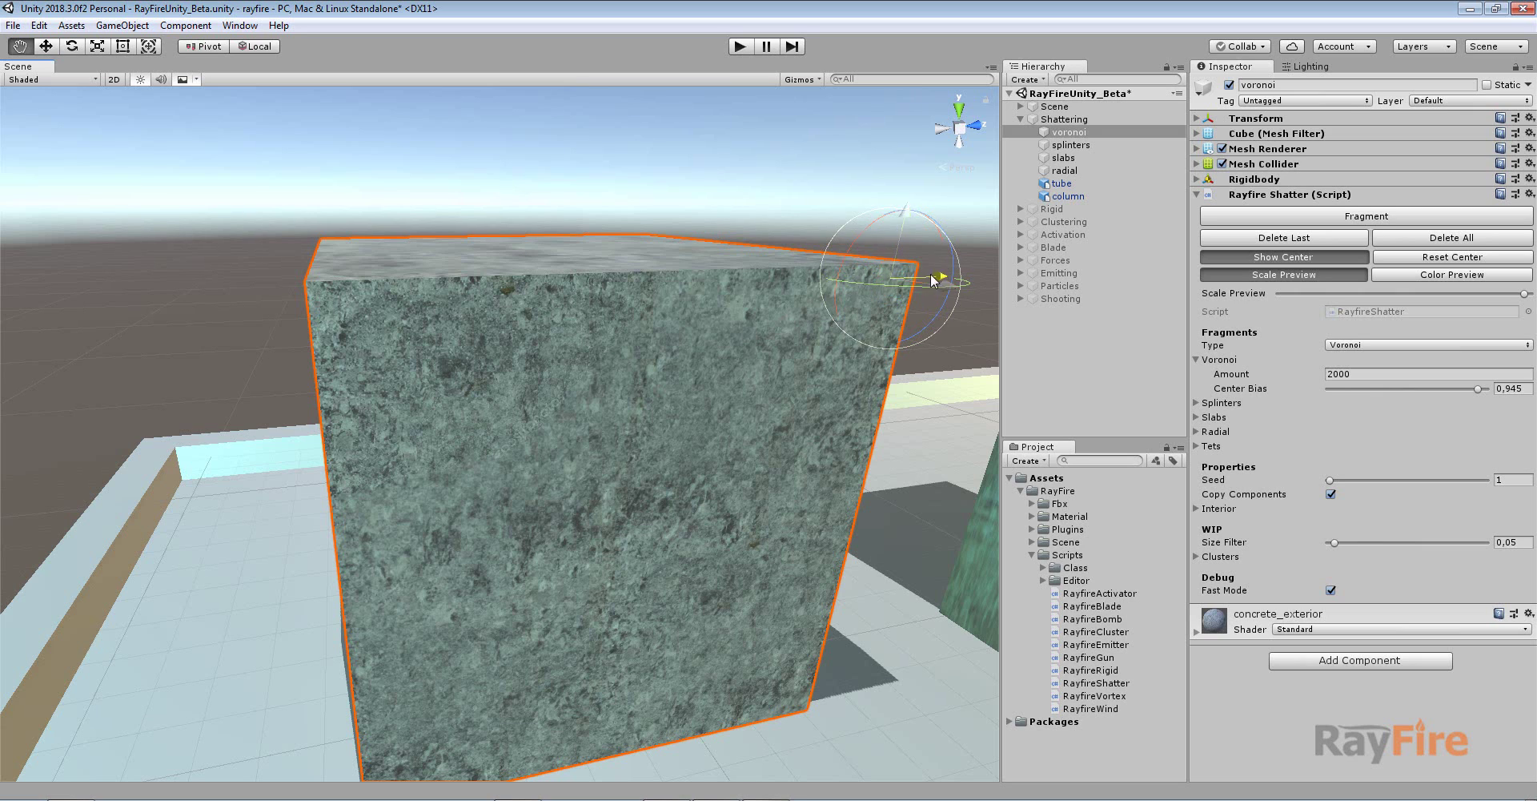
{"action": "left_click_drag", "start_coordinate": [930, 273], "coordinate": [542, 333]}
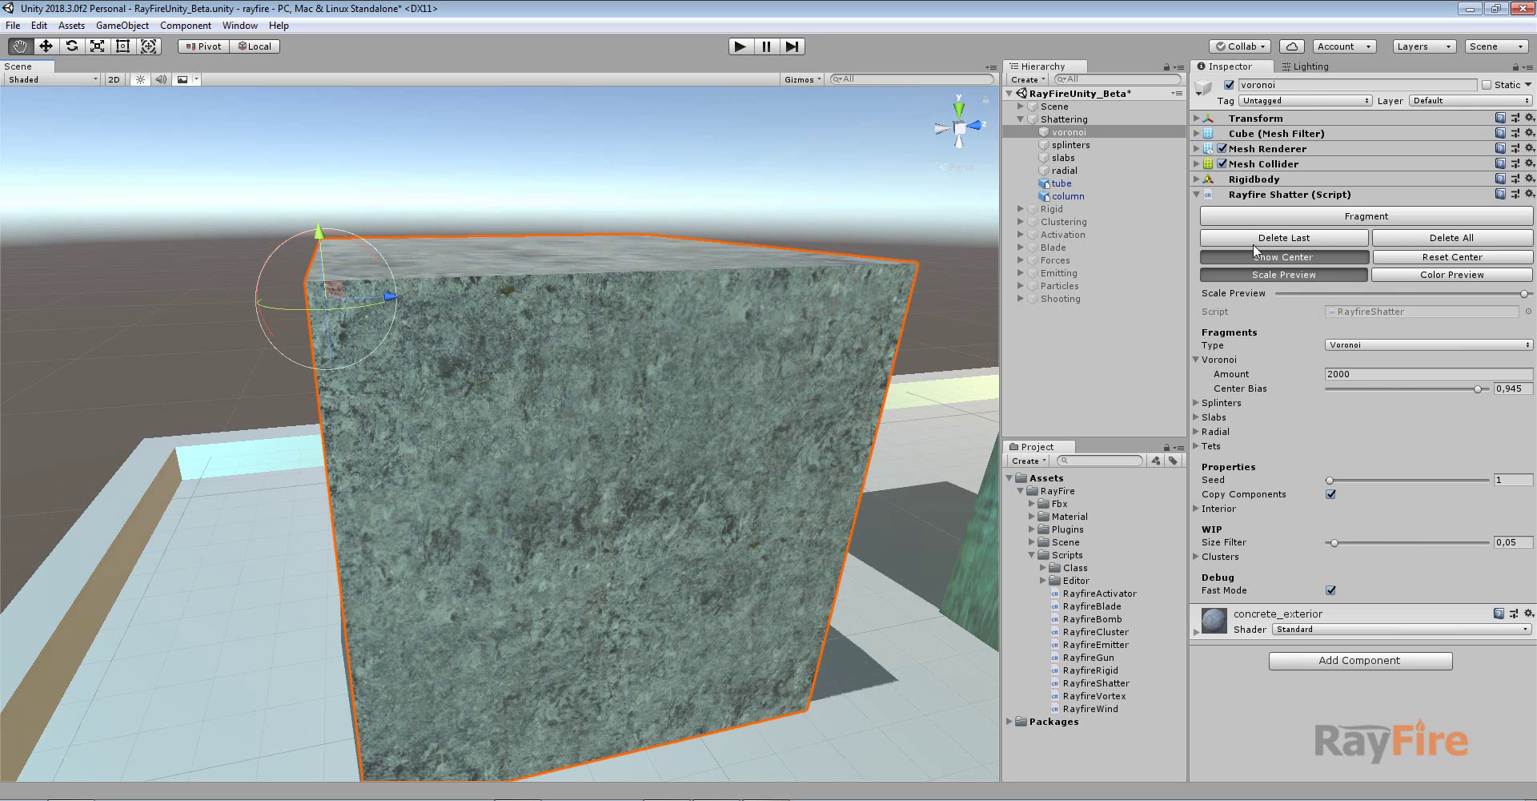
Fragment the cube around the moved center with Scale Preview returned to zero, and delete those fragments.
{"action": "left_click", "coordinate": [1283, 218]}
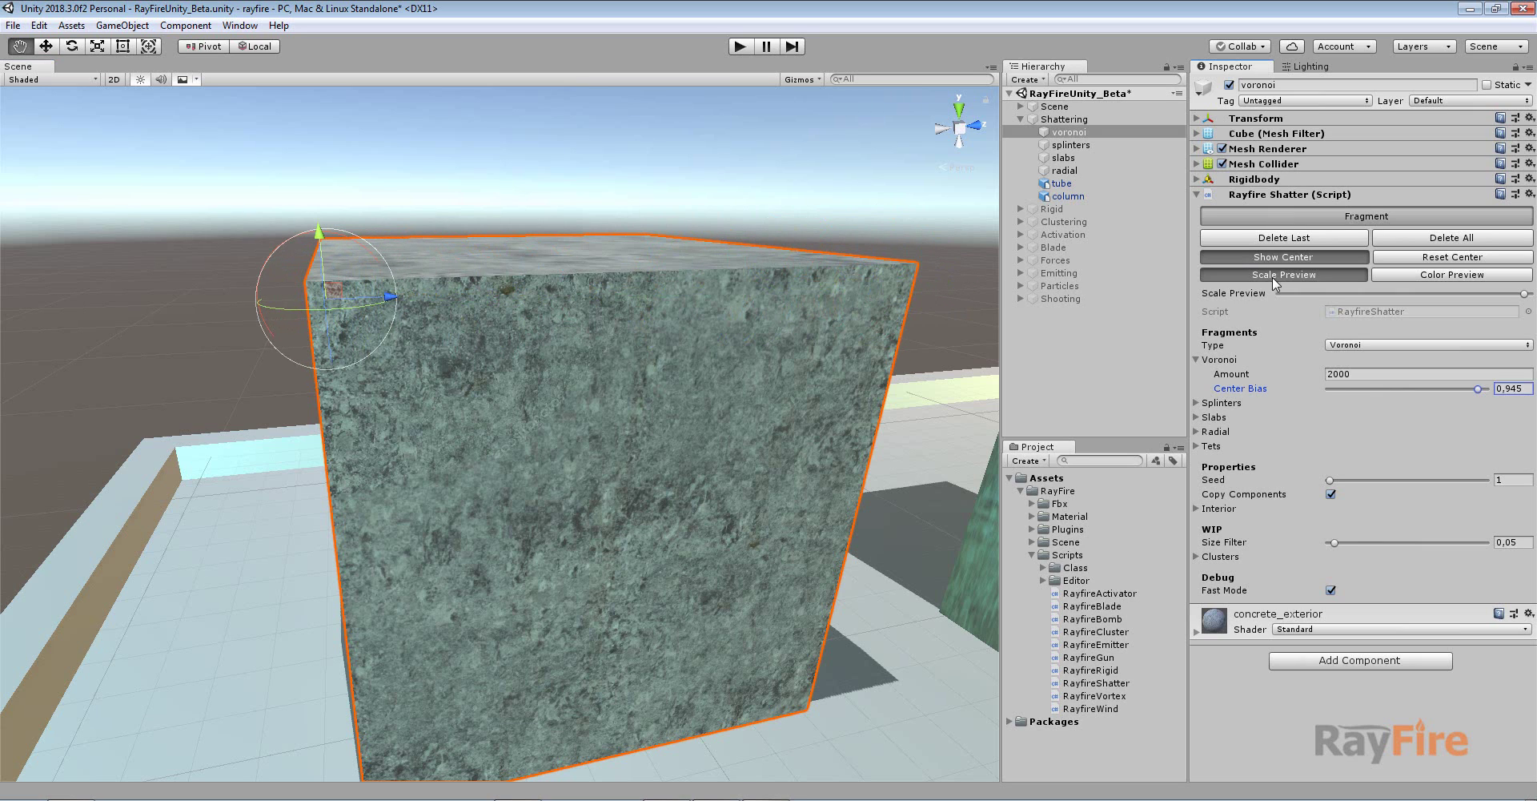
{"action": "left_click_drag", "start_coordinate": [1289, 295], "coordinate": [1188, 285]}
{"action": "left_click", "coordinate": [1265, 238]}
{"action": "left_click_drag", "start_coordinate": [728, 336], "coordinate": [705, 308], "text": "alt"}
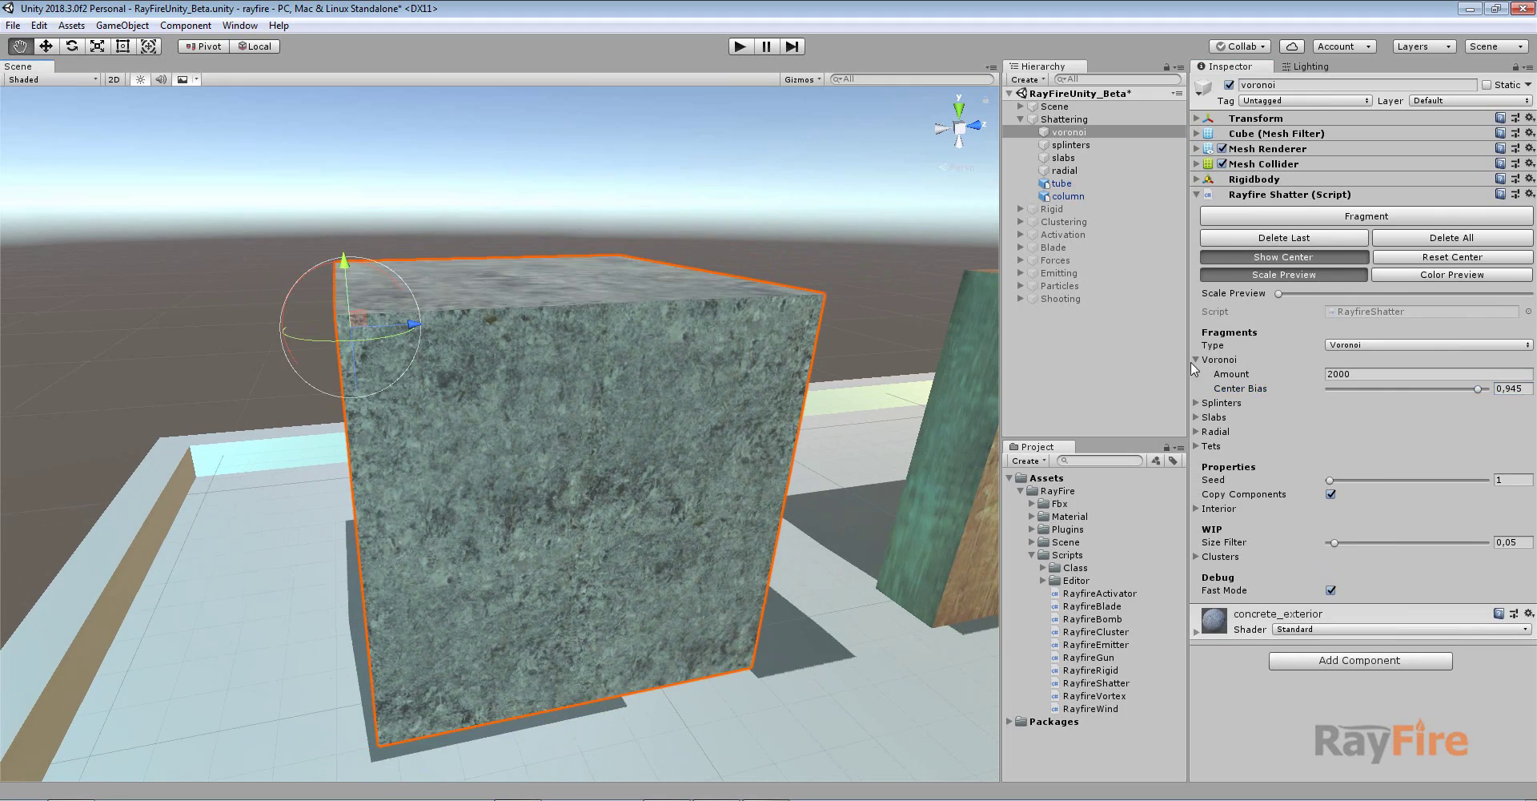
Collapse the cube's Voronoi settings, select the wooden block and frame it in the view.
{"action": "left_click", "coordinate": [1214, 360]}
{"action": "left_click_drag", "start_coordinate": [855, 334], "coordinate": [953, 349], "text": "alt"}
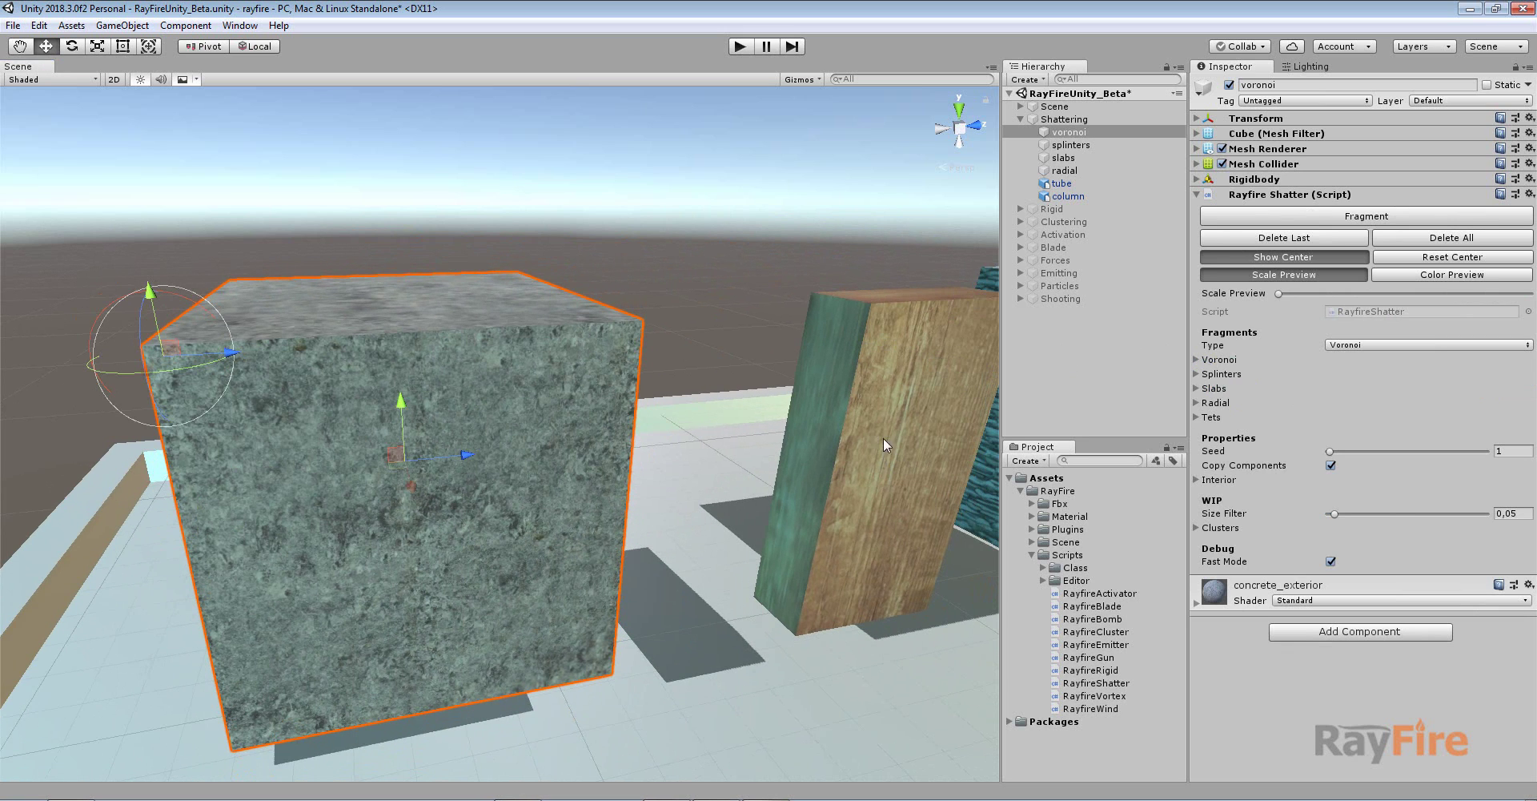
{"action": "left_click", "coordinate": [890, 415]}
{"action": "key", "text": "f"}
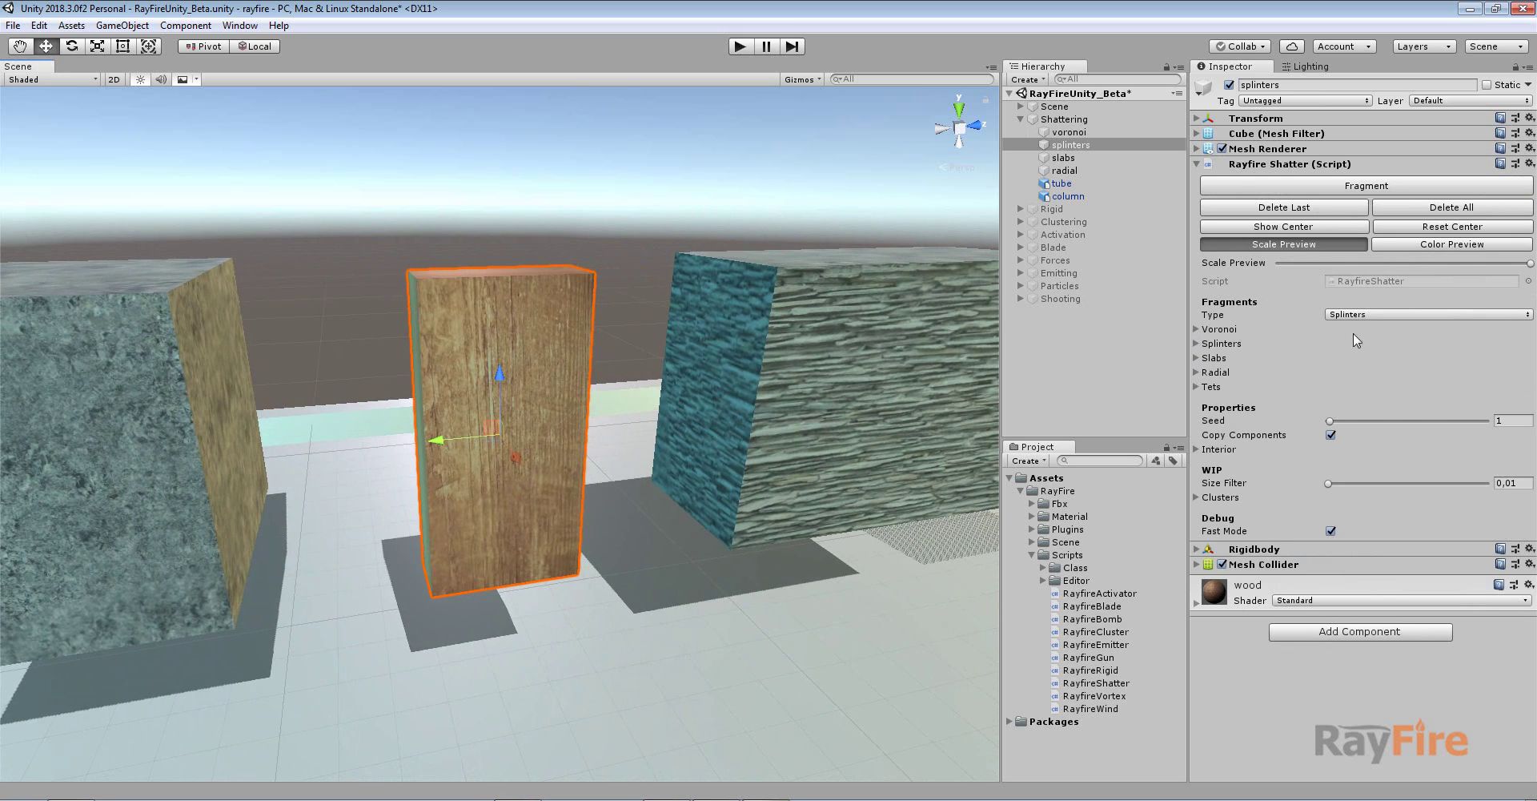
Keep the wooden block's fragment type as Splinters and set the splinter axis to Z Blue.
{"action": "left_click", "coordinate": [1366, 316]}
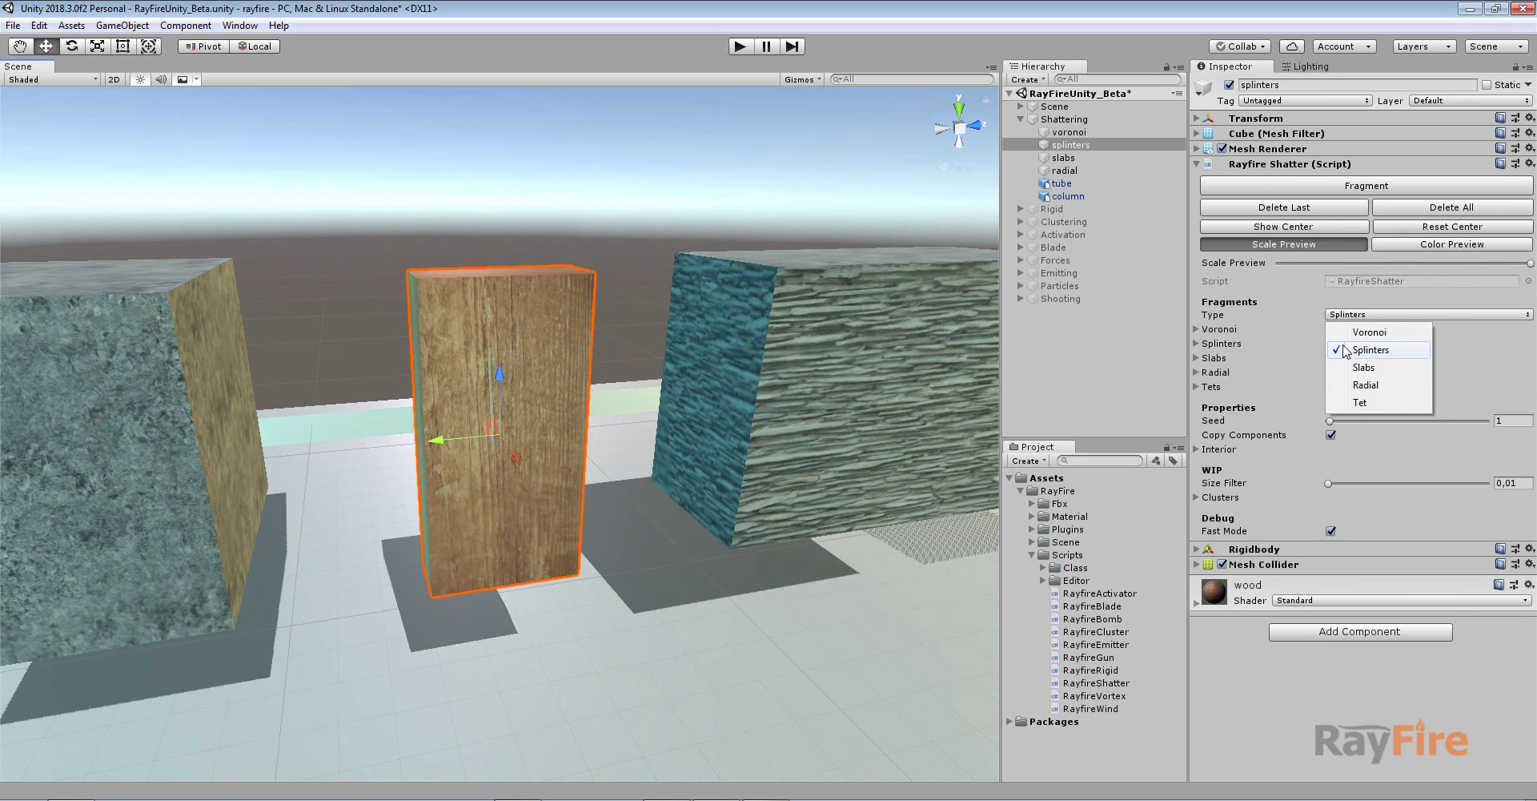
{"action": "left_click", "coordinate": [567, 196]}
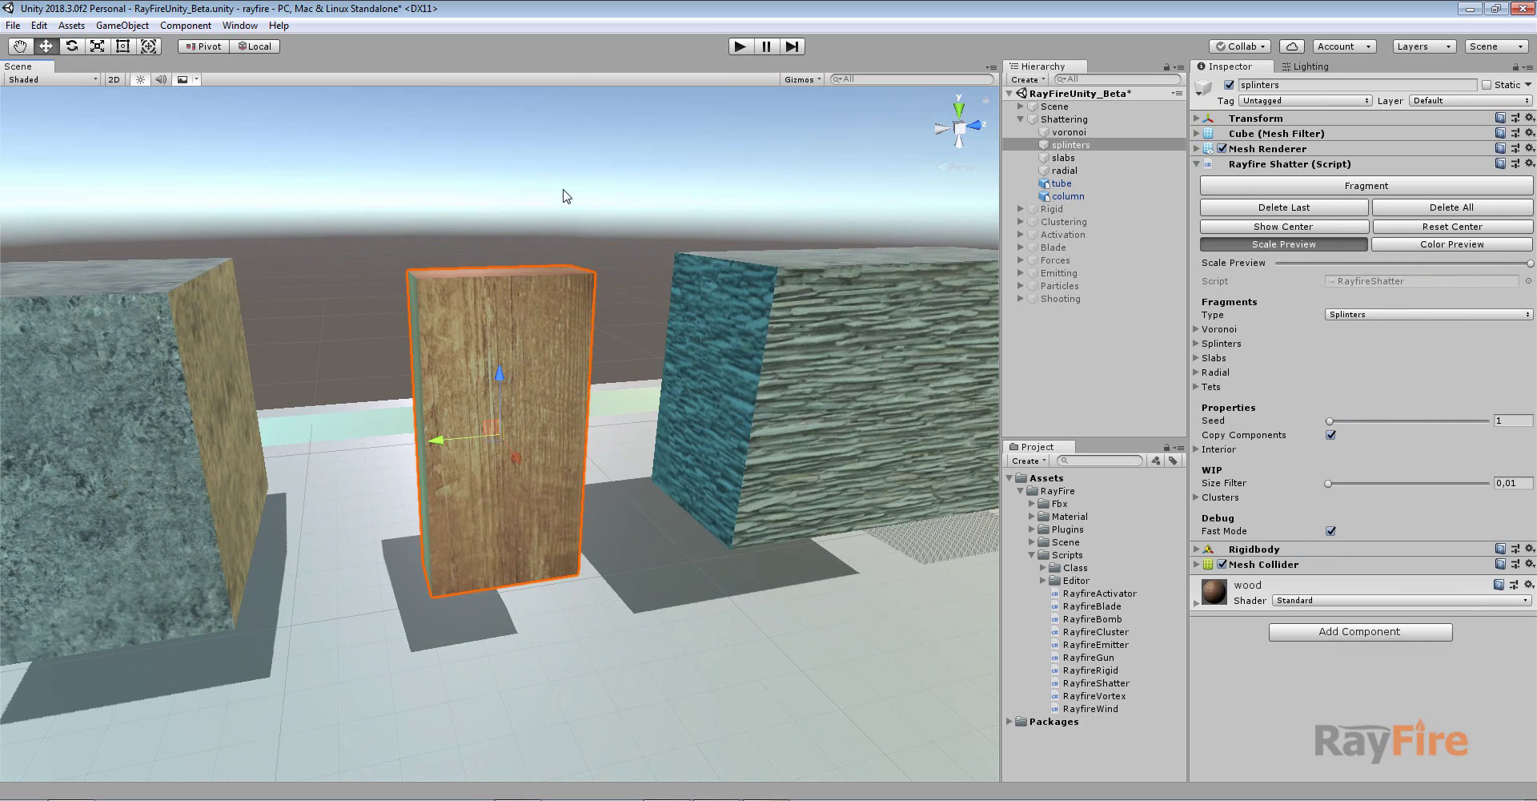
{"action": "left_click", "coordinate": [1231, 345]}
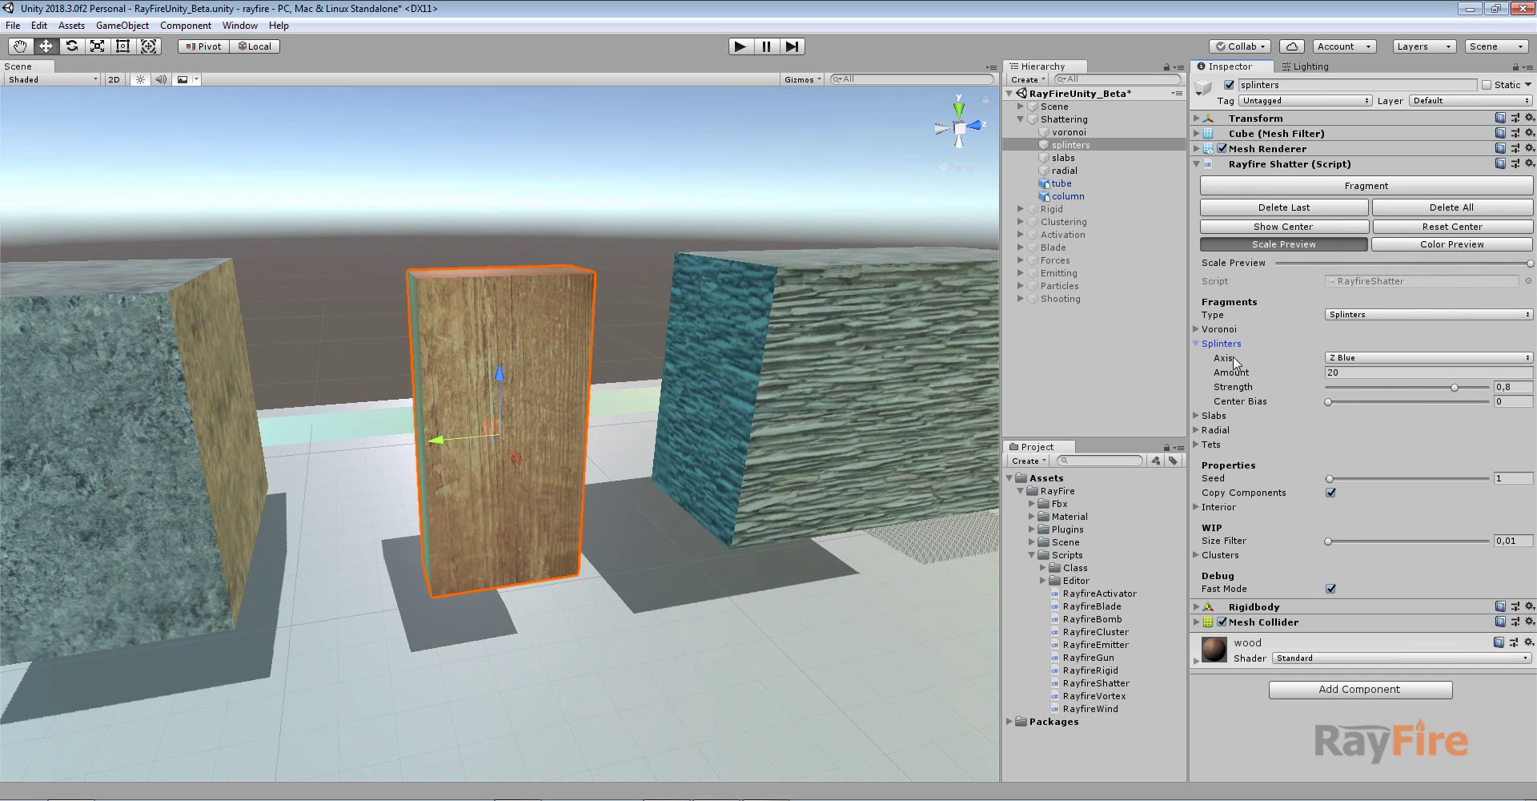
{"action": "left_click", "coordinate": [1359, 359]}
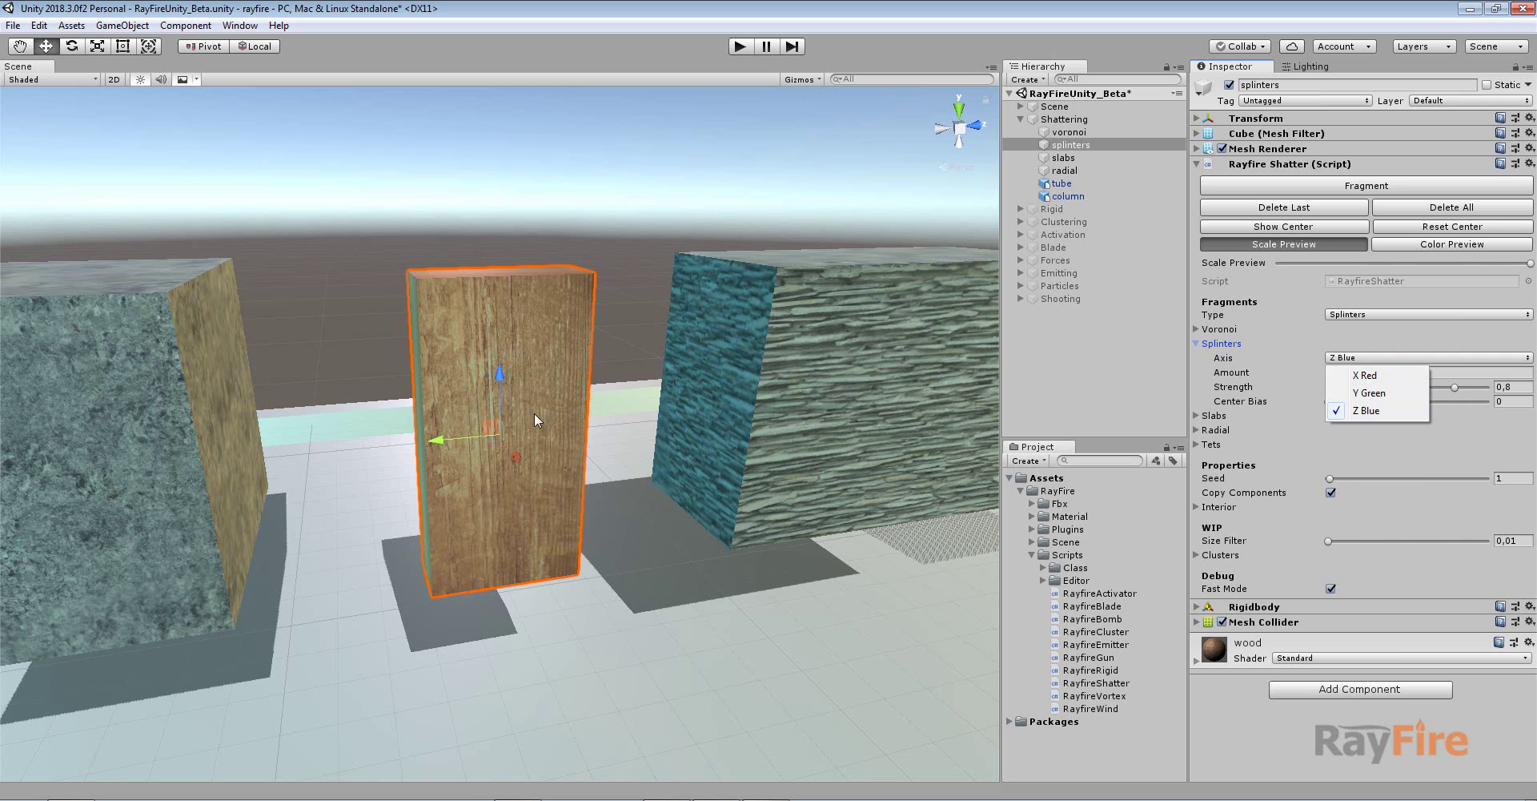
{"action": "left_click", "coordinate": [1369, 410]}
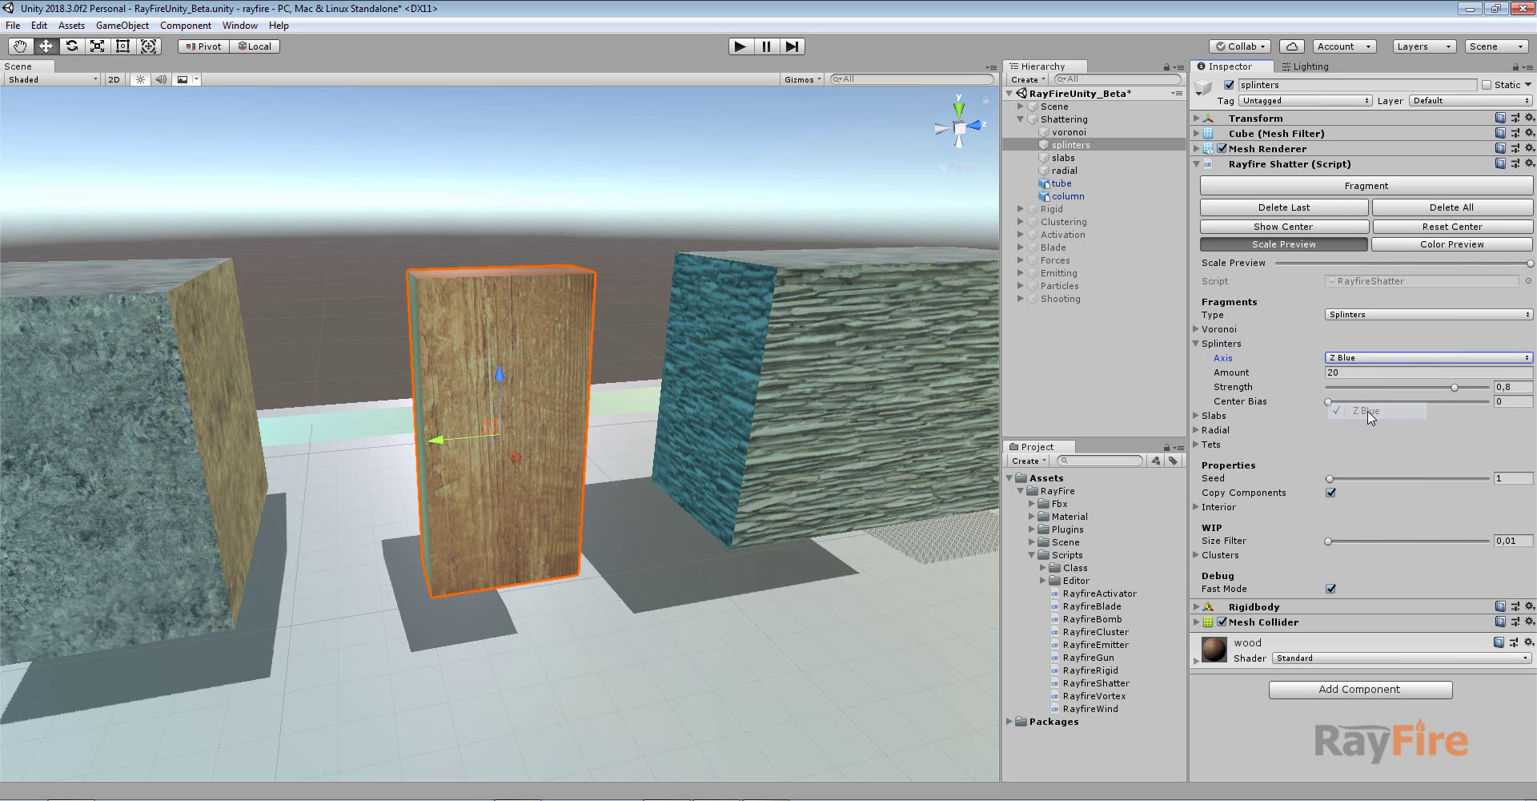
Set the splinter Amount to 50, fragment the wooden block and examine the splinters up close.
{"action": "left_click", "coordinate": [1347, 373]}
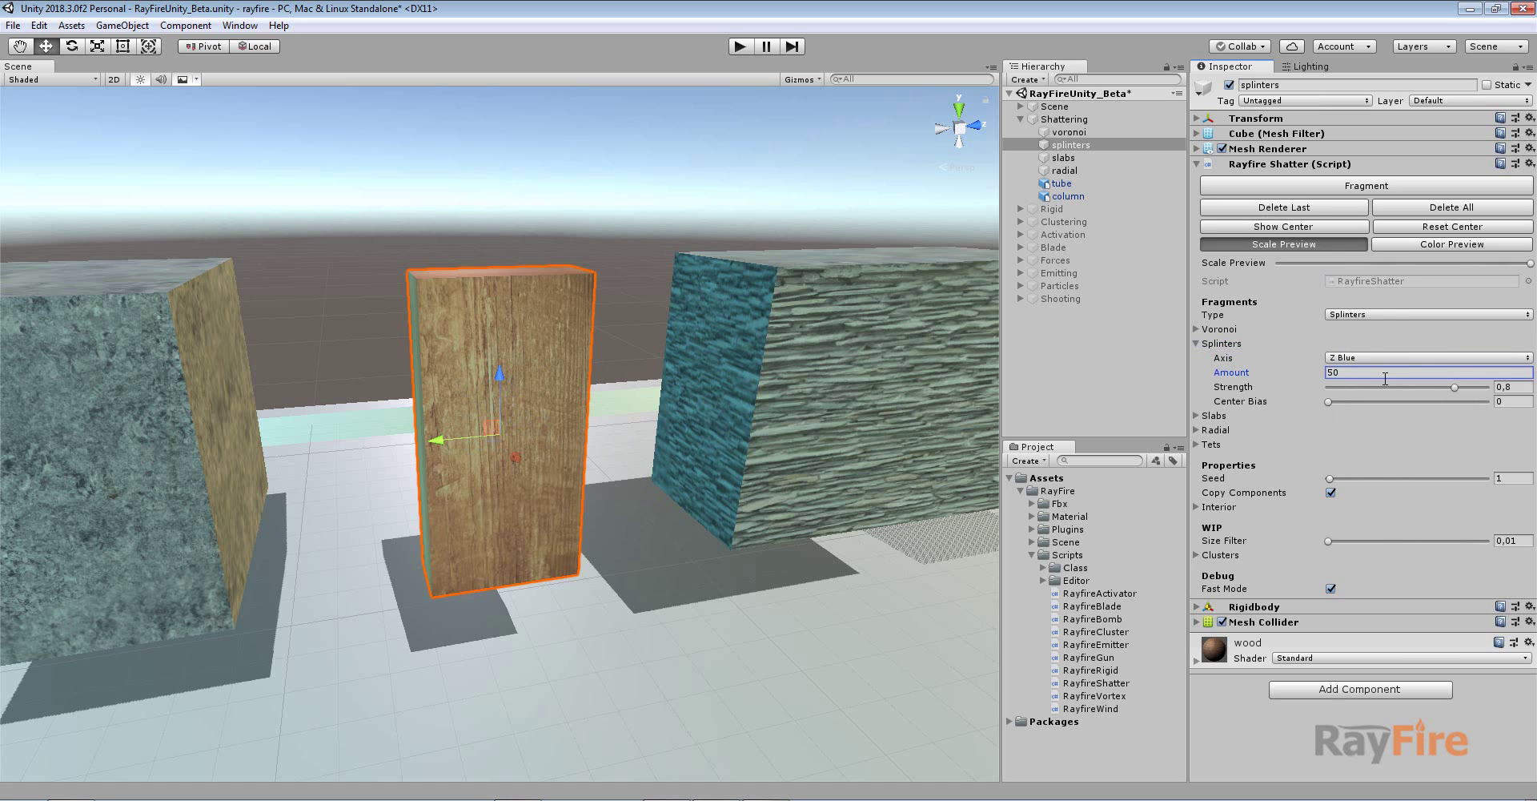
{"action": "left_click", "coordinate": [1348, 192]}
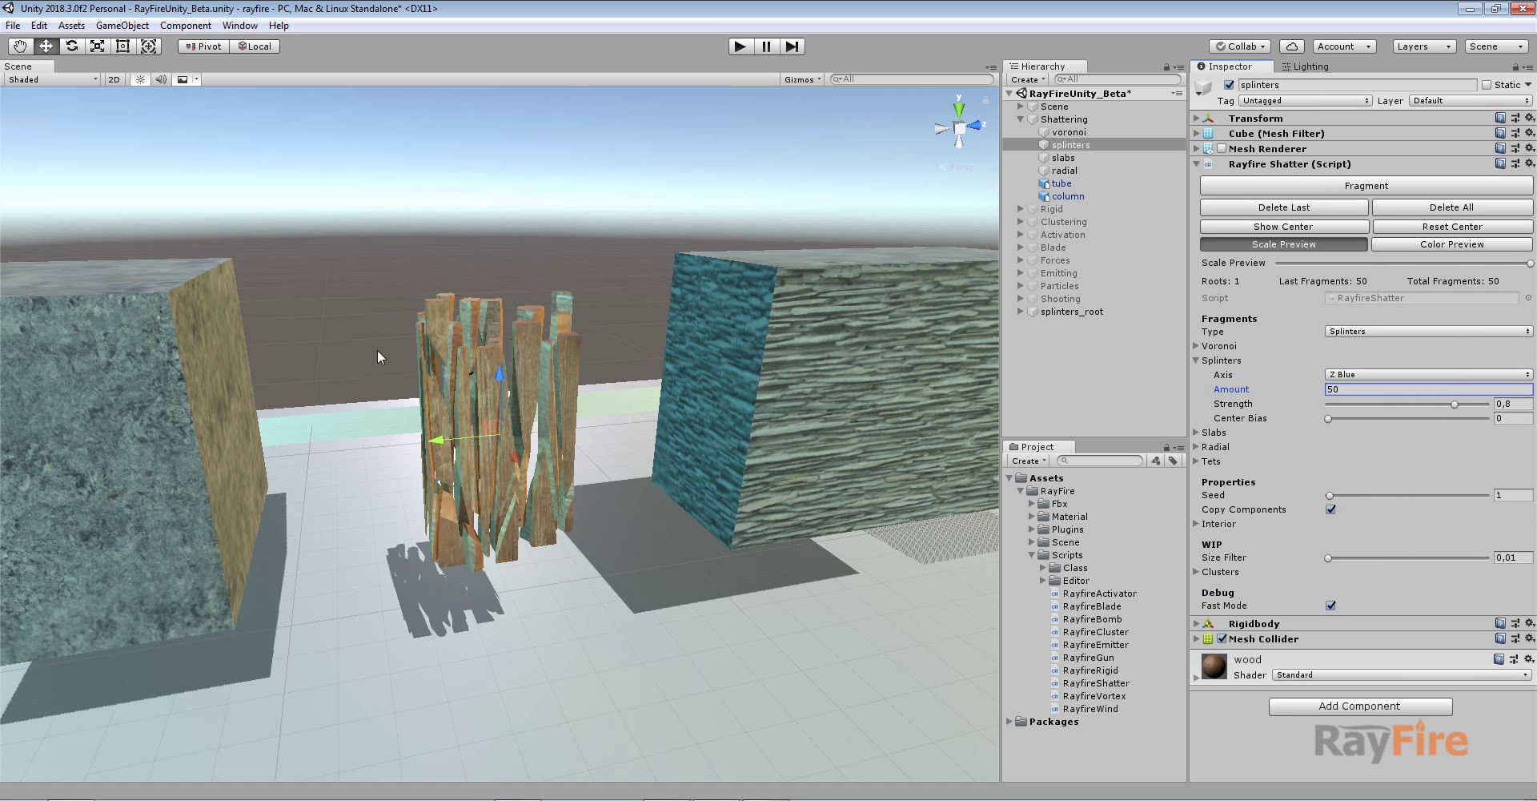
{"action": "scroll", "coordinate": [448, 376], "scroll_direction": "up", "scroll_amount": 3}
{"action": "middle_click_drag", "start_coordinate": [524, 409], "coordinate": [553, 366]}
{"action": "left_click_drag", "start_coordinate": [553, 365], "coordinate": [561, 481], "text": "alt"}
{"action": "left_click", "coordinate": [1425, 389]}
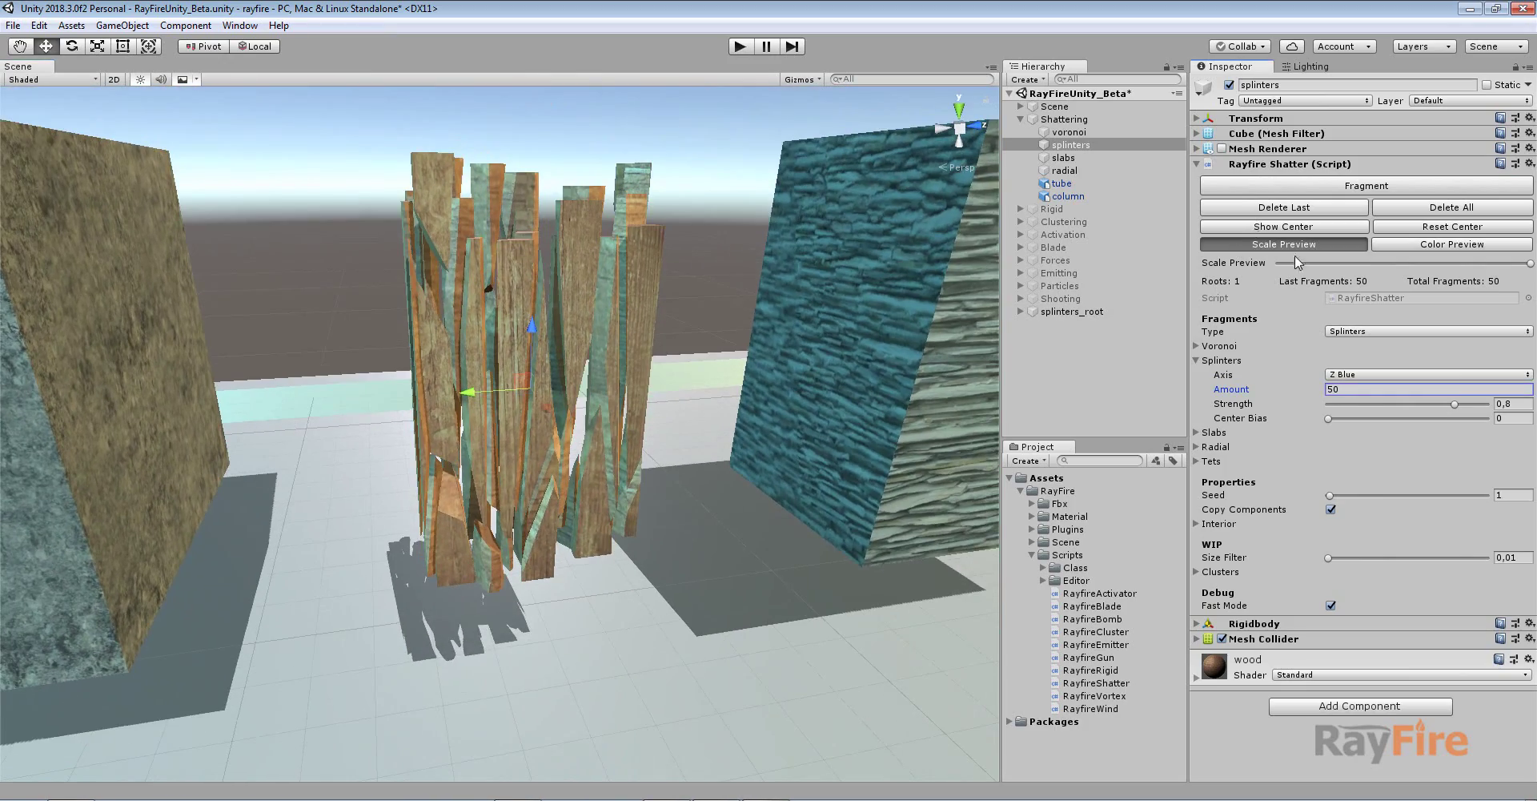
Replace the wooden block's fragments with a new splinter fragmentation using a Strength of 0,142.
{"action": "left_click", "coordinate": [1301, 210]}
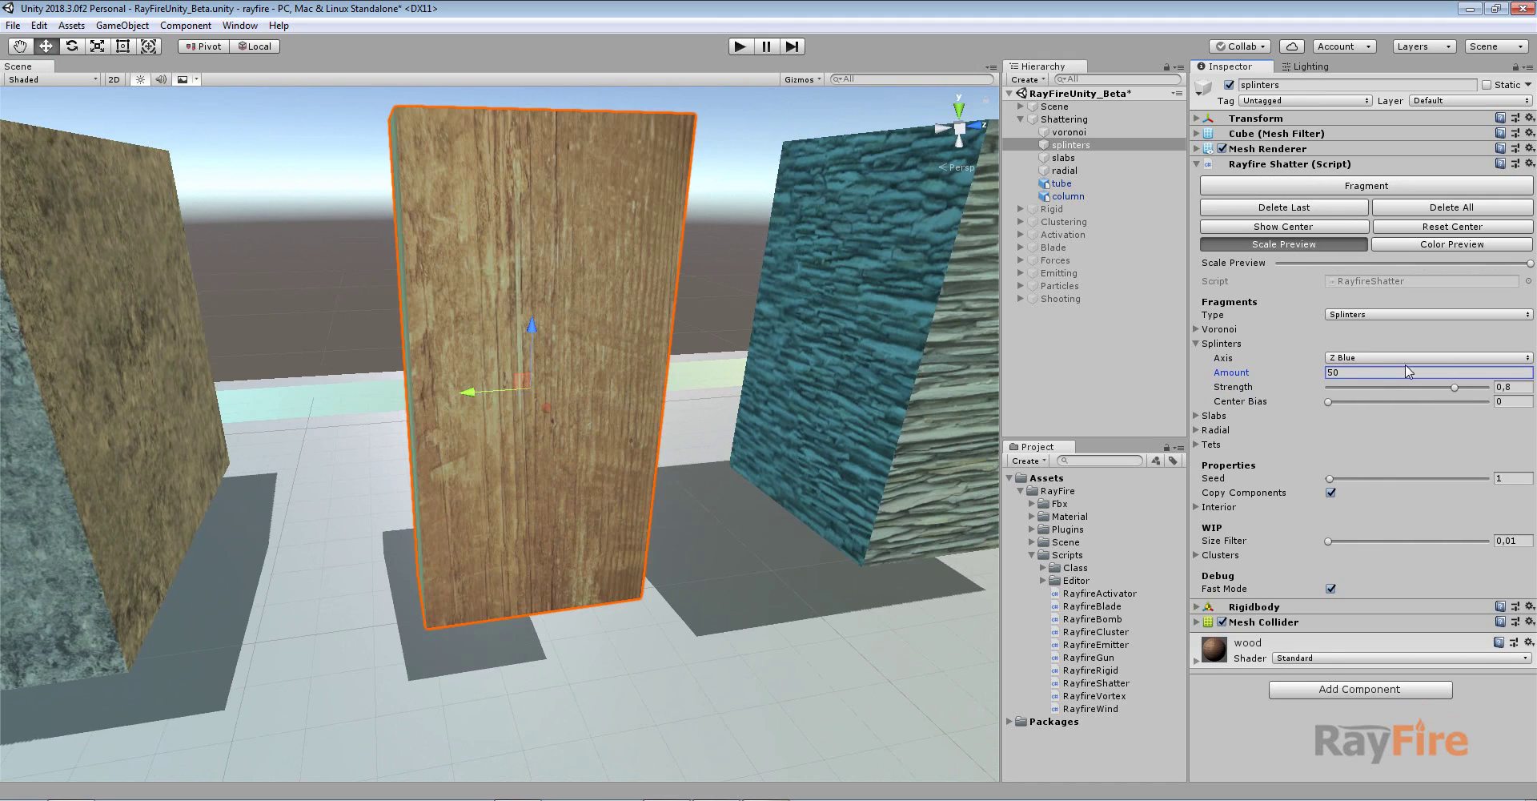
{"action": "left_click_drag", "start_coordinate": [1387, 388], "coordinate": [1353, 390]}
{"action": "left_click", "coordinate": [1367, 186]}
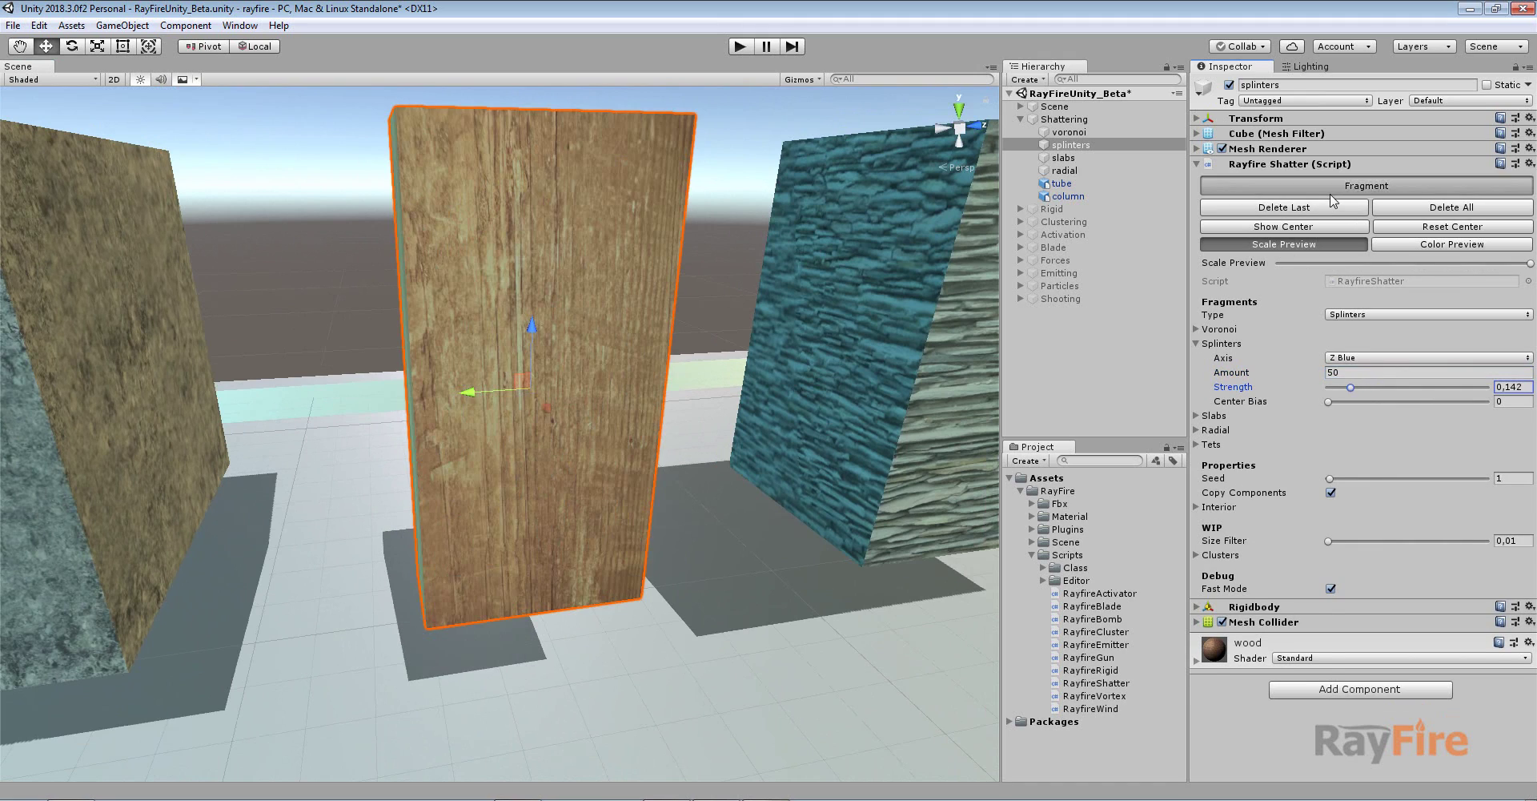
{"action": "left_click_drag", "start_coordinate": [708, 360], "coordinate": [657, 352], "text": "alt"}
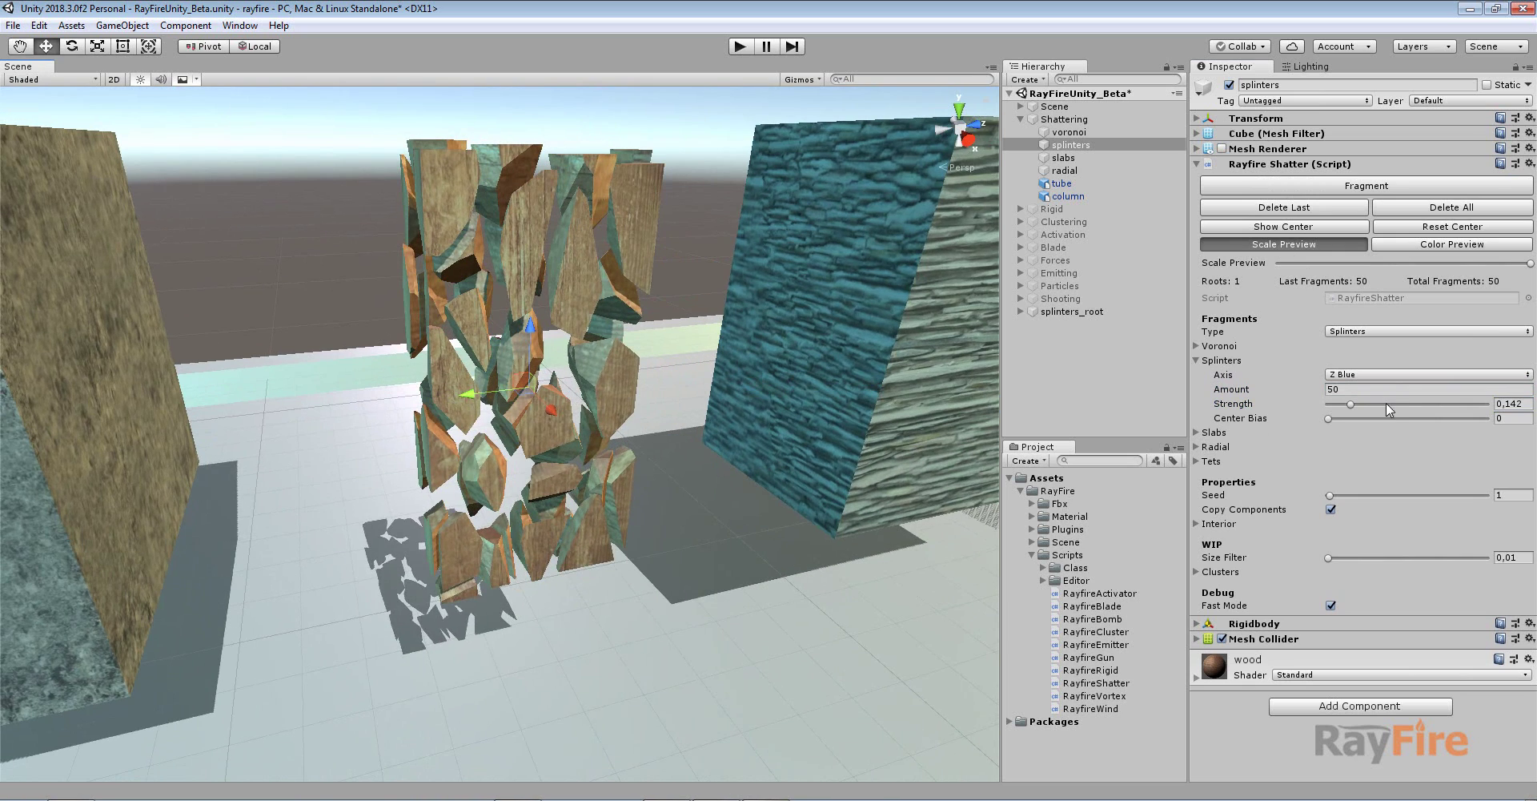
Replace the splinters with a new fragmentation at nearly maximum Strength and examine them from other angles.
{"action": "left_click", "coordinate": [1310, 208]}
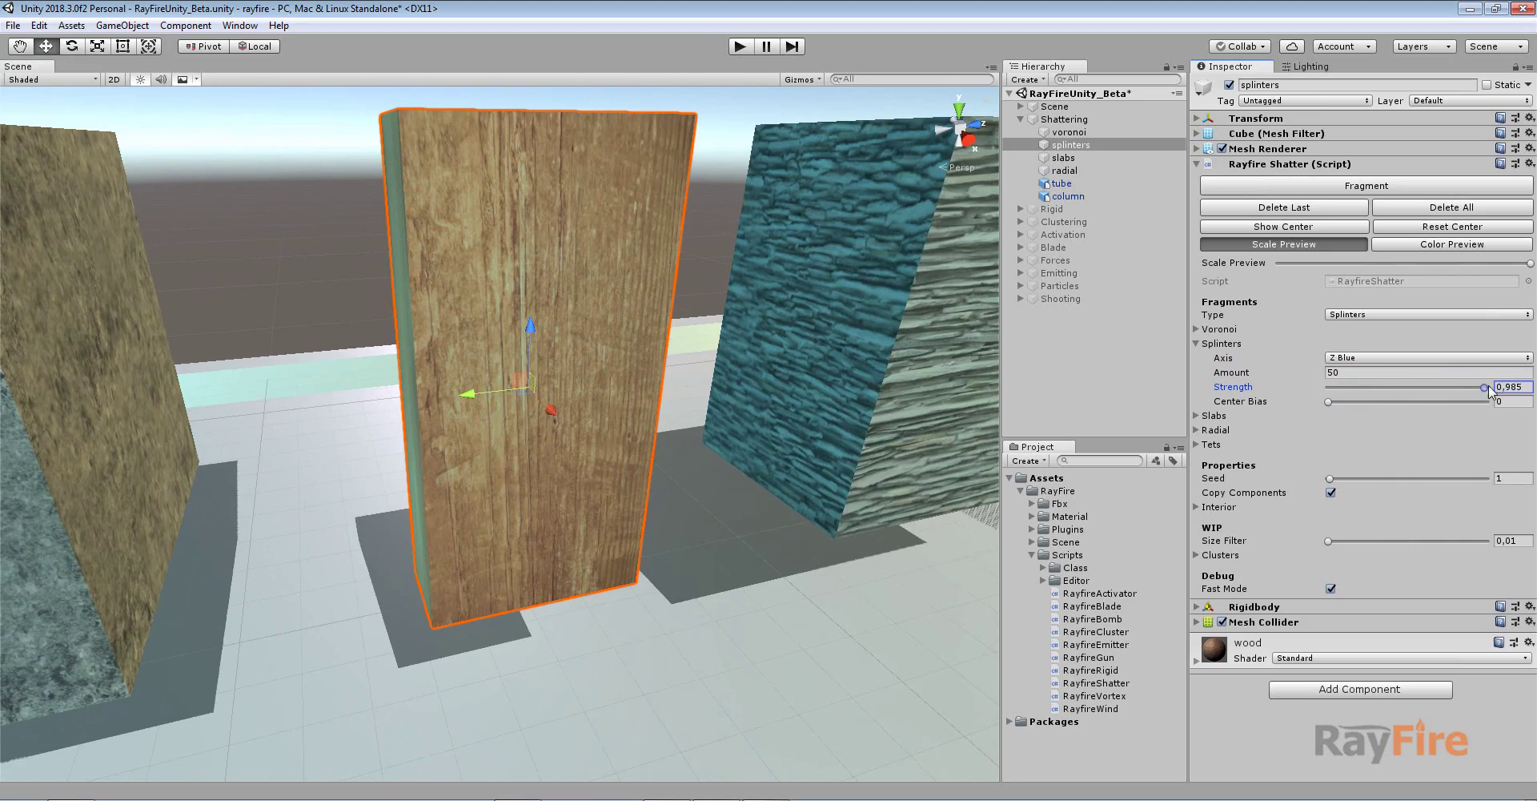
{"action": "left_click_drag", "start_coordinate": [1487, 388], "coordinate": [1495, 388]}
{"action": "left_click", "coordinate": [1348, 188]}
{"action": "left_click_drag", "start_coordinate": [848, 274], "coordinate": [536, 368], "text": "alt"}
{"action": "scroll", "coordinate": [602, 519], "scroll_direction": "down", "scroll_amount": 5}
Delete the last splinters and fragment the wooden block again with a Strength of 0,733.
{"action": "left_click", "coordinate": [1284, 207]}
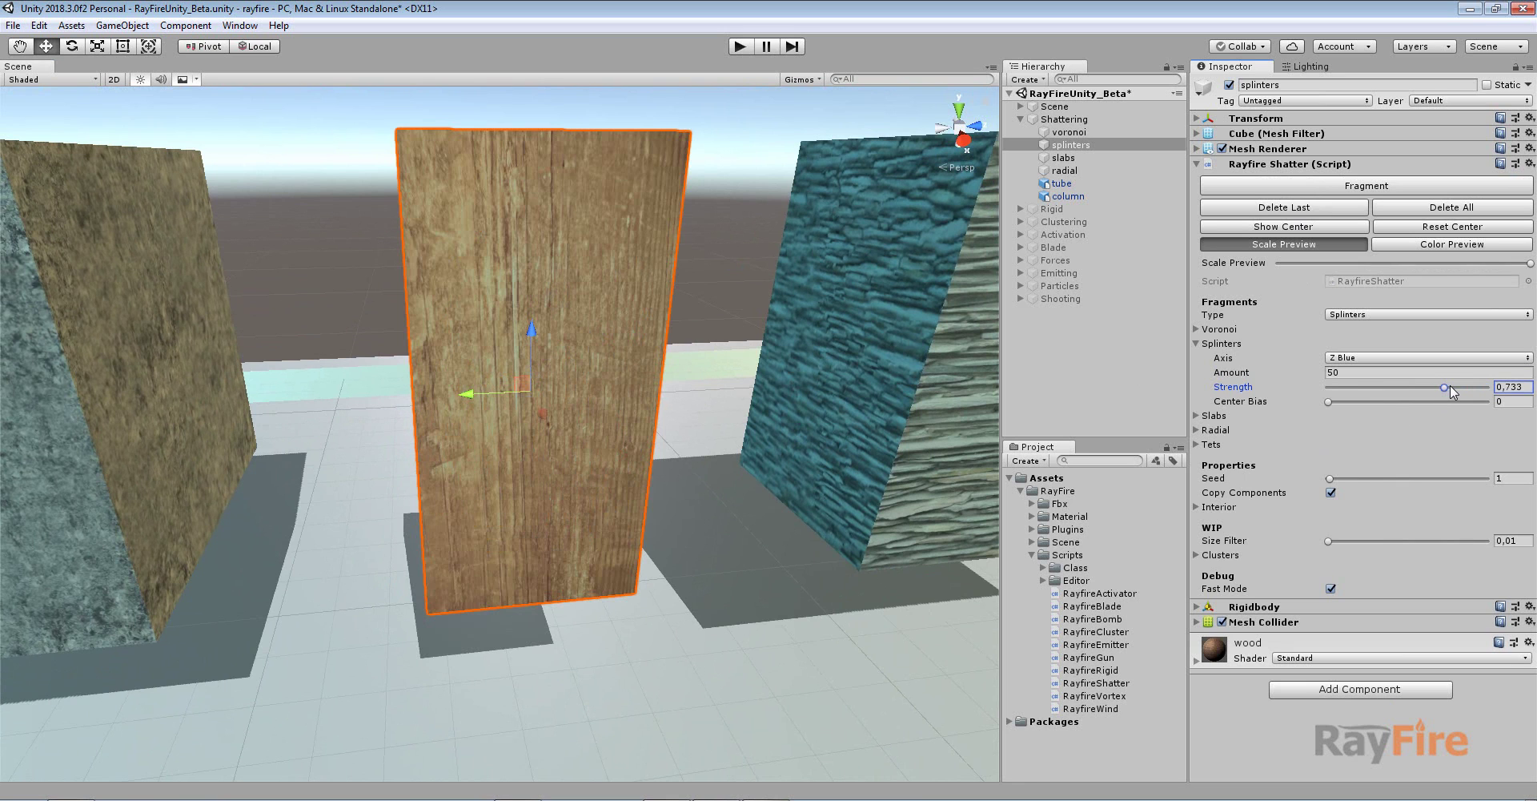
{"action": "left_click", "coordinate": [1341, 188]}
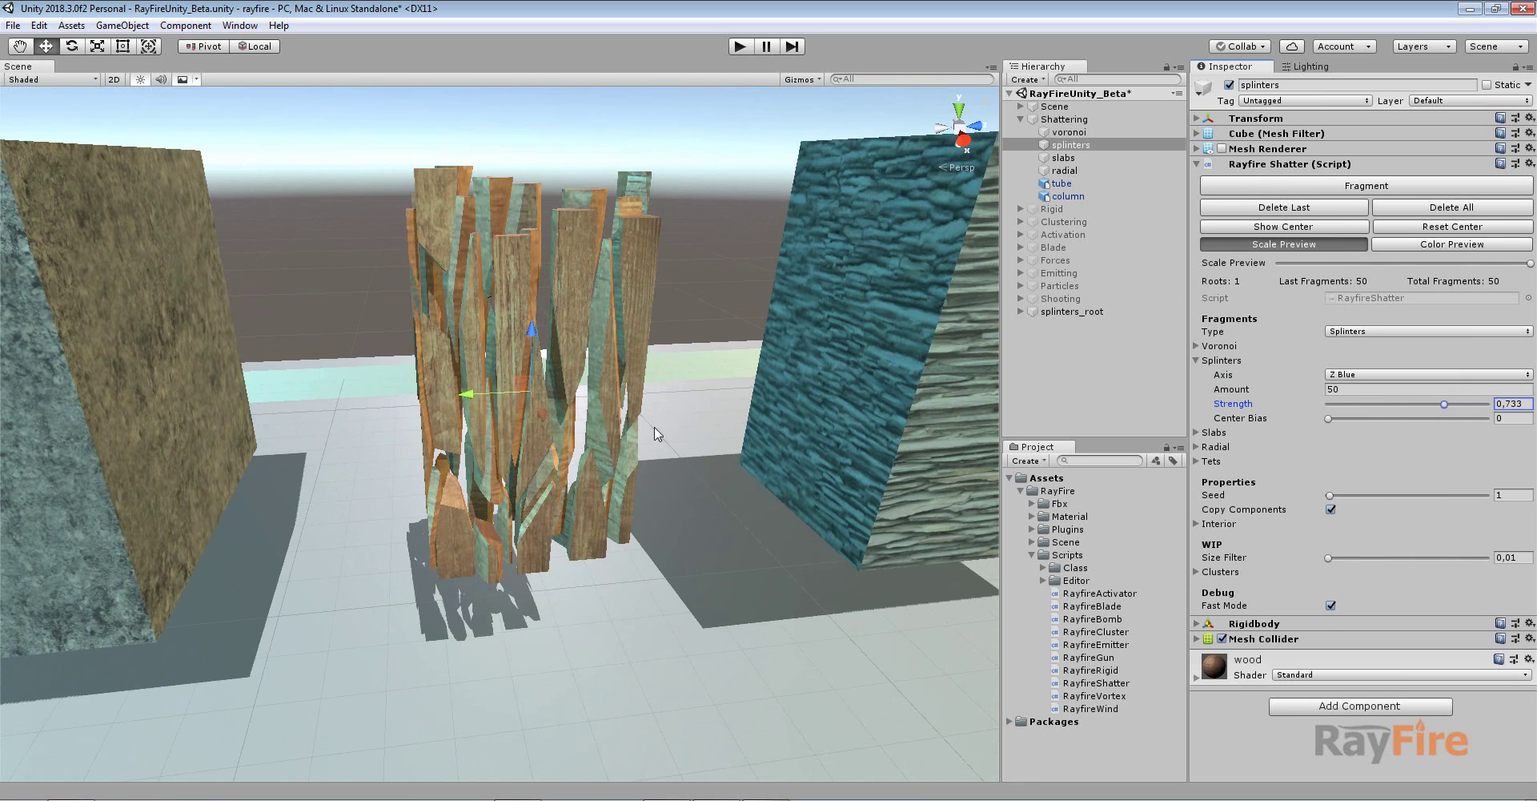
{"action": "left_click_drag", "start_coordinate": [708, 484], "coordinate": [648, 403], "text": "alt"}
Replace the wooden block's splinters with a new fragmentation using an Amount of 1000.
{"action": "left_click", "coordinate": [1230, 210]}
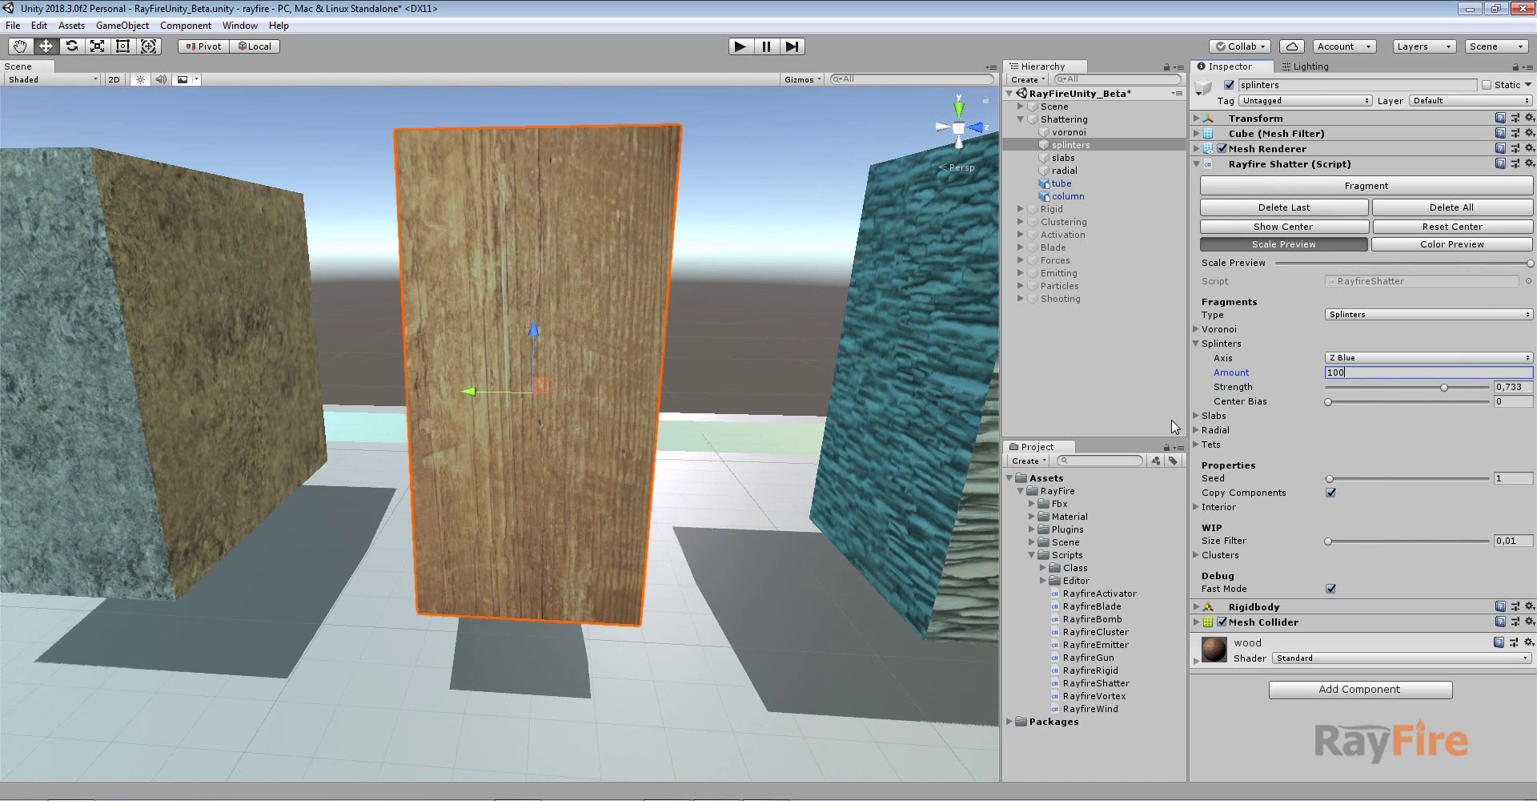
{"action": "left_click", "coordinate": [1310, 190]}
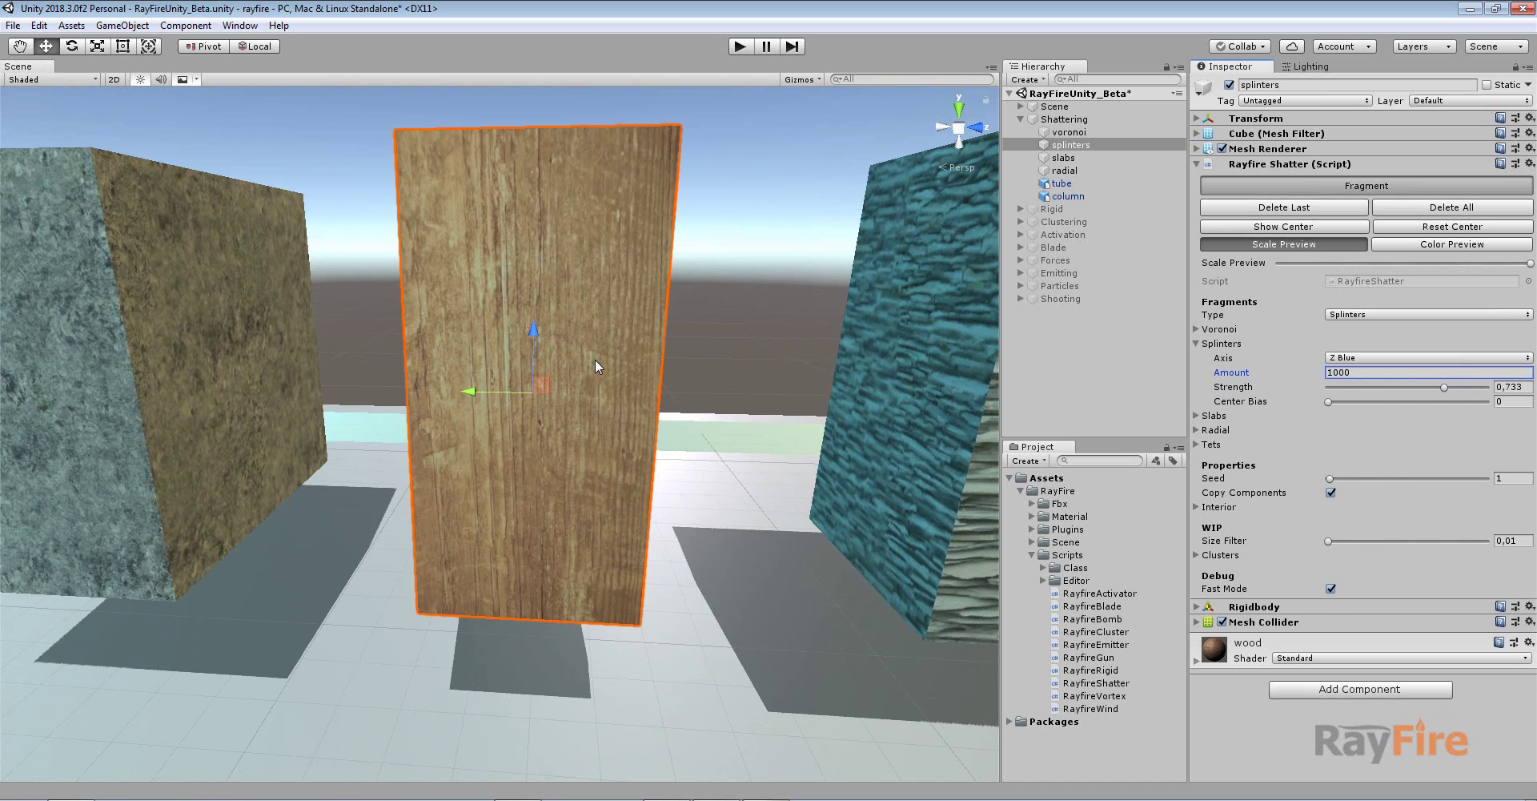
{"action": "left_click_drag", "start_coordinate": [607, 379], "coordinate": [744, 410], "text": "alt"}
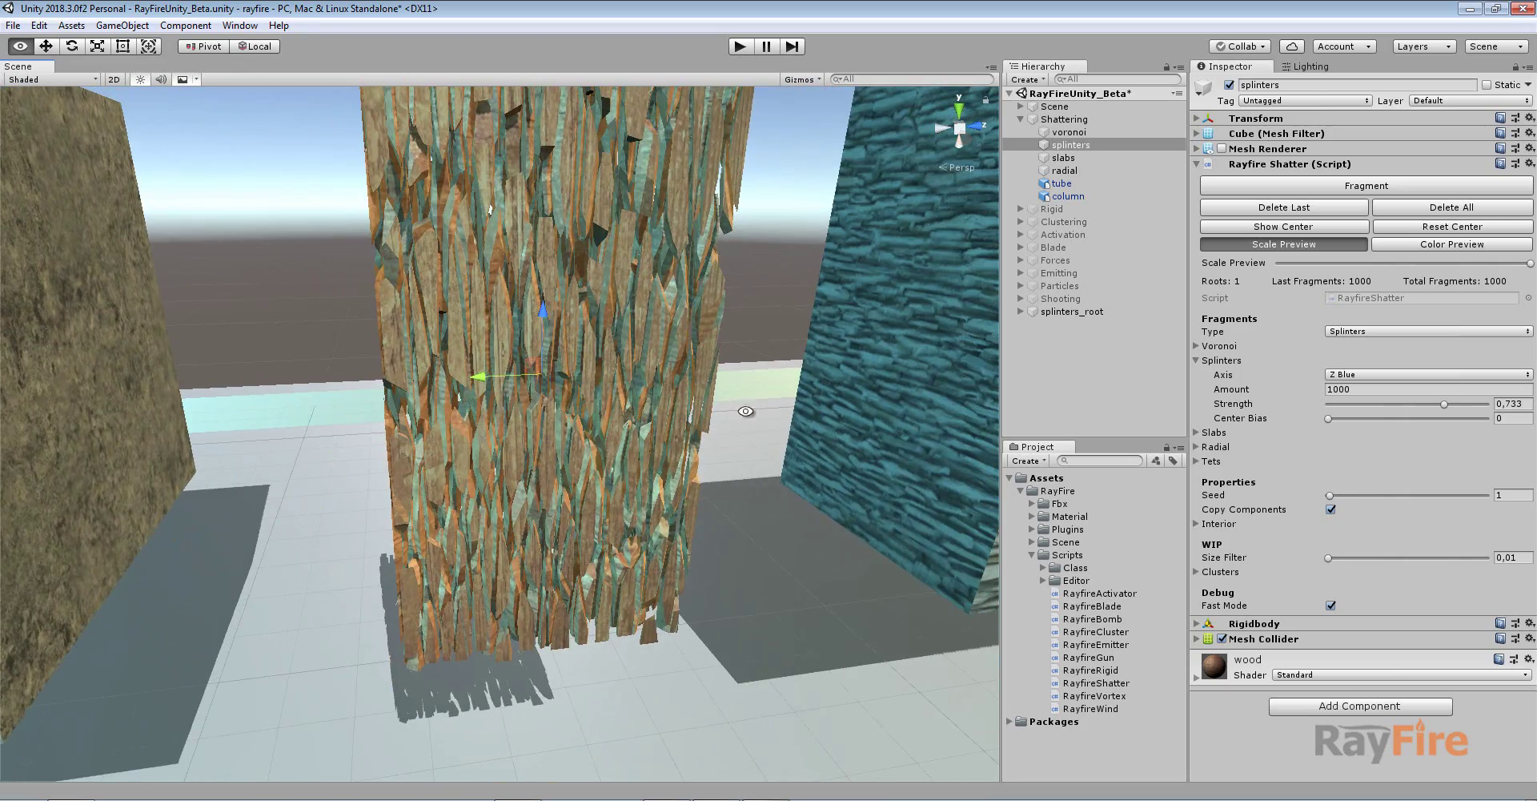
Replace the 1000 splinters with a new fragmentation using a Strength of 0,934 and examine them from above.
{"action": "left_click", "coordinate": [1317, 209]}
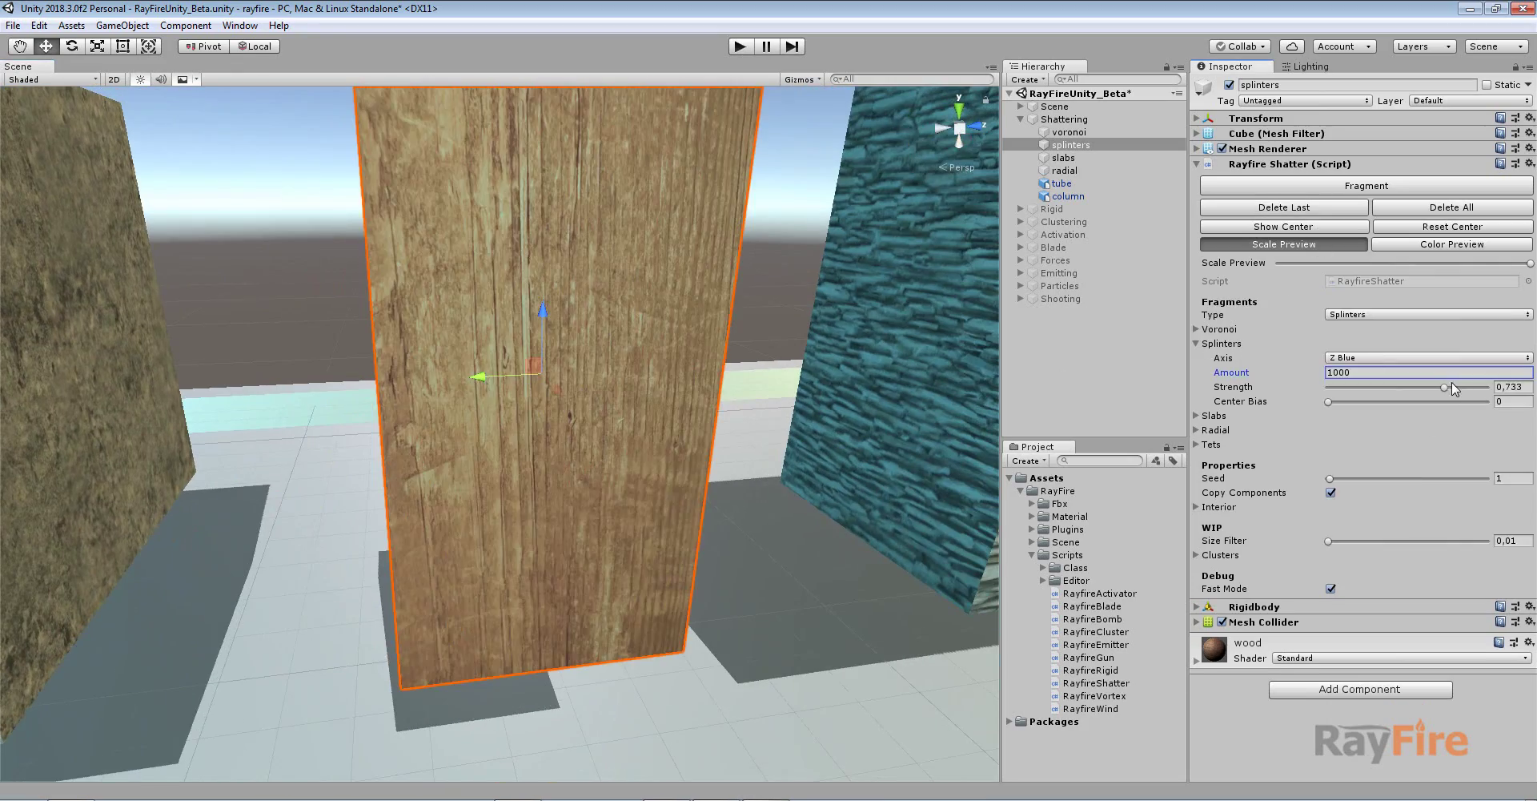
{"action": "left_click_drag", "start_coordinate": [1455, 389], "coordinate": [1473, 392]}
{"action": "left_click", "coordinate": [1385, 191]}
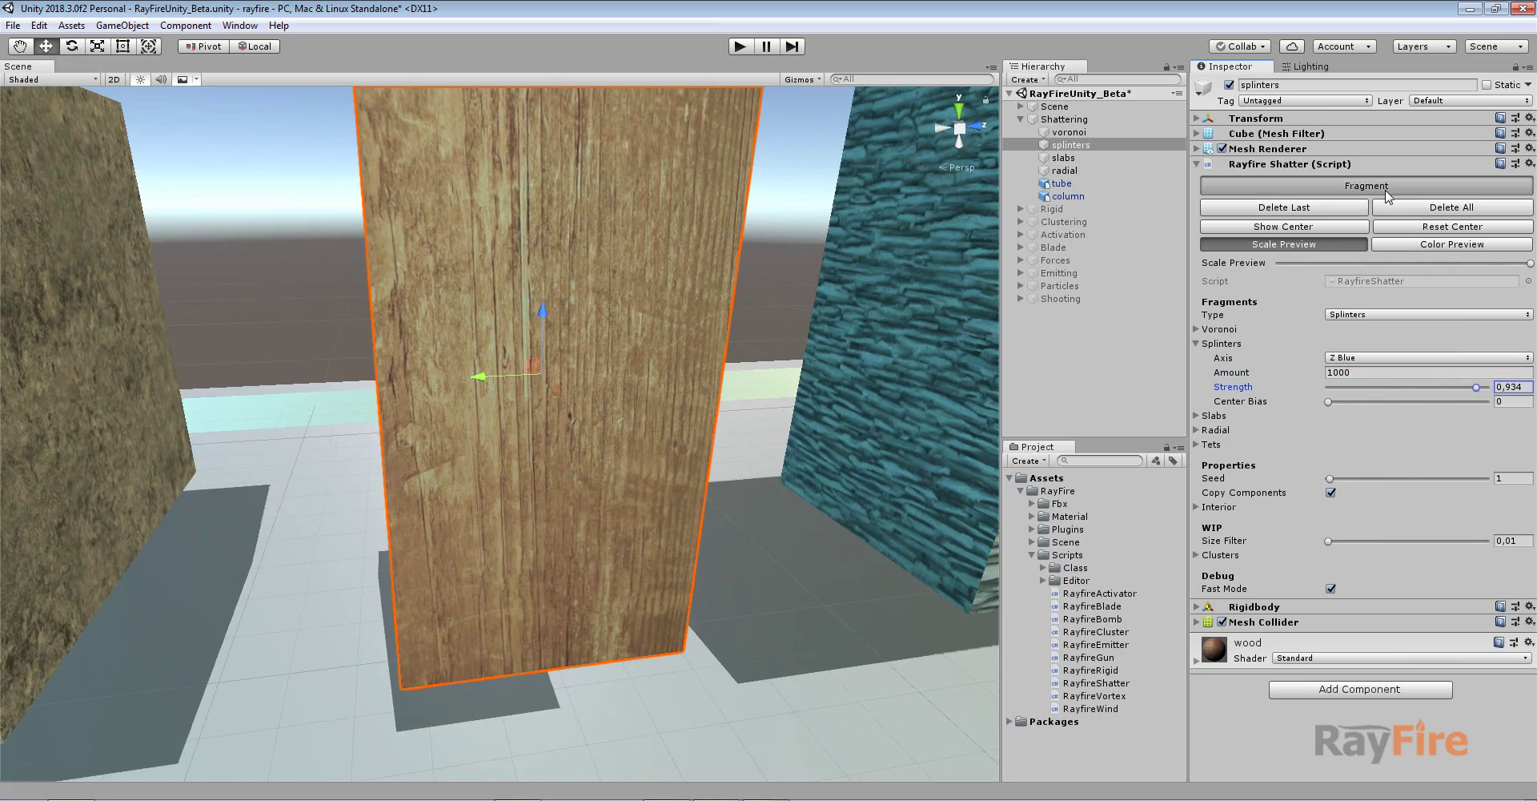
{"action": "left_click_drag", "start_coordinate": [506, 375], "coordinate": [643, 491], "text": "alt"}
{"action": "left_click_drag", "start_coordinate": [268, 225], "coordinate": [248, 359]}
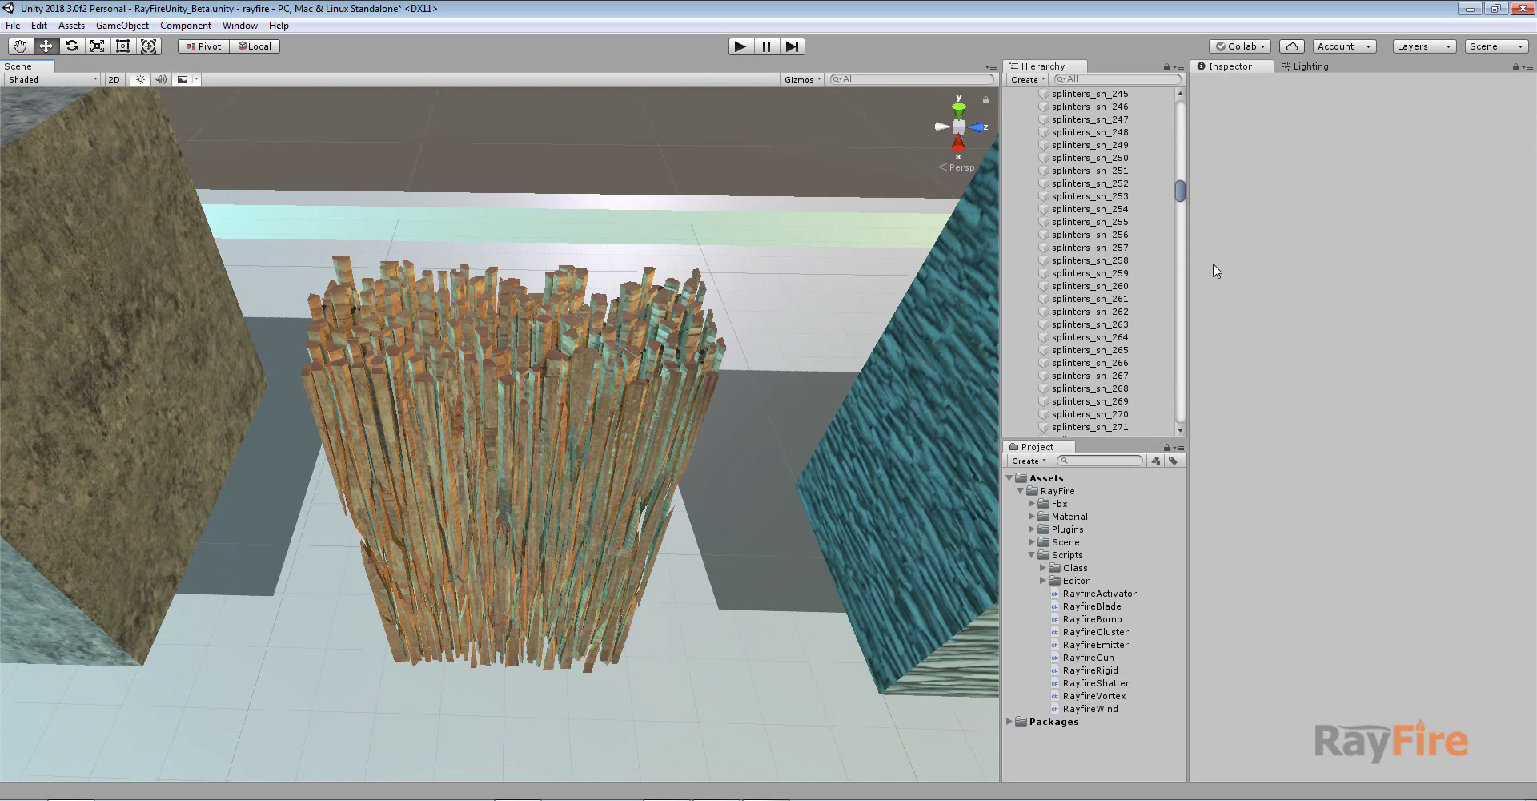
Collapse the splinters_root group, reselect the splinters object and delete its last fragments.
{"action": "left_click_drag", "start_coordinate": [1180, 186], "coordinate": [1180, 95]}
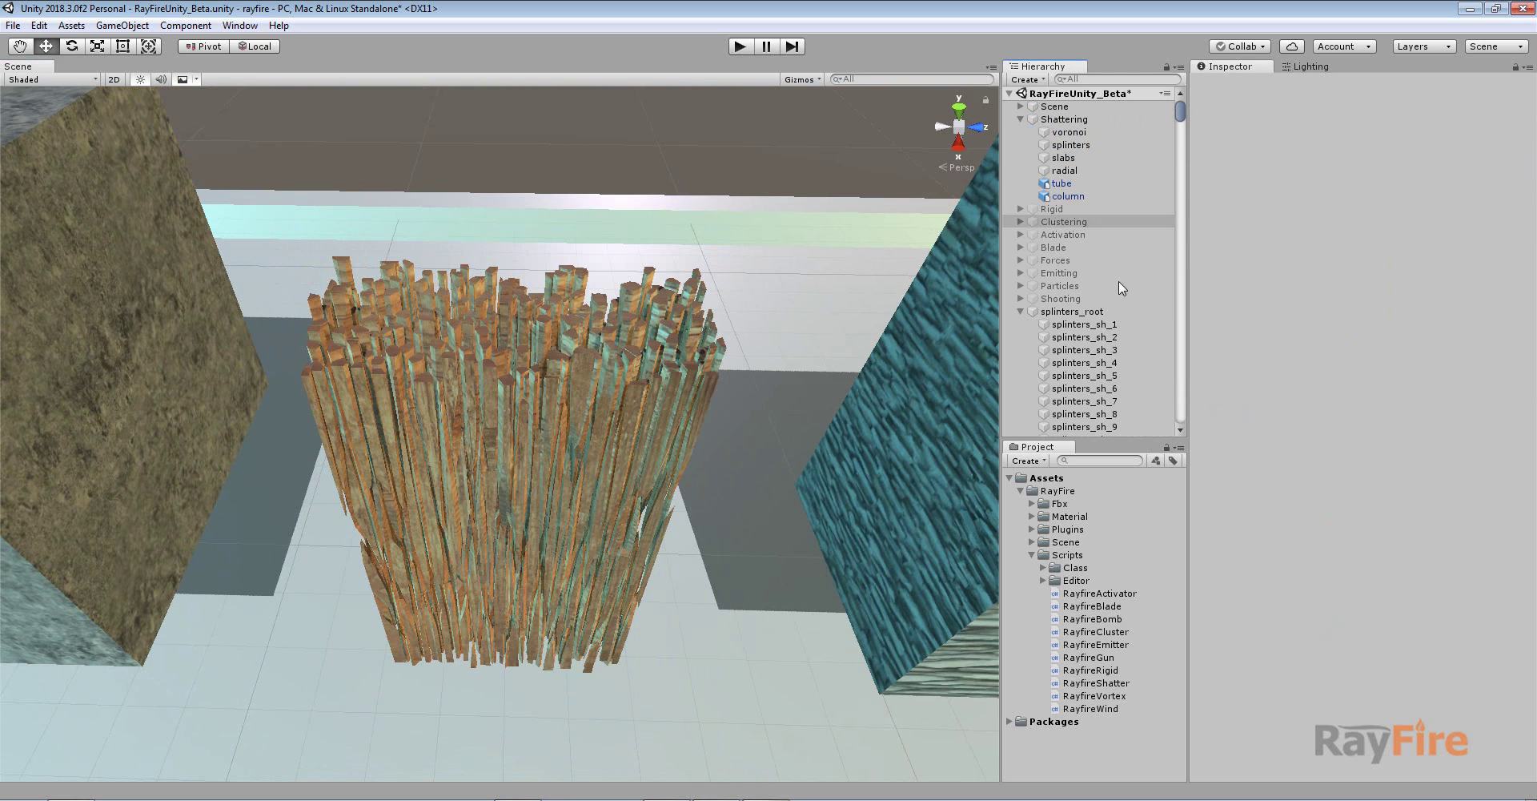
{"action": "left_click", "coordinate": [1020, 311]}
{"action": "left_click", "coordinate": [1071, 145]}
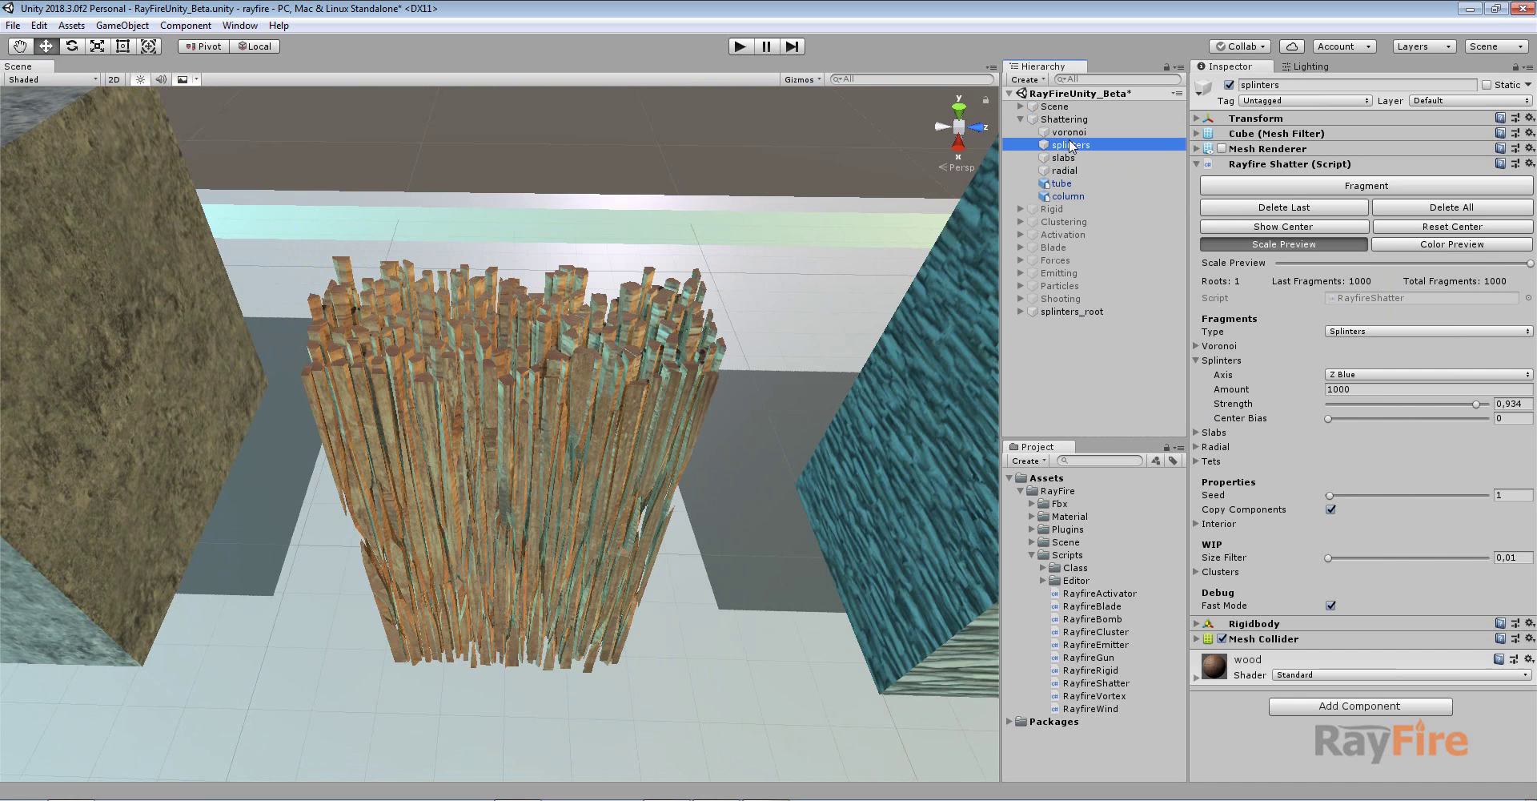
{"action": "left_click", "coordinate": [1302, 210]}
{"action": "scroll", "coordinate": [871, 363], "scroll_direction": "down", "scroll_amount": 3}
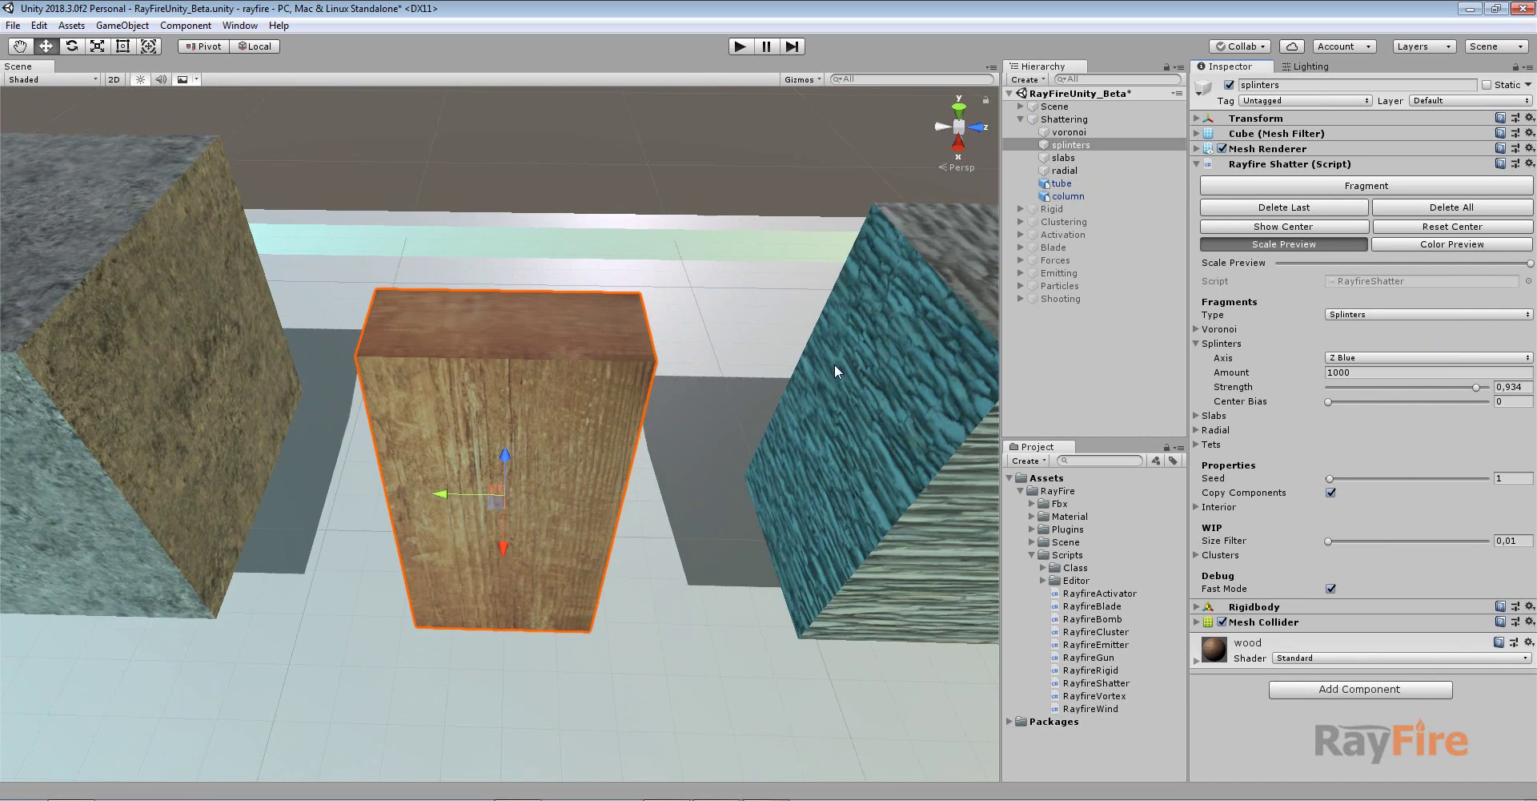
Select the stone slabs block beside the wooden block and frame it in the view.
{"action": "middle_click_drag", "start_coordinate": [834, 363], "coordinate": [712, 405]}
{"action": "scroll", "coordinate": [712, 405], "scroll_direction": "up", "scroll_amount": 2}
{"action": "left_click", "coordinate": [860, 412]}
{"action": "key", "text": "f"}
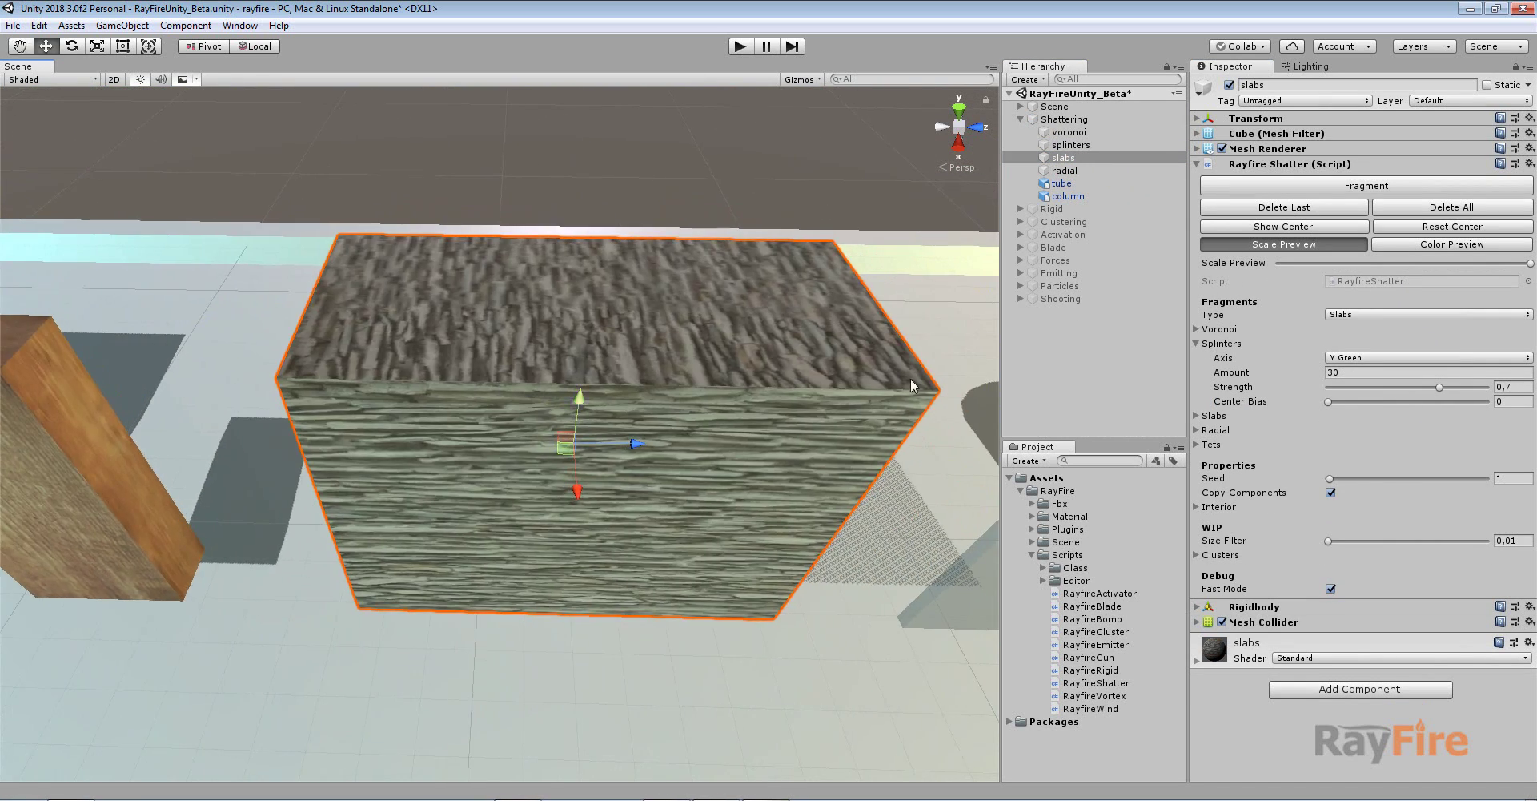
Collapse the Splinters settings, expand the Slabs settings and set the slab Strength to 0,137.
{"action": "left_click", "coordinate": [1227, 344]}
{"action": "left_click", "coordinate": [1216, 358]}
{"action": "left_click_drag", "start_coordinate": [862, 556], "coordinate": [232, 502], "text": "alt"}
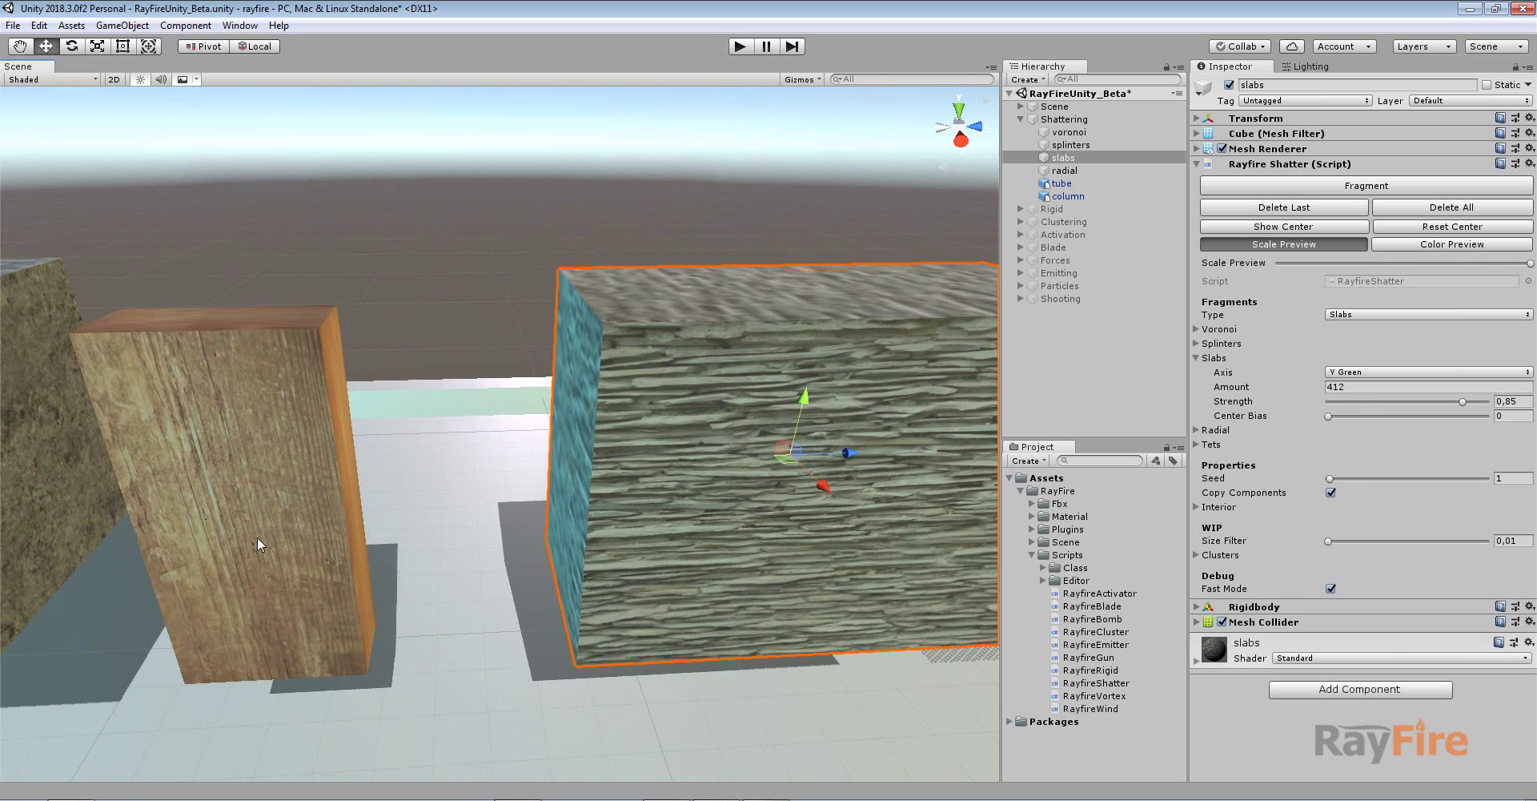
{"action": "left_click_drag", "start_coordinate": [626, 406], "coordinate": [698, 406], "text": "alt"}
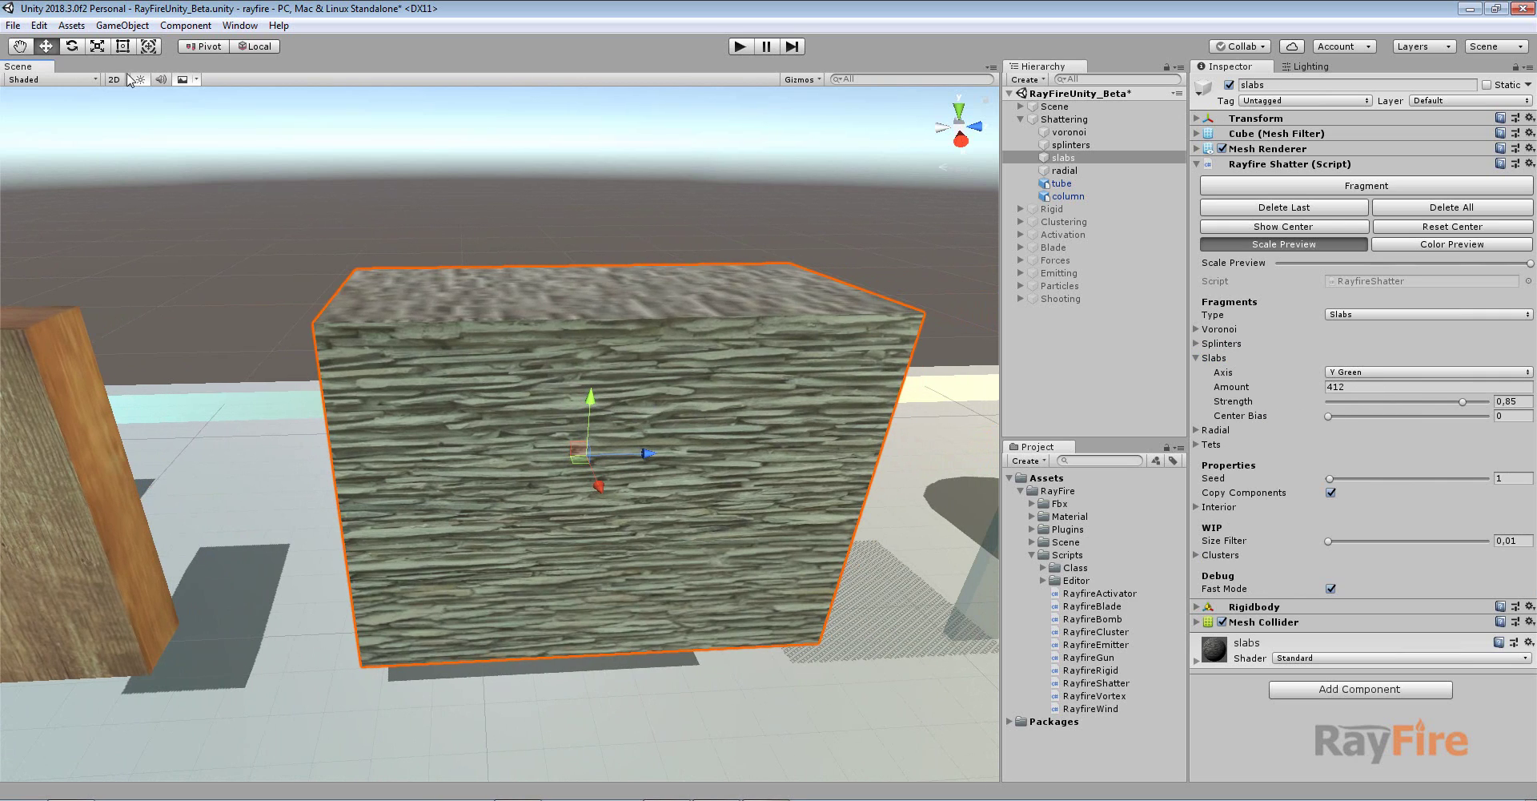
{"action": "left_click_drag", "start_coordinate": [775, 462], "coordinate": [554, 367], "text": "alt"}
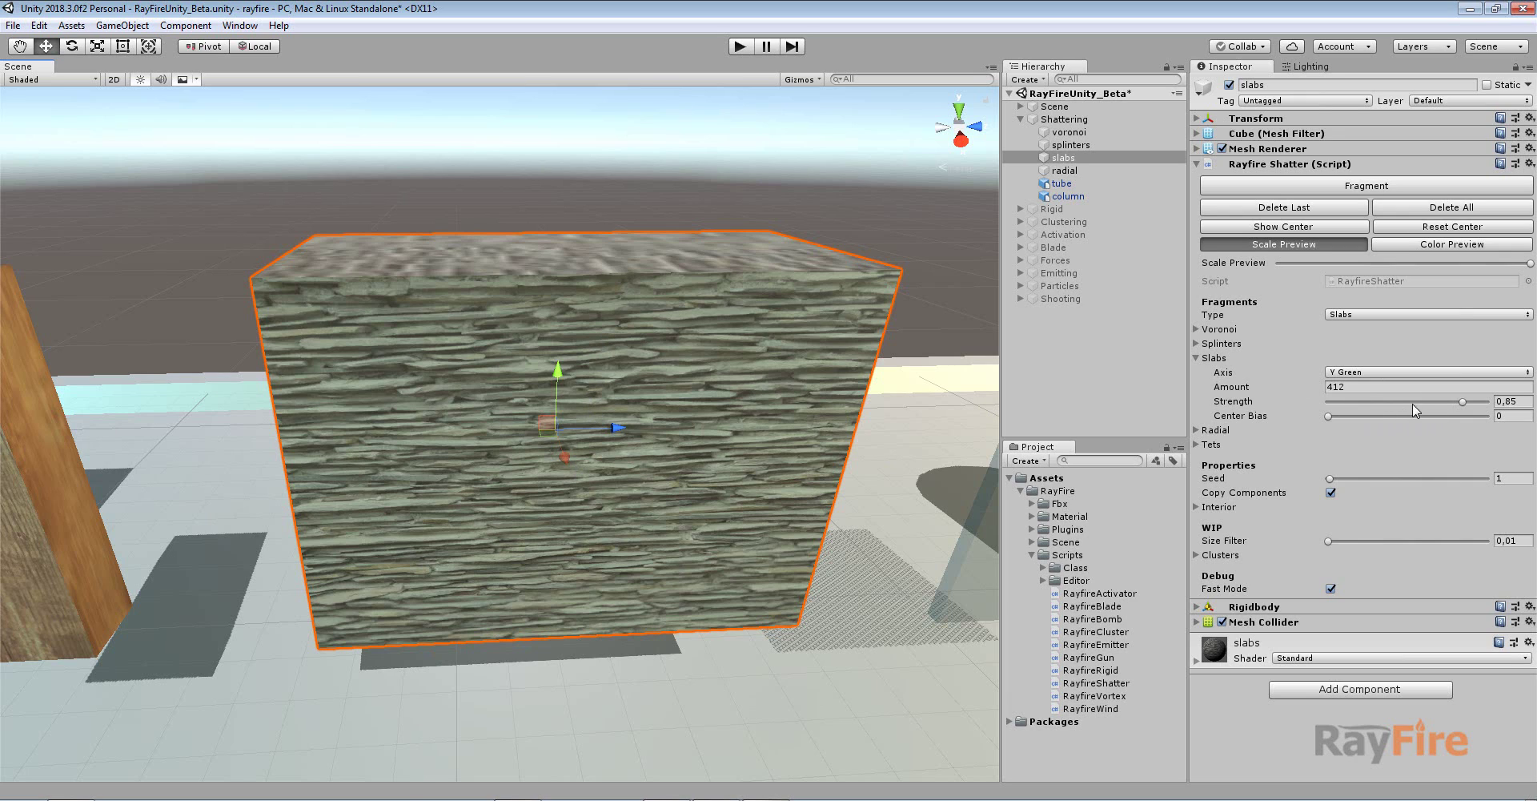
{"action": "left_click_drag", "start_coordinate": [1413, 404], "coordinate": [1354, 402]}
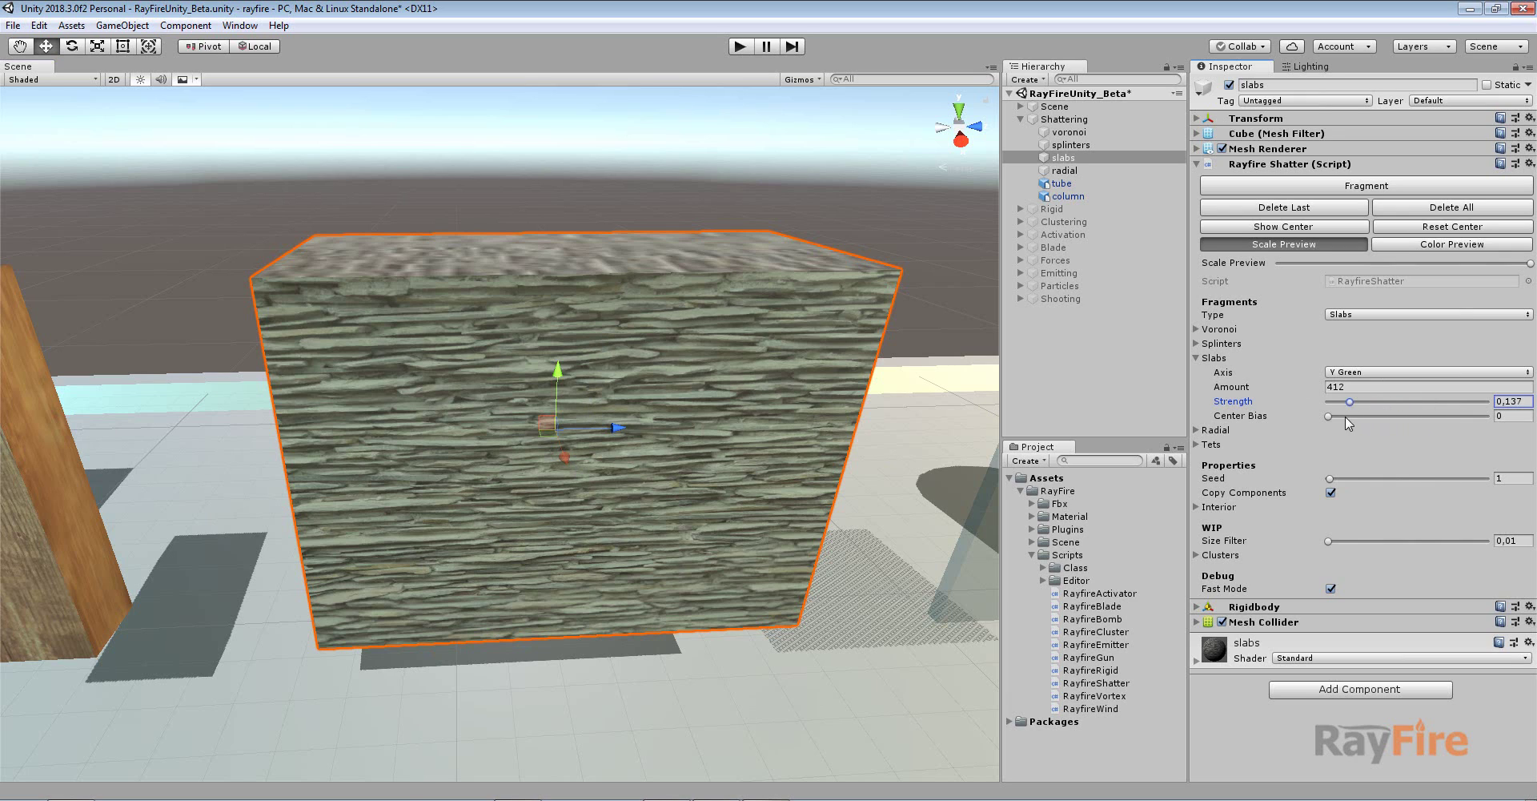
Fragment the stone slabs block with the current Slabs settings, select the resulting fragments and examine them from above.
{"action": "left_click", "coordinate": [1299, 186]}
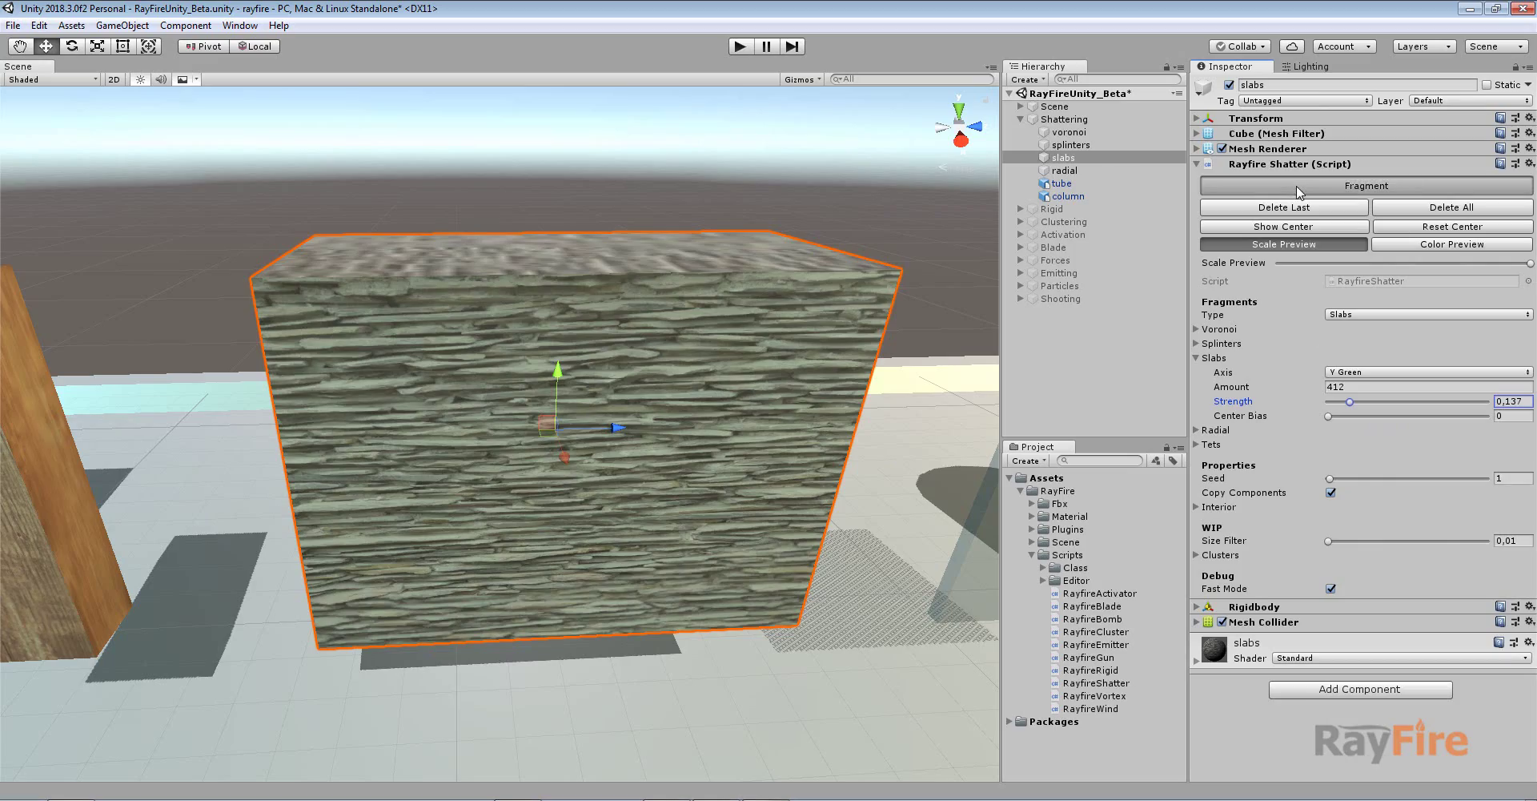
{"action": "left_click_drag", "start_coordinate": [191, 187], "coordinate": [853, 619]}
{"action": "left_click_drag", "start_coordinate": [853, 619], "coordinate": [296, 368], "text": "alt"}
{"action": "scroll", "coordinate": [1055, 112], "scroll_direction": "up", "scroll_amount": 3}
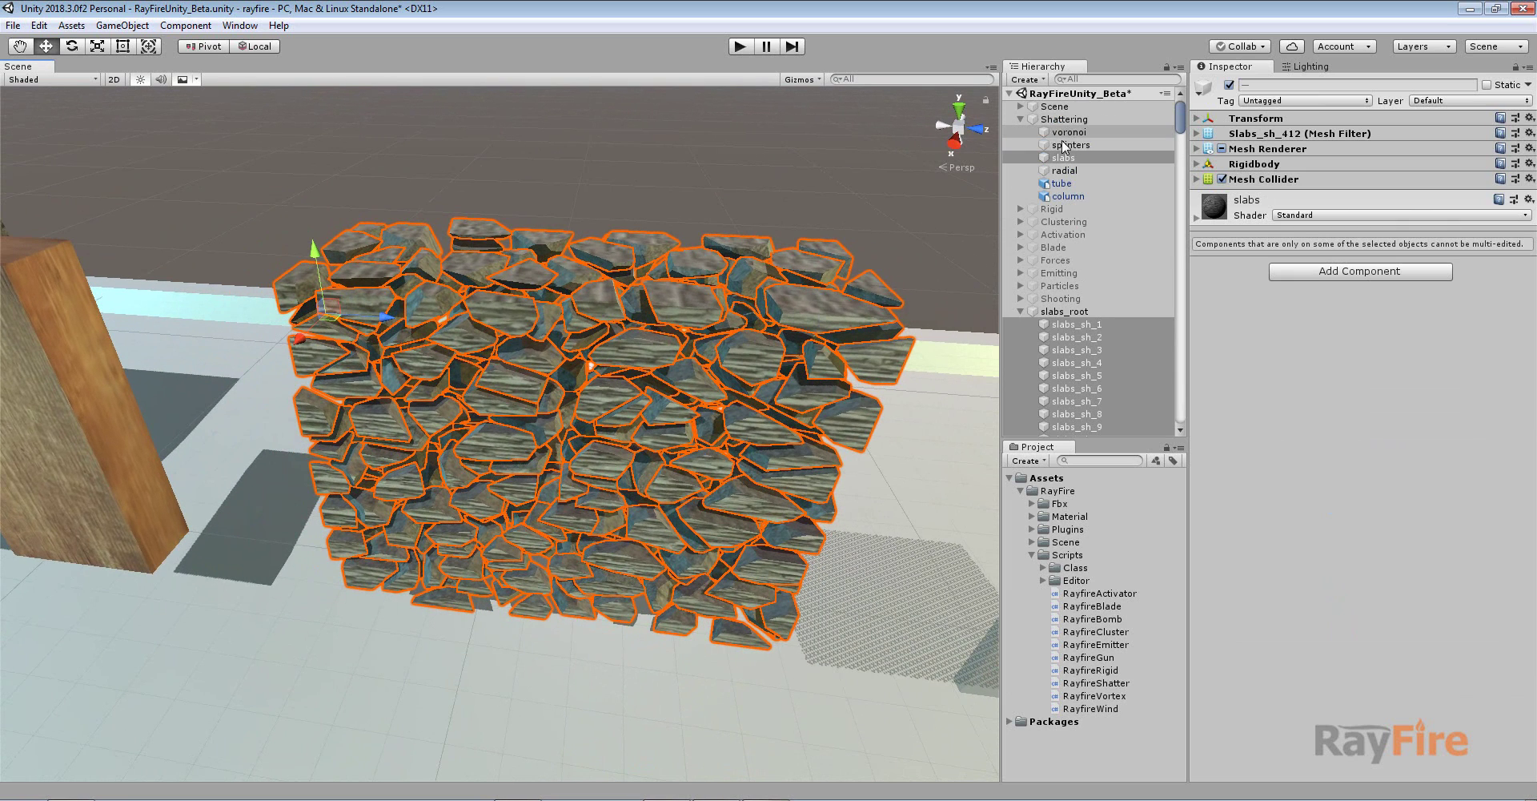
Replace the slab fragments with a new fragmentation using a Strength of 0,717 and examine its upper layers and the neighbouring objects.
{"action": "left_click", "coordinate": [1063, 158]}
{"action": "left_click", "coordinate": [1321, 208]}
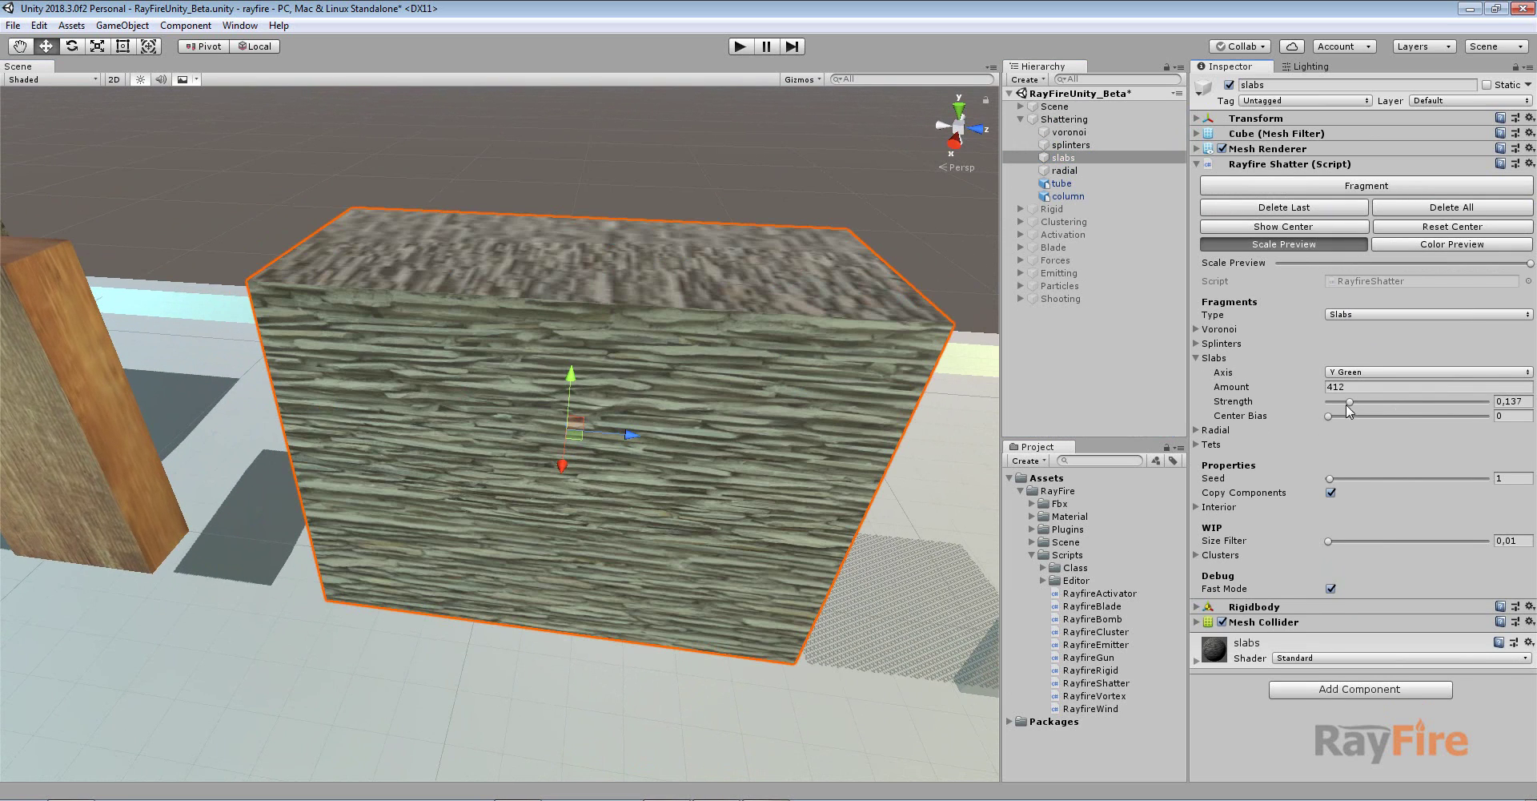
{"action": "left_click_drag", "start_coordinate": [1348, 402], "coordinate": [1441, 408]}
{"action": "left_click", "coordinate": [1364, 188]}
{"action": "left_click_drag", "start_coordinate": [597, 502], "coordinate": [573, 385], "text": "alt"}
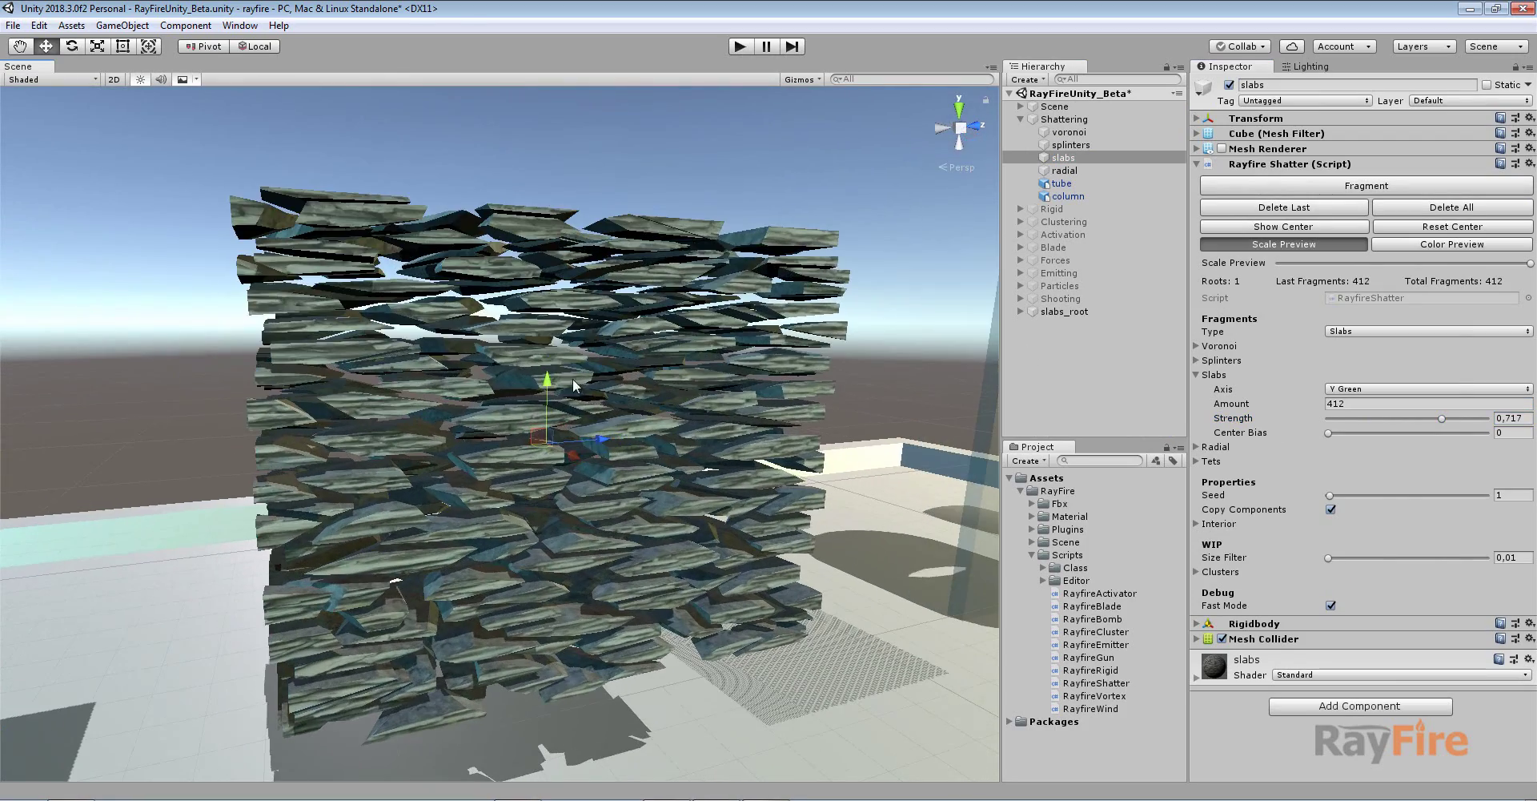
{"action": "left_click_drag", "start_coordinate": [119, 143], "coordinate": [850, 452]}
{"action": "left_click_drag", "start_coordinate": [721, 460], "coordinate": [505, 398], "text": "alt"}
{"action": "key", "text": "f"}
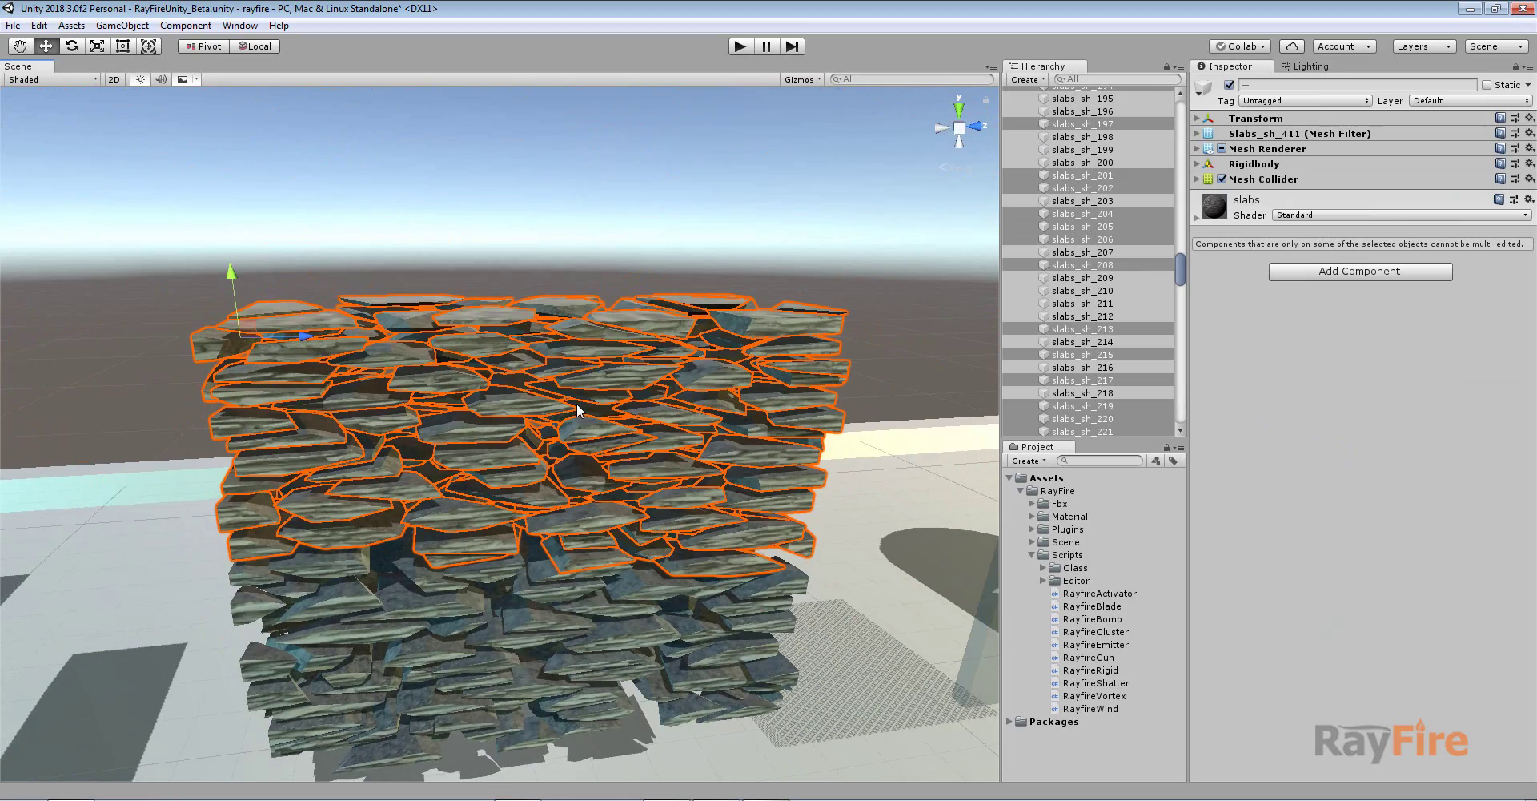
{"action": "right_click_drag", "start_coordinate": [546, 459], "coordinate": [32, 417]}
{"action": "left_click", "coordinate": [32, 417]}
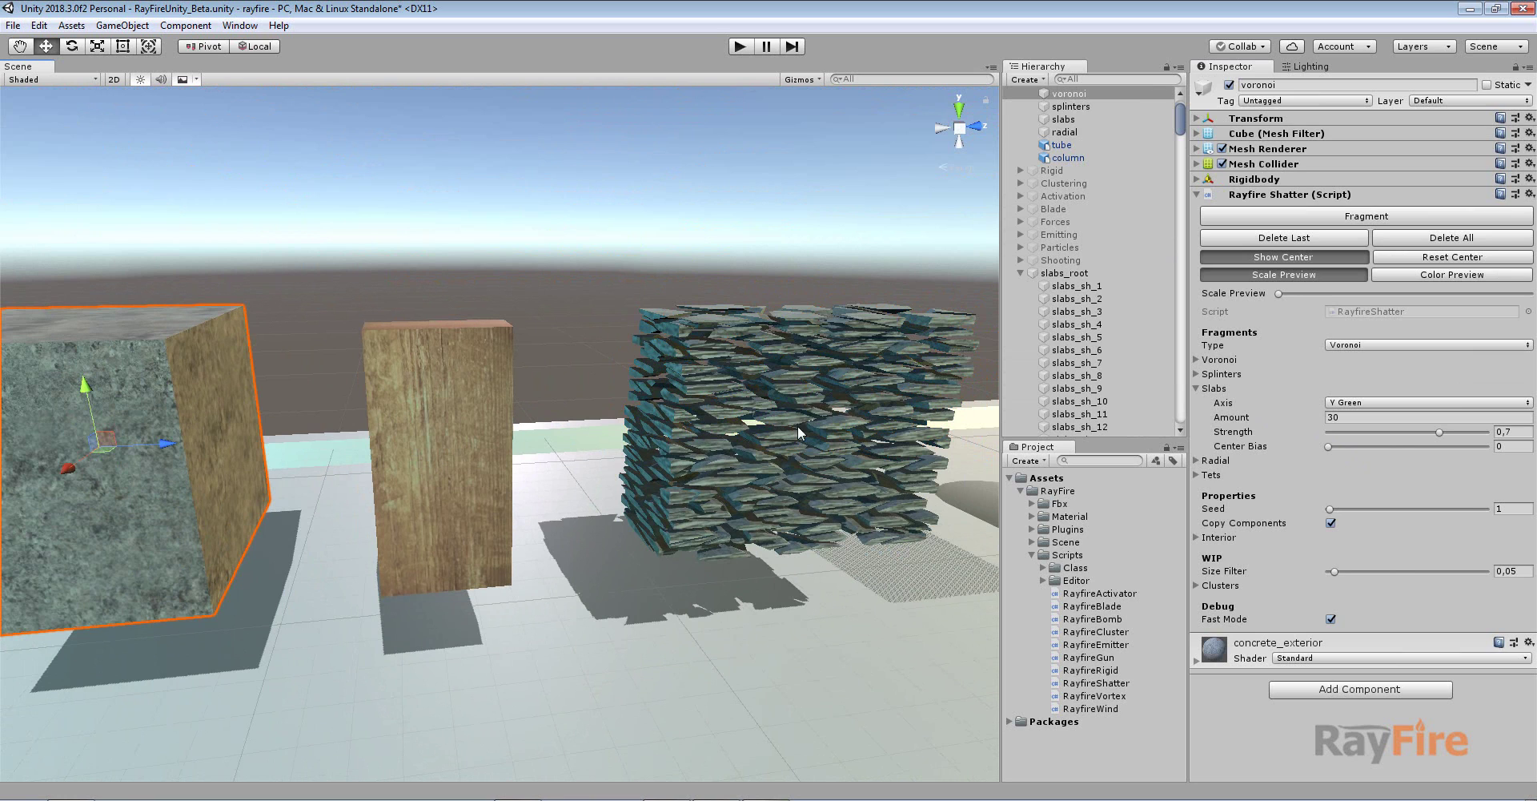
{"action": "middle_click_drag", "start_coordinate": [791, 367], "coordinate": [507, 388]}
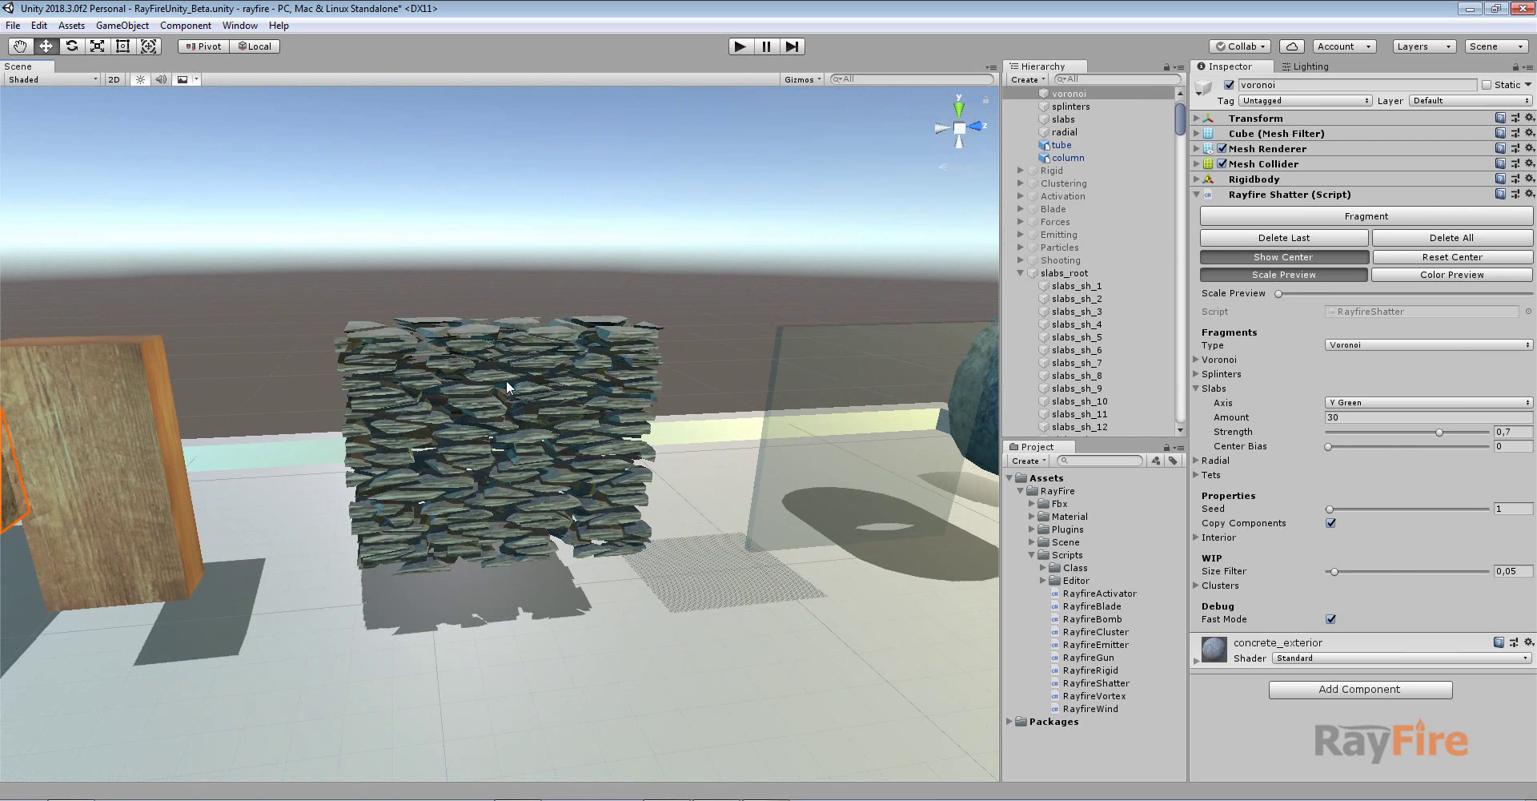
Replace the slab fragments with a new fragmentation using a Strength of 0,939 and examine the thin layers from several sides.
{"action": "scroll", "coordinate": [1118, 179], "scroll_direction": "up", "scroll_amount": 2}
{"action": "left_click", "coordinate": [1065, 158]}
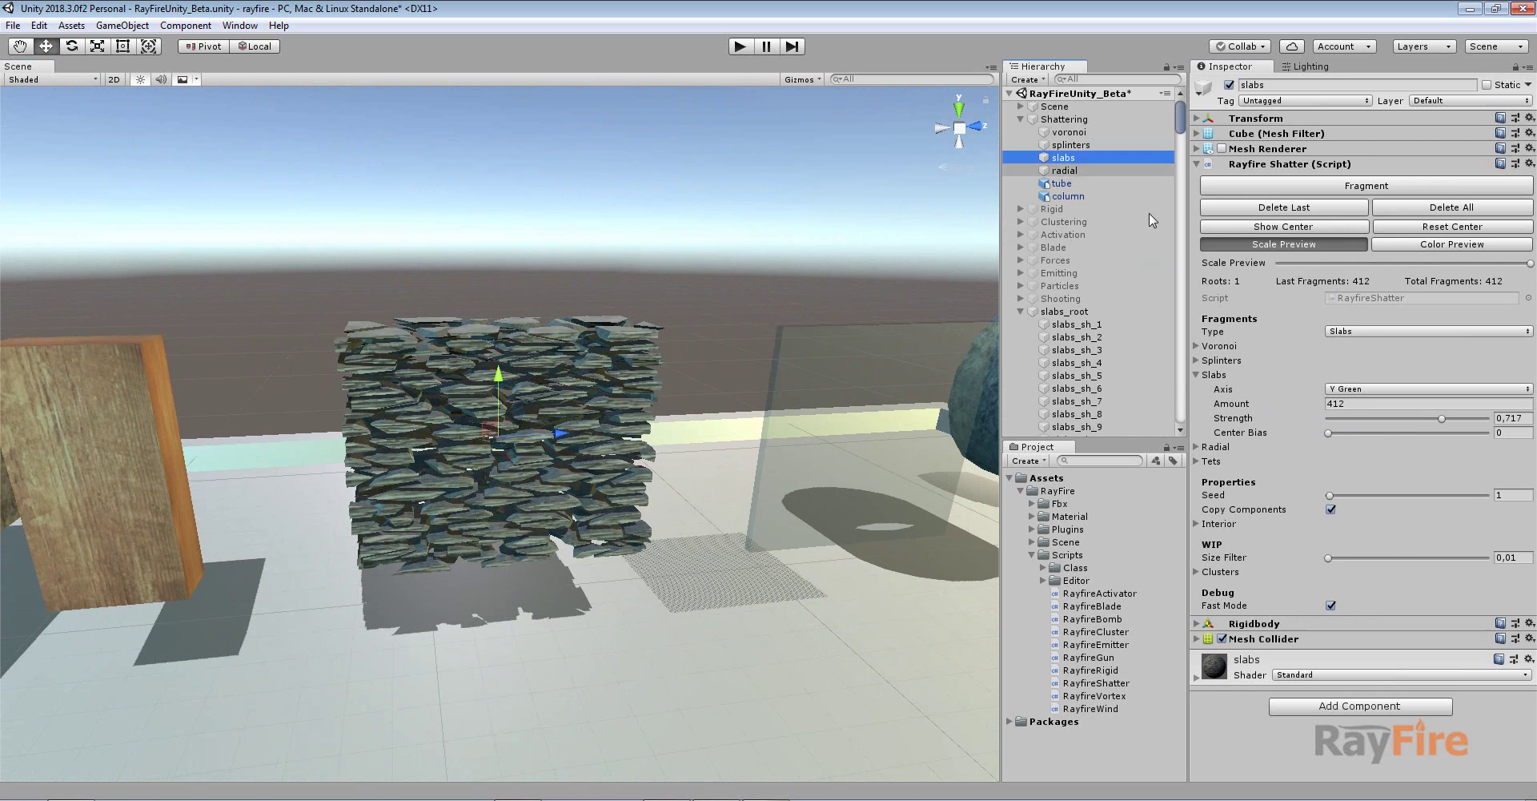
{"action": "left_click", "coordinate": [1329, 208]}
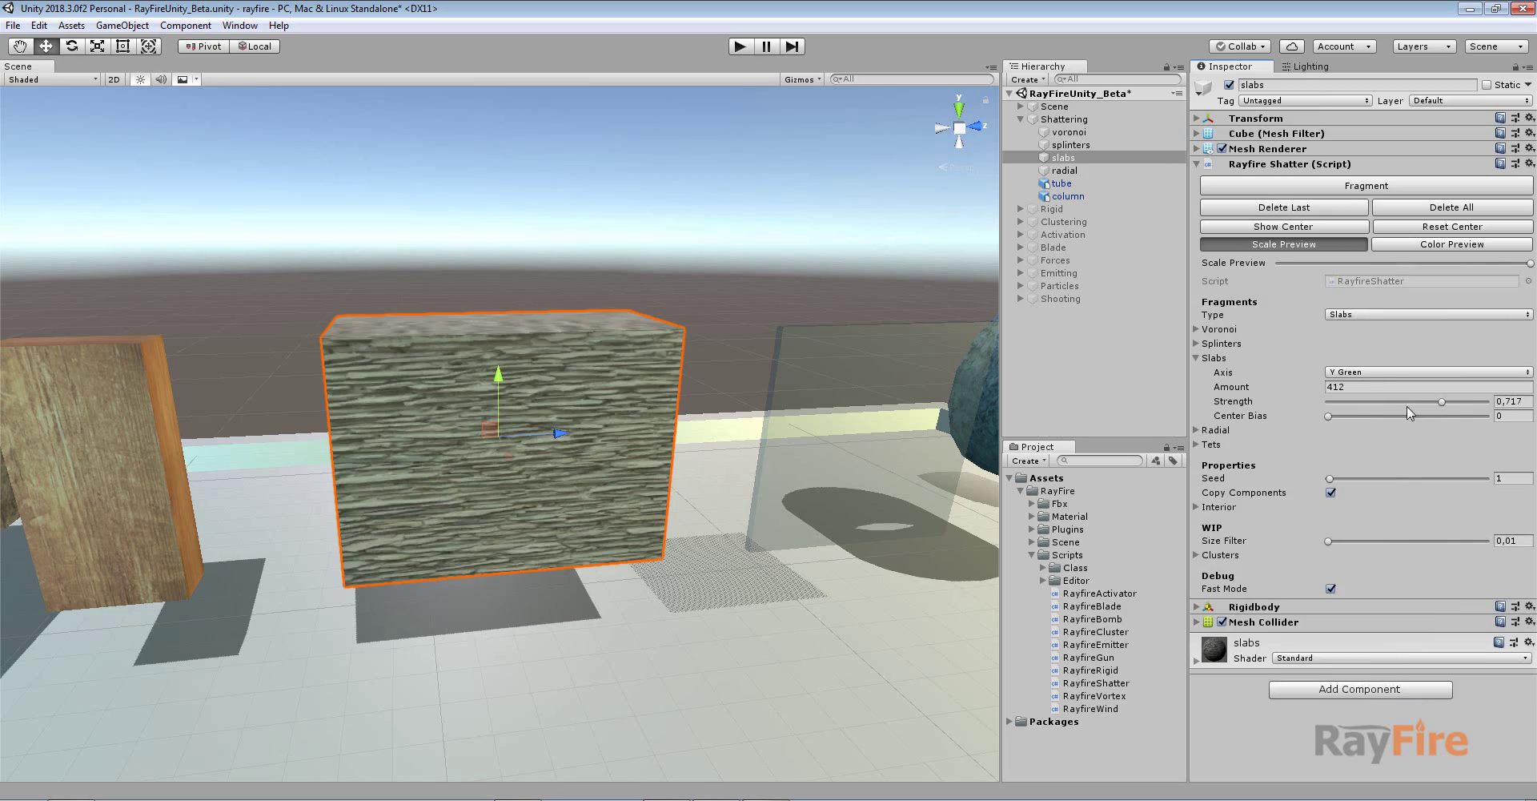
{"action": "left_click", "coordinate": [1478, 401]}
{"action": "left_click", "coordinate": [1361, 186]}
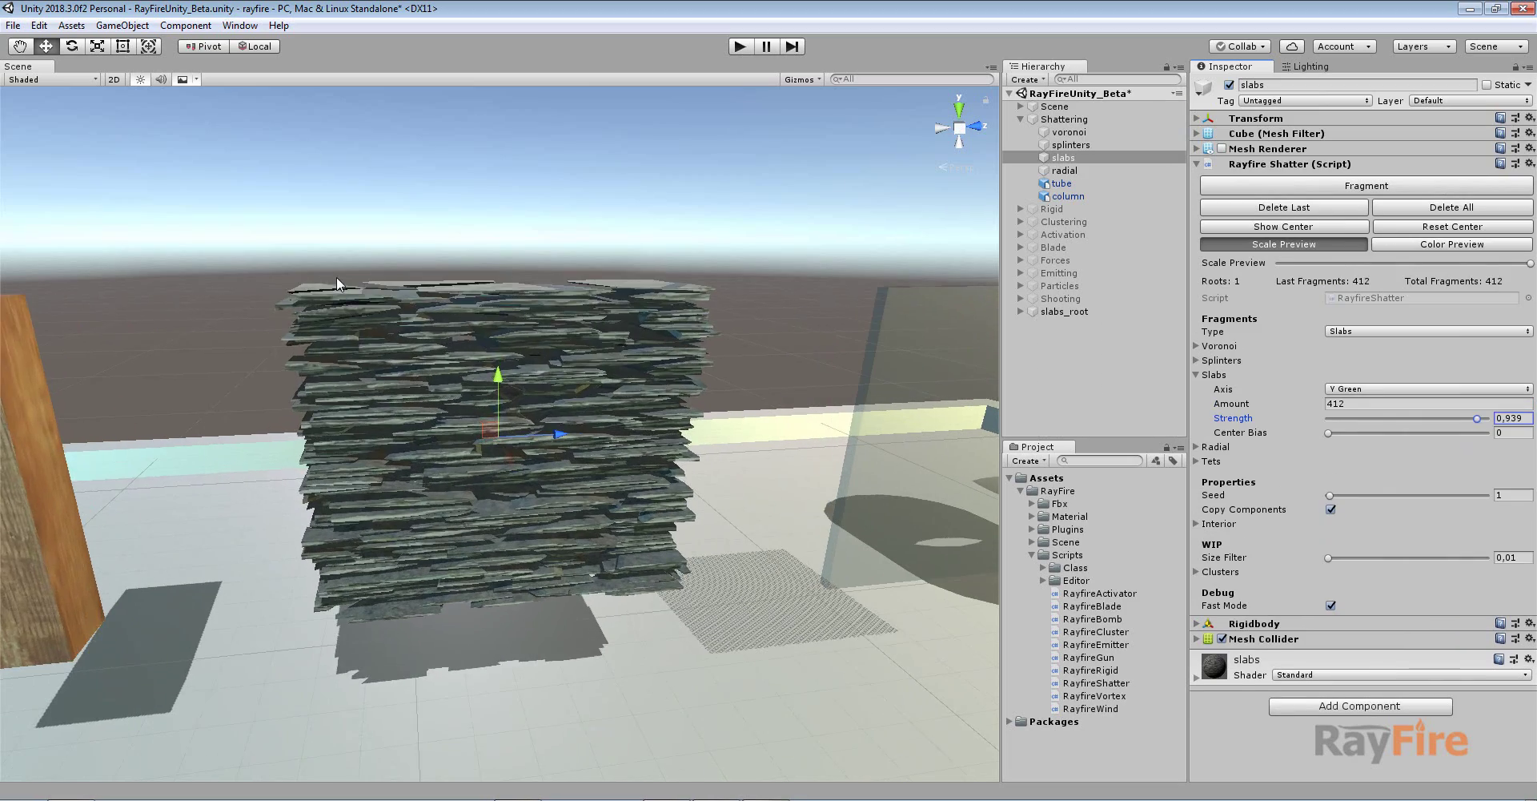
{"action": "left_click_drag", "start_coordinate": [264, 224], "coordinate": [392, 434]}
{"action": "scroll", "coordinate": [752, 419], "scroll_direction": "up", "scroll_amount": 12}
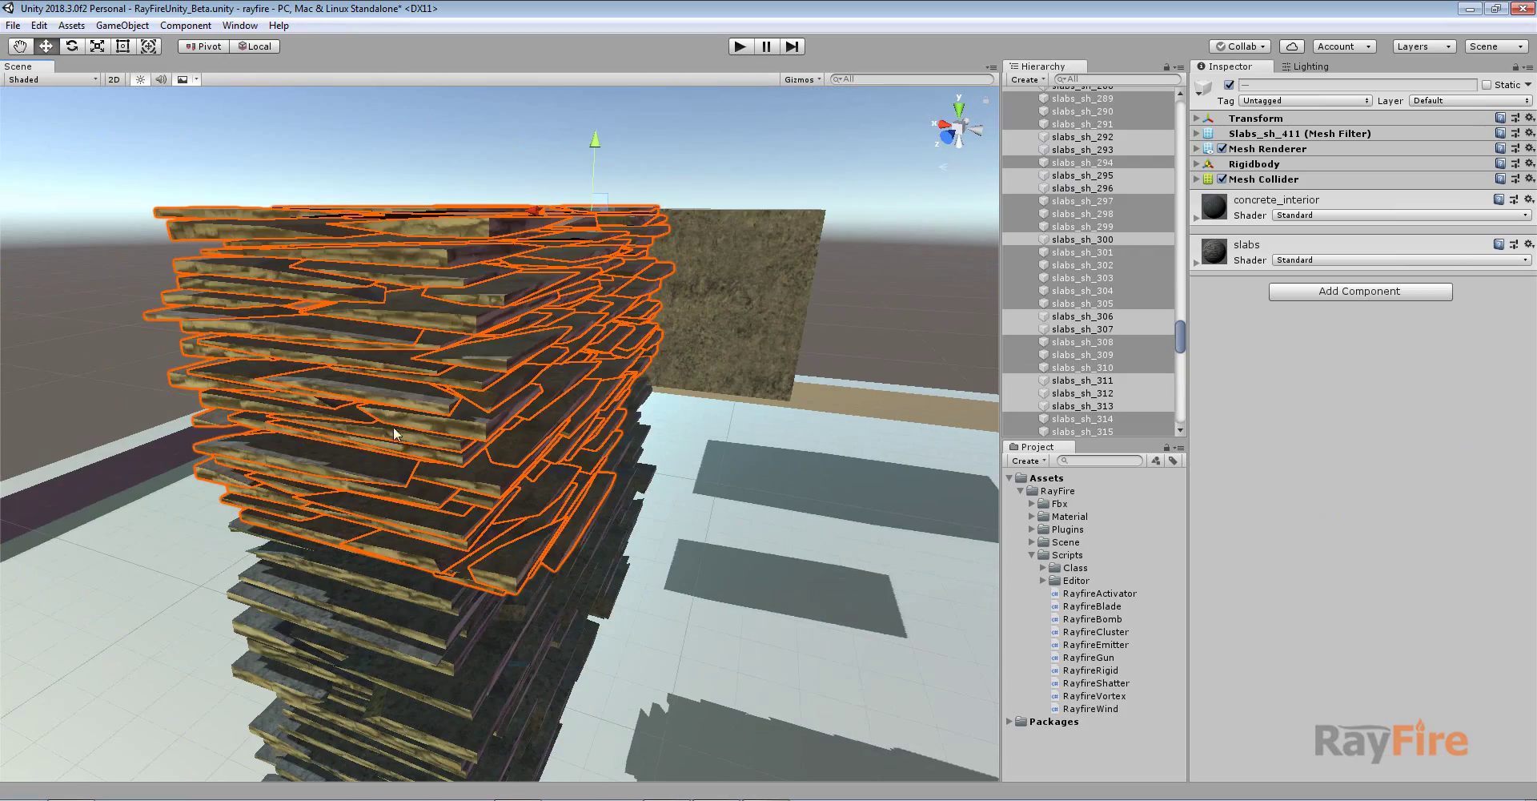
{"action": "left_click", "coordinate": [599, 400]}
{"action": "left_click_drag", "start_coordinate": [522, 396], "coordinate": [1204, 491]}
{"action": "left_click", "coordinate": [392, 388]}
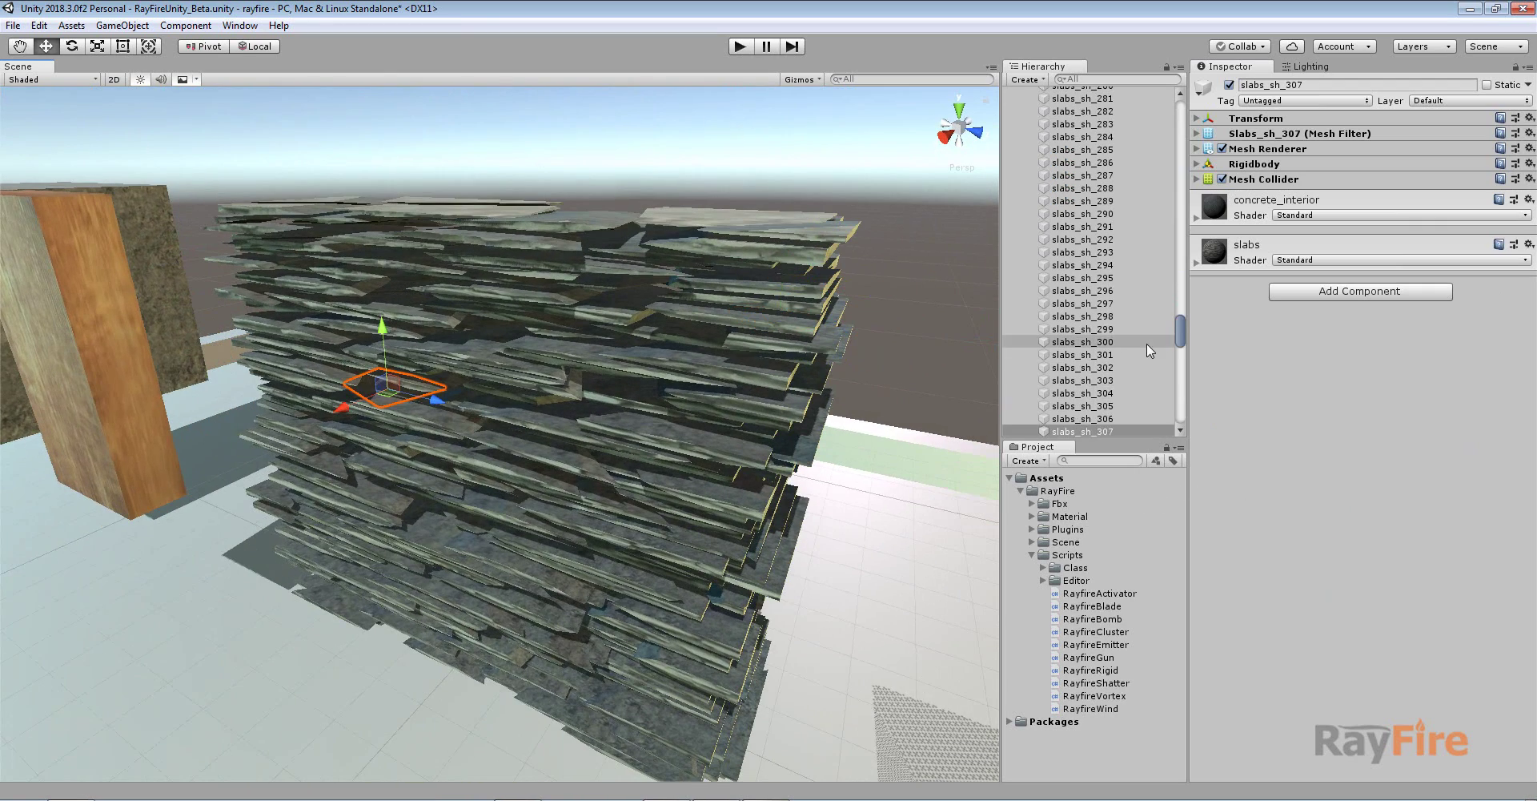
Reselect the slabs object and delete its last fragments.
{"action": "scroll", "coordinate": [1153, 340], "scroll_direction": "up", "scroll_amount": 10}
{"action": "left_click_drag", "start_coordinate": [1179, 280], "coordinate": [1201, 120]}
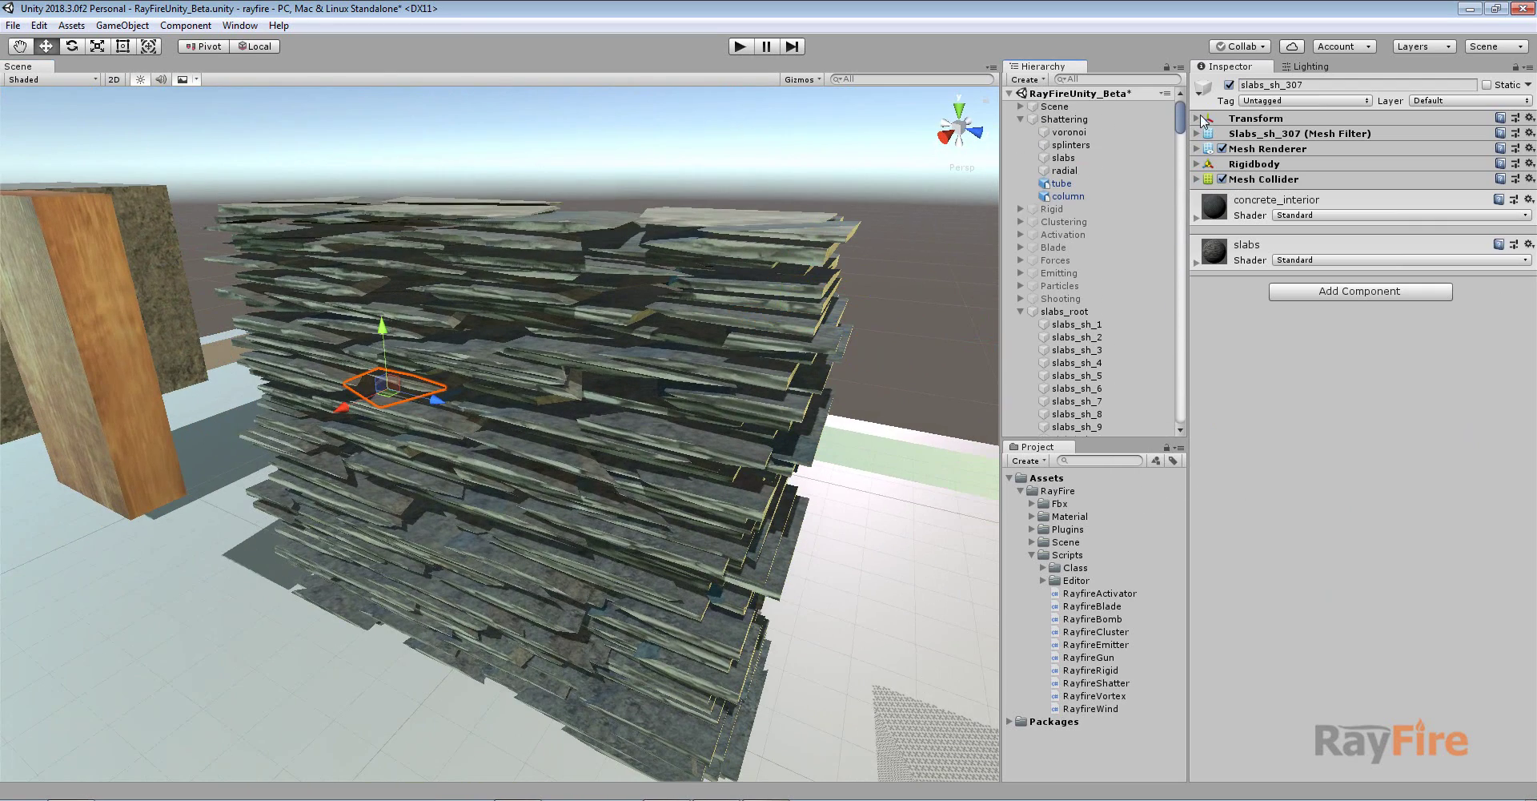
{"action": "left_click", "coordinate": [1069, 159]}
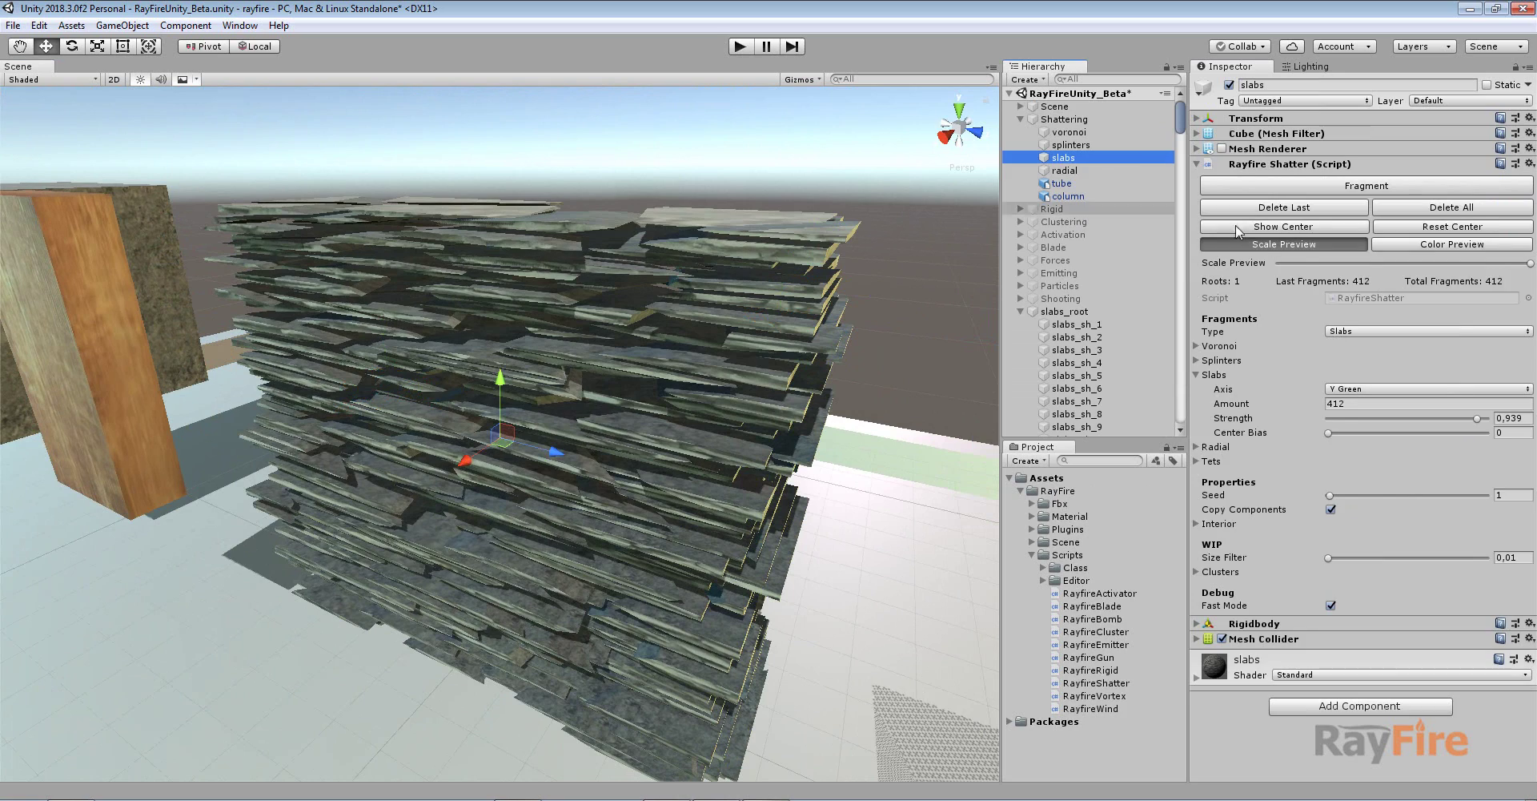
{"action": "left_click", "coordinate": [1305, 208]}
Select the glass panel between the slabs block and the tube and frame it in the view.
{"action": "scroll", "coordinate": [474, 514], "scroll_direction": "down", "scroll_amount": 4}
{"action": "left_click_drag", "start_coordinate": [474, 514], "coordinate": [693, 525], "text": "alt"}
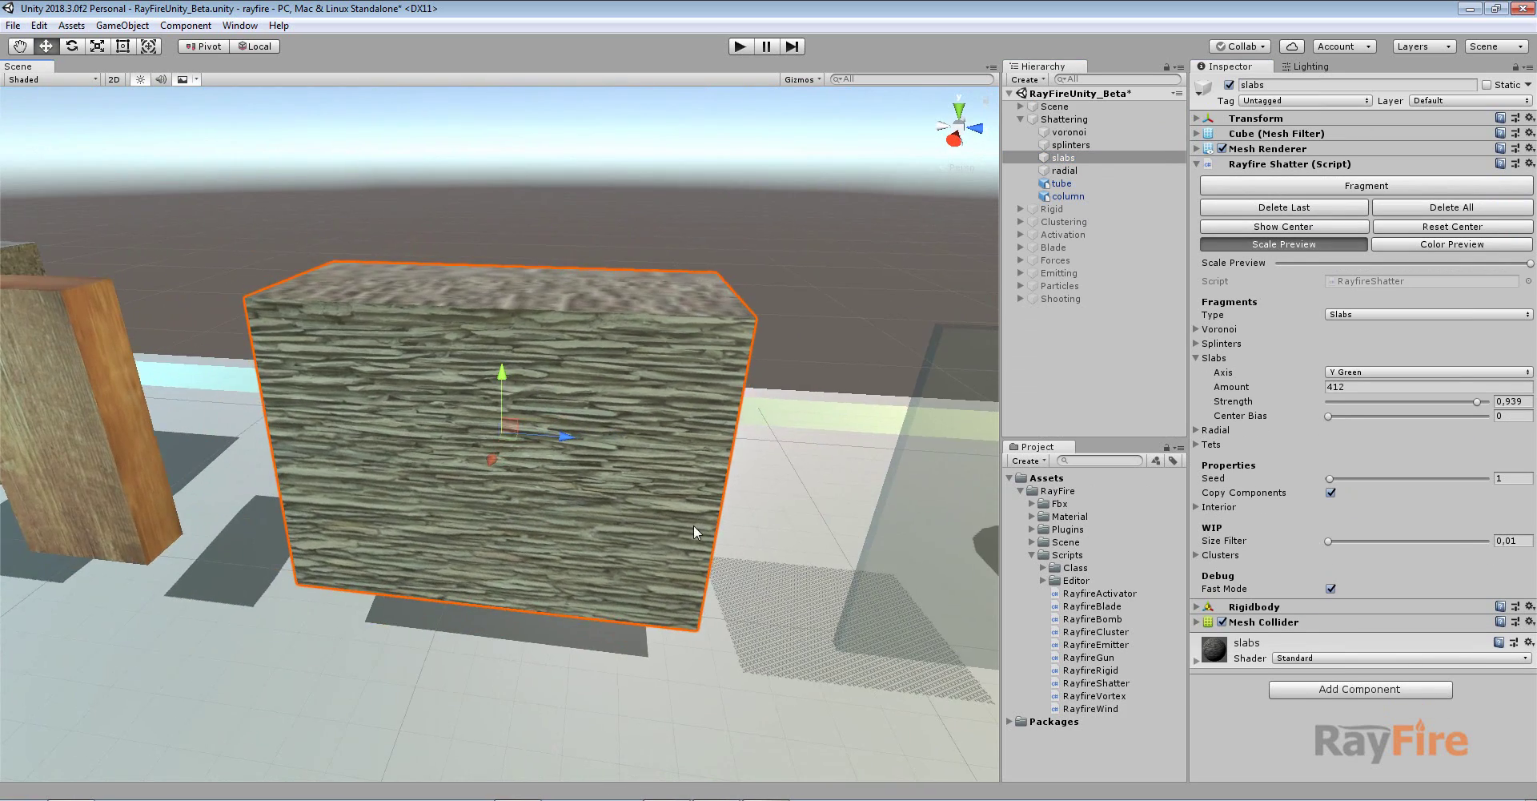
{"action": "middle_click_drag", "start_coordinate": [694, 525], "coordinate": [352, 498]}
{"action": "left_click", "coordinate": [592, 475]}
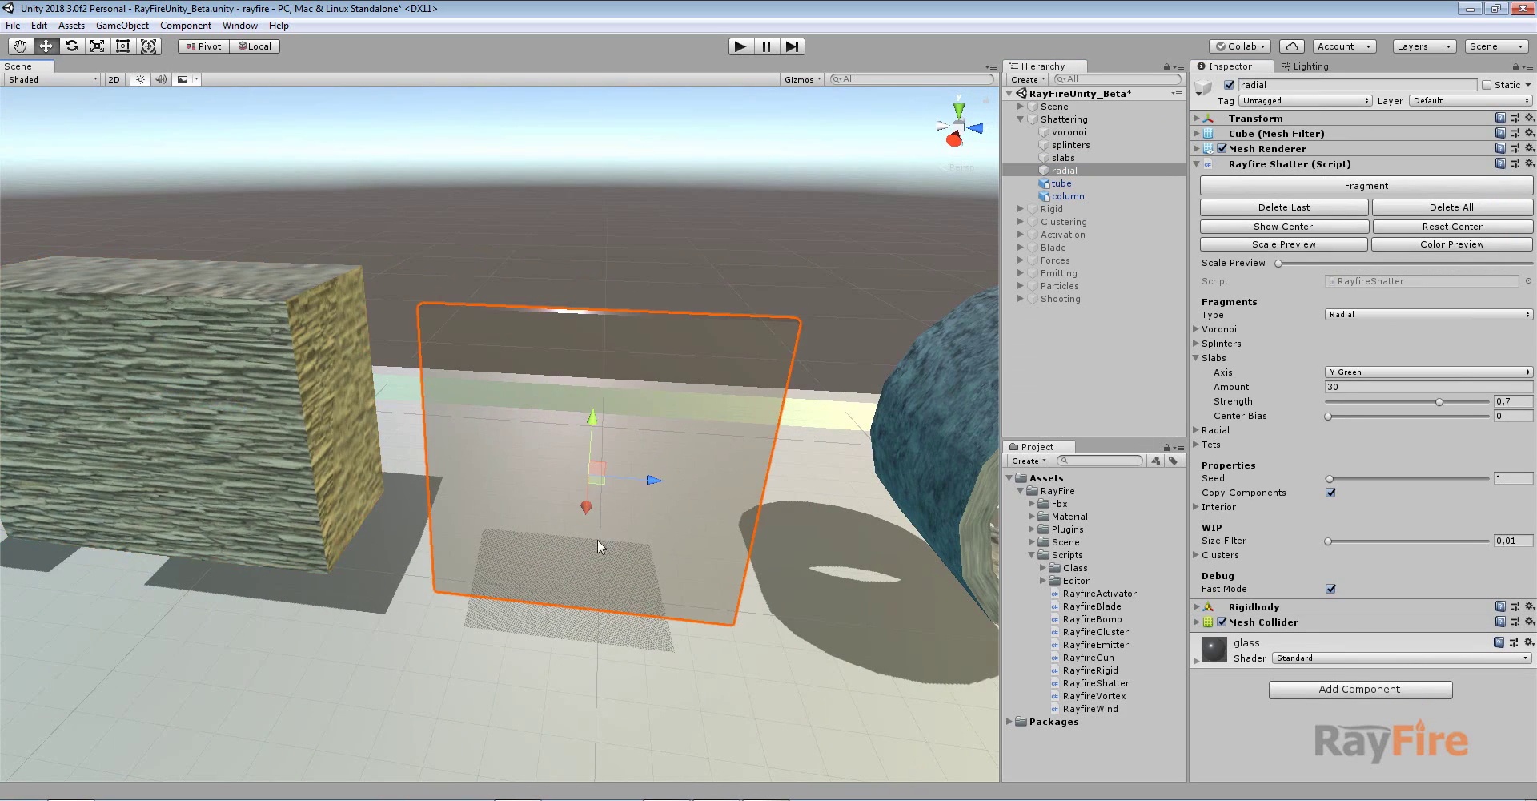
{"action": "left_click_drag", "start_coordinate": [601, 547], "coordinate": [632, 436], "text": "alt"}
{"action": "scroll", "coordinate": [652, 339], "scroll_direction": "up", "scroll_amount": 2}
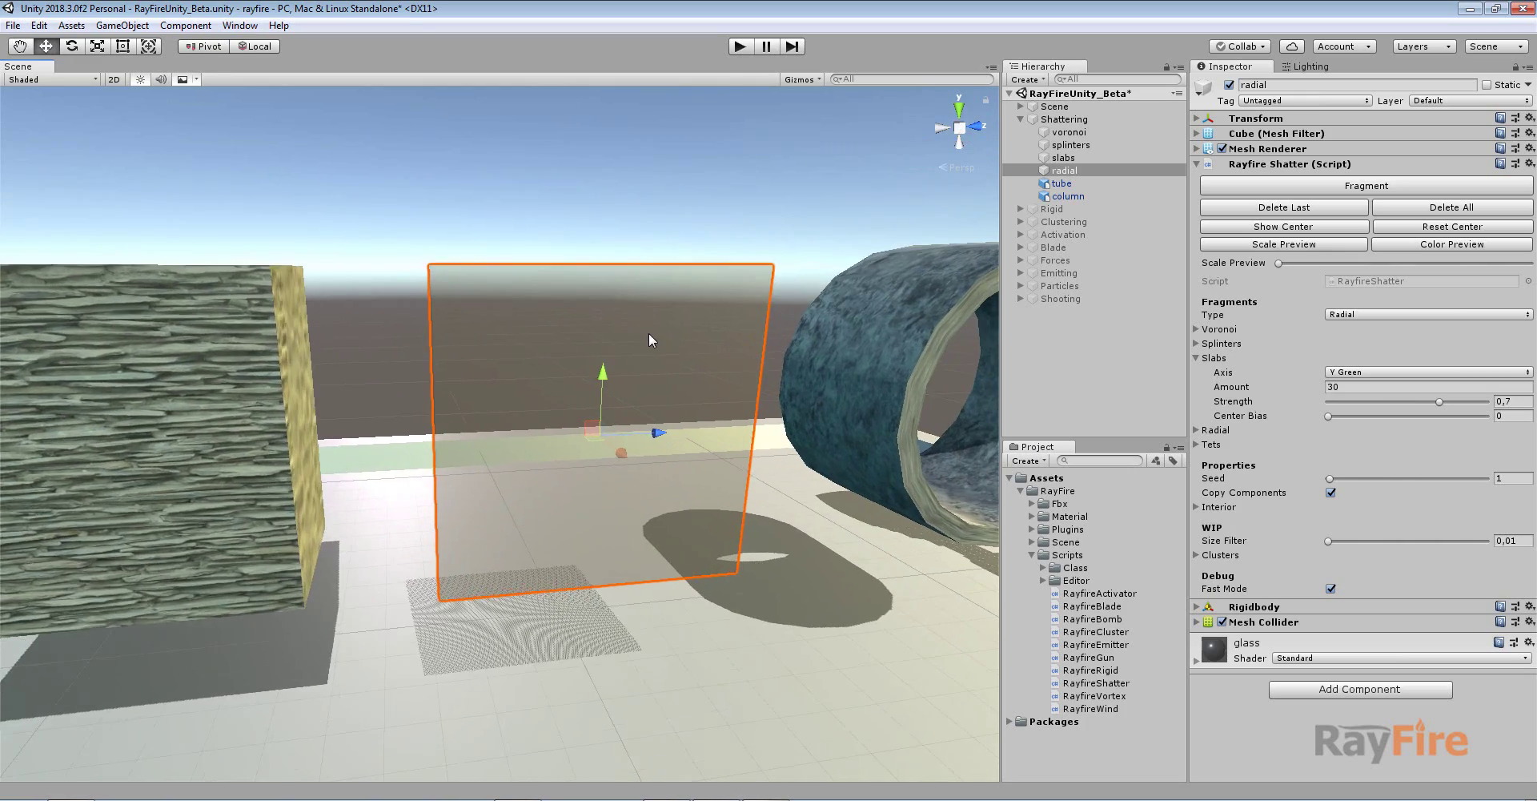
{"action": "left_click_drag", "start_coordinate": [653, 340], "coordinate": [627, 419], "text": "alt"}
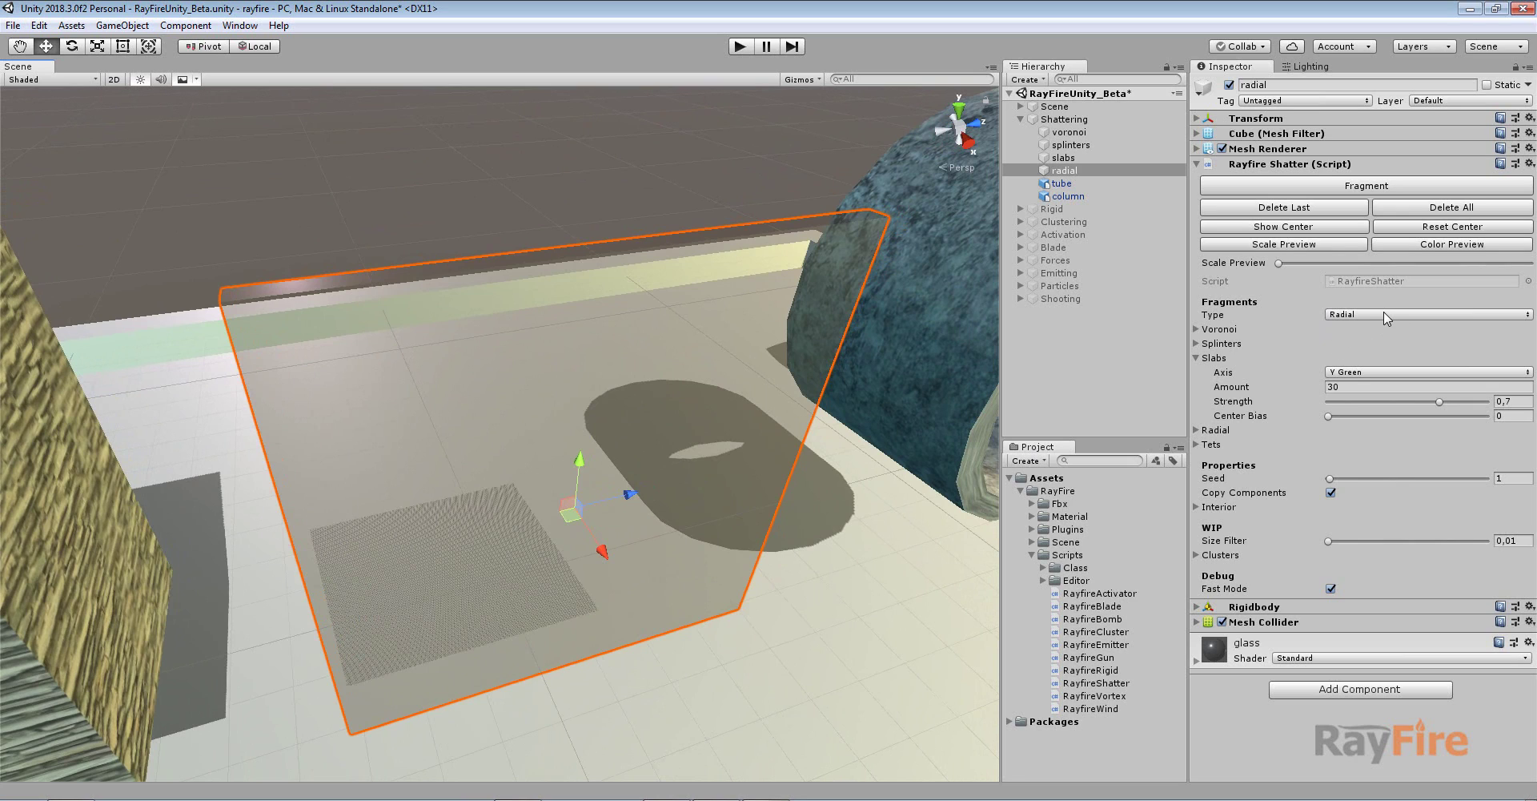
Collapse the Slabs settings, expand the Radial settings and set the Radius to 1,4.
{"action": "left_click", "coordinate": [1220, 358]}
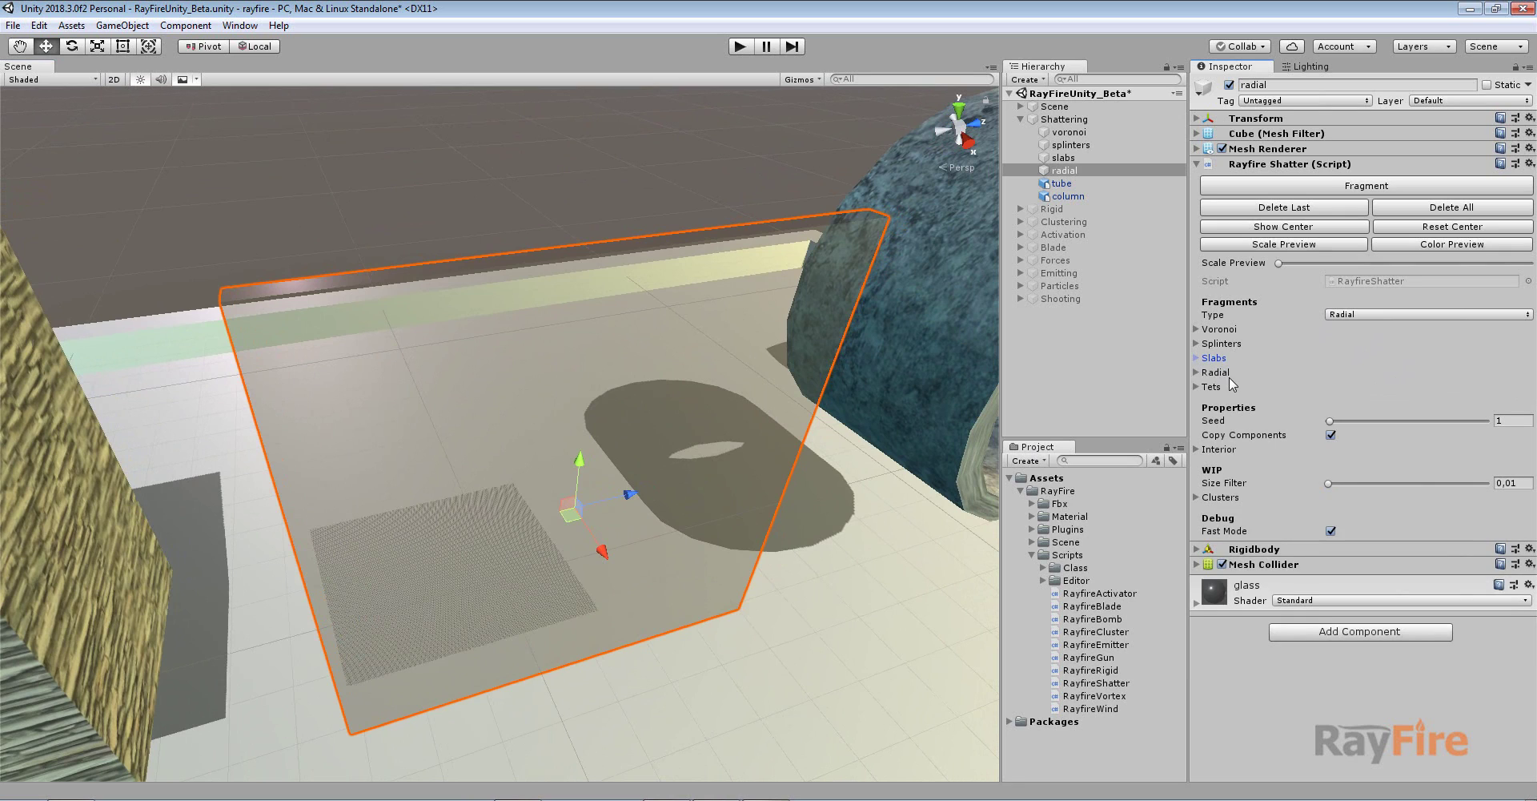
{"action": "left_click", "coordinate": [1227, 375]}
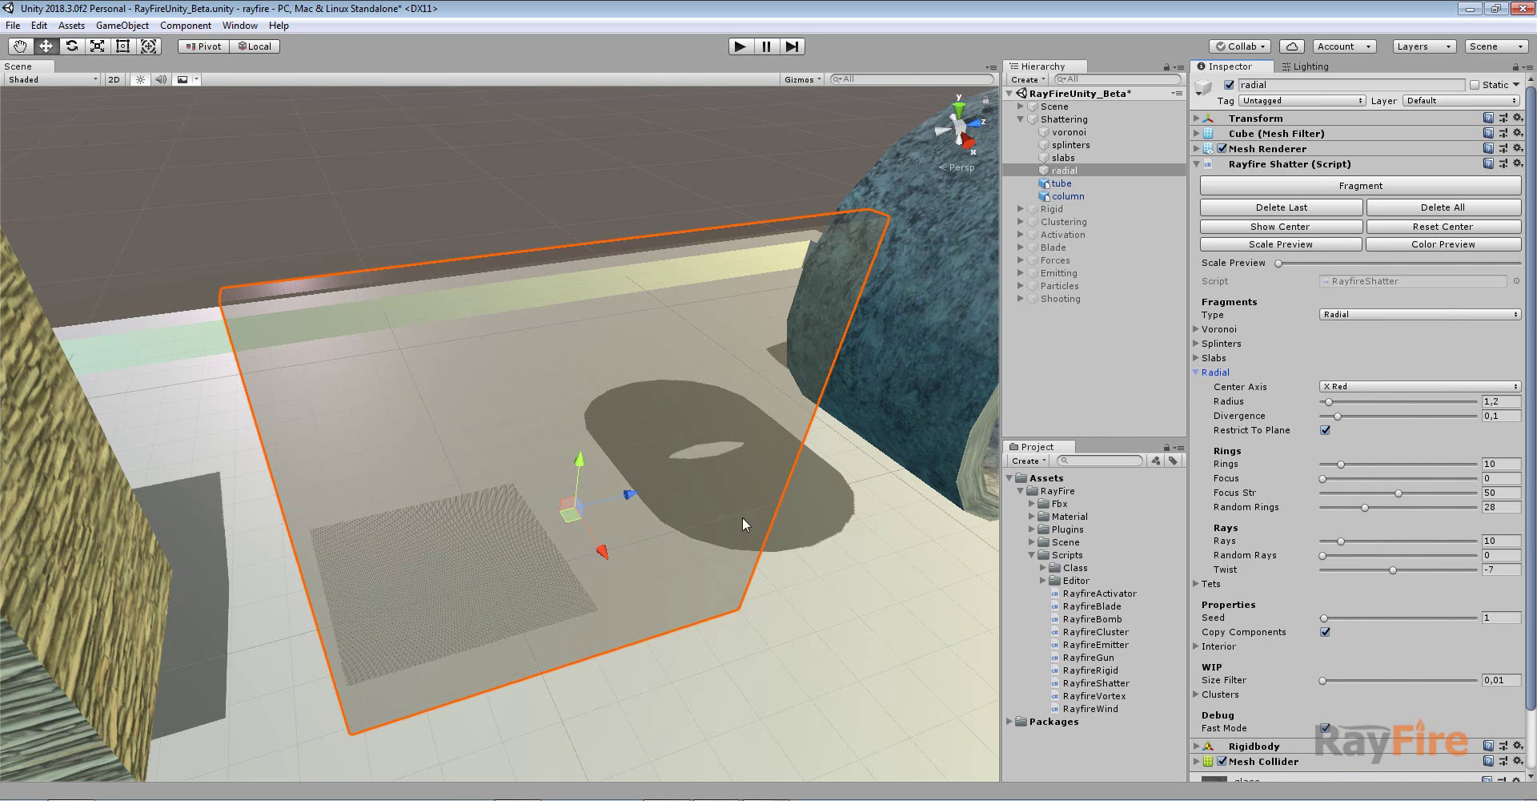
{"action": "mouse_move", "coordinate": [742, 518]}
{"action": "left_mouse_down", "text": "alt"}
{"action": "mouse_move", "coordinate": [712, 466]}
{"action": "mouse_move", "coordinate": [733, 517]}
{"action": "mouse_move", "coordinate": [766, 539]}
{"action": "mouse_move", "coordinate": [724, 525]}
{"action": "mouse_move", "coordinate": [770, 522]}
{"action": "left_mouse_up", "text": "alt"}
{"action": "left_click_drag", "start_coordinate": [731, 614], "coordinate": [704, 425], "text": "alt"}
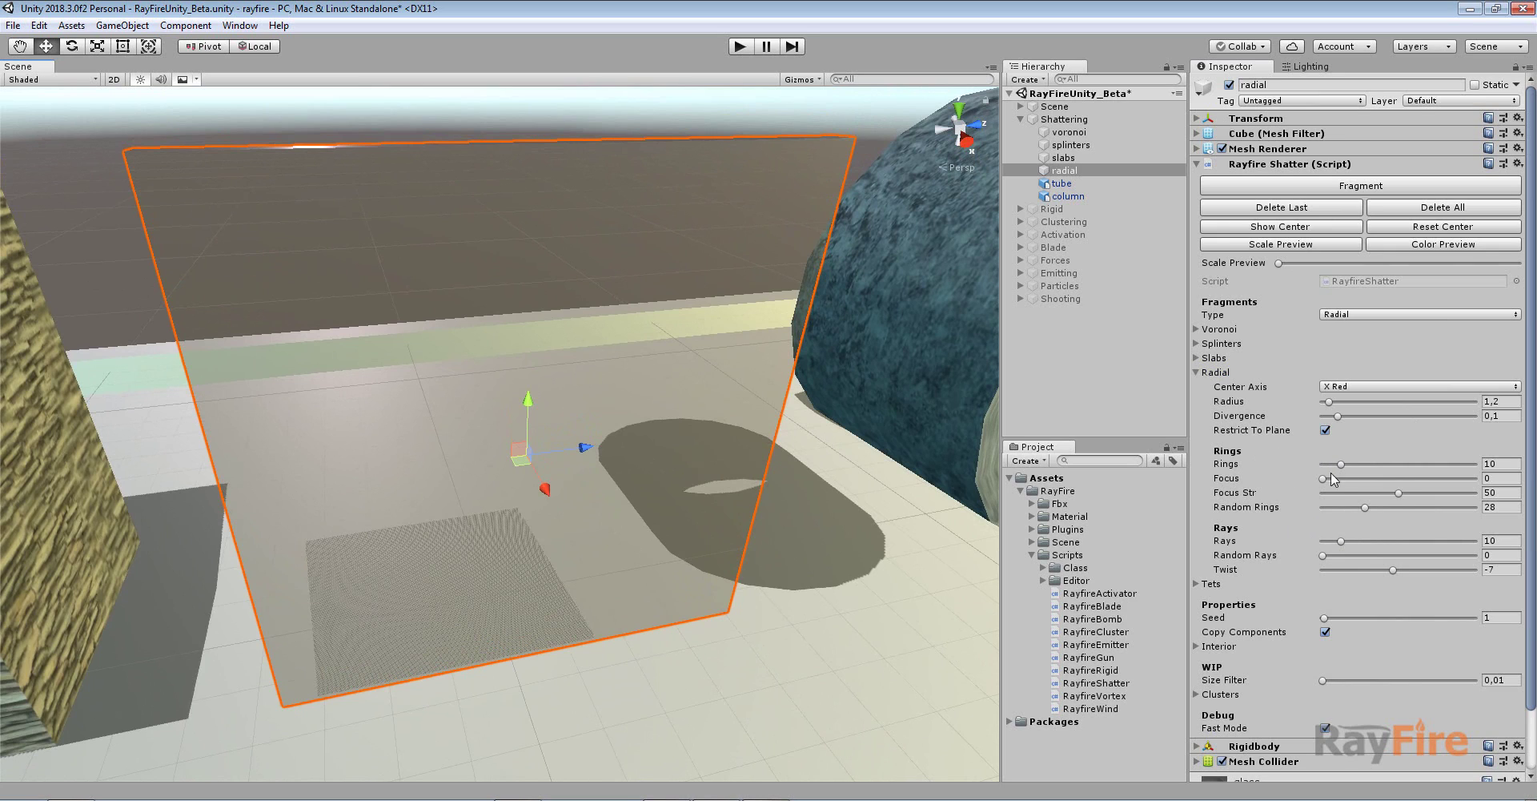
{"action": "left_click_drag", "start_coordinate": [1327, 403], "coordinate": [1328, 404]}
{"action": "scroll", "coordinate": [895, 445], "scroll_direction": "down", "scroll_amount": 2}
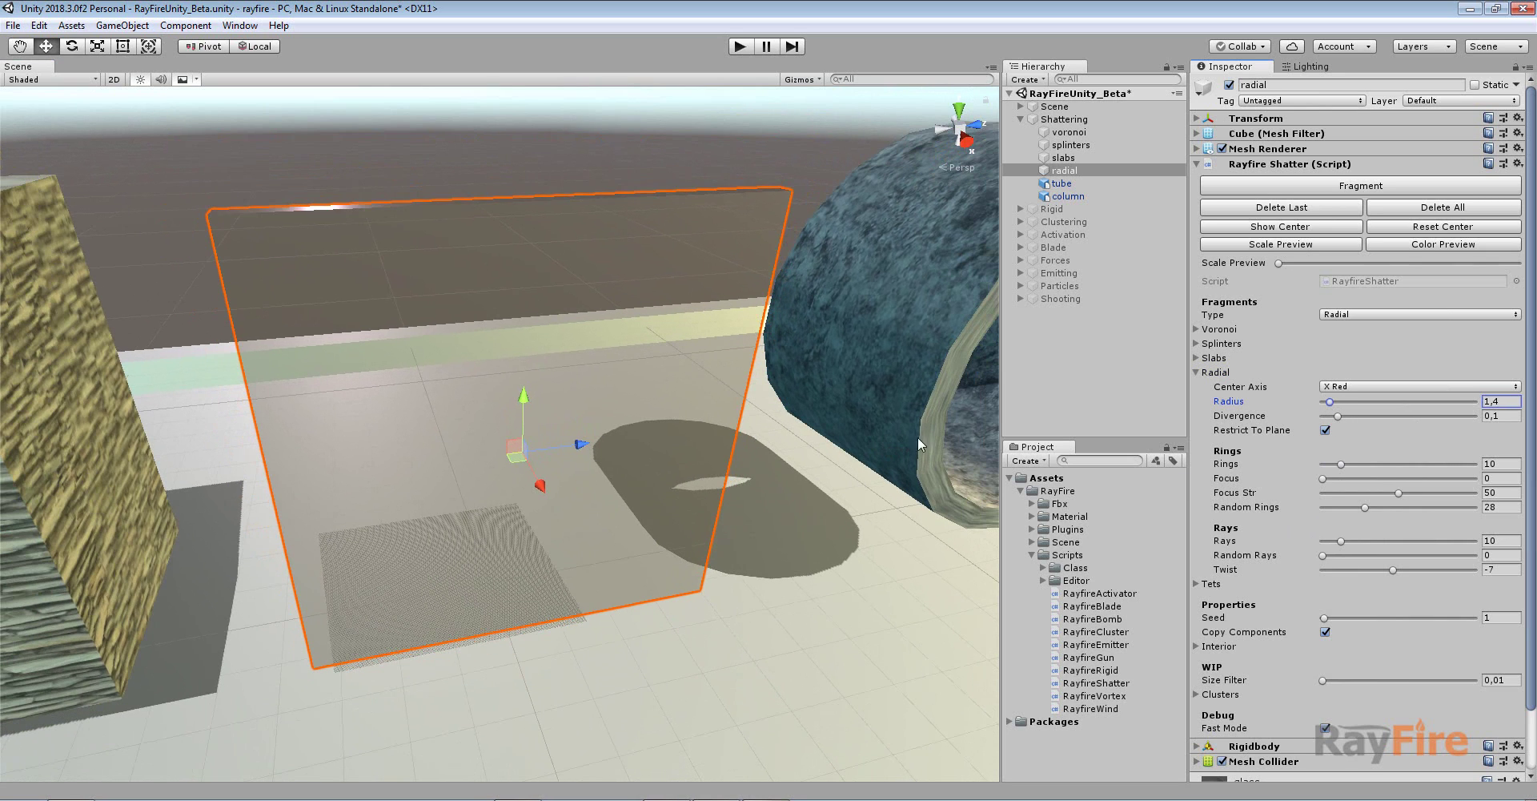
Show the fragmentation center and move it to the upper right area of the glass panel.
{"action": "left_click", "coordinate": [1291, 230]}
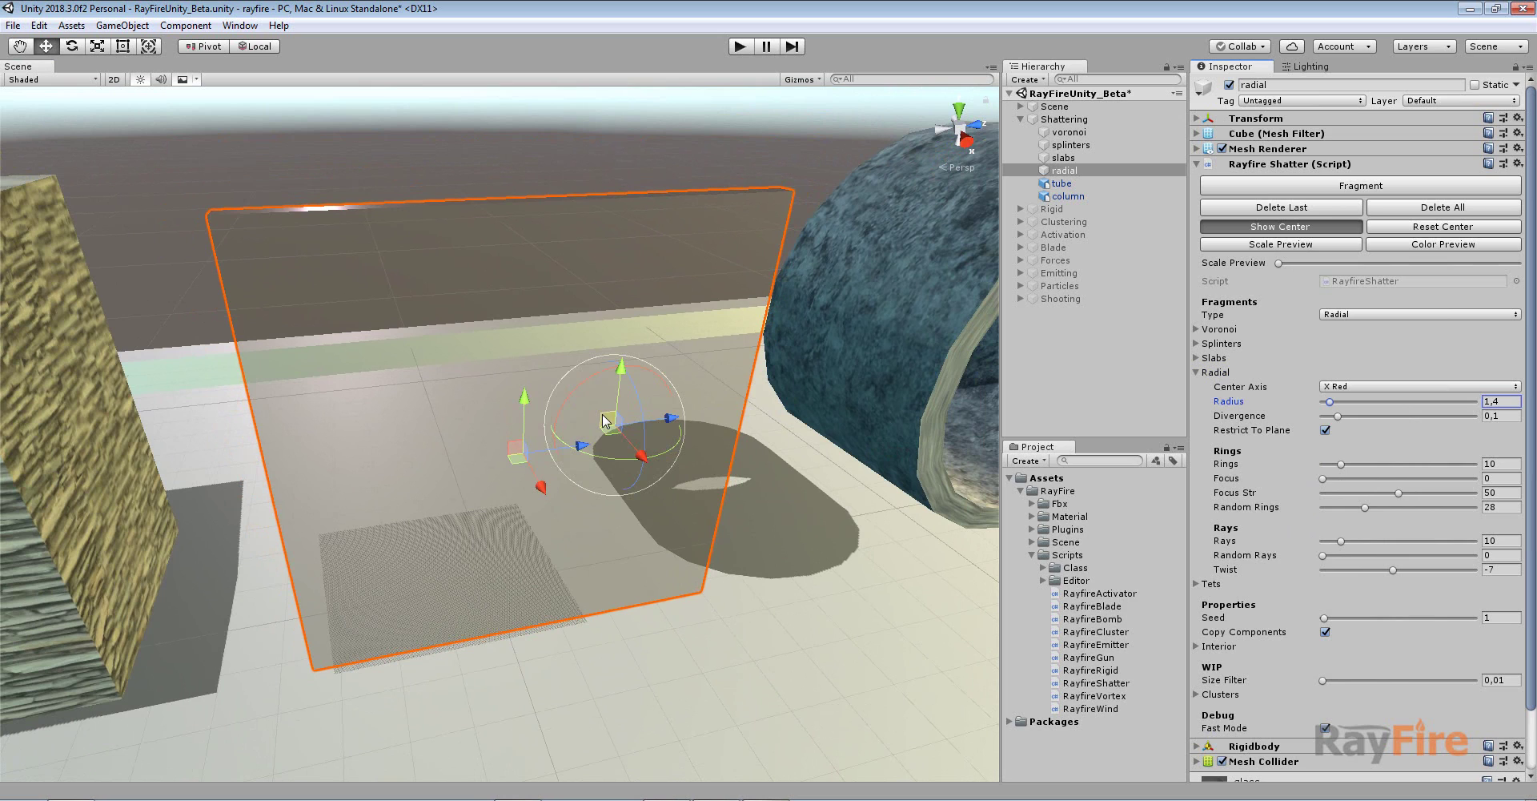
{"action": "left_click_drag", "start_coordinate": [605, 421], "coordinate": [633, 280]}
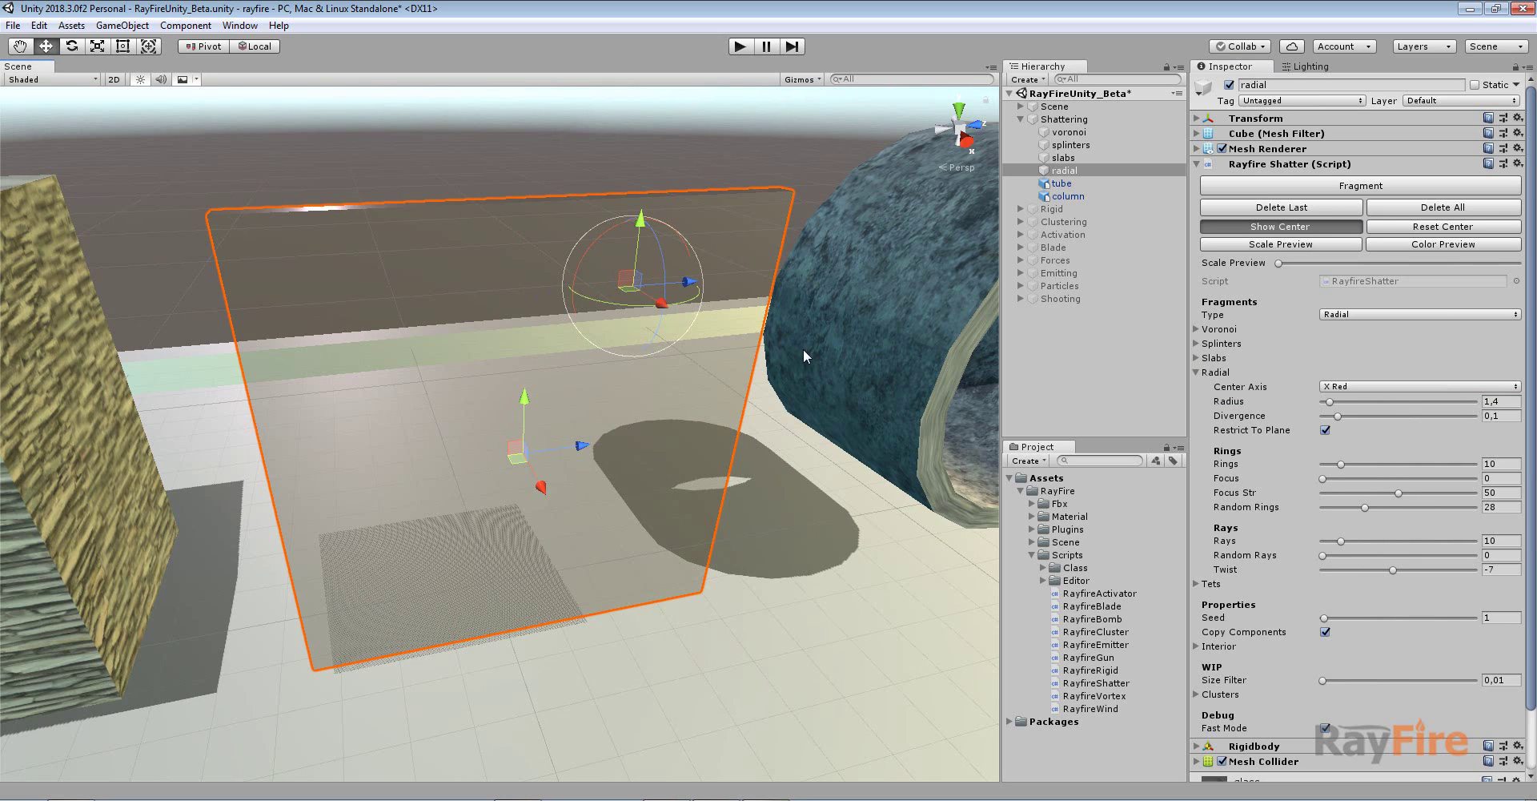
{"action": "left_click_drag", "start_coordinate": [725, 463], "coordinate": [809, 456], "text": "alt"}
Fragment the glass panel radially and select the fragments around the center to examine the web pattern.
{"action": "left_click", "coordinate": [1291, 192]}
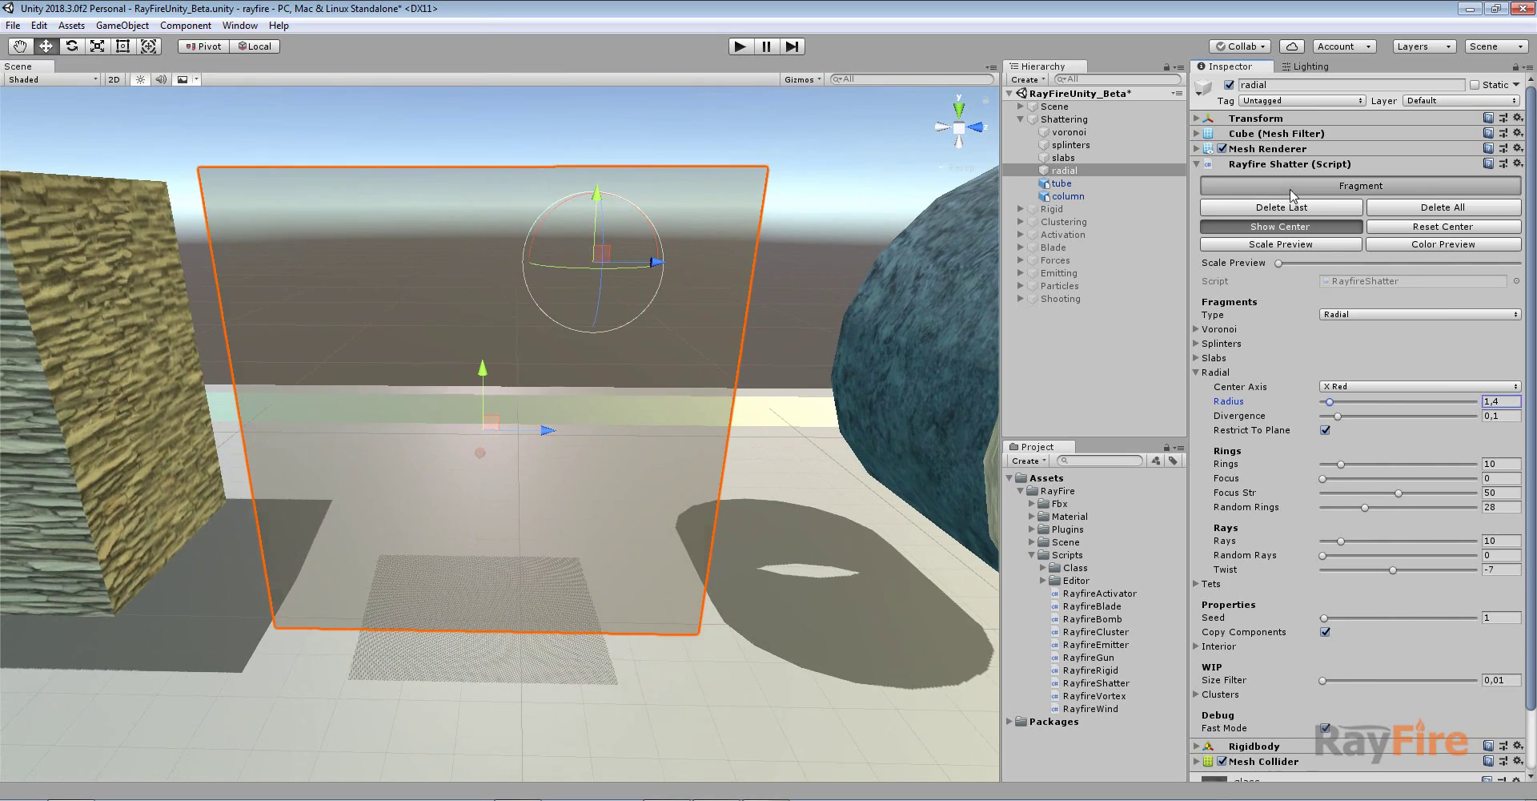
{"action": "left_click_drag", "start_coordinate": [699, 208], "coordinate": [973, 436], "text": "alt"}
{"action": "scroll", "coordinate": [800, 376], "scroll_direction": "up", "scroll_amount": 2}
{"action": "middle_click_drag", "start_coordinate": [720, 336], "coordinate": [633, 297]}
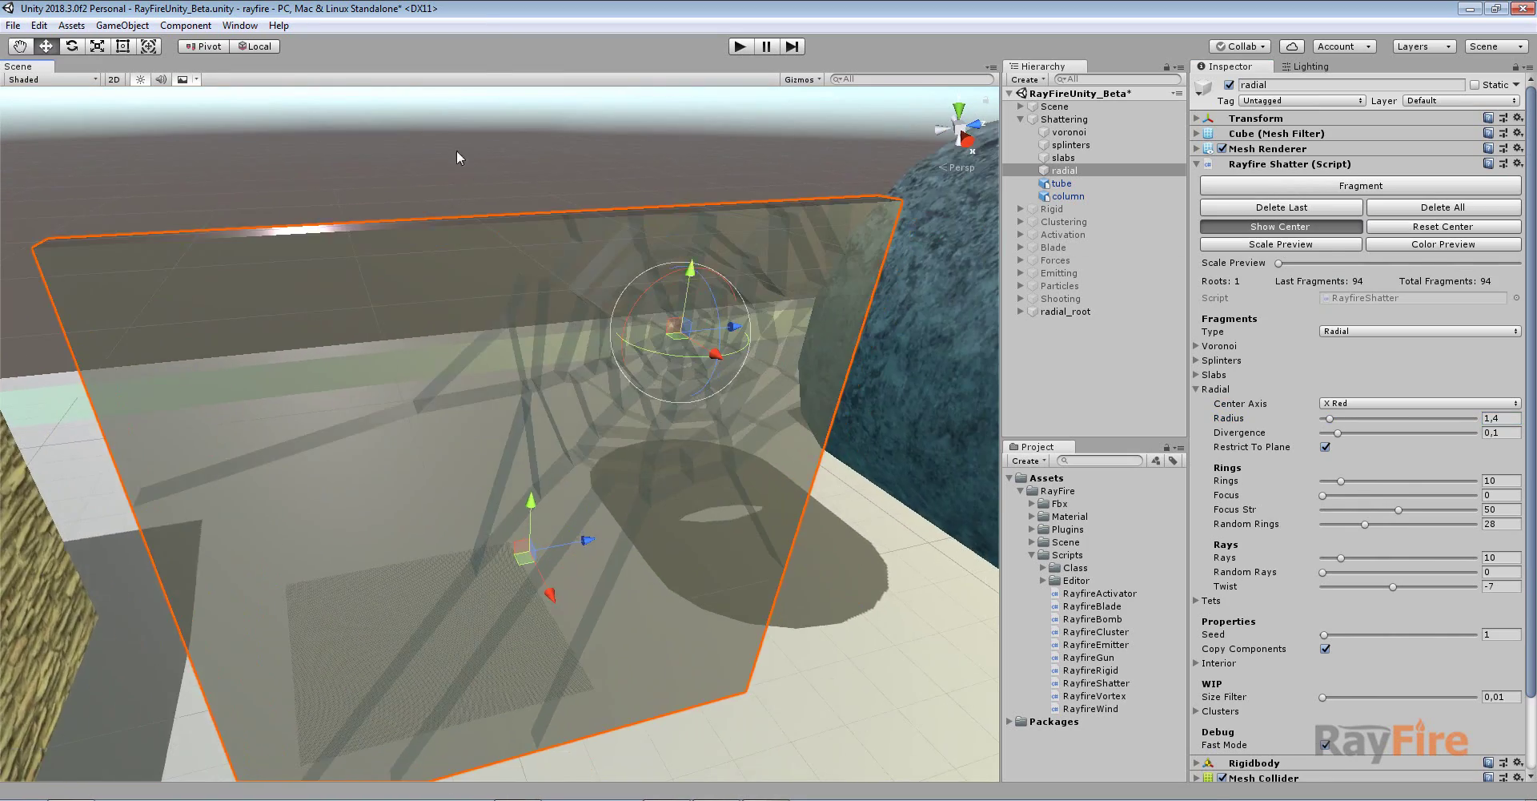
{"action": "left_click_drag", "start_coordinate": [453, 147], "coordinate": [649, 334]}
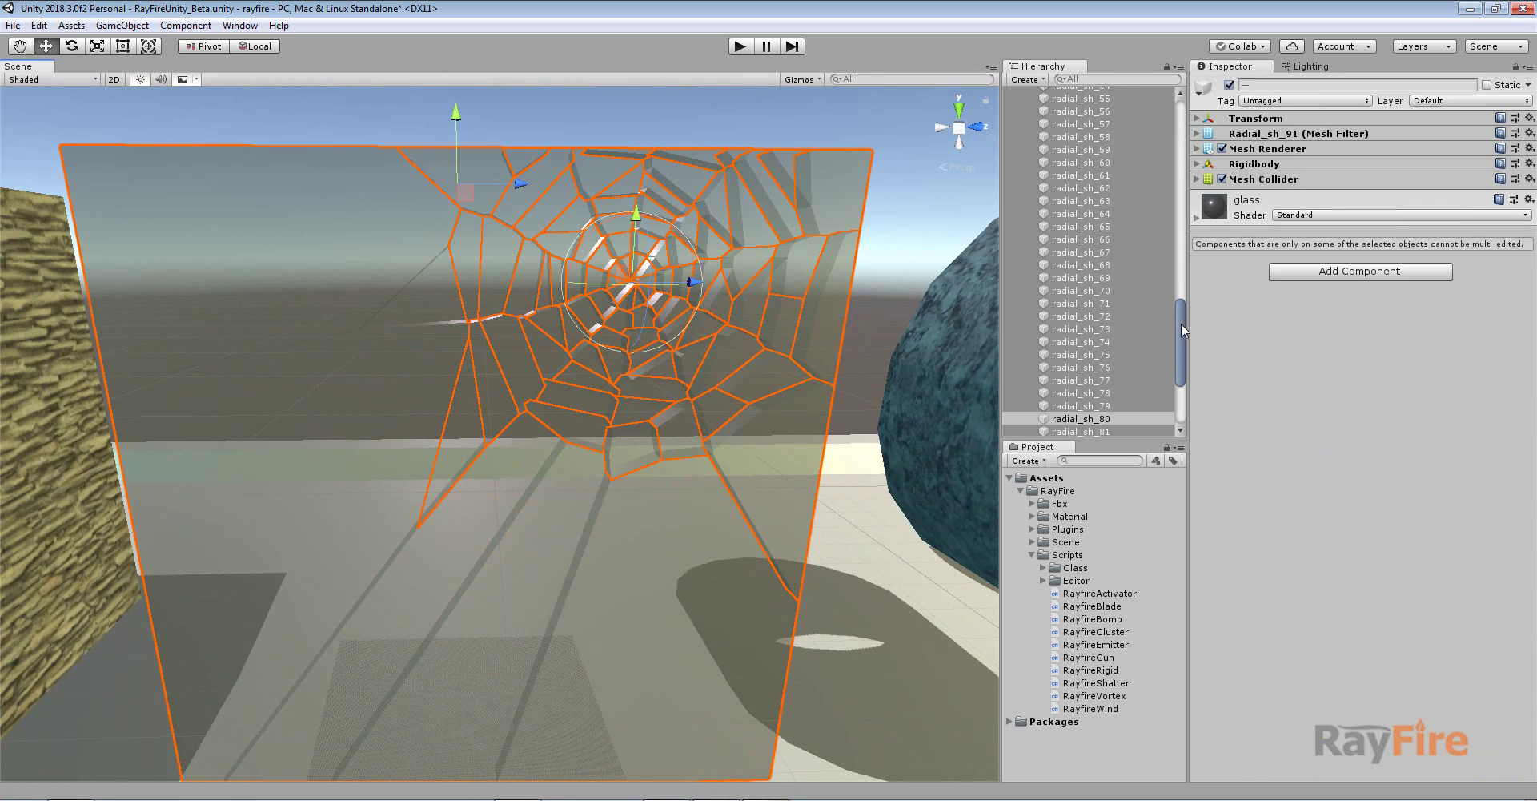
Replace the radial fragments with a new fragmentation centered near the glass panel's upper left edge.
{"action": "left_click_drag", "start_coordinate": [1181, 329], "coordinate": [1182, 166]}
{"action": "left_click", "coordinate": [1072, 138]}
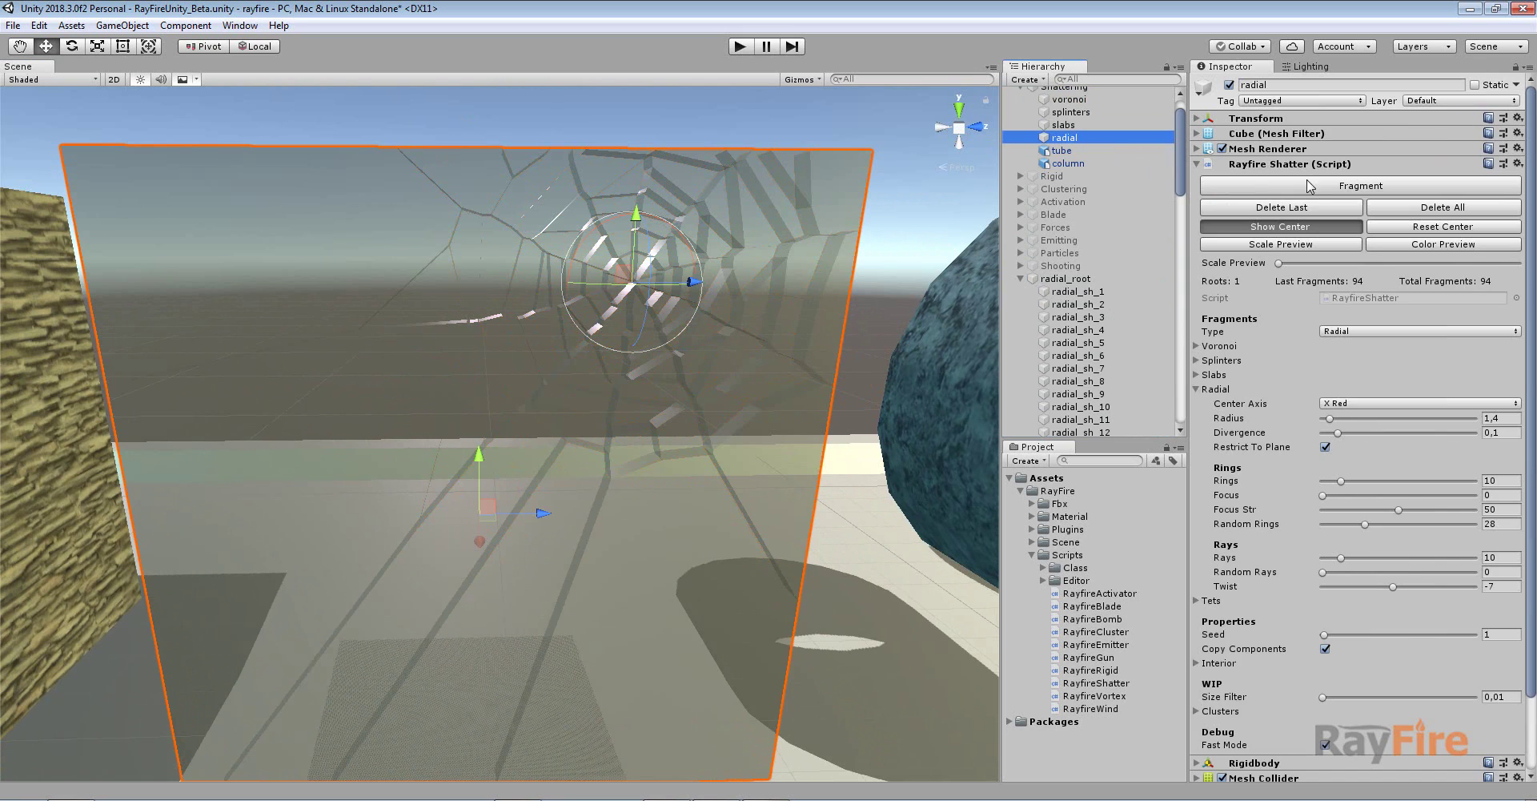
{"action": "left_click", "coordinate": [1283, 209]}
{"action": "left_click_drag", "start_coordinate": [575, 233], "coordinate": [127, 304]}
{"action": "left_click", "coordinate": [1308, 186]}
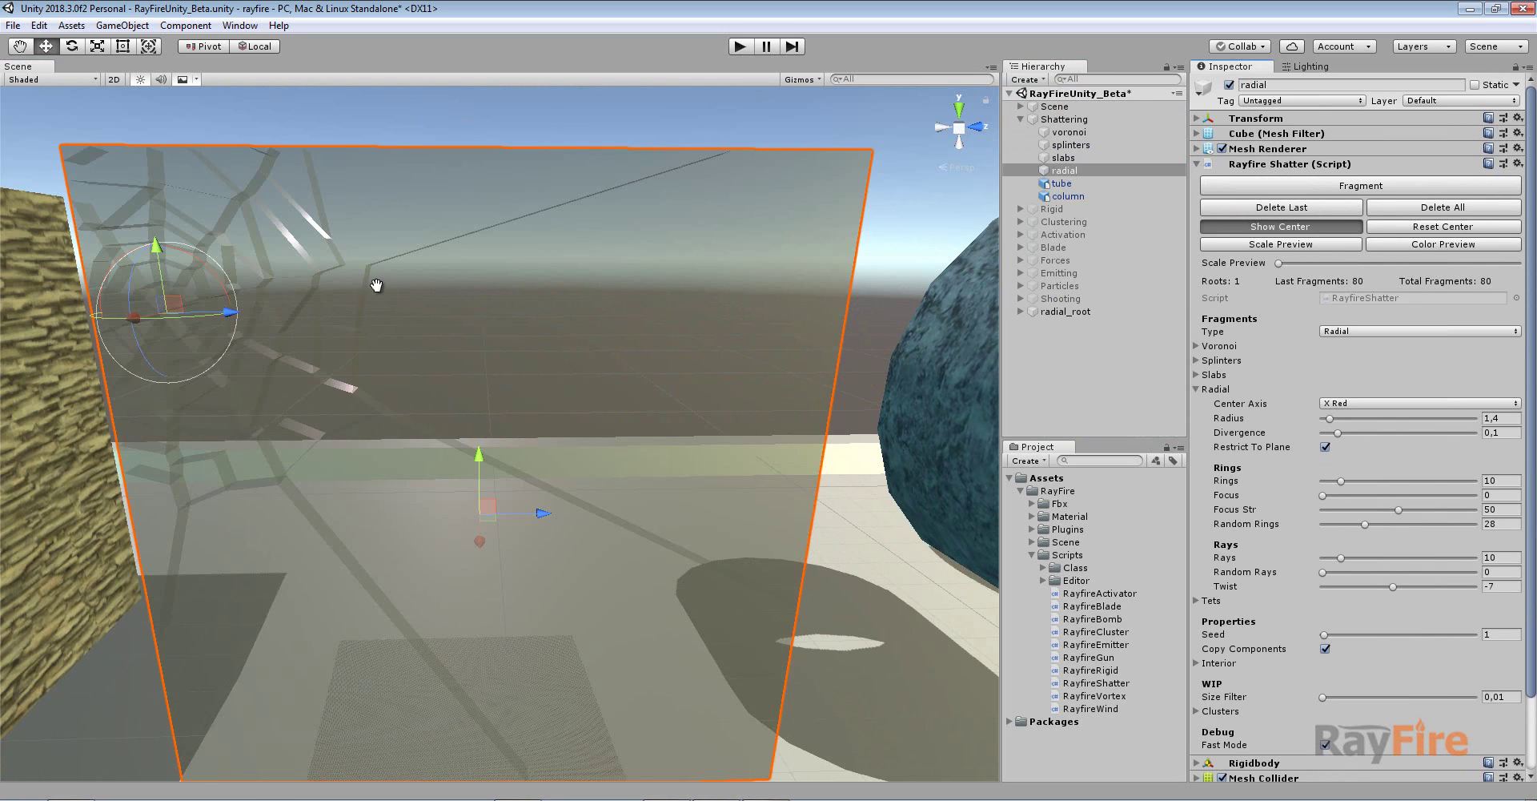
{"action": "middle_click_drag", "start_coordinate": [376, 285], "coordinate": [633, 303]}
Replace the radial fragments with a new fragmentation whose center is rotated out of the glass panel's plane orientation.
{"action": "left_click", "coordinate": [1310, 210]}
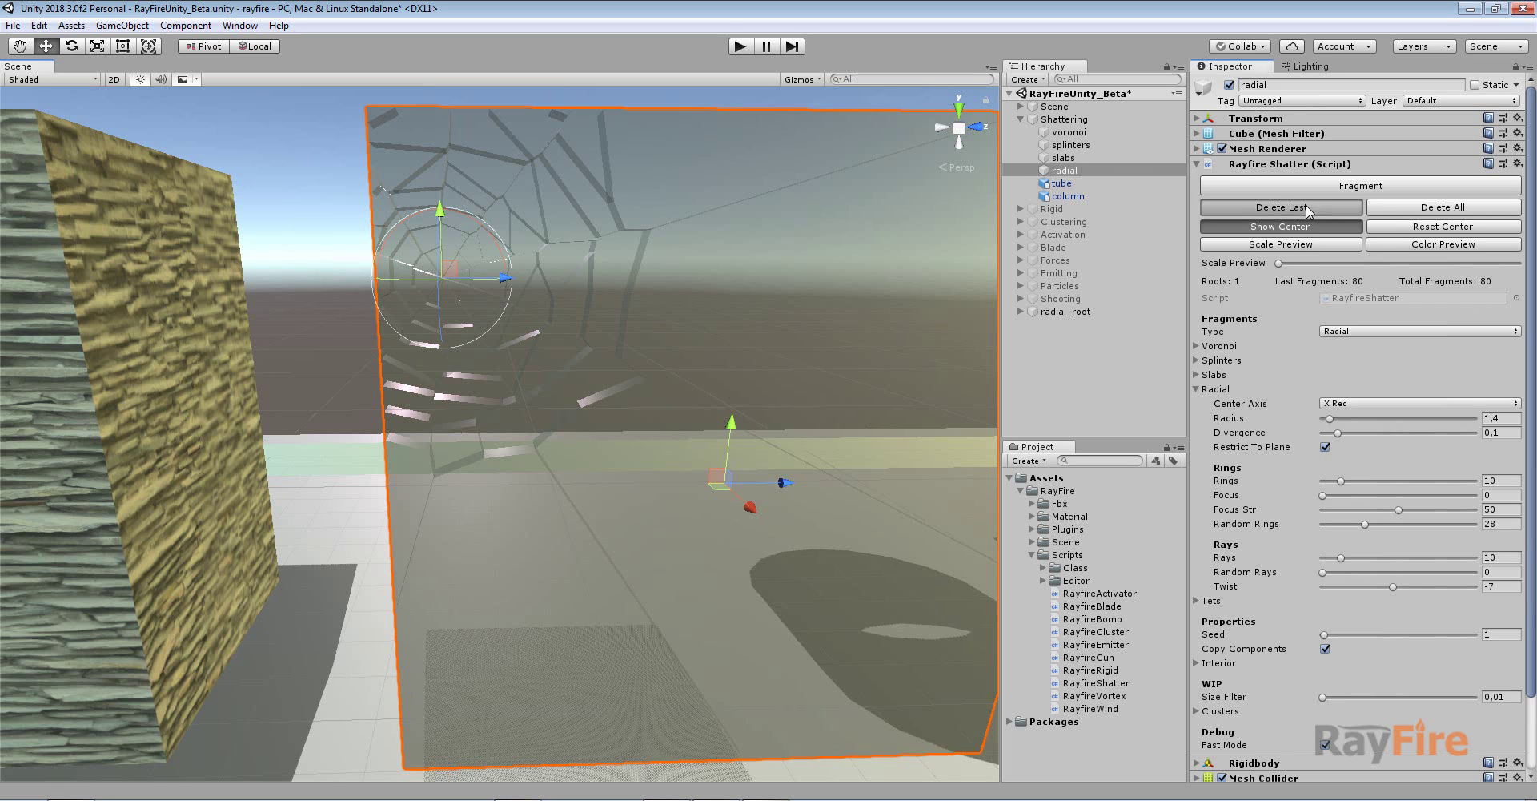
{"action": "mouse_move", "coordinate": [604, 353]}
{"action": "left_mouse_down", "text": "alt"}
{"action": "mouse_move", "coordinate": [560, 369]}
{"action": "mouse_move", "coordinate": [579, 358]}
{"action": "left_mouse_up", "text": "alt"}
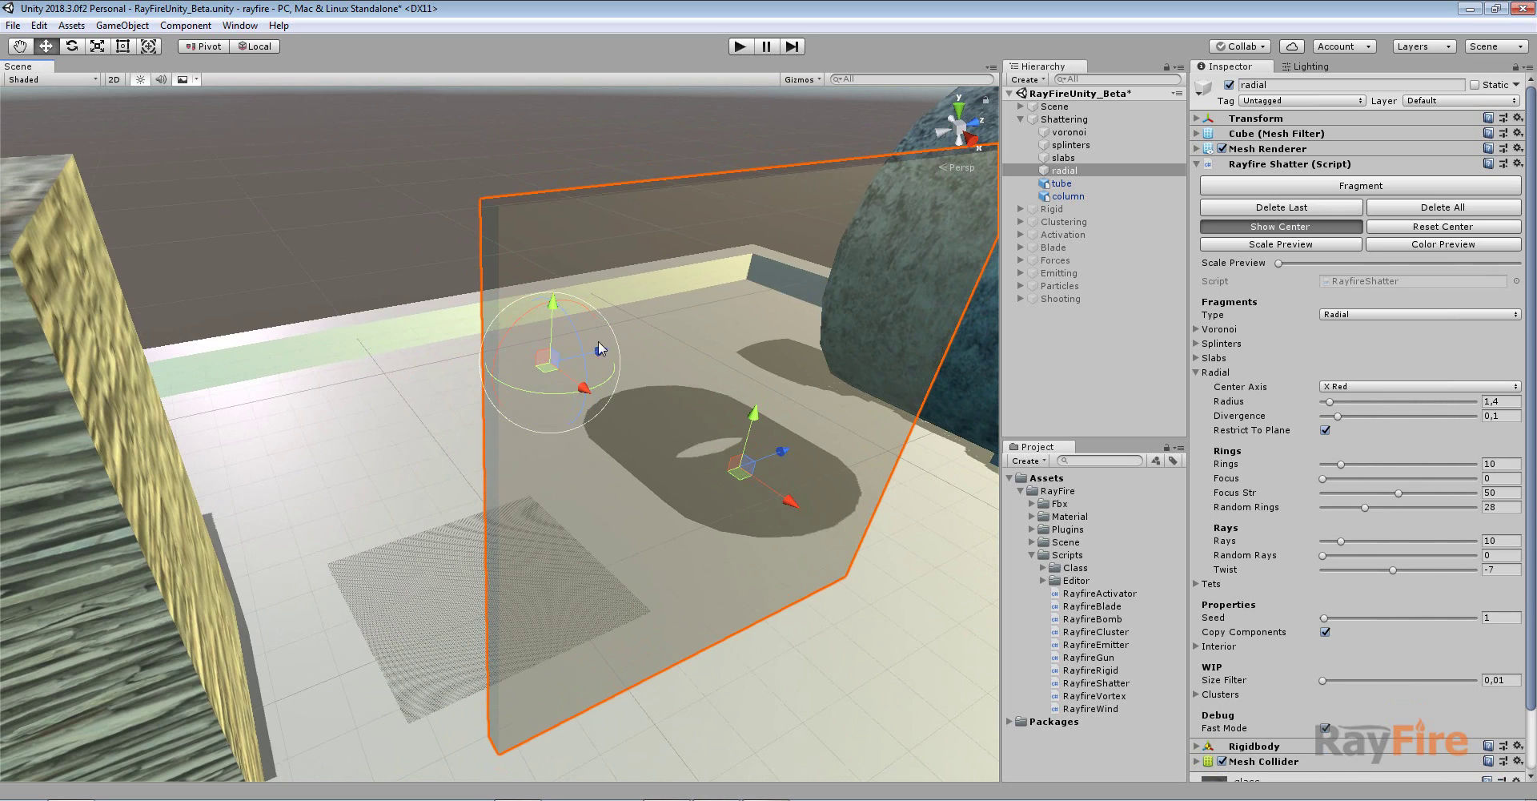
{"action": "left_click_drag", "start_coordinate": [569, 357], "coordinate": [561, 296]}
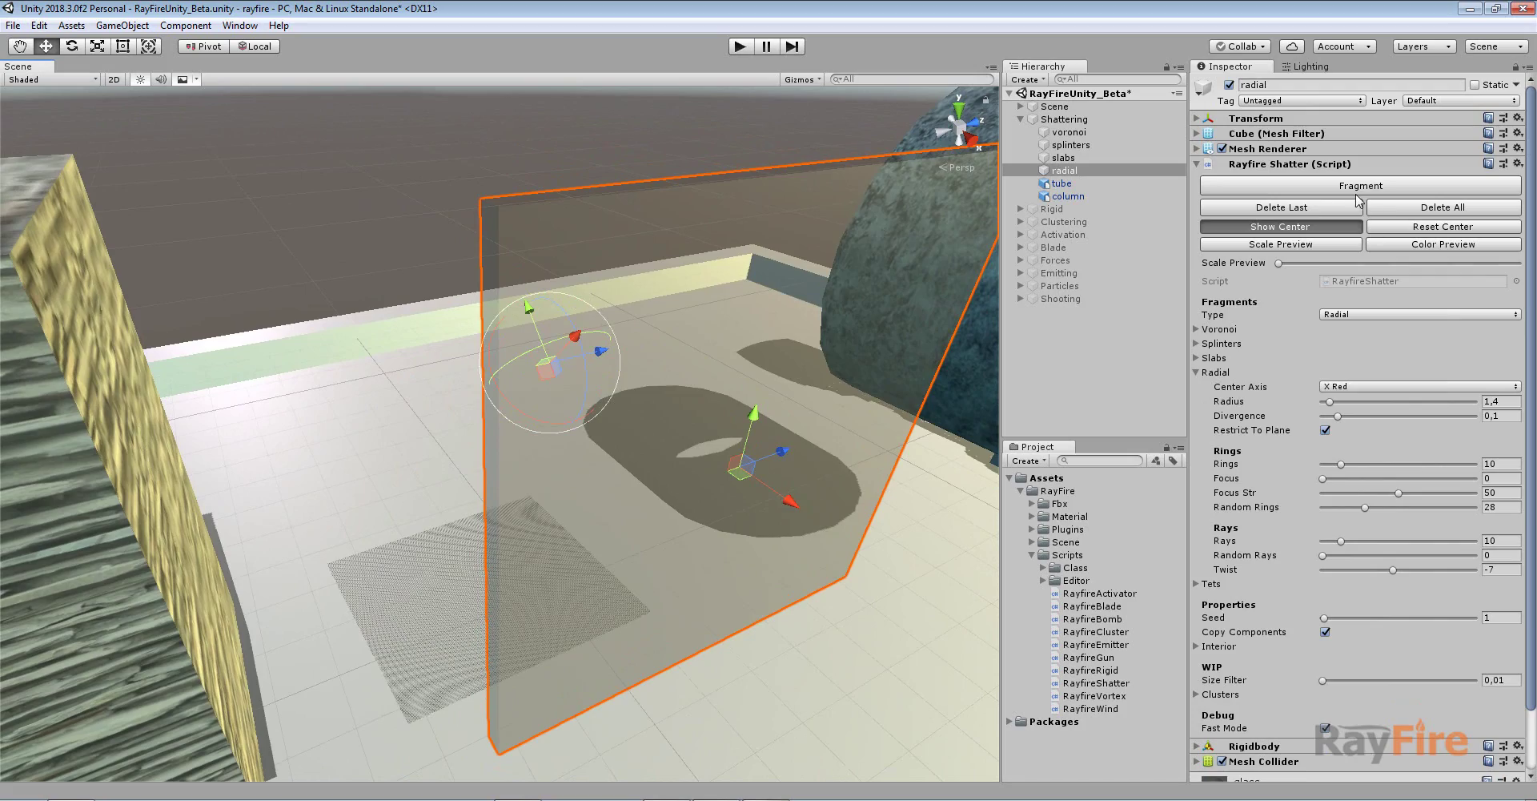
{"action": "left_click", "coordinate": [1356, 192]}
{"action": "left_click_drag", "start_coordinate": [687, 354], "coordinate": [719, 506], "text": "alt"}
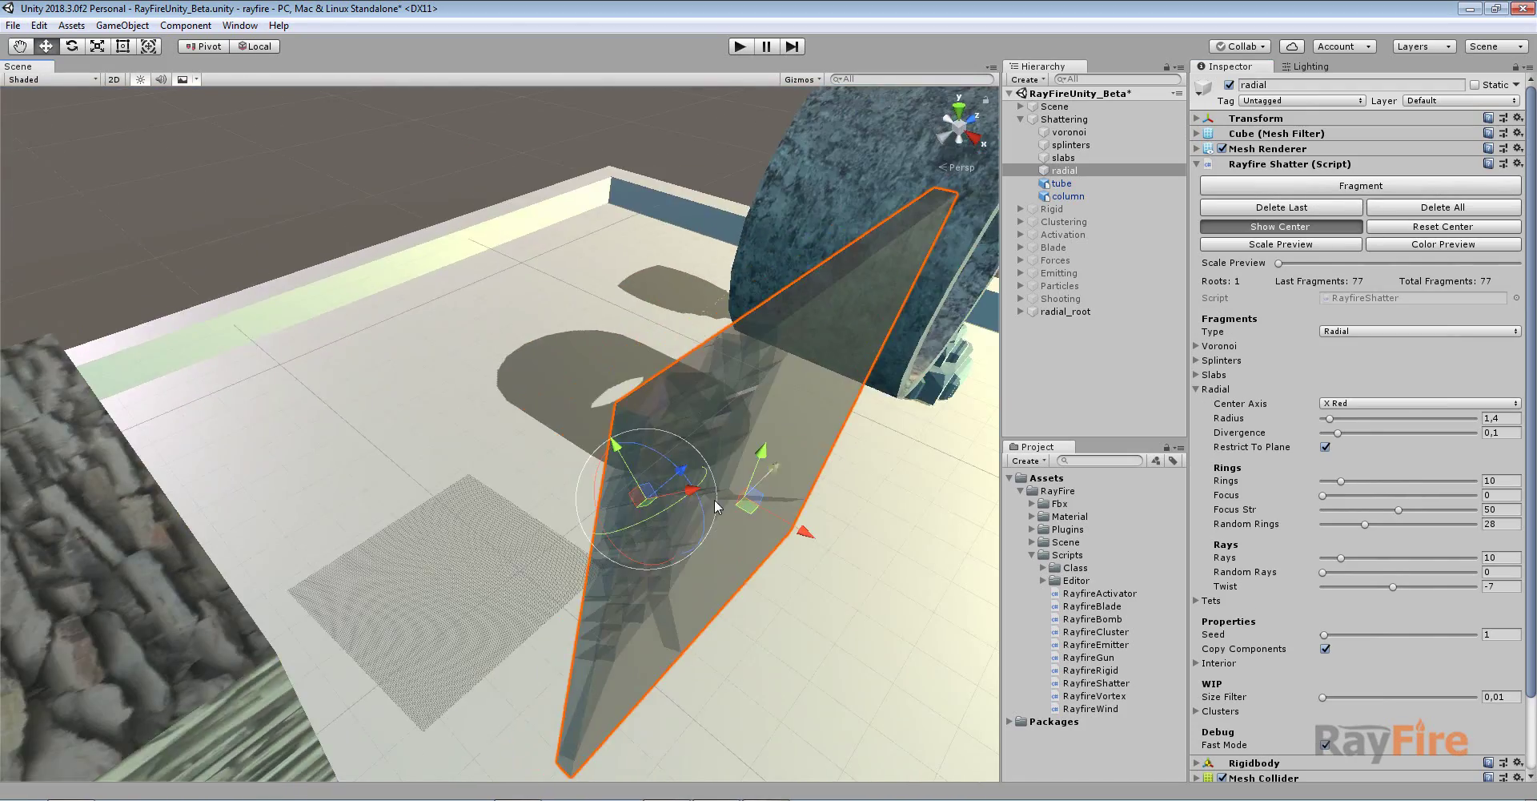
Replace the tilted fragmentation with an upright one centered near the middle of the glass panel, using a Radius of 4,6.
{"action": "left_click", "coordinate": [1323, 208]}
{"action": "left_click_drag", "start_coordinate": [656, 416], "coordinate": [586, 374], "text": "alt"}
{"action": "left_click_drag", "start_coordinate": [396, 312], "coordinate": [602, 436]}
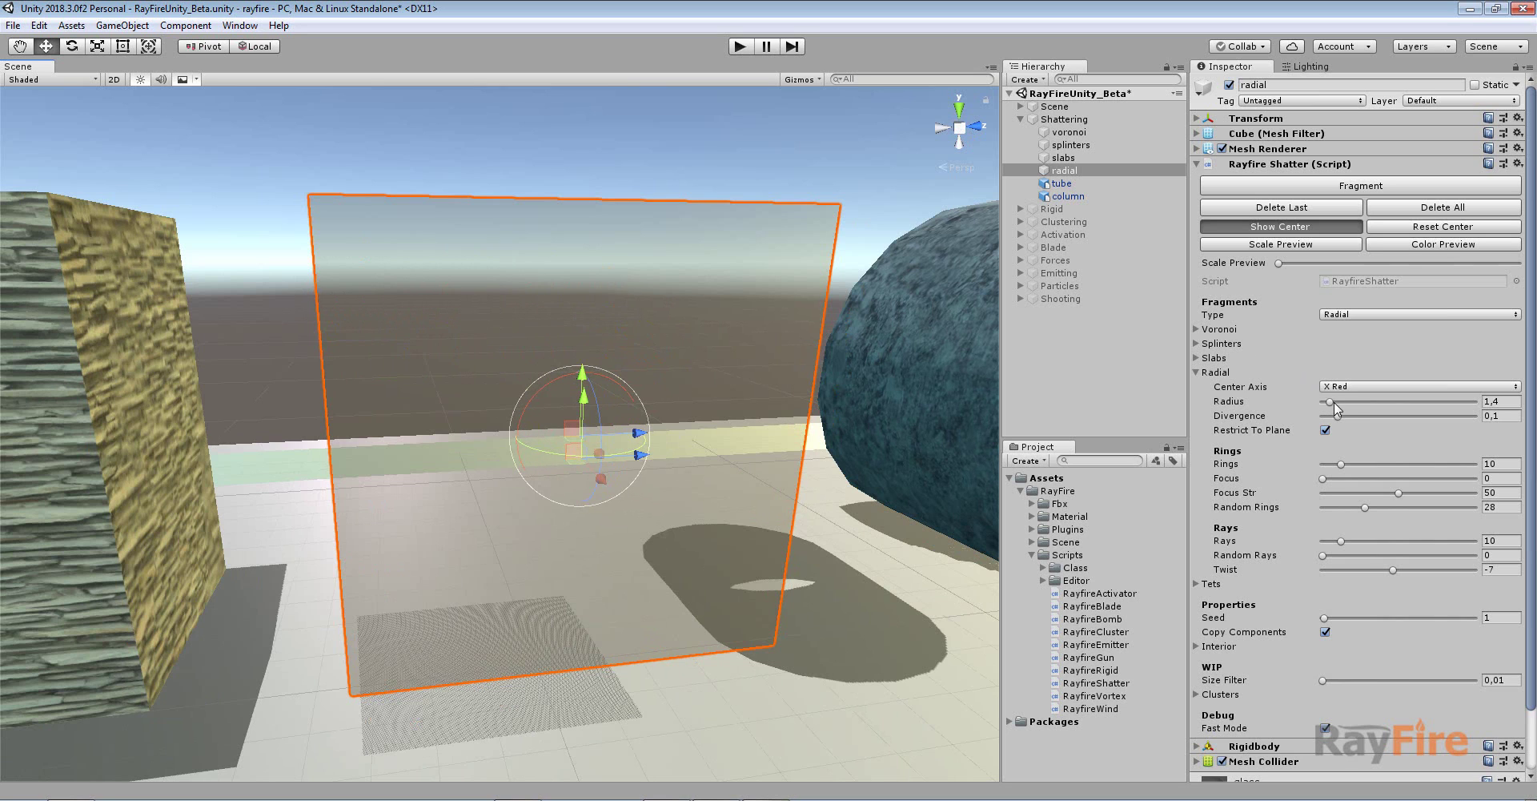
{"action": "left_click_drag", "start_coordinate": [1330, 402], "coordinate": [1346, 402]}
{"action": "left_click", "coordinate": [1325, 185]}
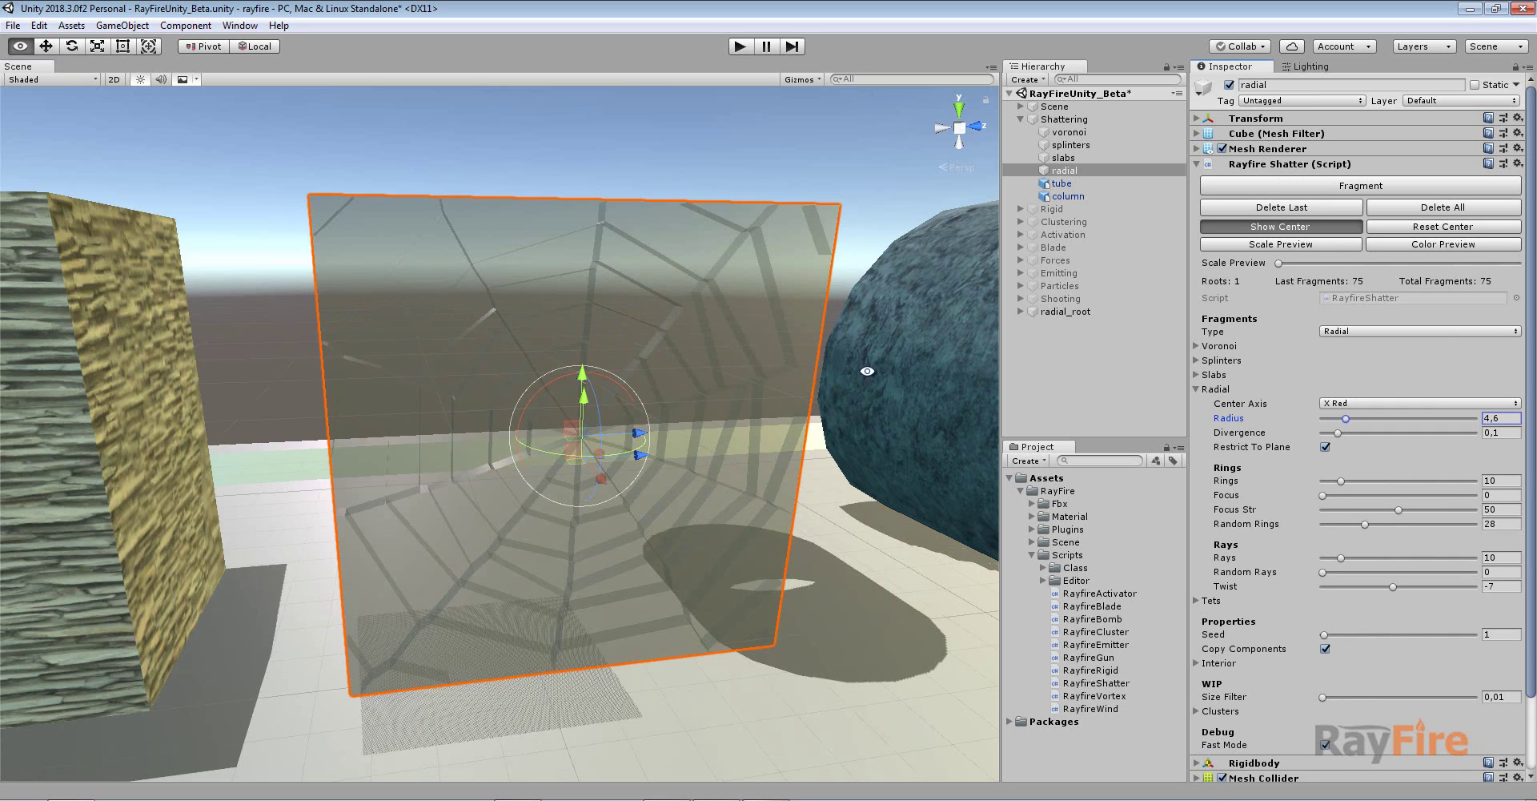
Replace the glass panel's radial fragments with a new fragmentation using a Divergence of 0,379.
{"action": "left_click_drag", "start_coordinate": [867, 371], "coordinate": [889, 364], "text": "alt"}
{"action": "left_click", "coordinate": [1278, 210]}
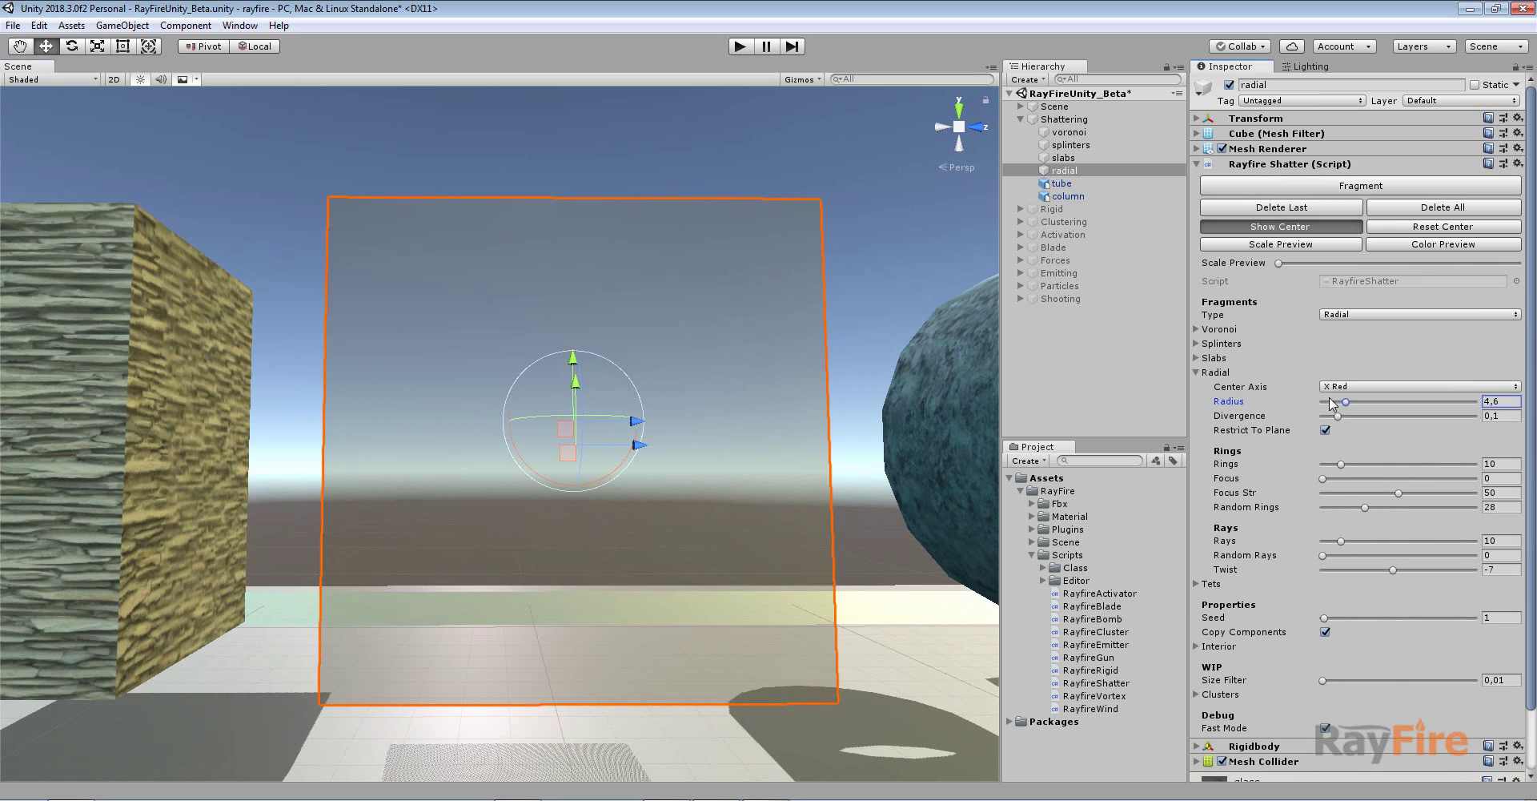
{"action": "left_click_drag", "start_coordinate": [1336, 416], "coordinate": [1380, 415]}
{"action": "left_click", "coordinate": [1257, 185]}
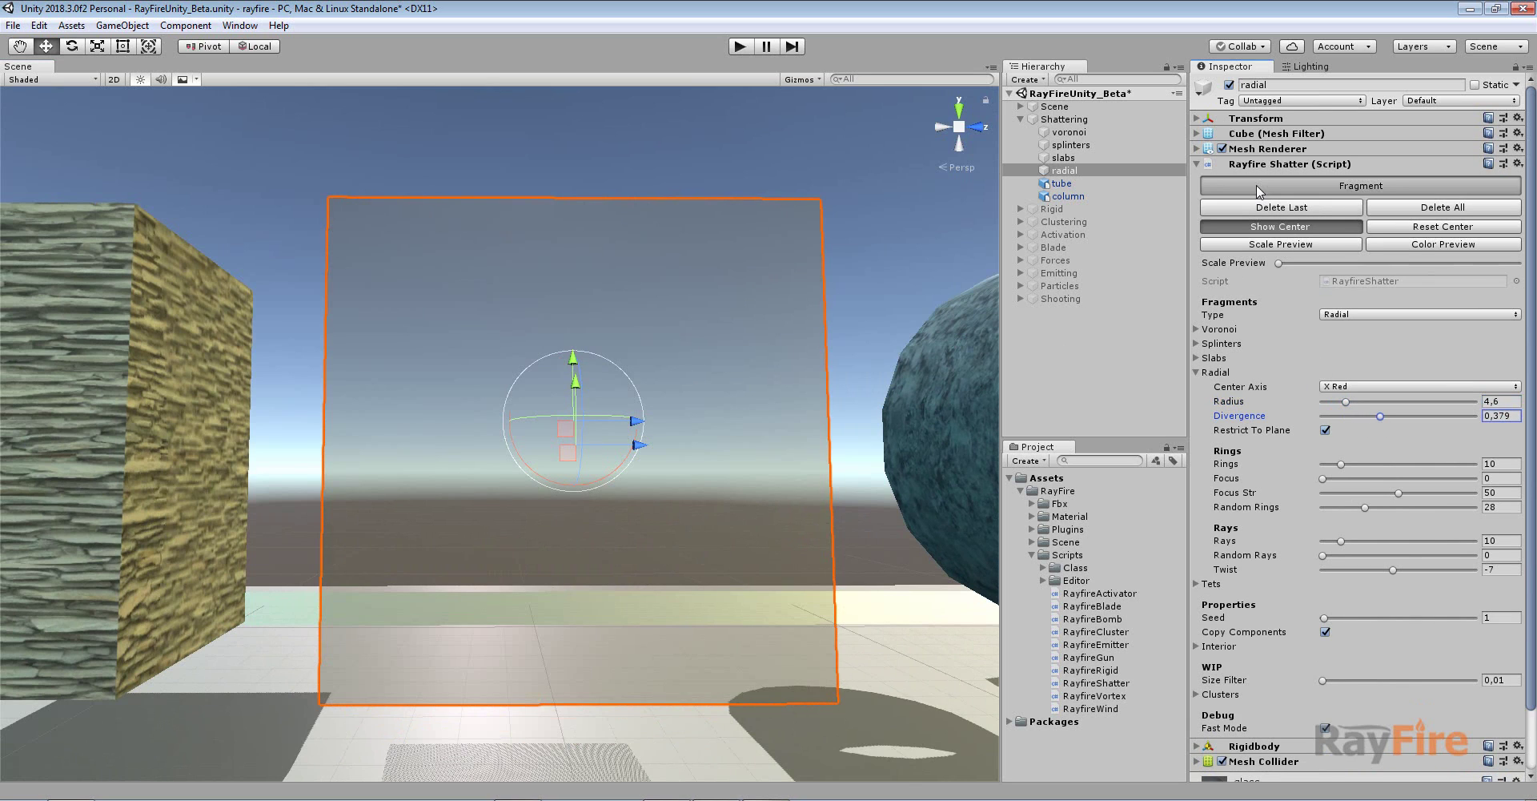
Refragment the glass panel with a Twist of 42 and a Divergence of 0,621, and delete the fragments after viewing them.
{"action": "left_click", "coordinate": [1286, 210]}
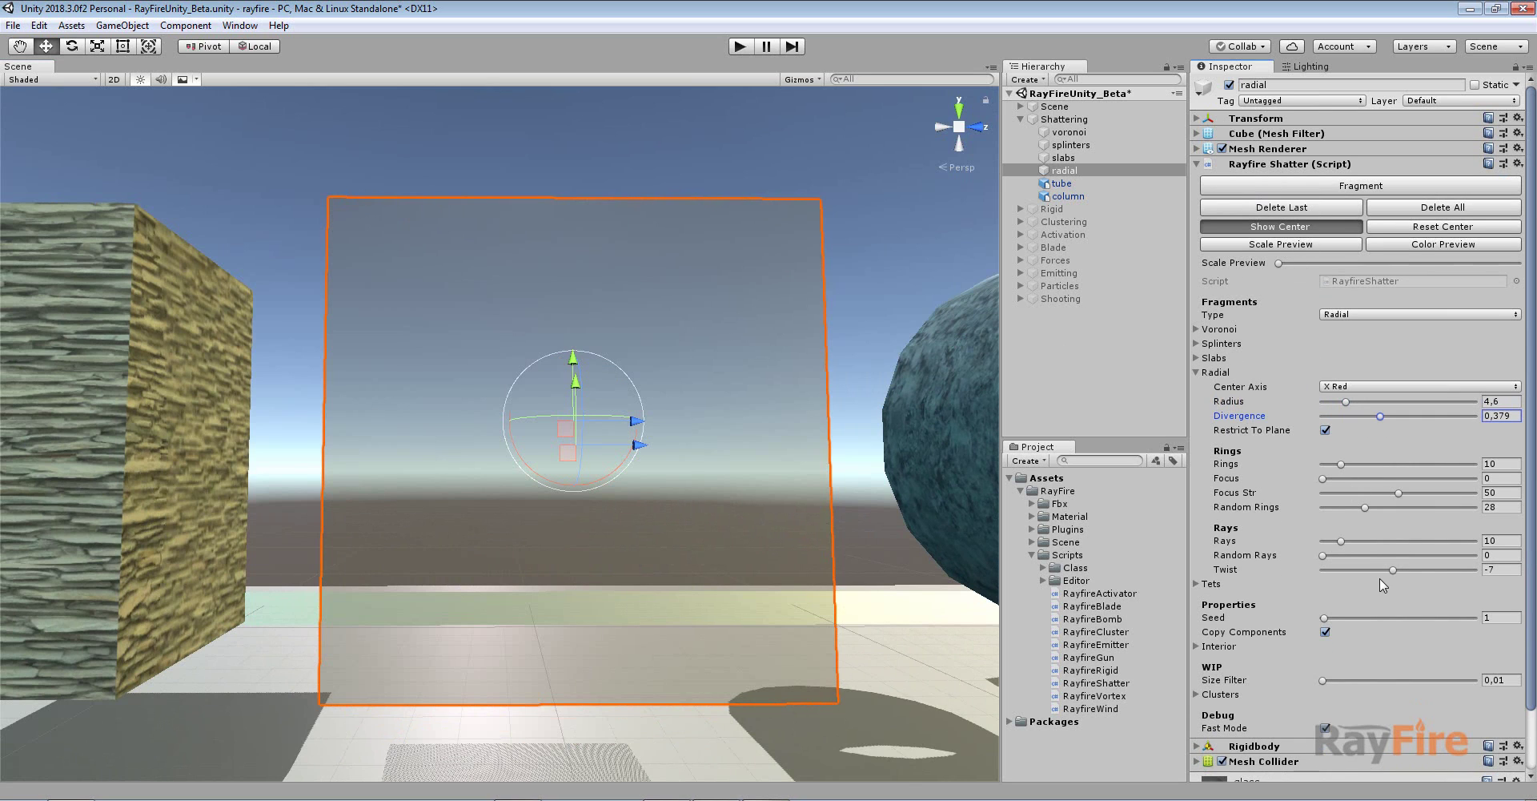
{"action": "left_click_drag", "start_coordinate": [1397, 569], "coordinate": [1433, 569]}
{"action": "left_click_drag", "start_coordinate": [1377, 416], "coordinate": [1417, 416]}
{"action": "left_click", "coordinate": [1269, 189]}
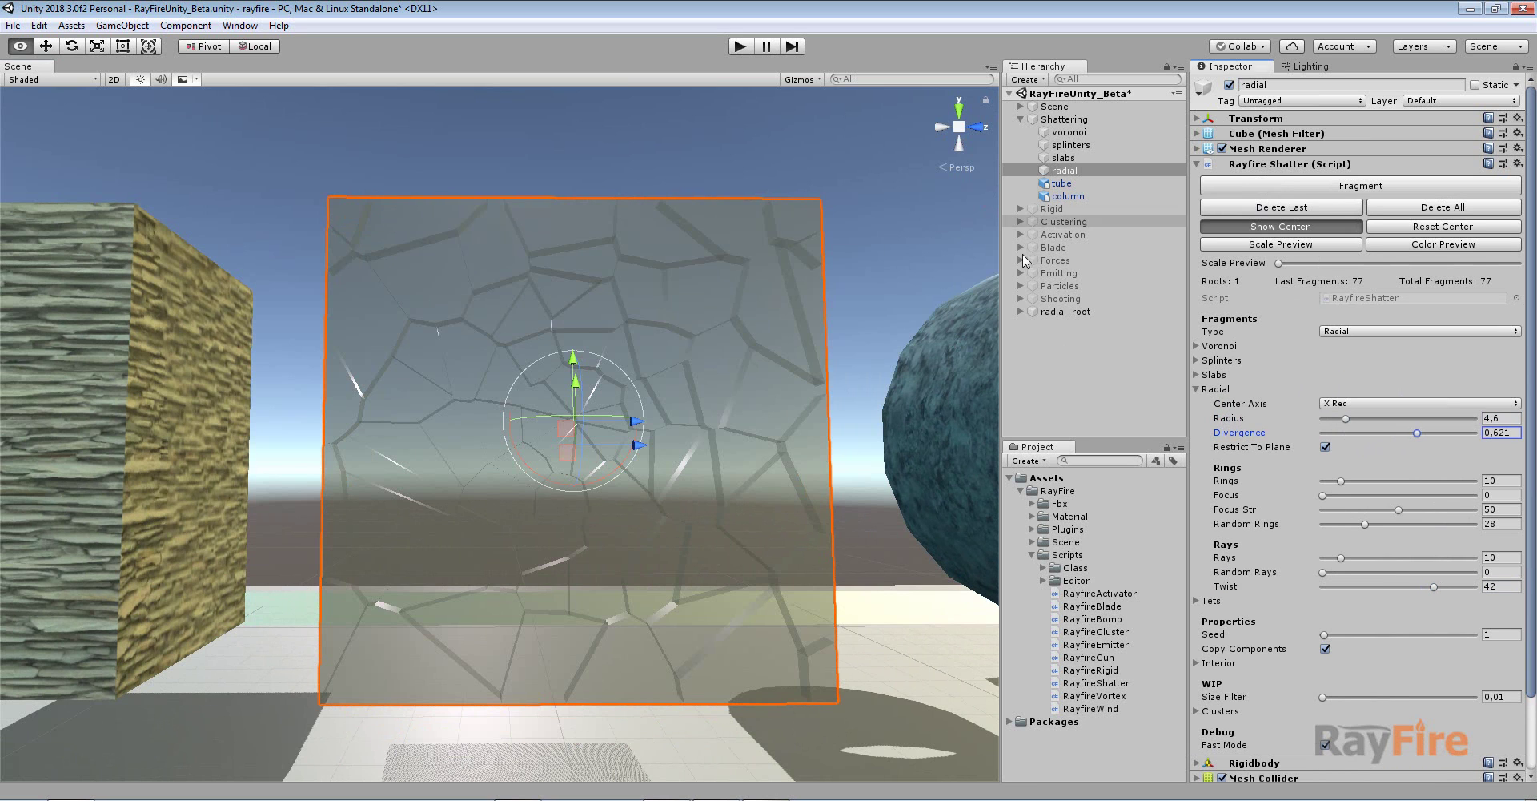
{"action": "left_click_drag", "start_coordinate": [929, 204], "coordinate": [921, 288], "text": "alt"}
{"action": "left_click", "coordinate": [1276, 210]}
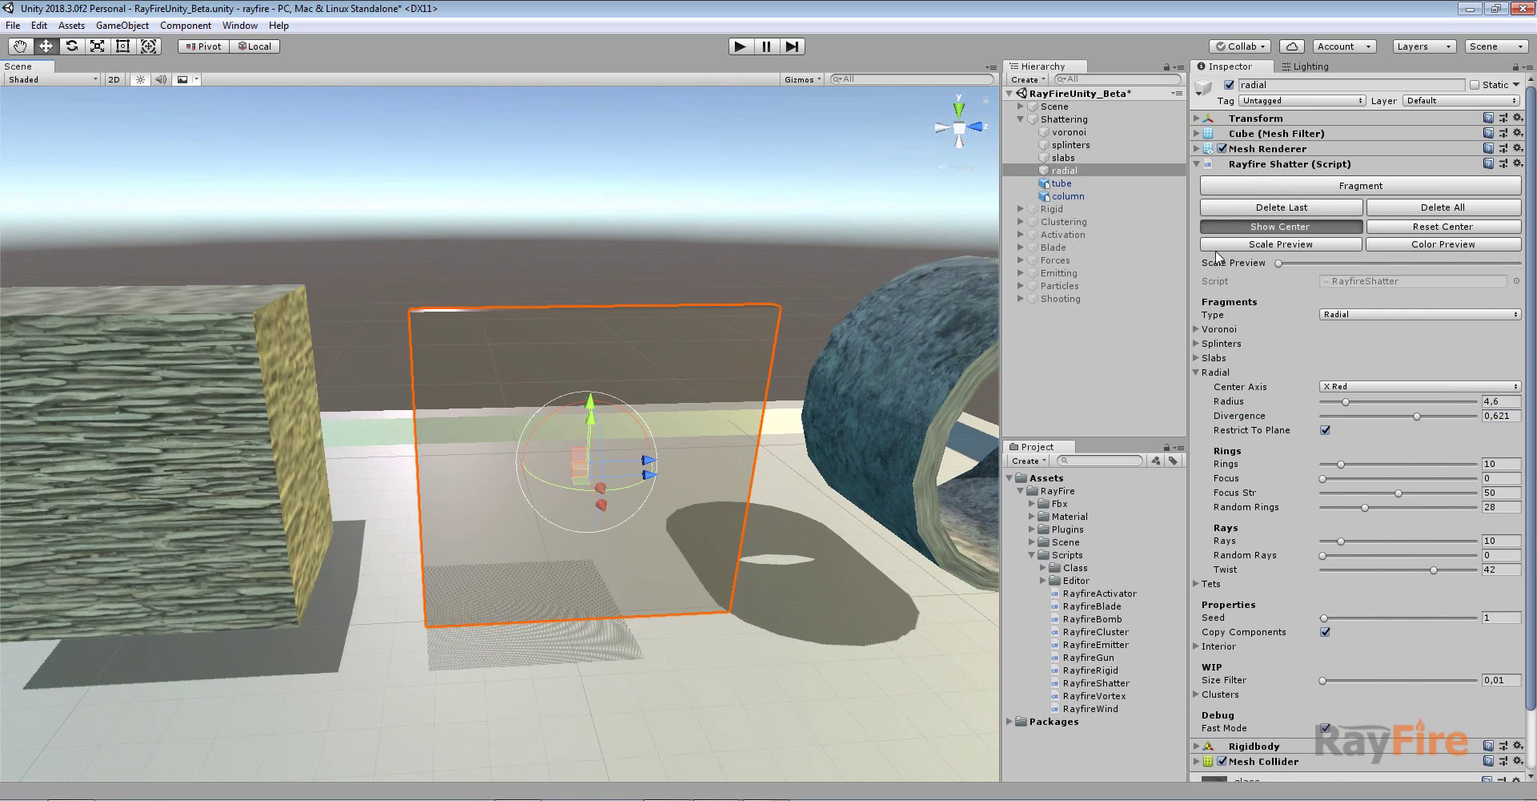
Select the tube beside the glass panel and collapse its Radial settings.
{"action": "middle_click_drag", "start_coordinate": [984, 344], "coordinate": [521, 311]}
{"action": "left_click", "coordinate": [722, 342]}
{"action": "scroll", "coordinate": [559, 363], "scroll_direction": "up", "scroll_amount": 3}
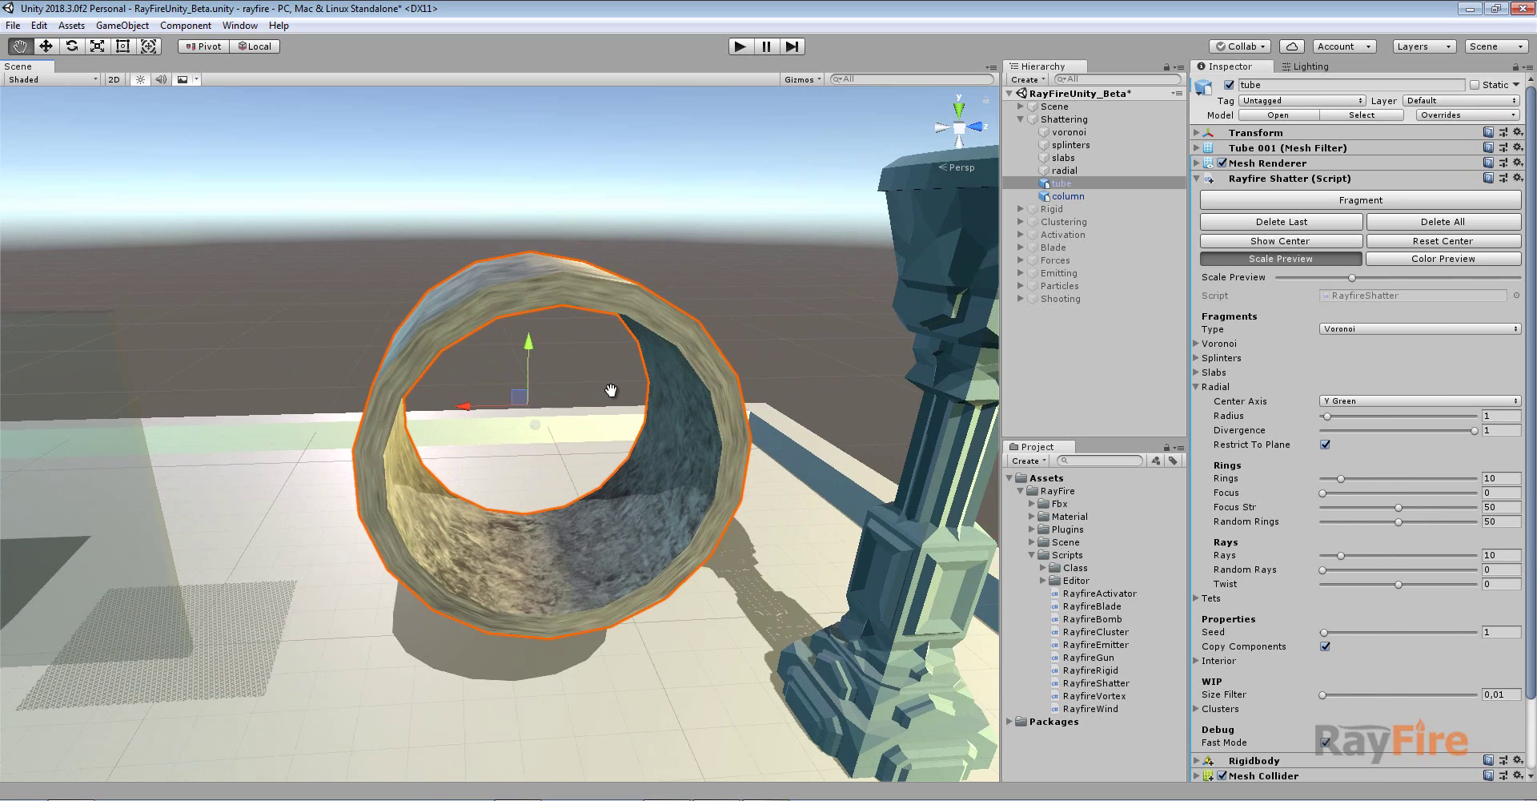
{"action": "middle_click_drag", "start_coordinate": [611, 389], "coordinate": [609, 391]}
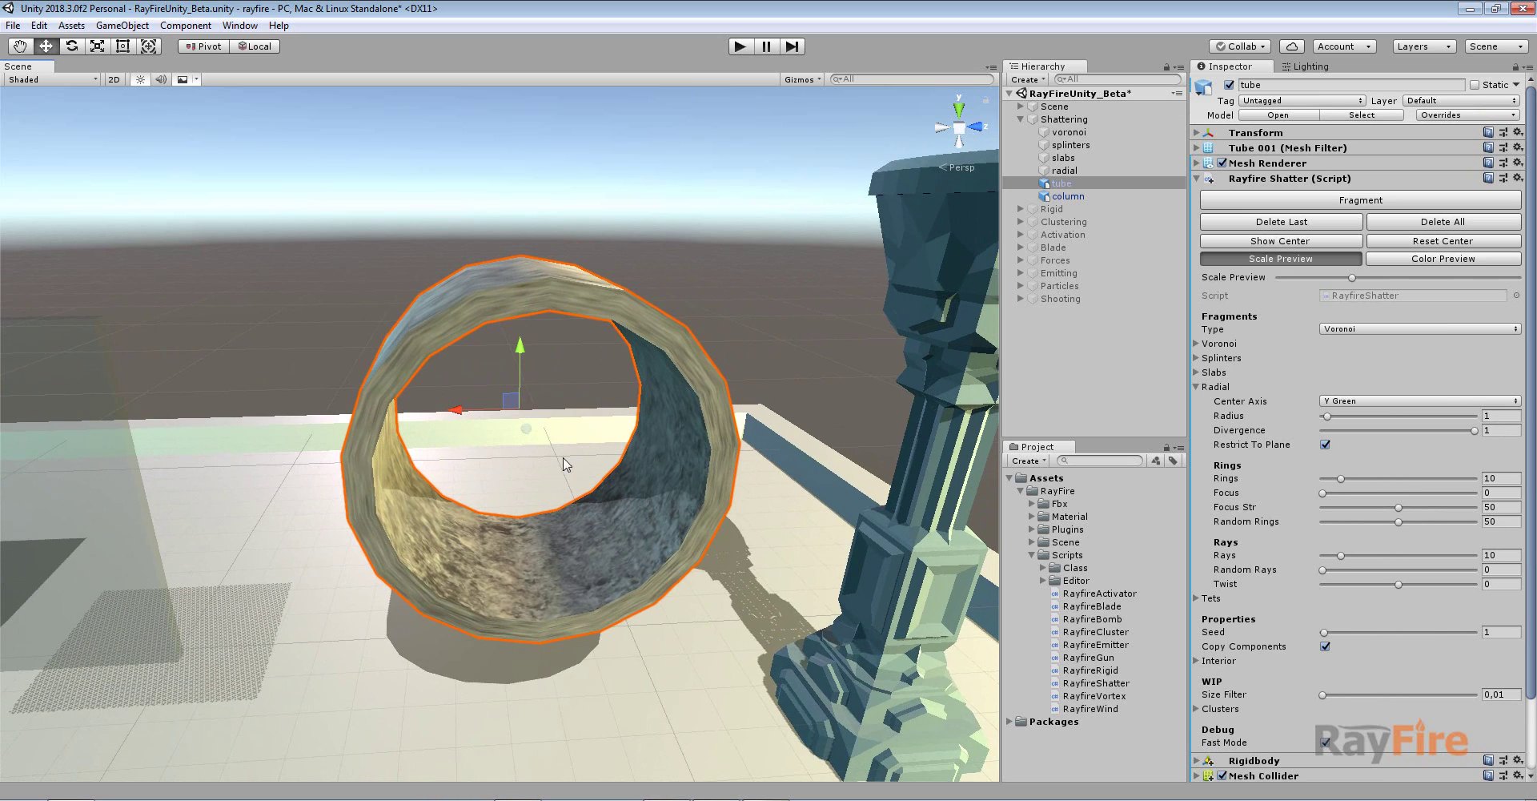
{"action": "left_click", "coordinate": [1217, 388]}
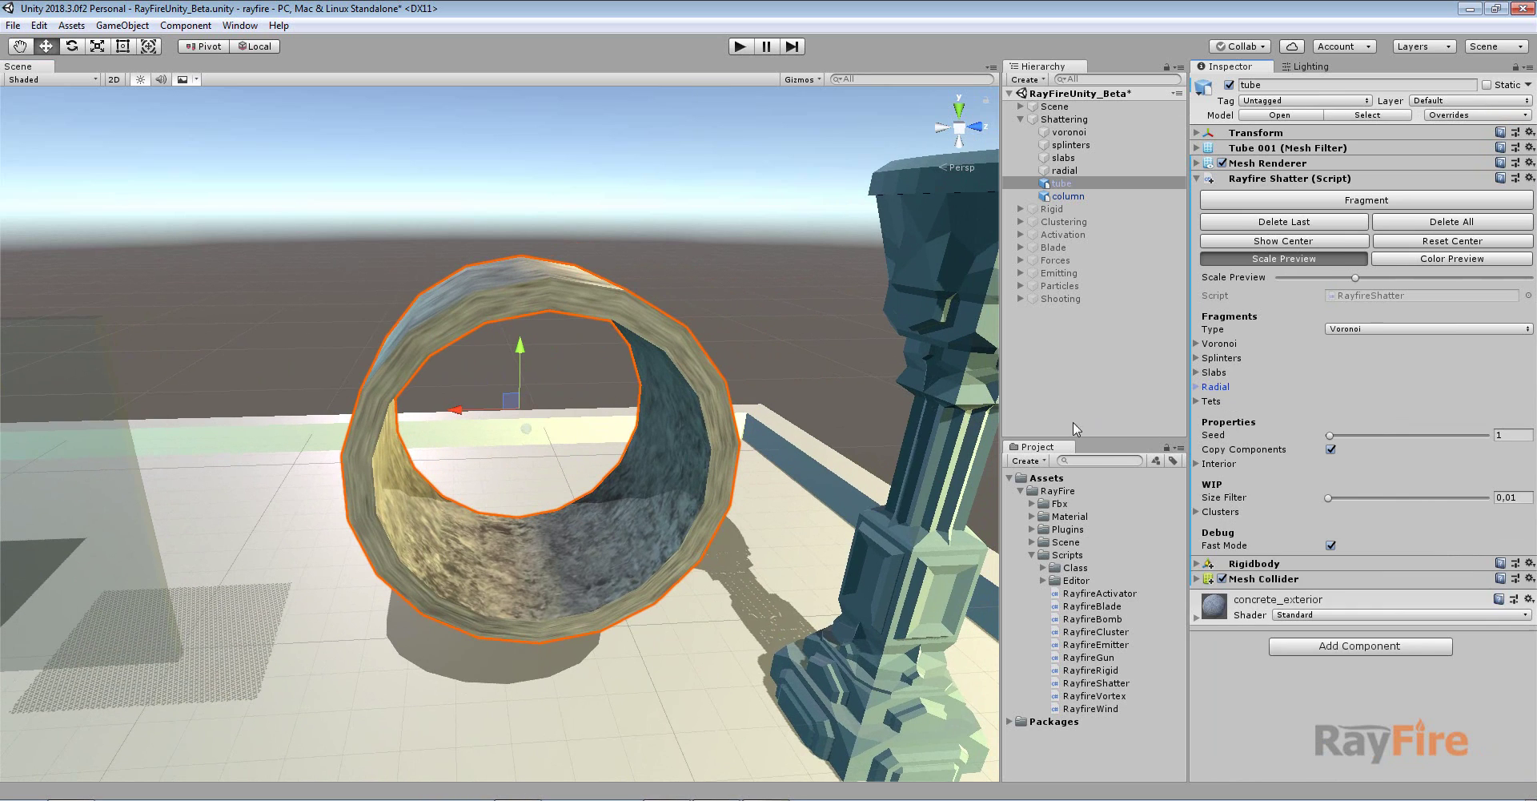
Set the tube's Voronoi Amount to 1342 and fragment it.
{"action": "left_click_drag", "start_coordinate": [655, 297], "coordinate": [462, 343], "text": "alt"}
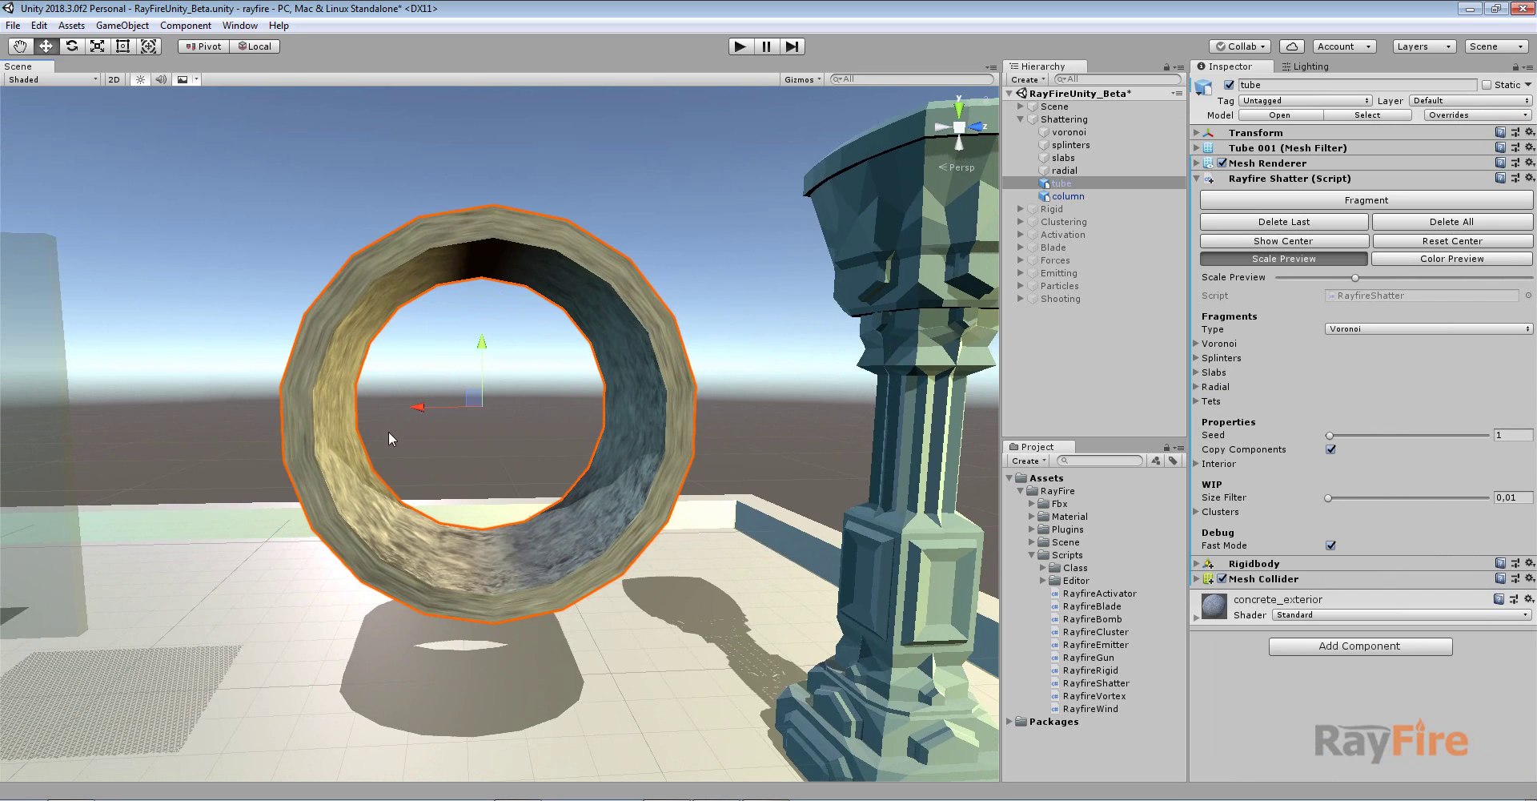
{"action": "left_click", "coordinate": [489, 312]}
{"action": "left_click", "coordinate": [536, 248]}
{"action": "left_click", "coordinate": [1223, 345]}
{"action": "left_click_drag", "start_coordinate": [1282, 362], "coordinate": [1521, 356]}
{"action": "left_click_drag", "start_coordinate": [225, 351], "coordinate": [874, 365]}
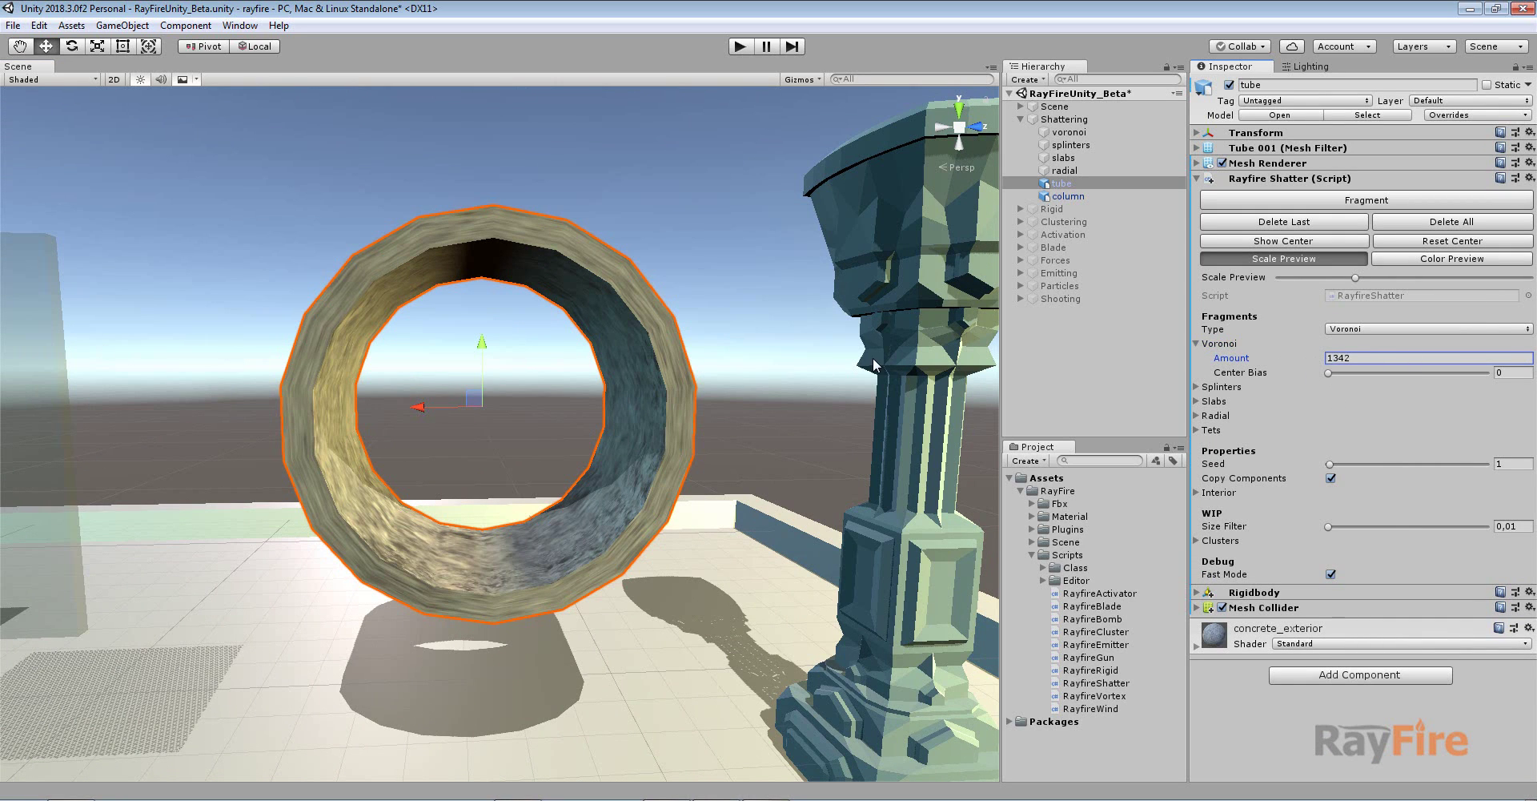
{"action": "left_click", "coordinate": [1338, 205]}
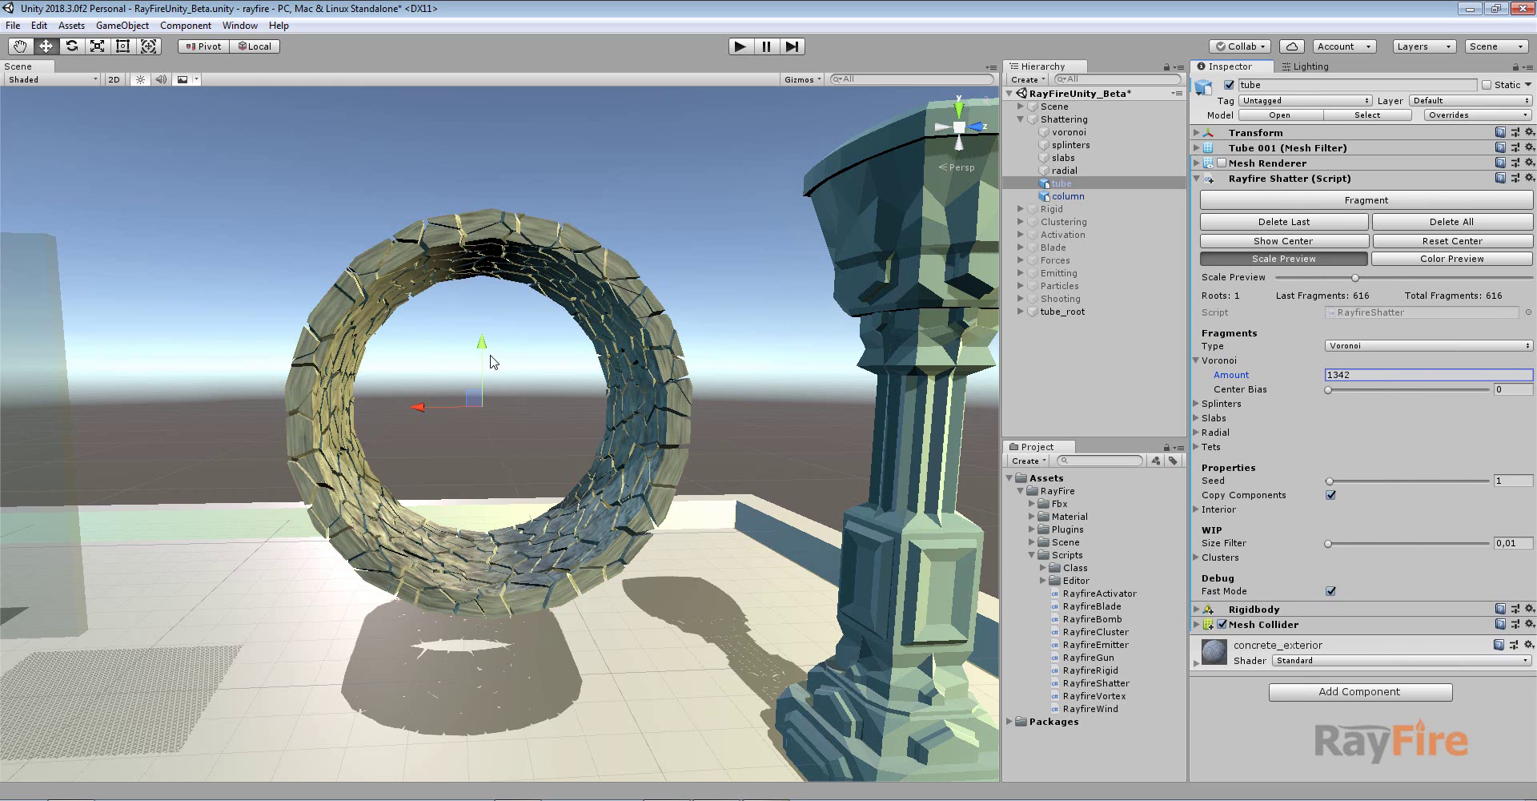
Examine the tube's Voronoi fragments from close up and delete them.
{"action": "scroll", "coordinate": [564, 428], "scroll_direction": "up", "scroll_amount": 3}
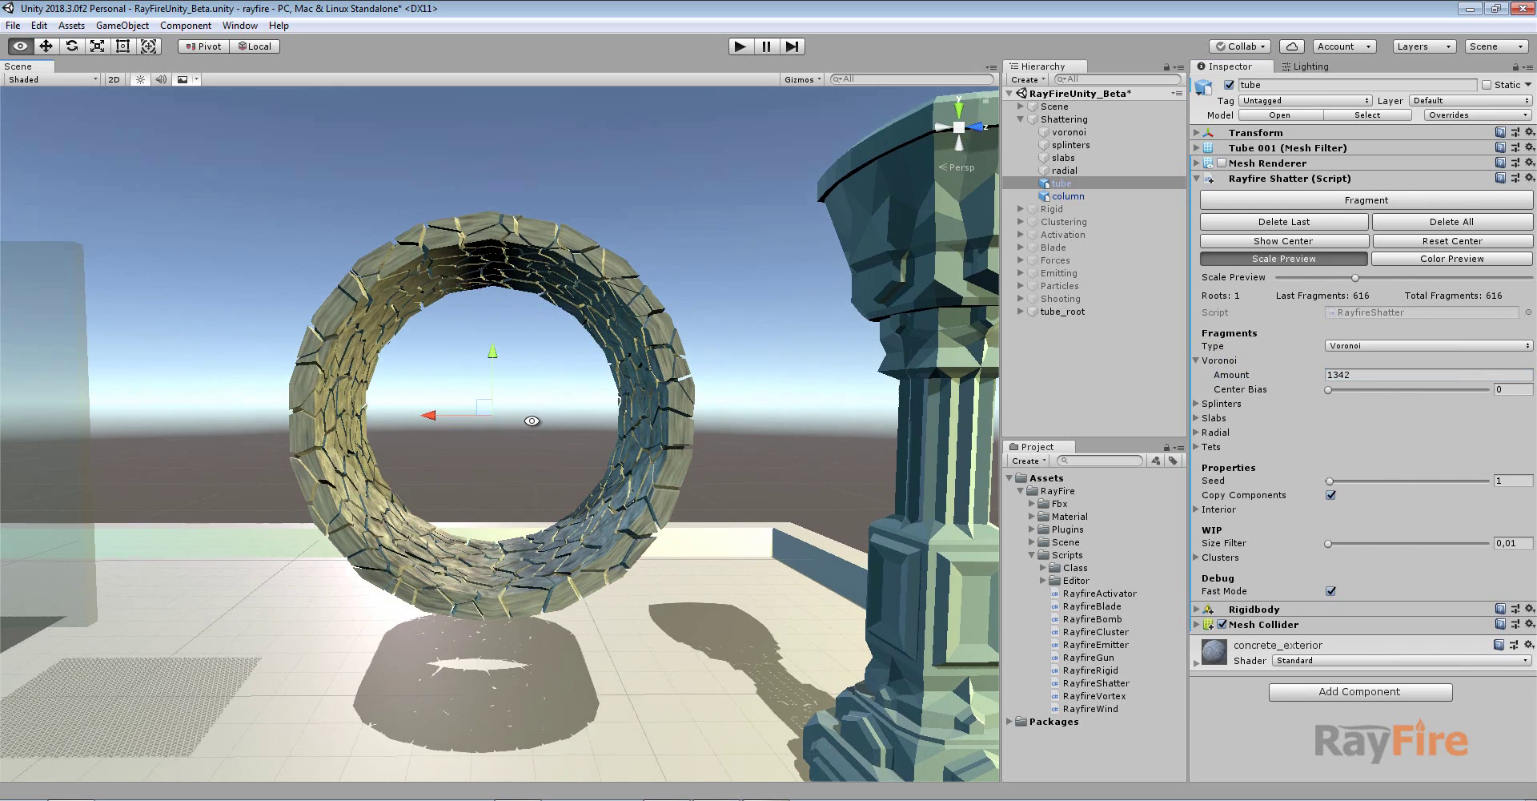
{"action": "scroll", "coordinate": [449, 424], "scroll_direction": "up", "scroll_amount": 2}
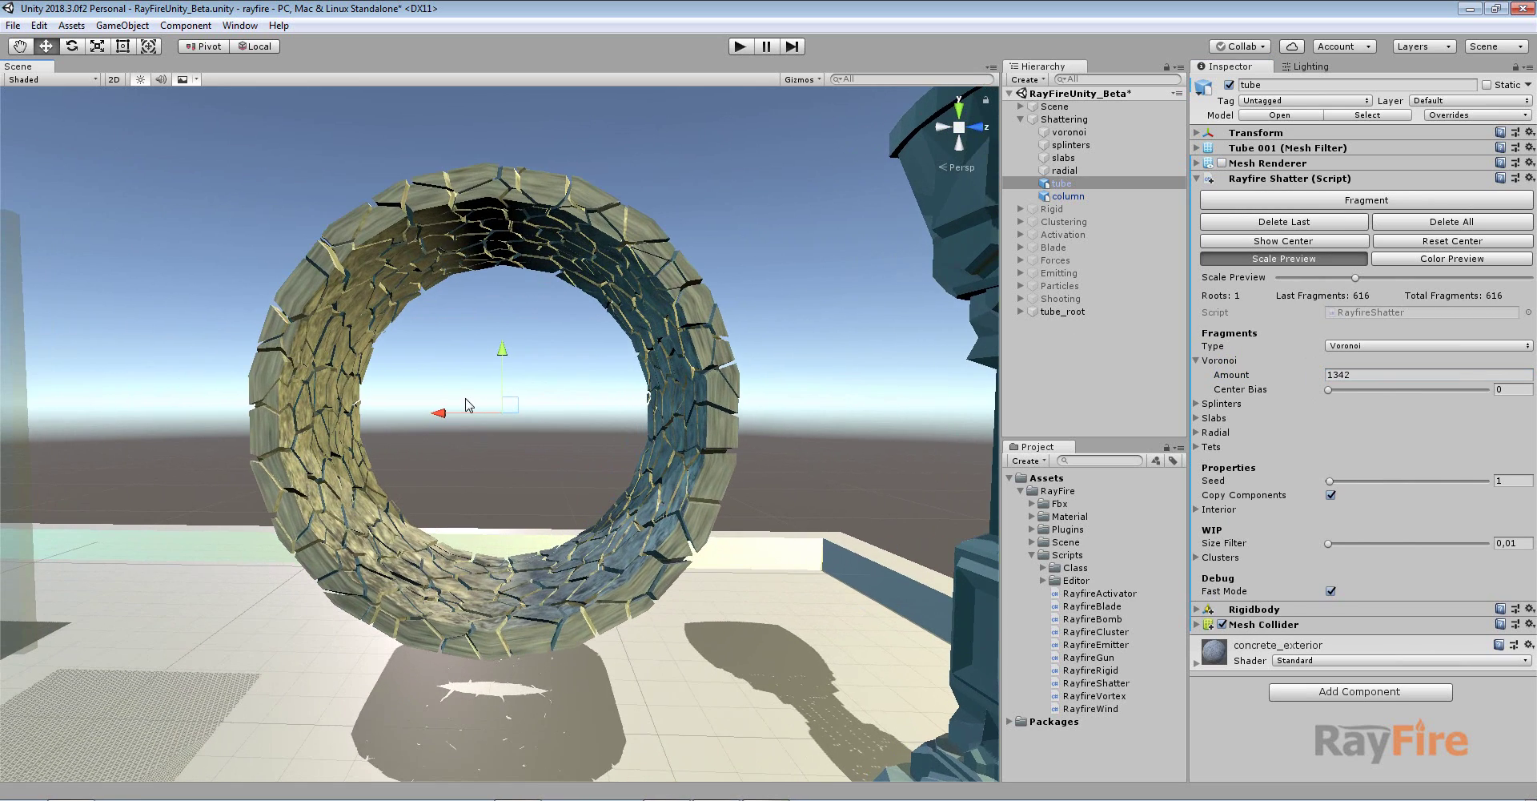
{"action": "left_click_drag", "start_coordinate": [468, 404], "coordinate": [613, 471], "text": "alt"}
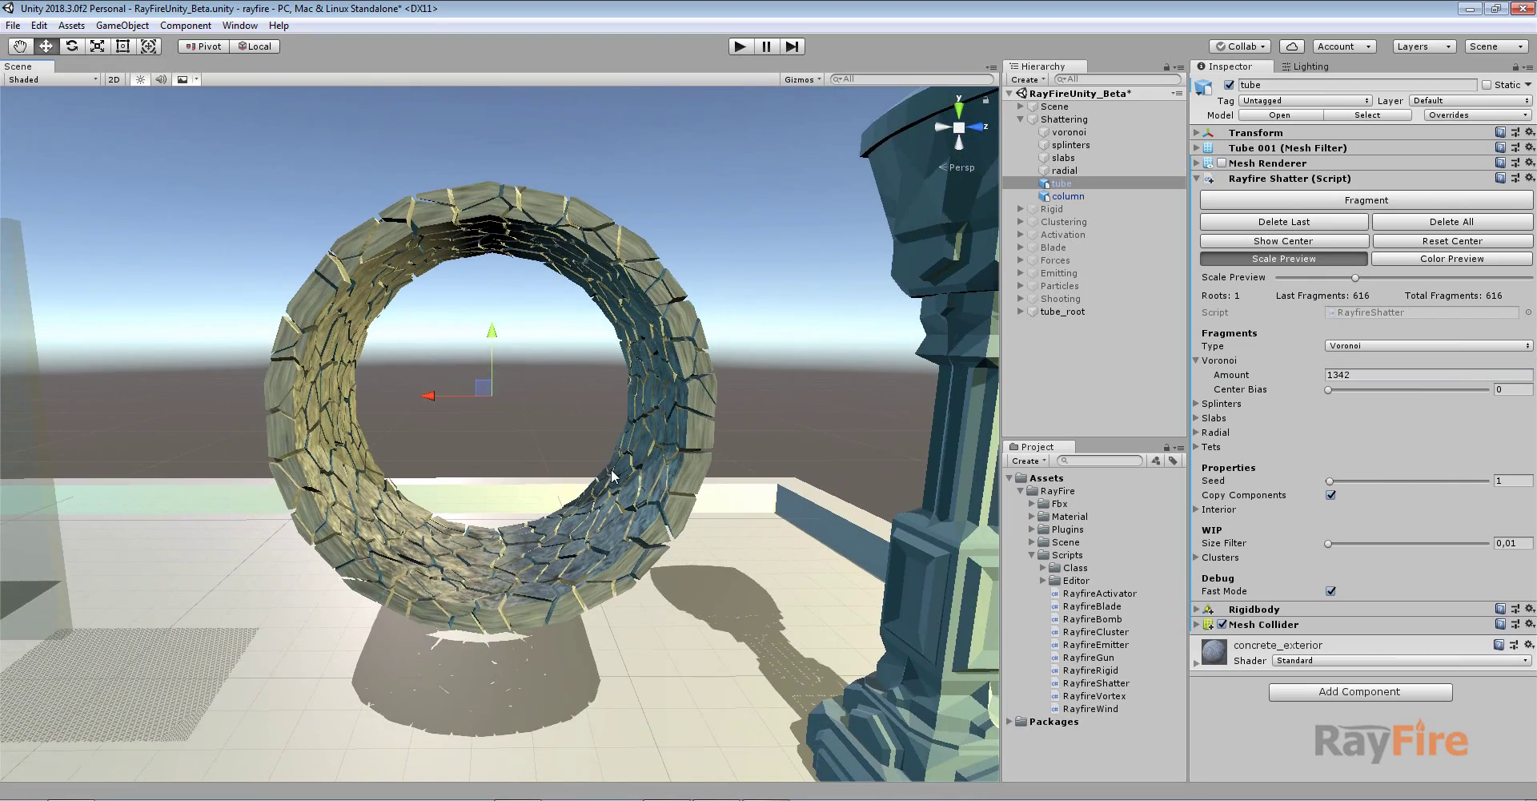
{"action": "left_click", "coordinate": [1257, 225]}
Fragment the column with the Voronoi type and an Amount of 998.
{"action": "left_click_drag", "start_coordinate": [826, 302], "coordinate": [768, 298], "text": "alt"}
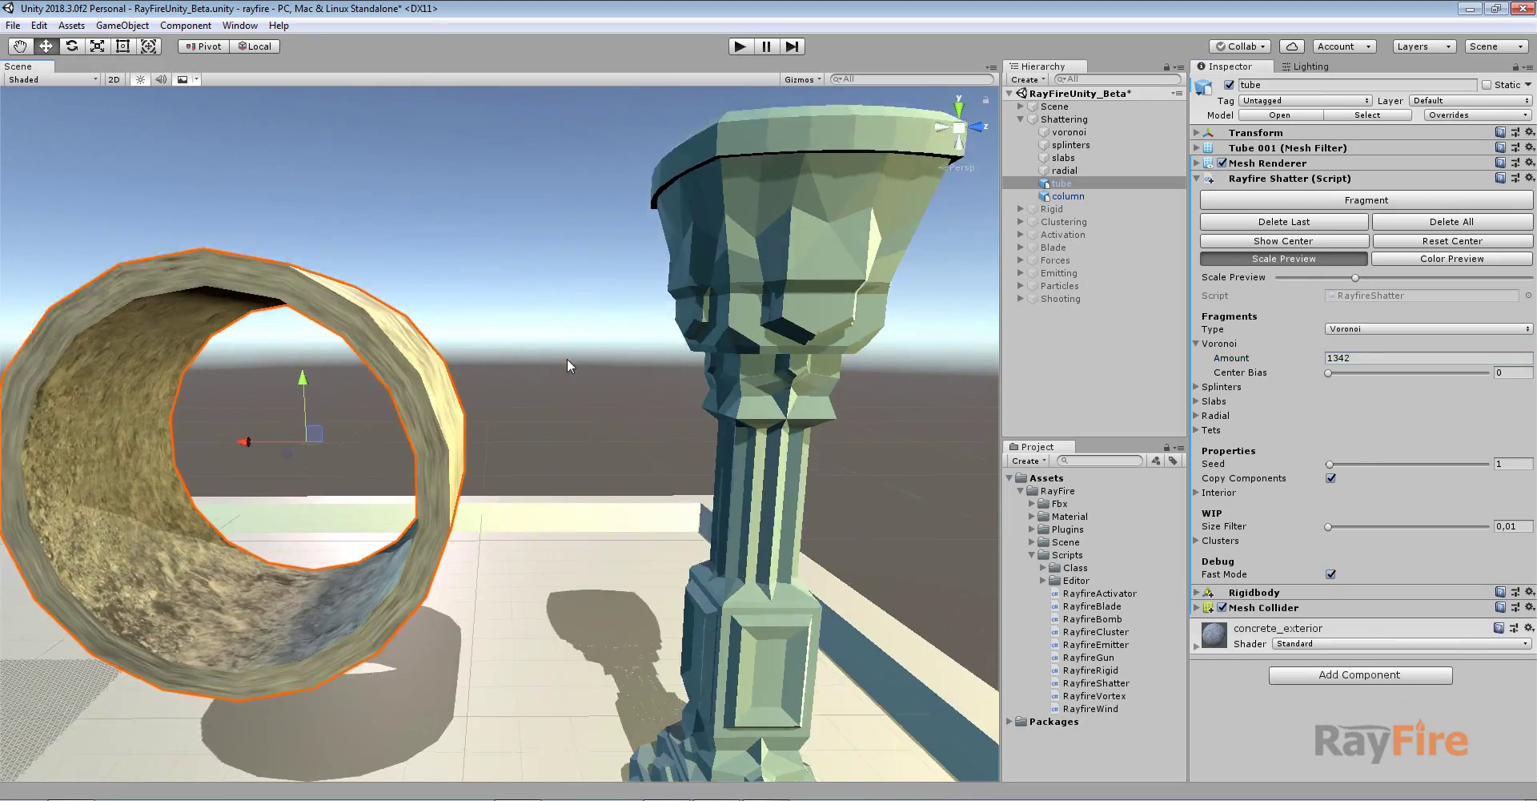
{"action": "left_click", "coordinate": [715, 382]}
{"action": "left_click_drag", "start_coordinate": [715, 382], "coordinate": [1391, 488], "text": "alt"}
{"action": "scroll", "coordinate": [443, 463], "scroll_direction": "down", "scroll_amount": 1}
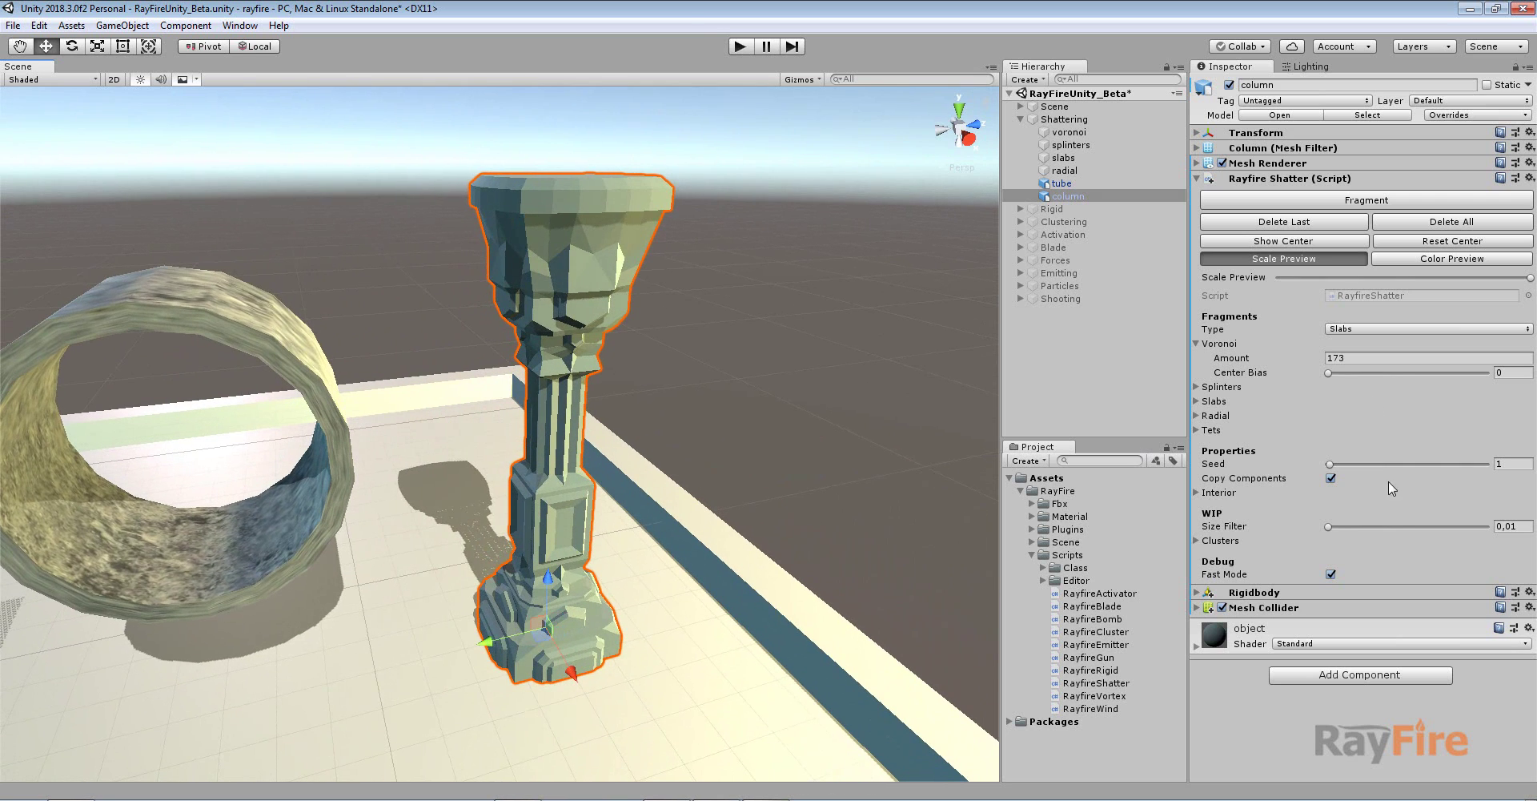
{"action": "left_click_drag", "start_coordinate": [1273, 357], "coordinate": [628, 346]}
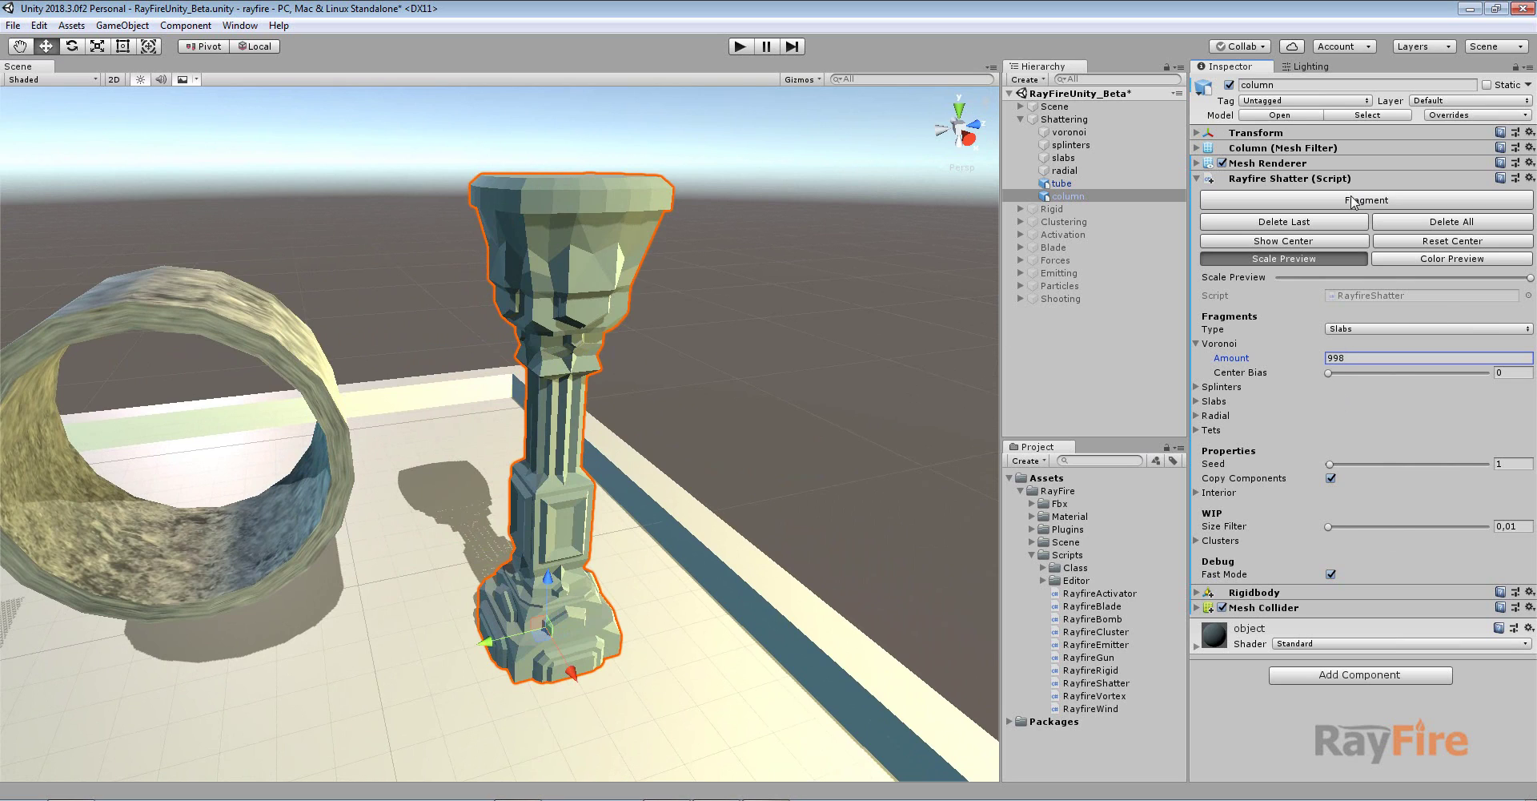
{"action": "left_click", "coordinate": [1347, 329]}
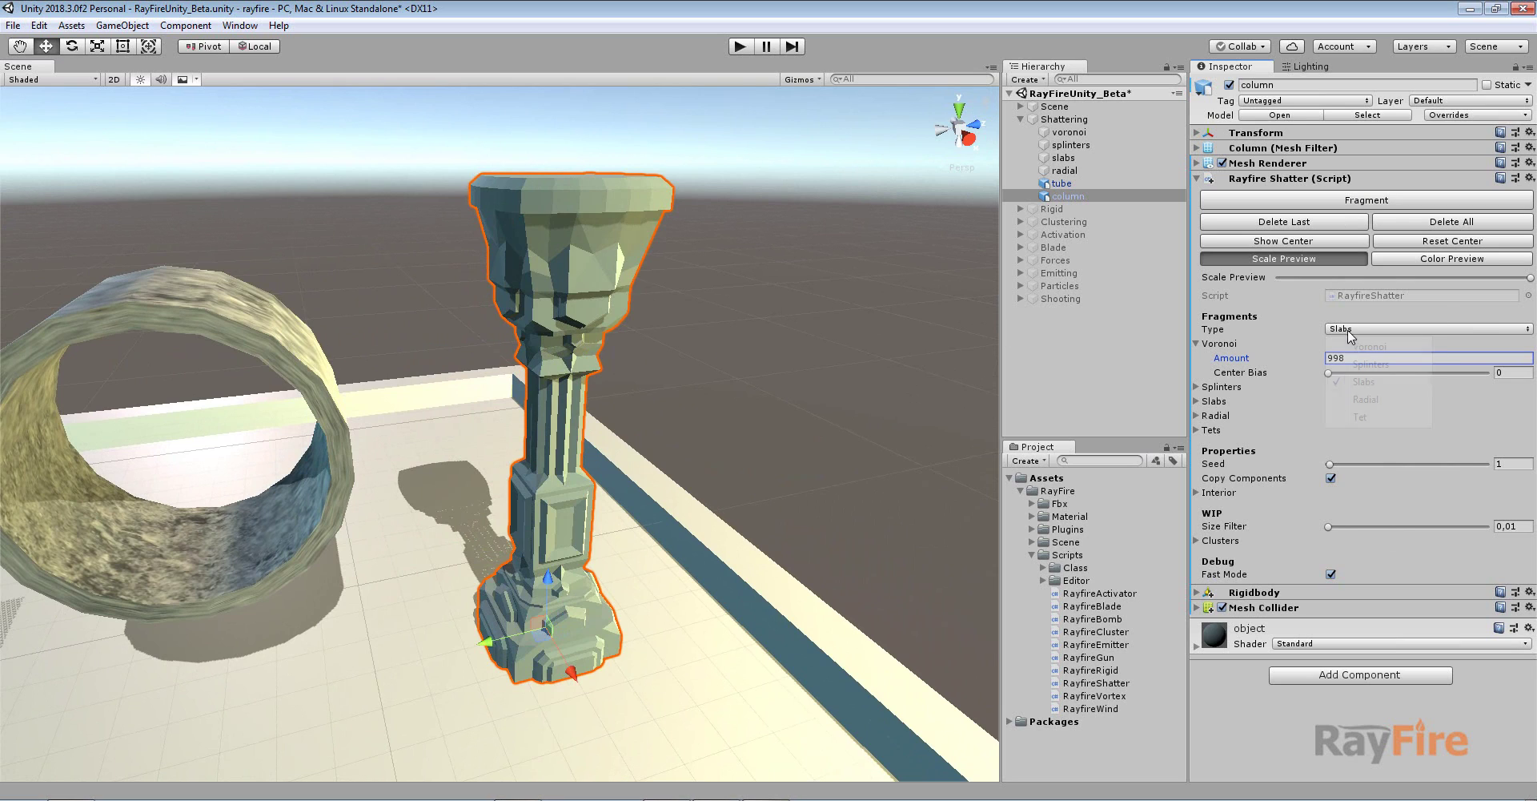
{"action": "left_click", "coordinate": [1355, 342]}
{"action": "left_click", "coordinate": [1350, 200]}
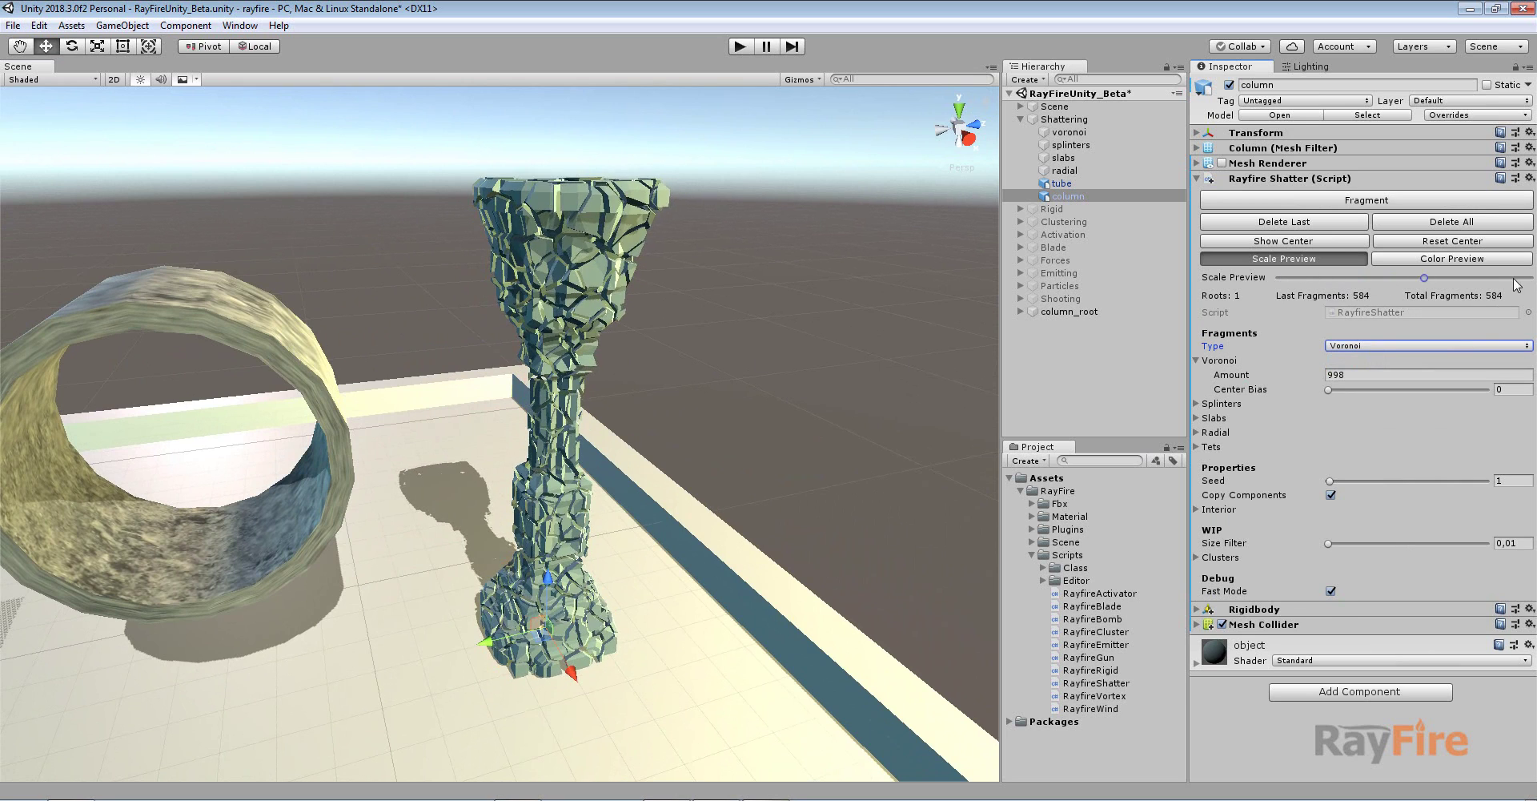
Adjust the scale preview of the column's fragments and delete all of them.
{"action": "mouse_move", "coordinate": [1424, 277]}
{"action": "left_mouse_down"}
{"action": "mouse_move", "coordinate": [1295, 276]}
{"action": "mouse_move", "coordinate": [1454, 274]}
{"action": "left_mouse_up"}
{"action": "left_click", "coordinate": [1452, 222]}
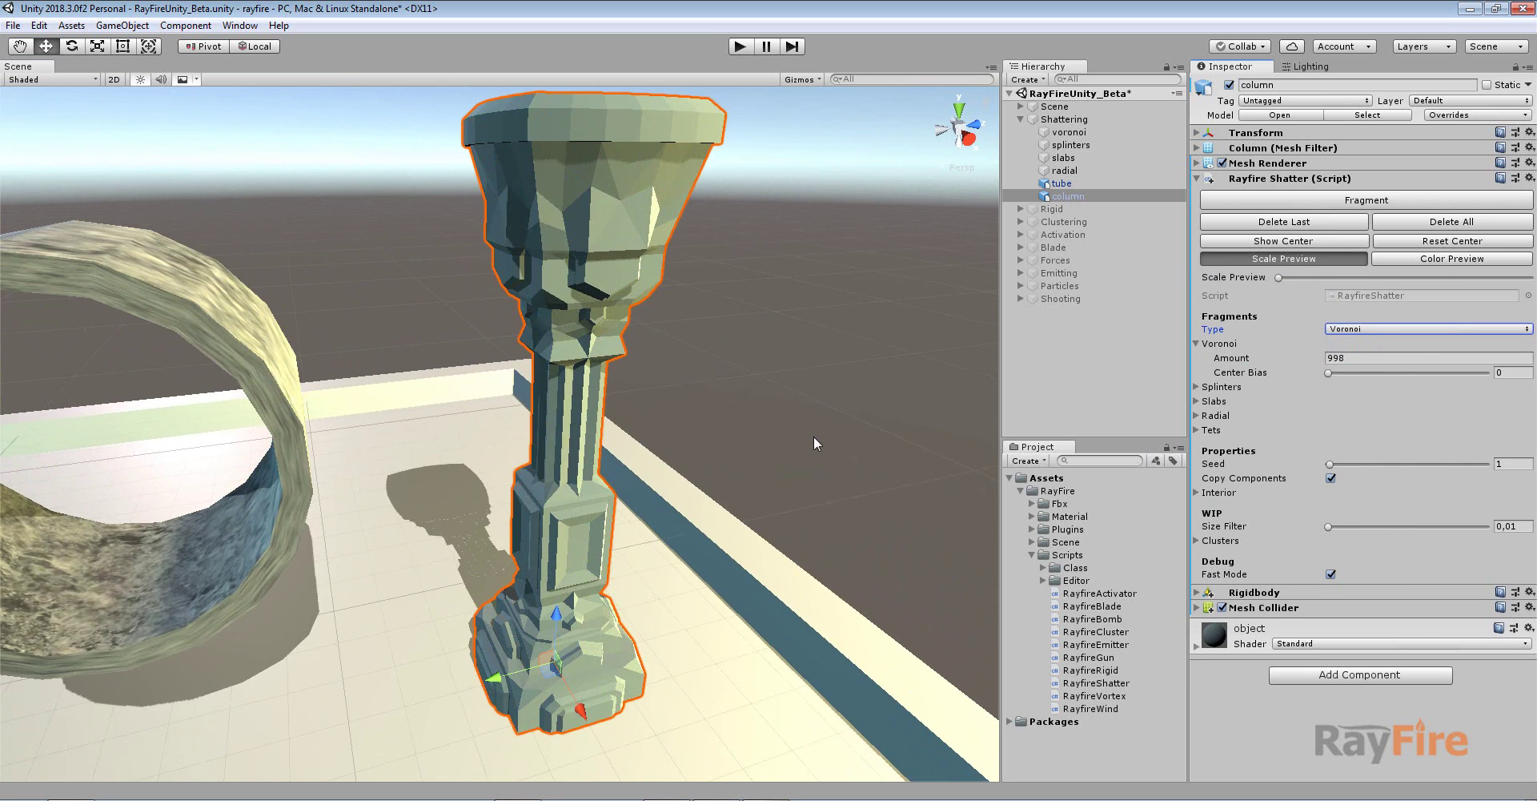
Select the voronoi cube at the far end of the row and frame it in the Scene view.
{"action": "scroll", "coordinate": [813, 437], "scroll_direction": "down", "scroll_amount": 6}
{"action": "middle_click_drag", "start_coordinate": [593, 464], "coordinate": [1018, 483]}
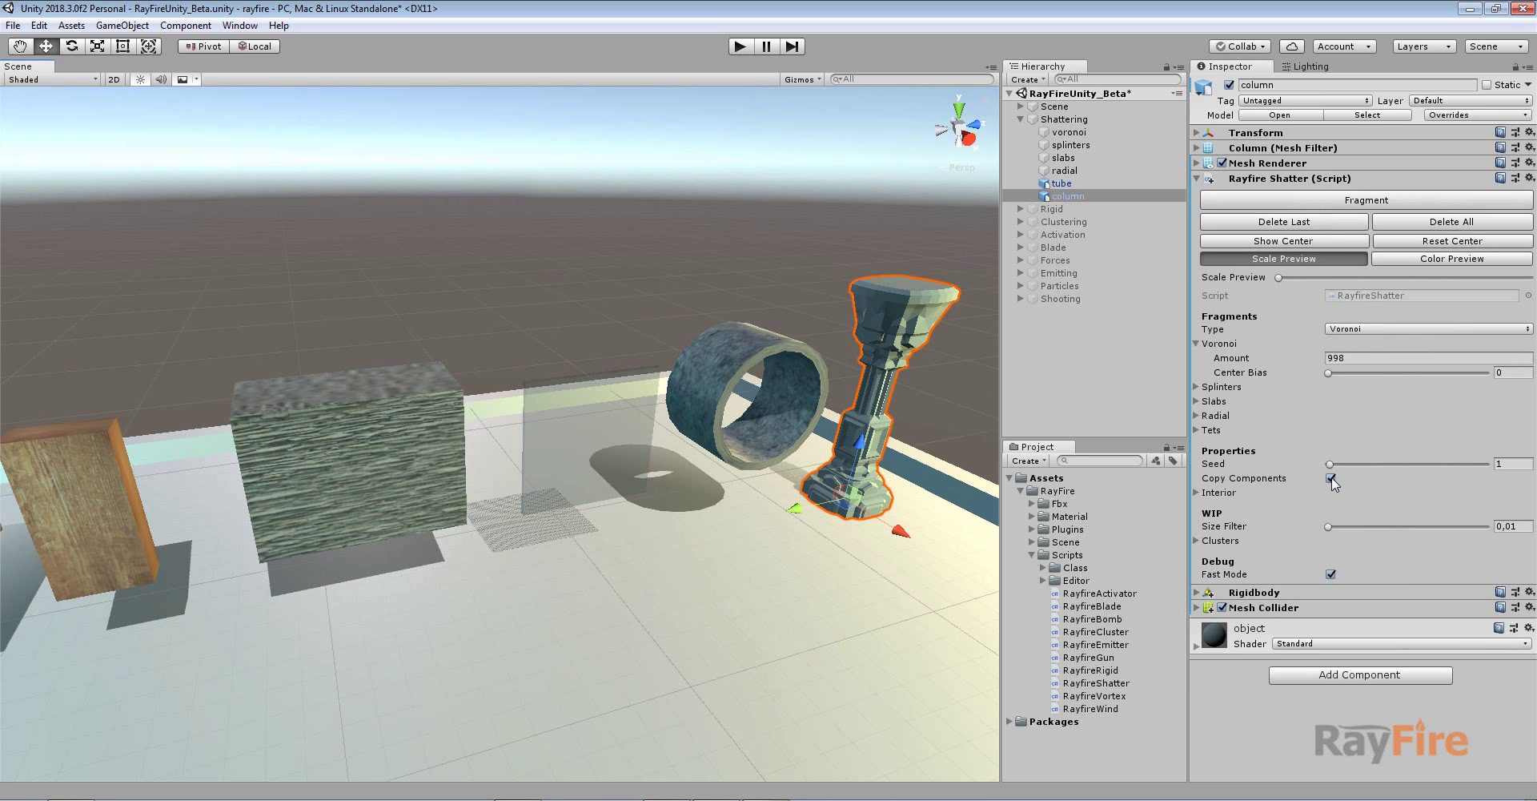
{"action": "right_click_drag", "start_coordinate": [729, 526], "coordinate": [618, 417]}
{"action": "double_click", "coordinate": [1069, 132]}
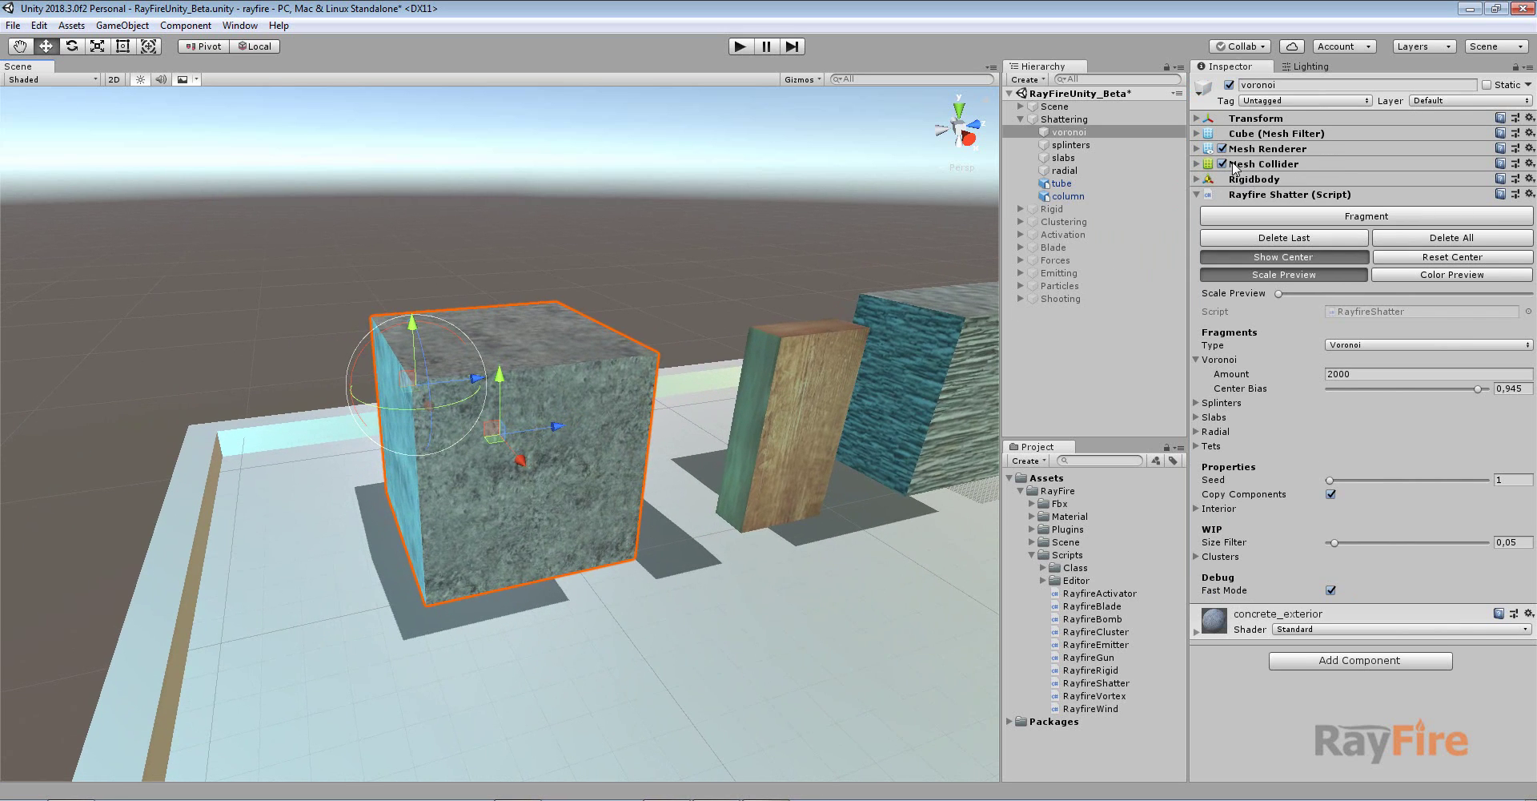
Run the scene in play mode to check how the unfragmented objects fall, and stop it.
{"action": "scroll", "coordinate": [817, 166], "scroll_direction": "down", "scroll_amount": 3}
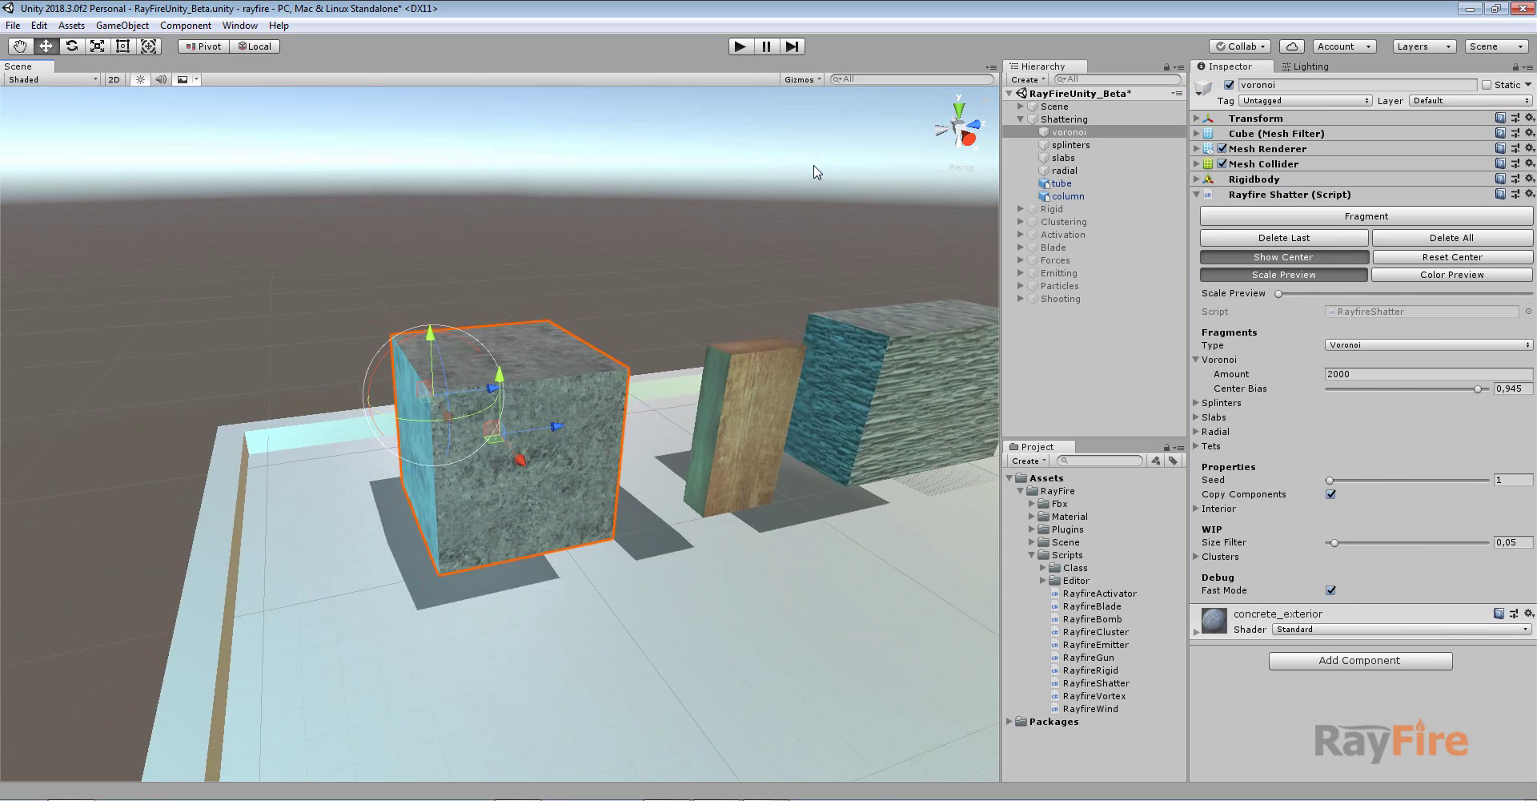
{"action": "middle_click_drag", "start_coordinate": [817, 167], "coordinate": [631, 203]}
{"action": "scroll", "coordinate": [696, 143], "scroll_direction": "down", "scroll_amount": 2}
{"action": "left_click", "coordinate": [739, 50]}
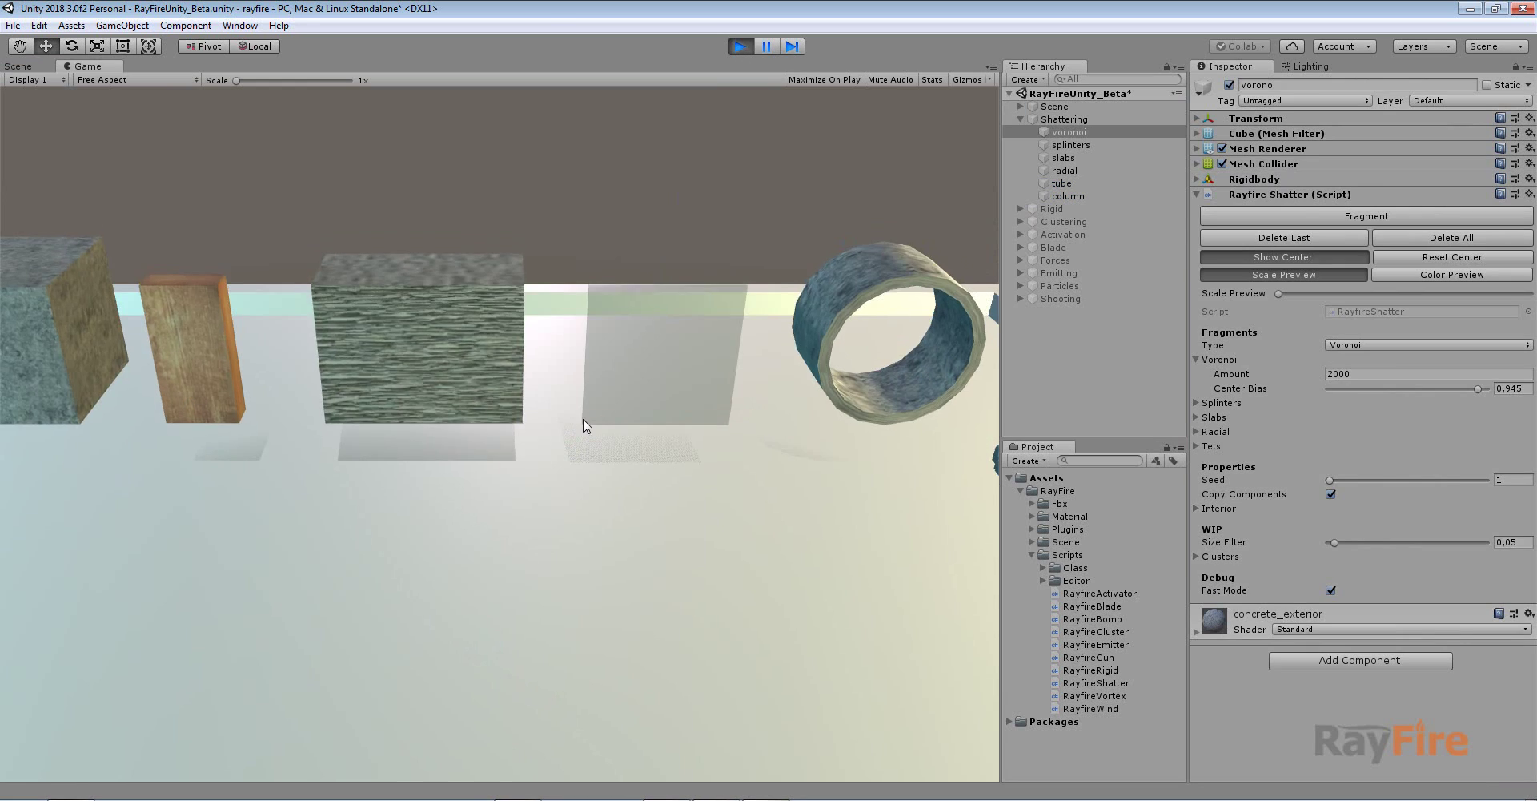
{"action": "left_click", "coordinate": [737, 46]}
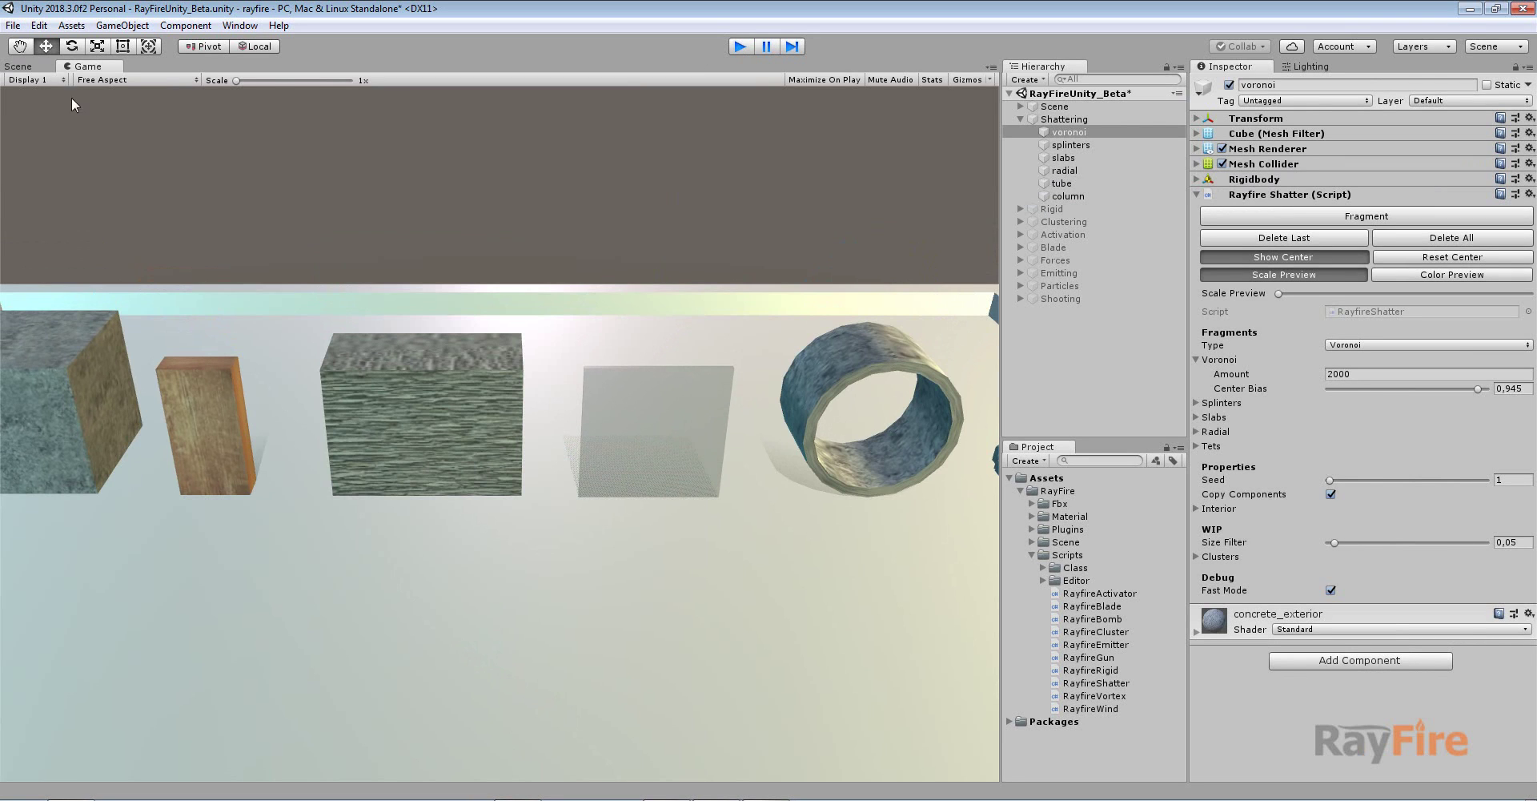
Set the voronoi cube's Amount to 1000 and fragment it.
{"action": "scroll", "coordinate": [445, 247], "scroll_direction": "down", "scroll_amount": 2}
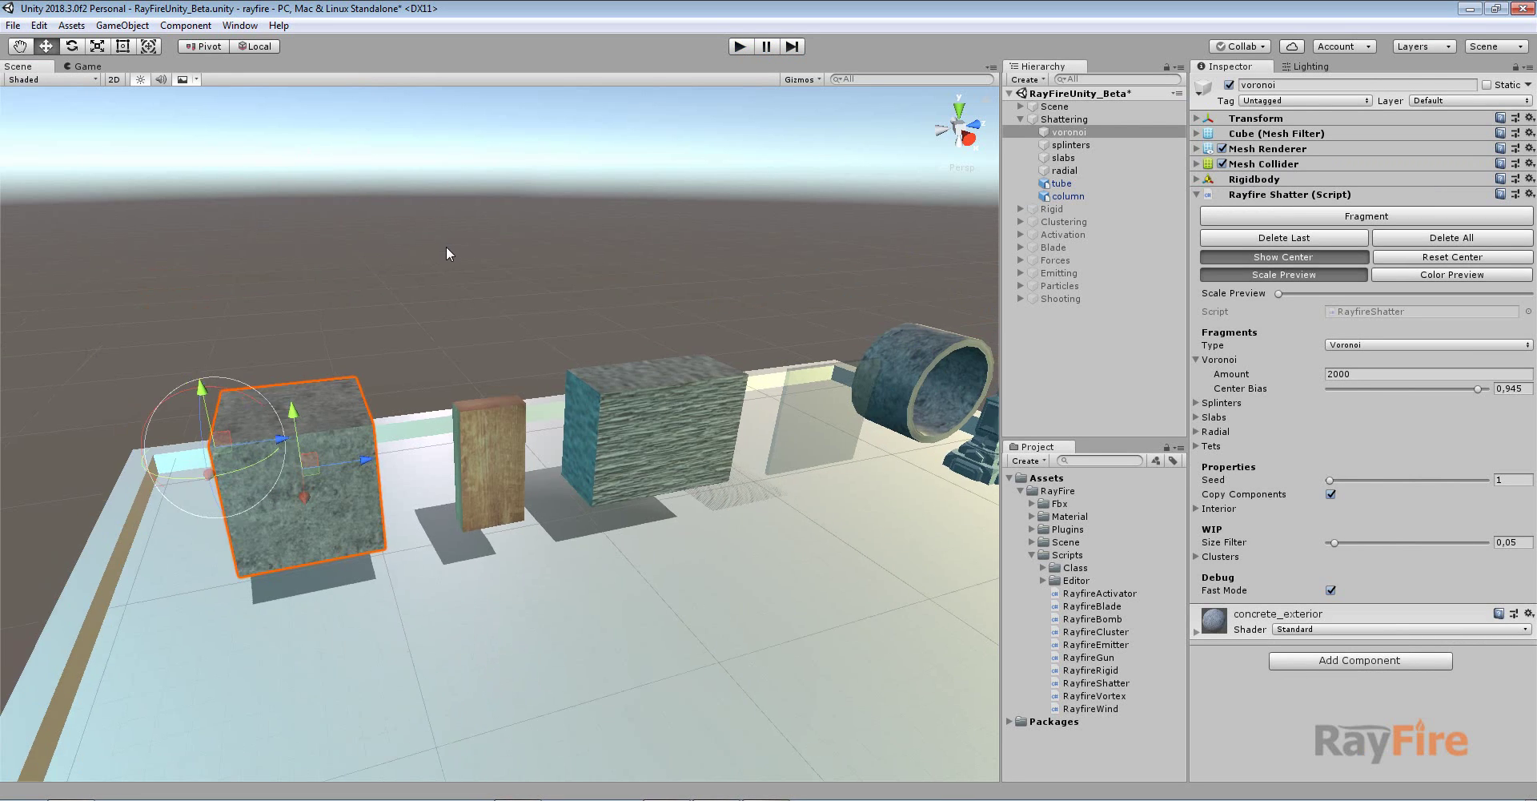
{"action": "left_click", "coordinate": [1357, 373]}
{"action": "type", "text": "100"}
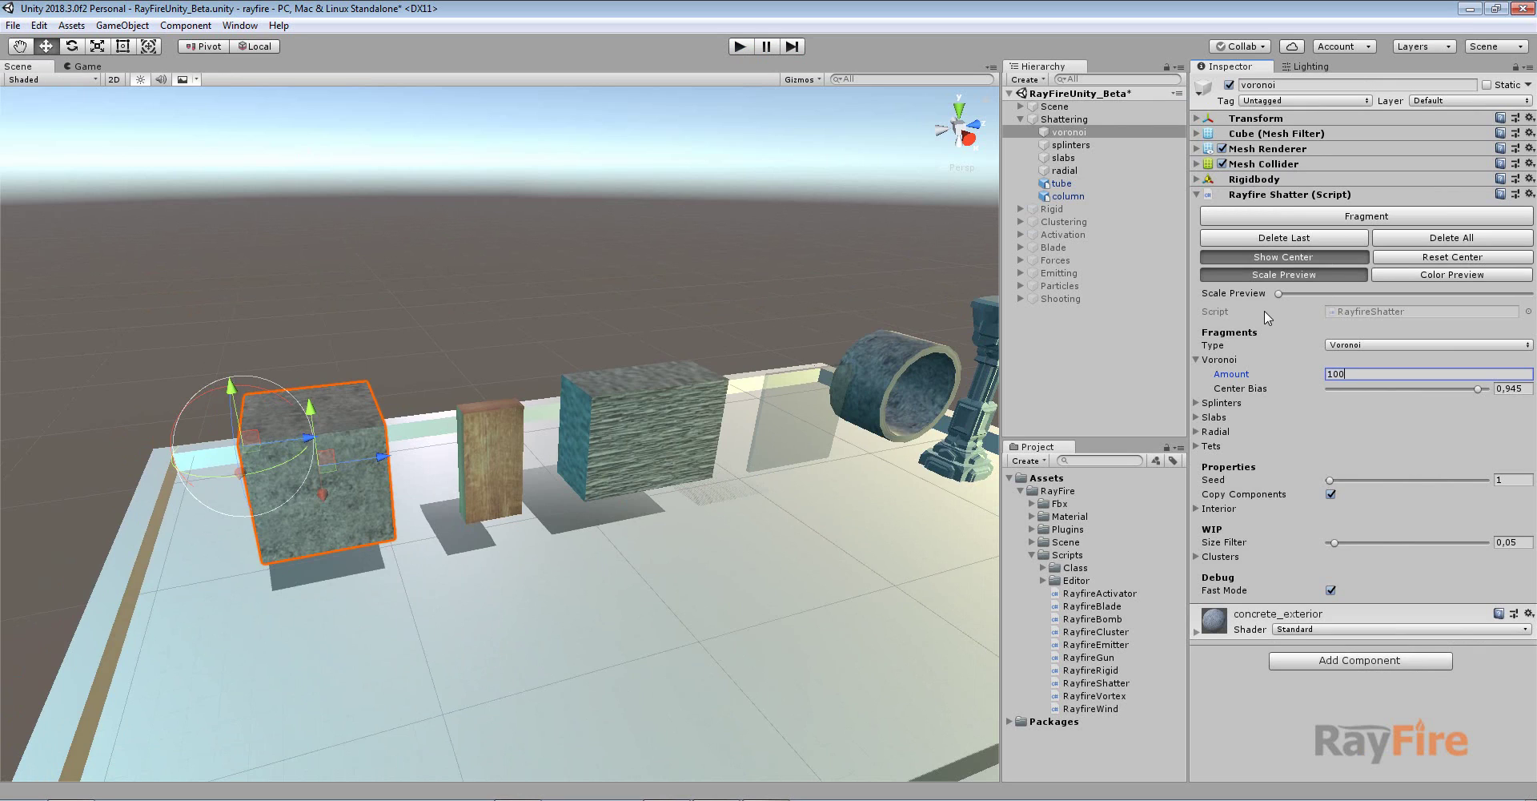
{"action": "type", "text": "0"}
{"action": "left_click", "coordinate": [1365, 217]}
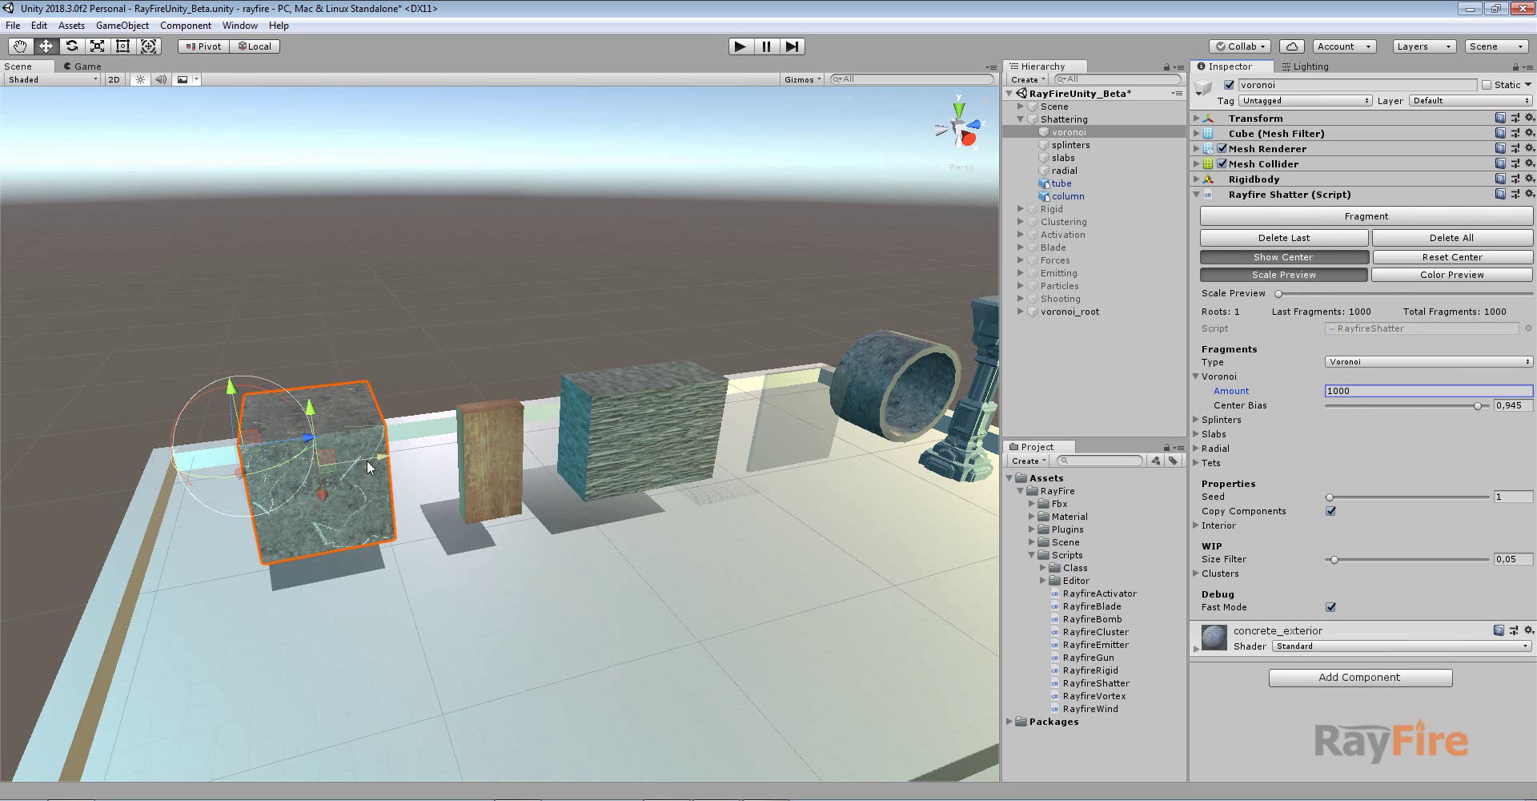
Move the original cube away from its fragments and inspect the Mesh Collider settings of a single fragment.
{"action": "left_click_drag", "start_coordinate": [367, 460], "coordinate": [201, 466]}
{"action": "left_click", "coordinate": [367, 440]}
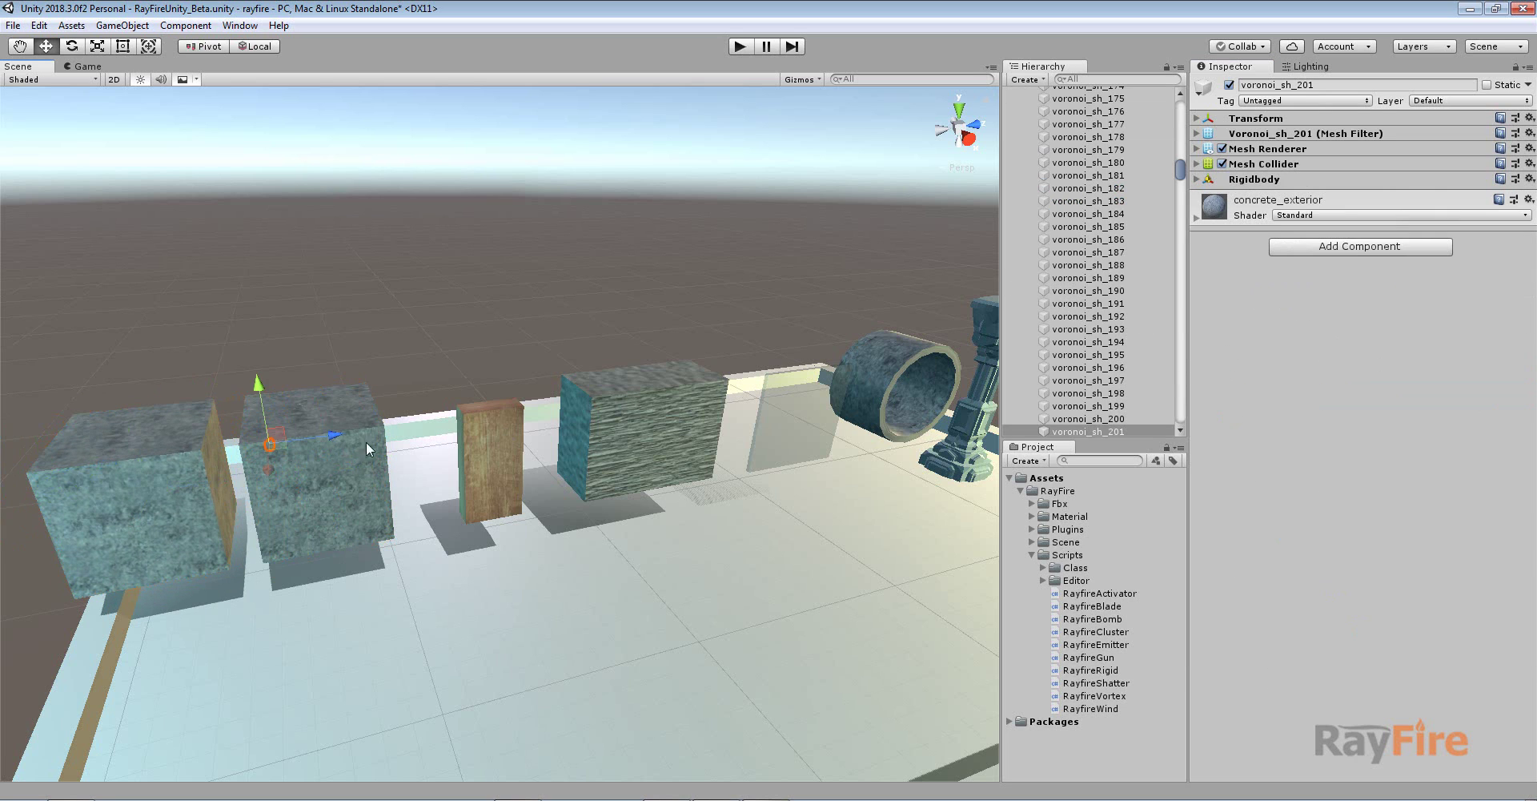
{"action": "left_click", "coordinate": [1198, 163]}
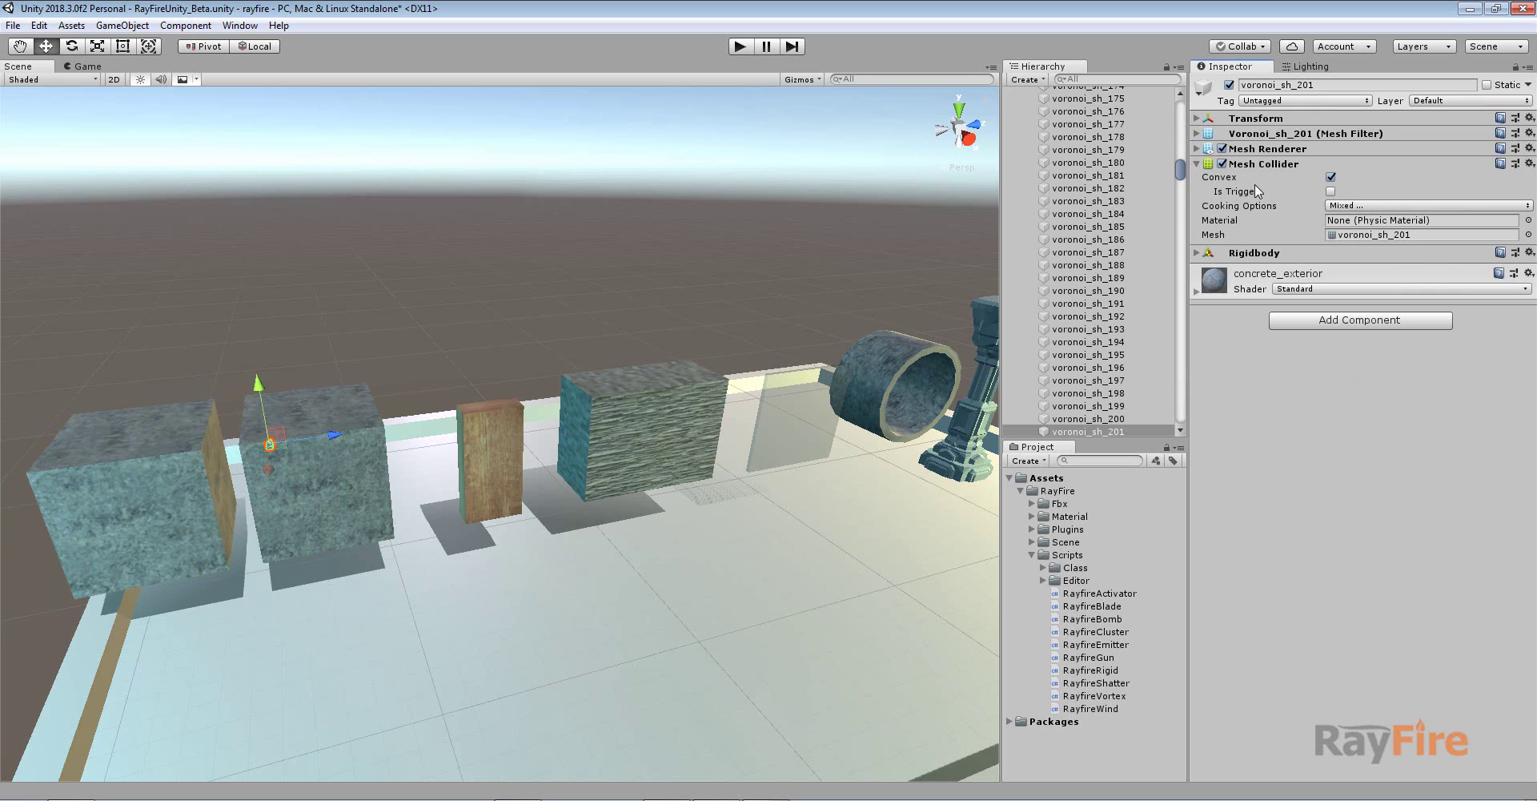
{"action": "left_click", "coordinate": [1331, 178]}
{"action": "left_click", "coordinate": [1197, 165]}
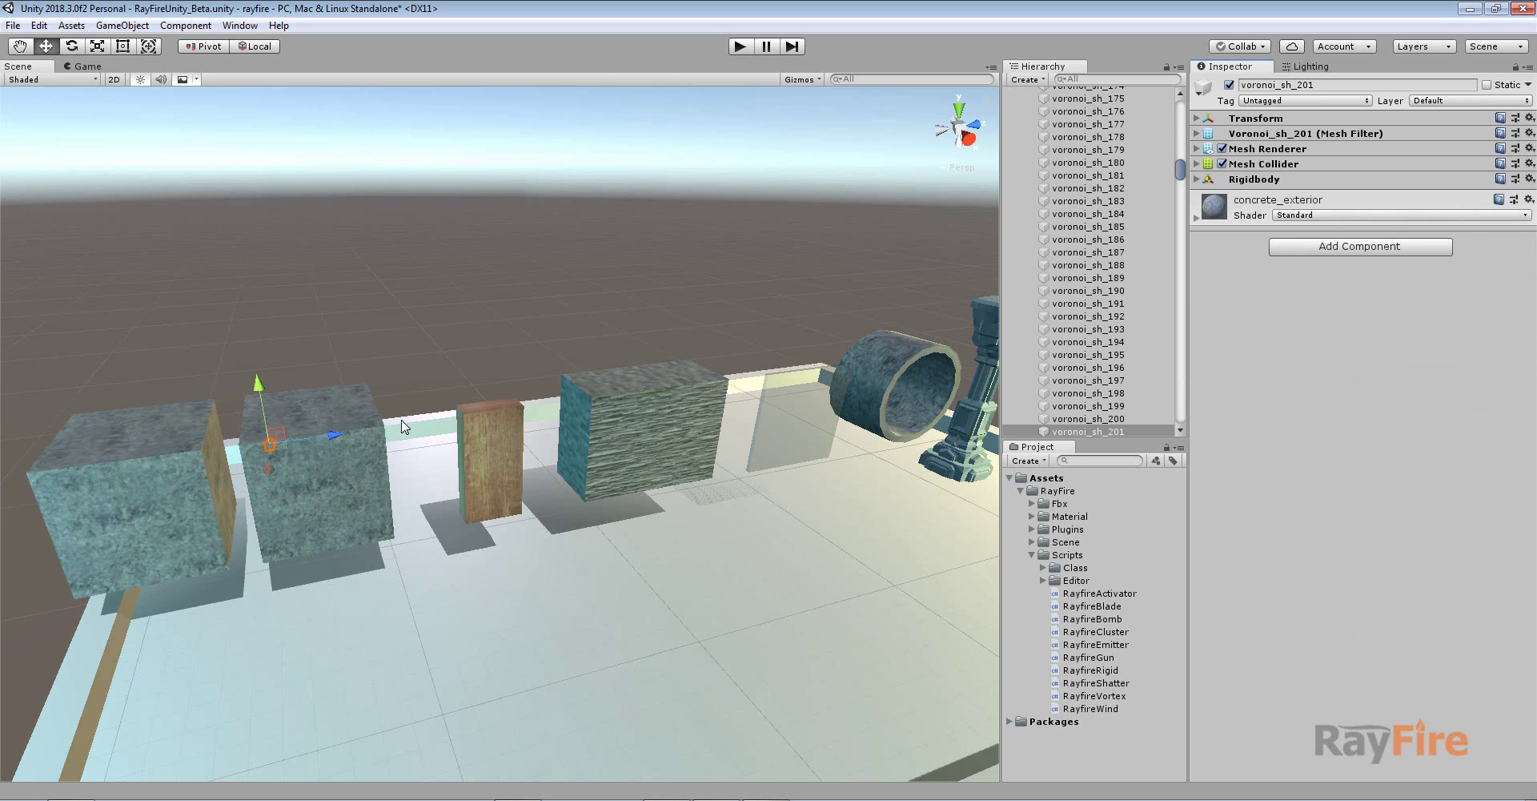
Delete the voronoi cube's fragments and move the original cube back near its former place.
{"action": "left_click", "coordinate": [205, 441]}
{"action": "left_click", "coordinate": [1308, 240]}
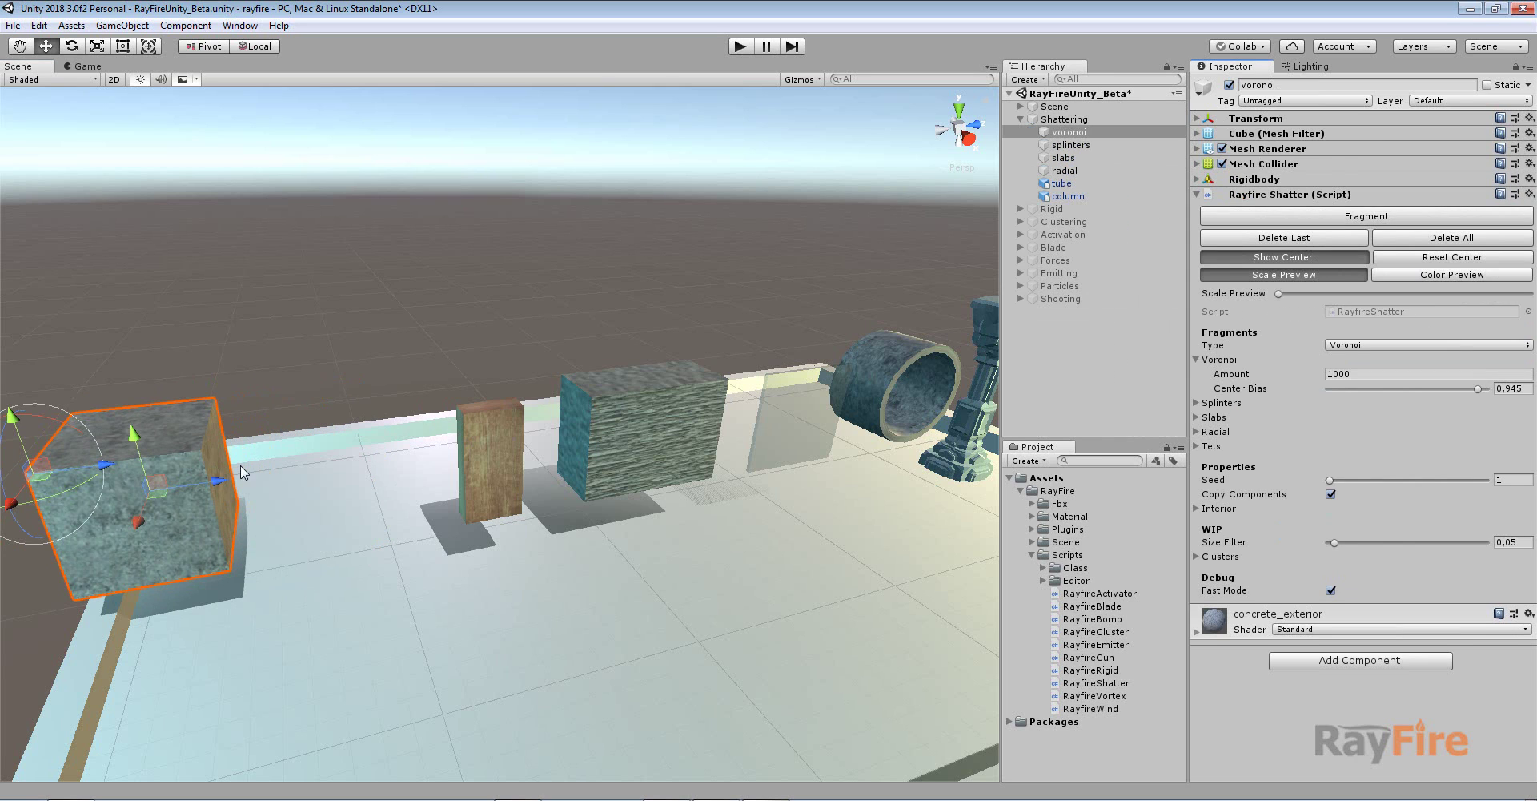
{"action": "left_click", "coordinate": [184, 478]}
{"action": "left_click", "coordinate": [194, 484]}
{"action": "left_click_drag", "start_coordinate": [209, 479], "coordinate": [371, 461]}
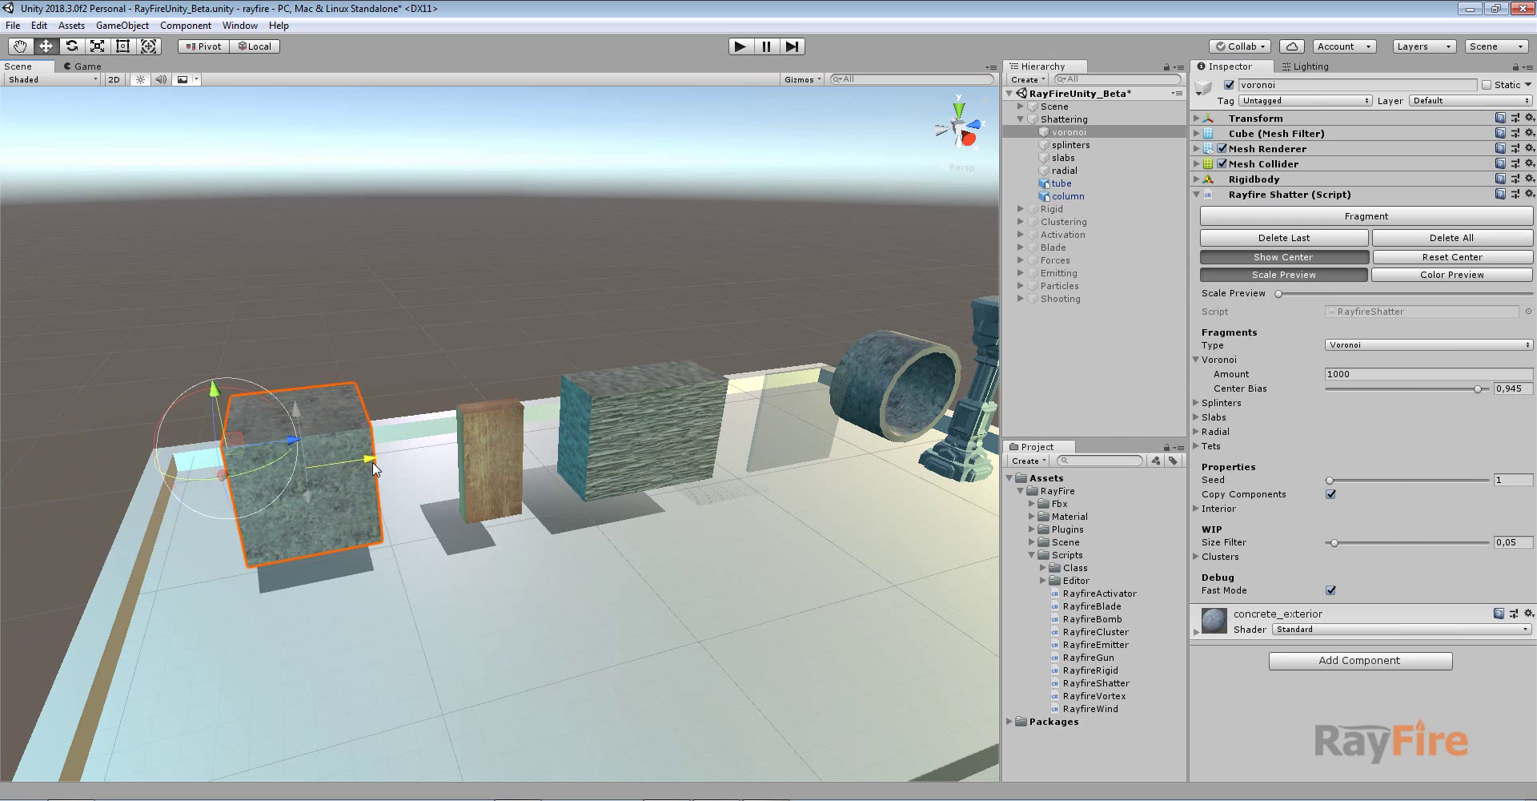
Hide the voronoi cube's center gizmo, turn off Copy Components and fragment the cube again.
{"action": "left_click", "coordinate": [1320, 256]}
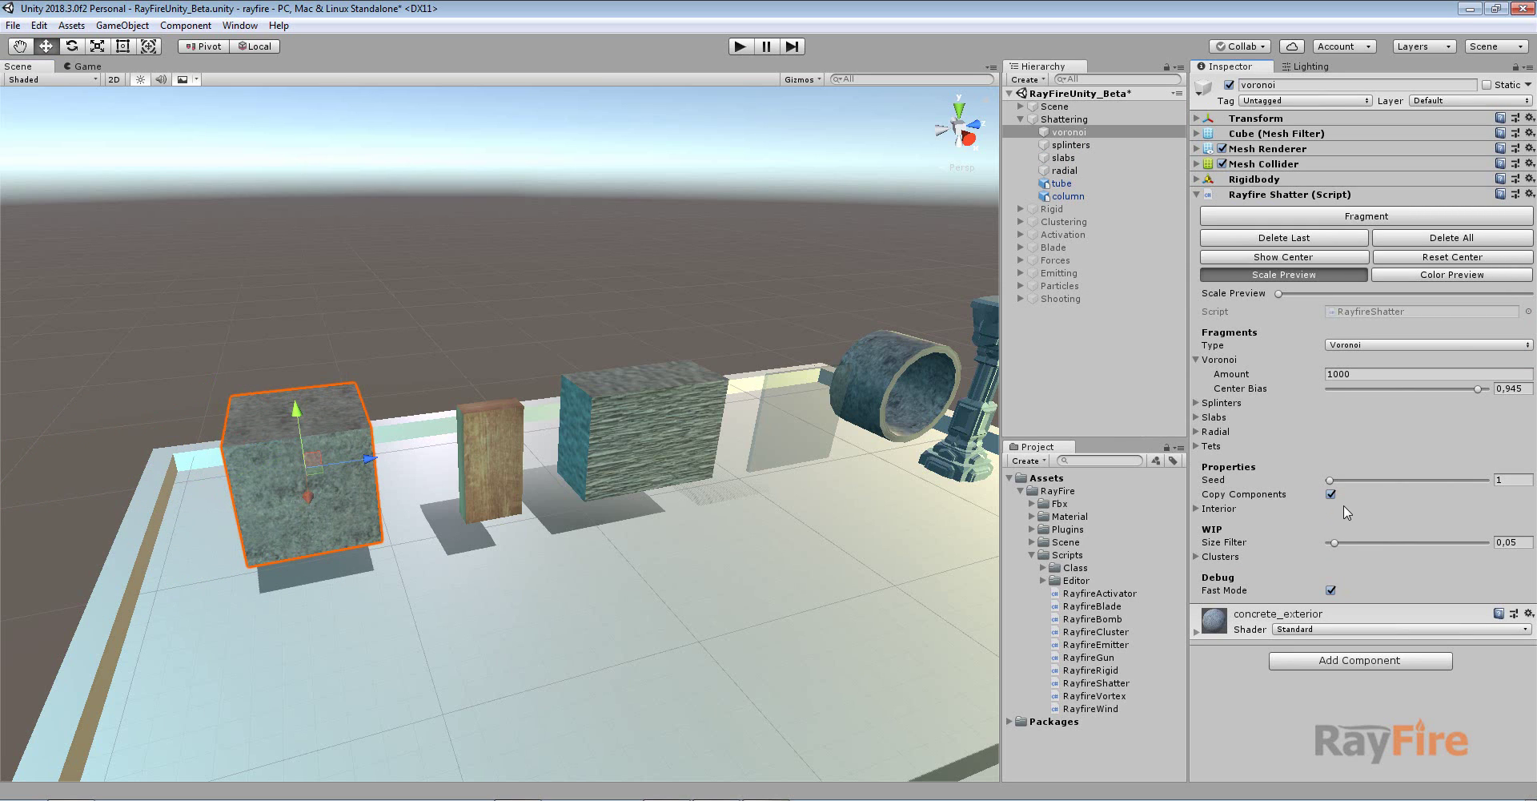
{"action": "left_click", "coordinate": [1331, 494]}
{"action": "left_click", "coordinate": [1335, 219]}
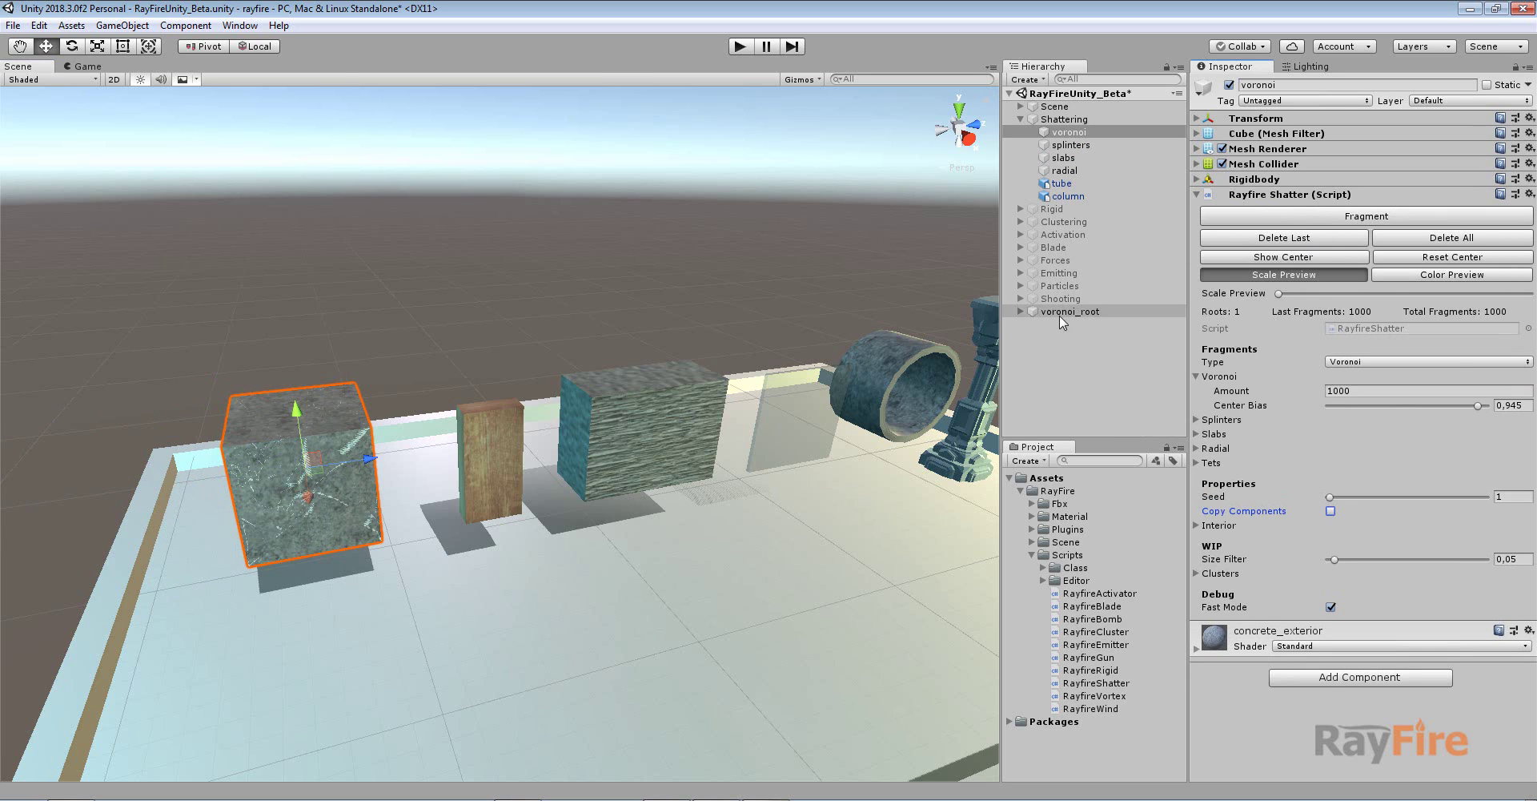
Inspect the components of a single voronoi fragment, then undo back to the original cube at its former place.
{"action": "left_click", "coordinate": [373, 437]}
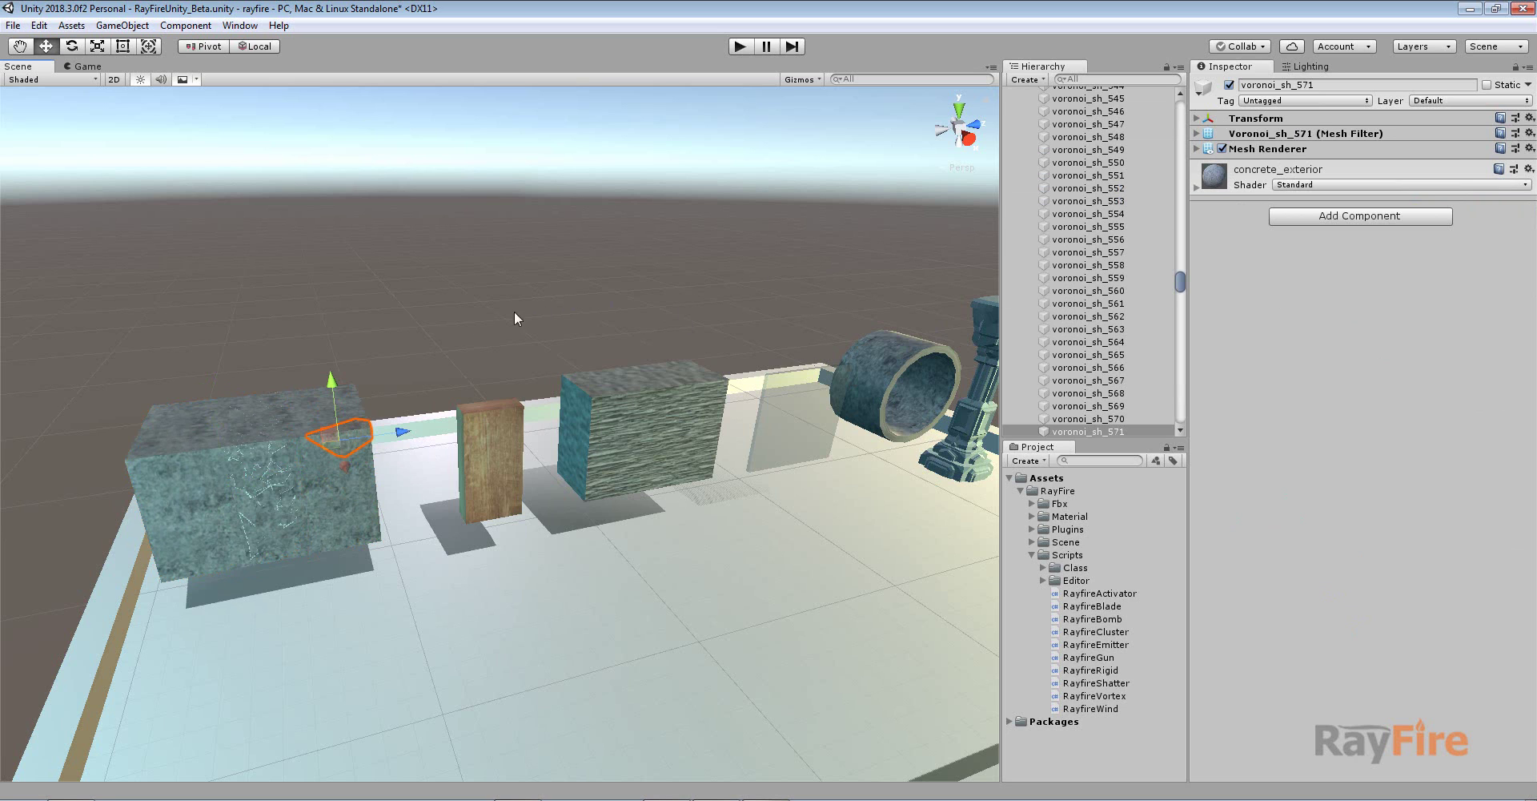
{"action": "middle_click_drag", "start_coordinate": [457, 326], "coordinate": [470, 324]}
{"action": "scroll", "coordinate": [471, 325], "scroll_direction": "up", "scroll_amount": 1}
{"action": "key", "text": "ctrl+z"}
{"action": "key", "text": "ctrl+z"}
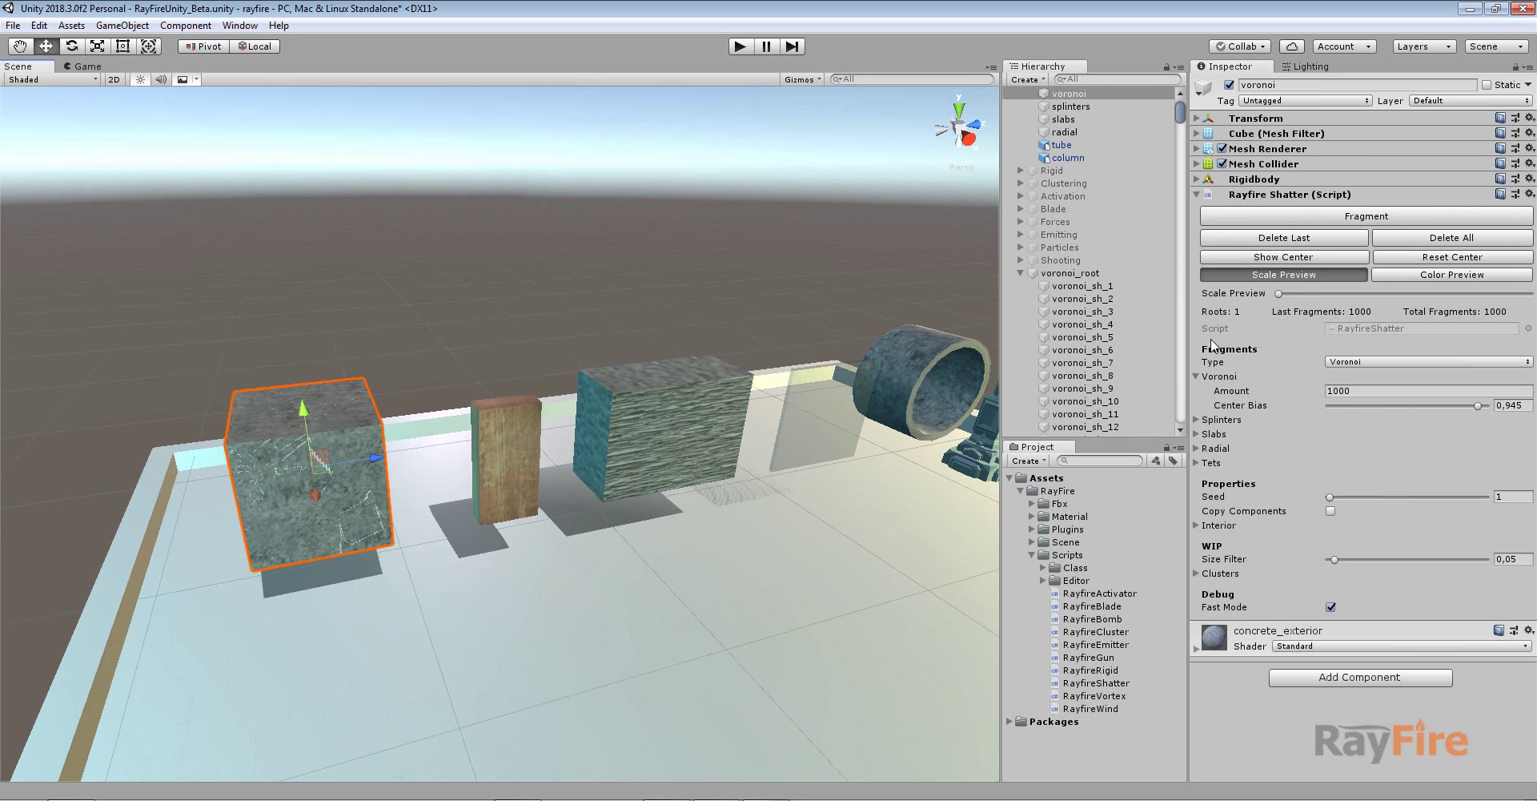
Delete the voronoi cube's fragments, turn on Copy Components and fragment the cube again.
{"action": "left_click", "coordinate": [1271, 238]}
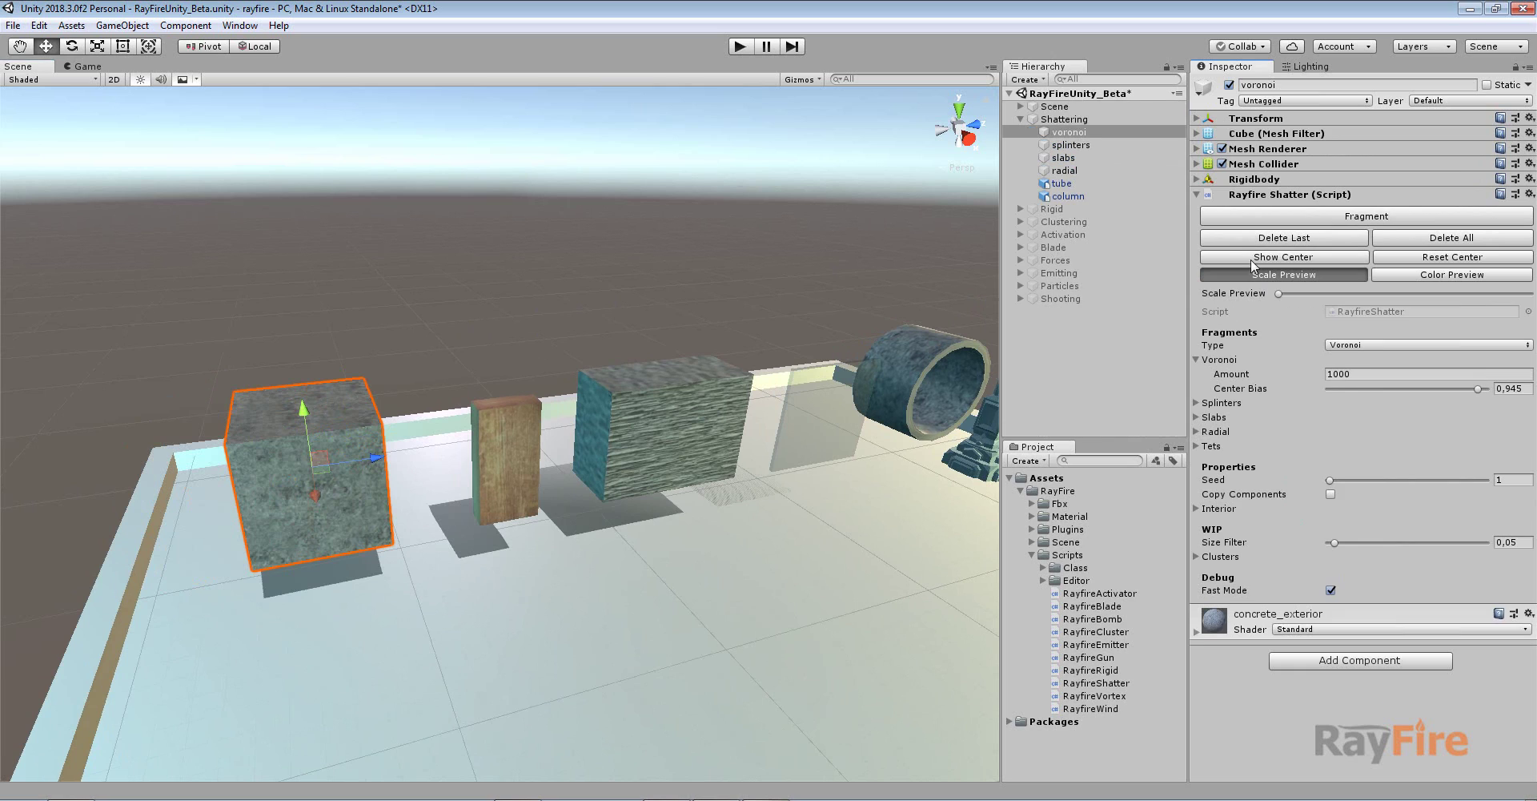
{"action": "left_click", "coordinate": [1330, 494]}
{"action": "left_click", "coordinate": [1280, 218]}
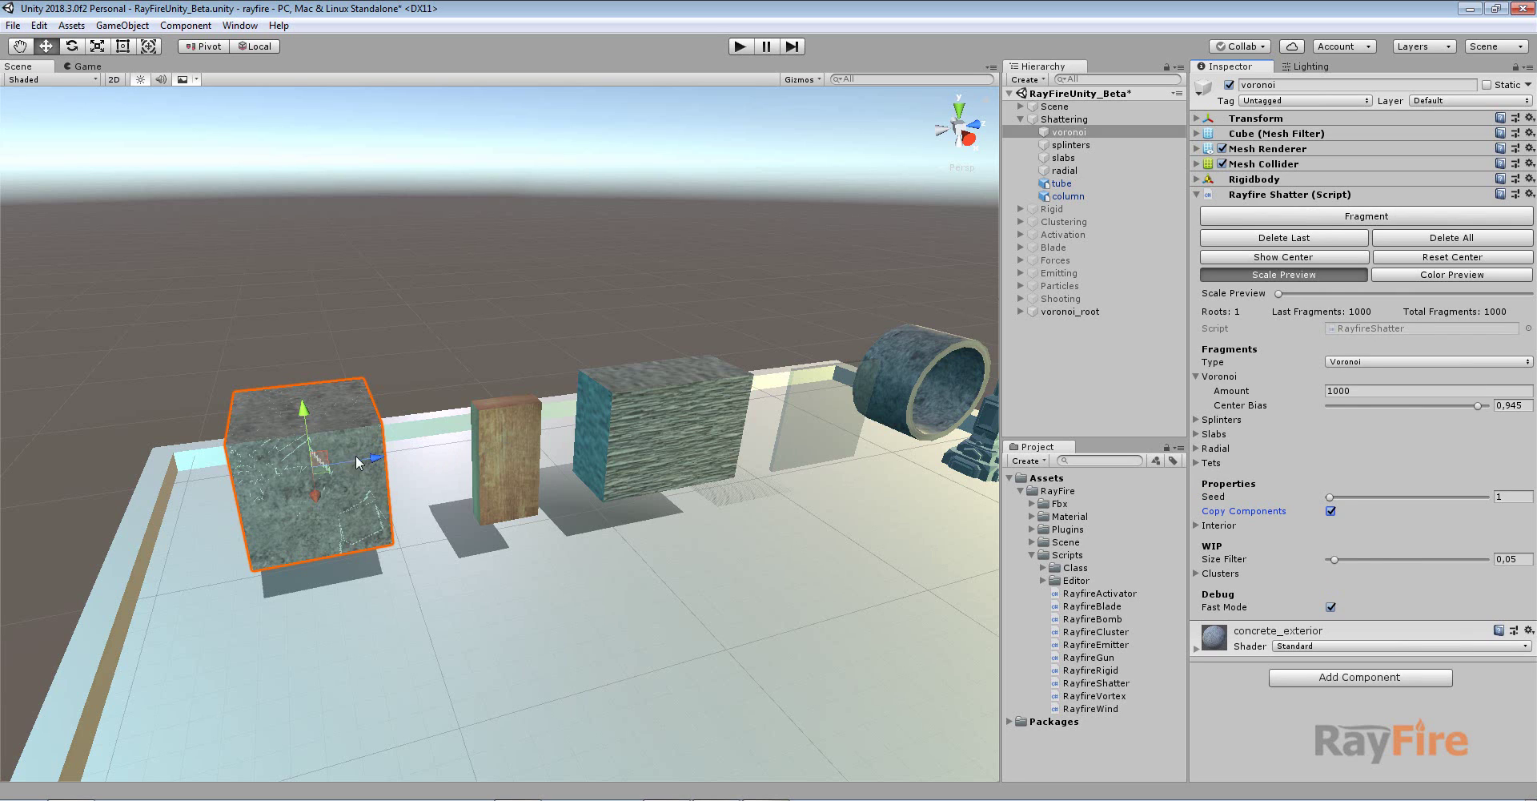
Move the original voronoi cube away from its fragments and run the scene briefly in Play mode.
{"action": "left_click_drag", "start_coordinate": [329, 458], "coordinate": [128, 398]}
{"action": "left_click", "coordinate": [740, 45]}
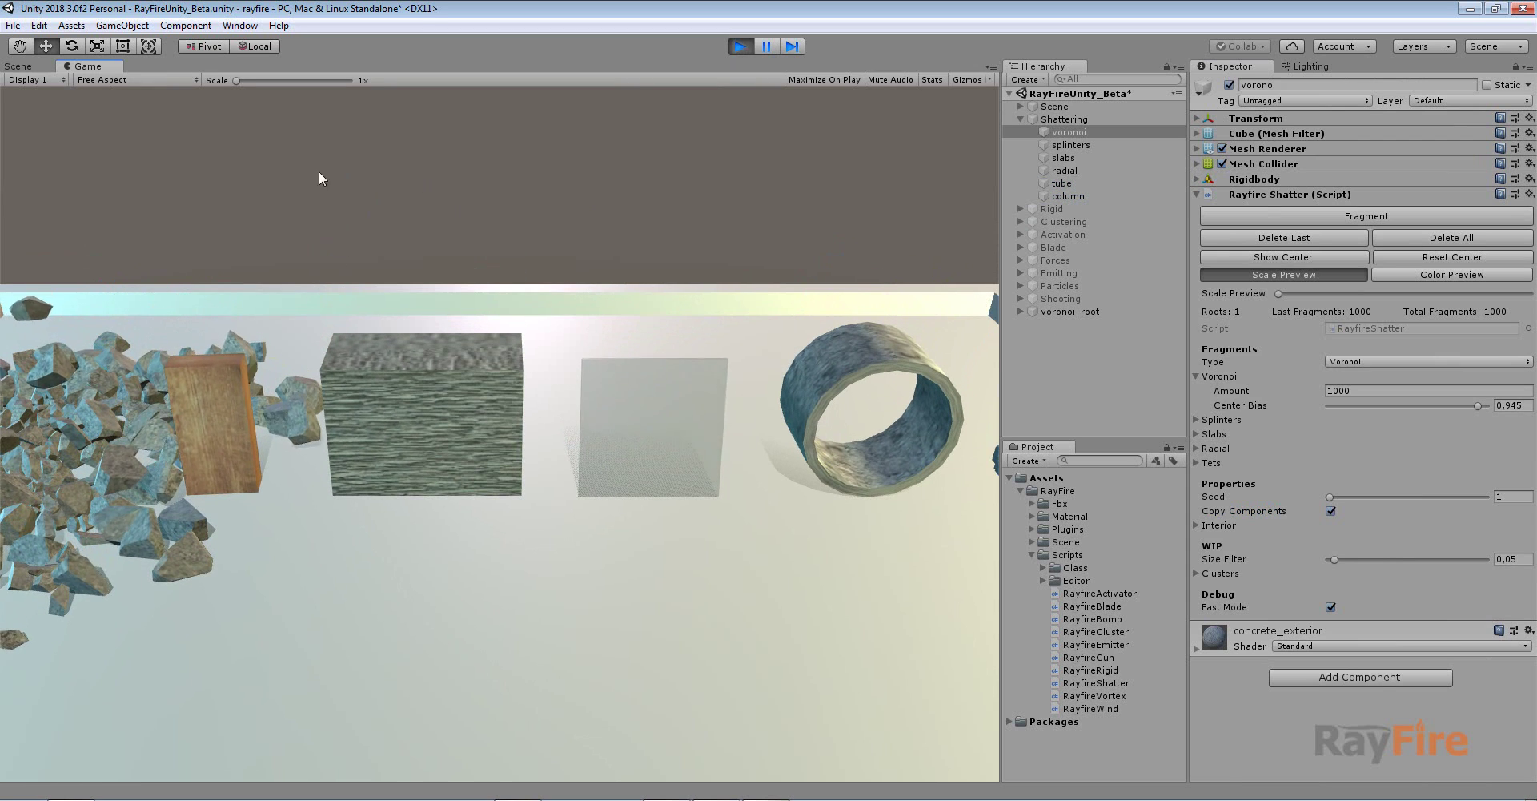
{"action": "left_click", "coordinate": [741, 46]}
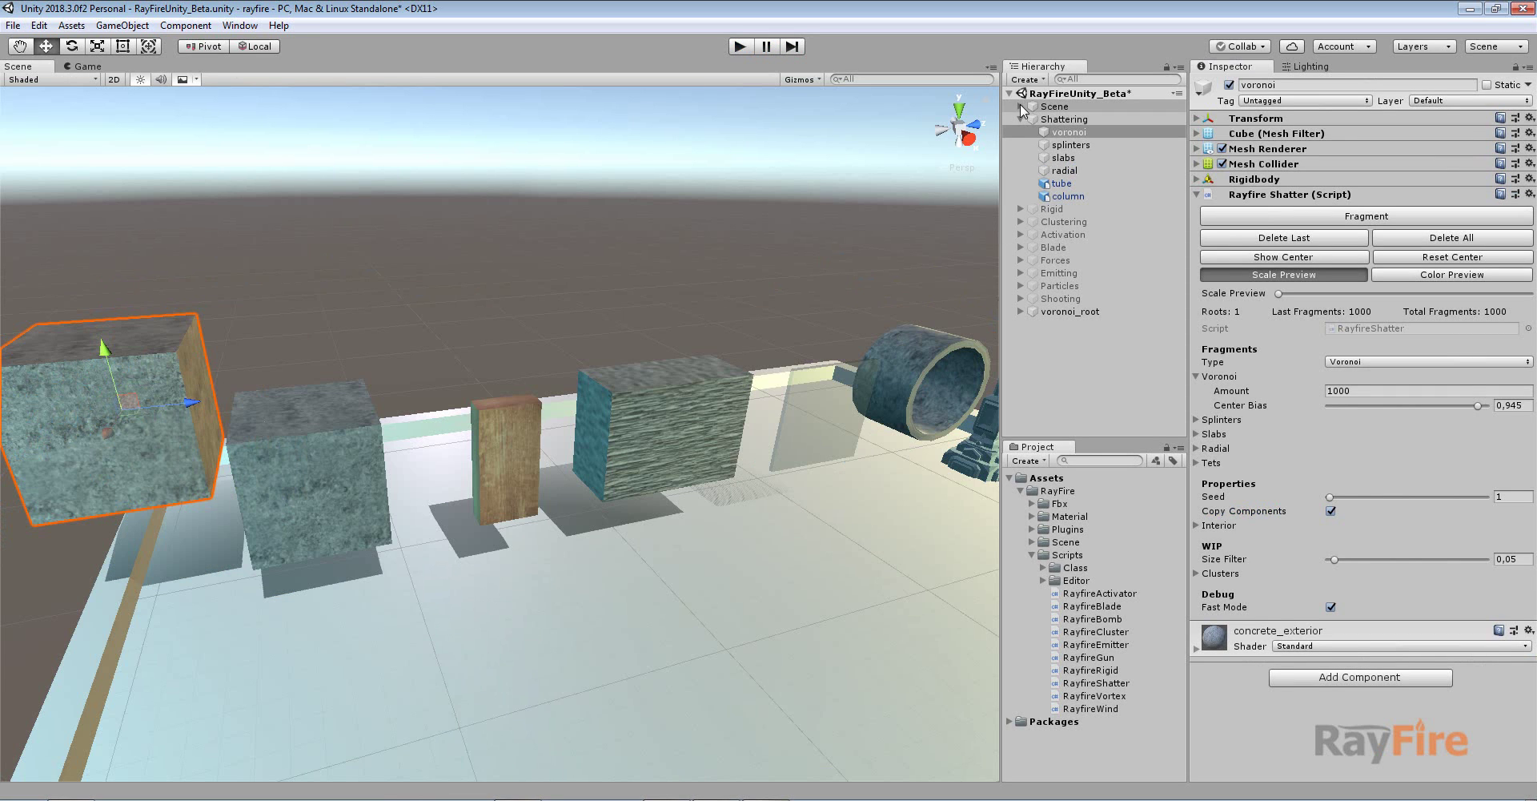
Reposition the Main Camera so that its preview frames the whole row of sample objects.
{"action": "left_click", "coordinate": [1021, 107]}
{"action": "left_click", "coordinate": [1073, 120]}
{"action": "key", "text": "f"}
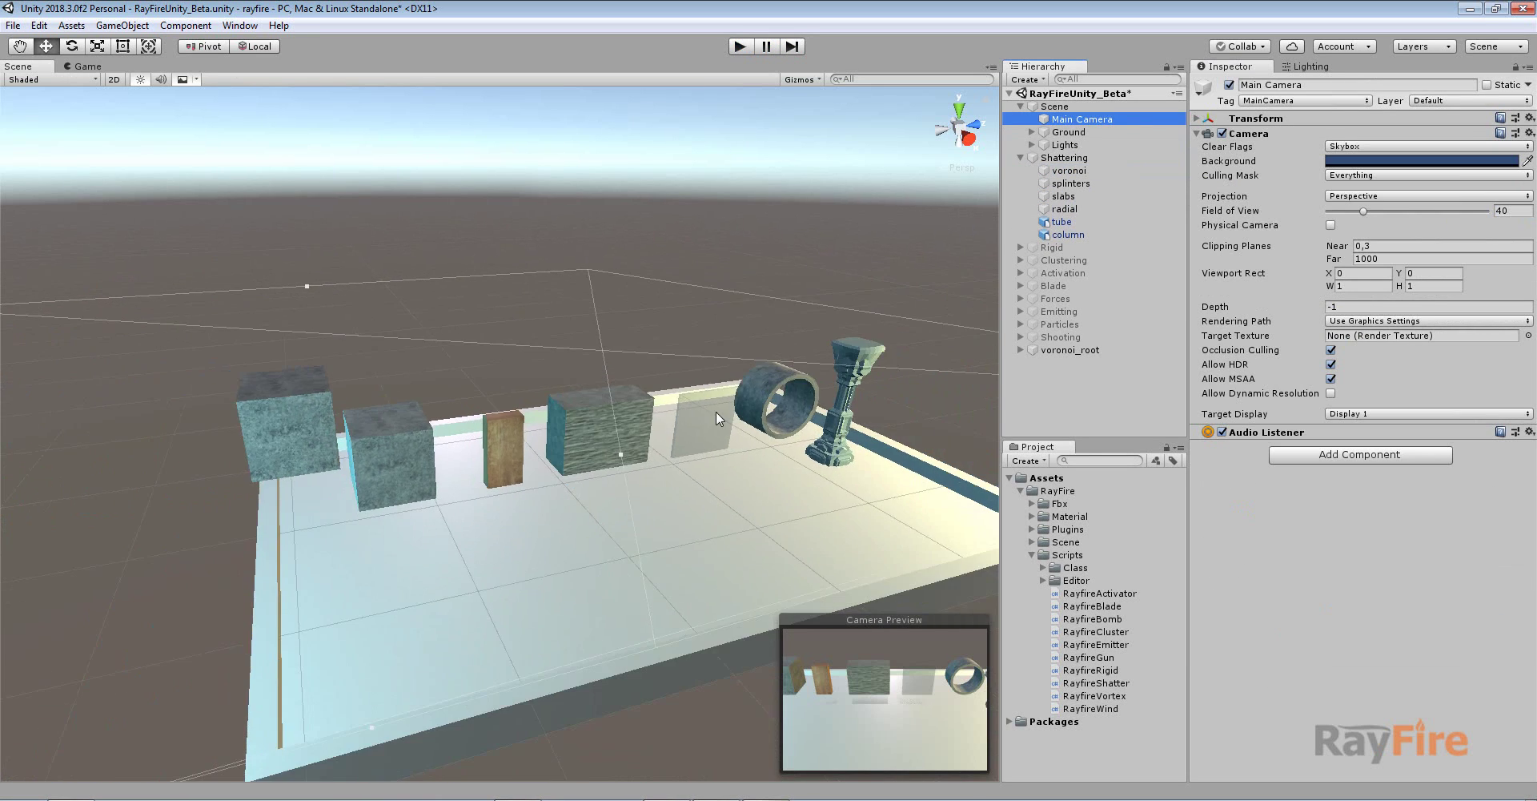
{"action": "left_click_drag", "start_coordinate": [708, 392], "coordinate": [791, 378]}
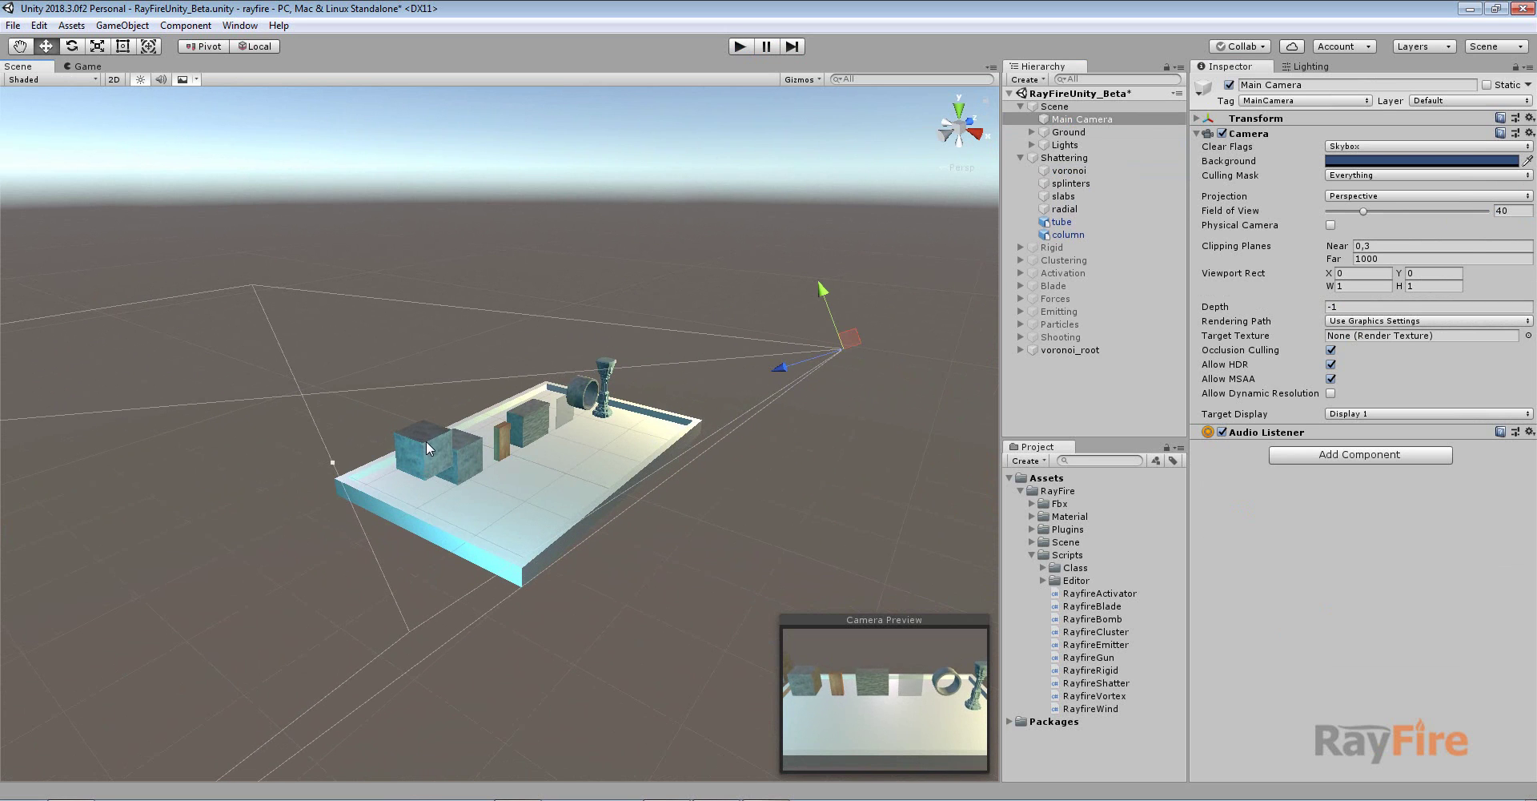
Move the original voronoi cube up so it floats above its fragments.
{"action": "left_click", "coordinate": [429, 447]}
{"action": "key", "text": "f"}
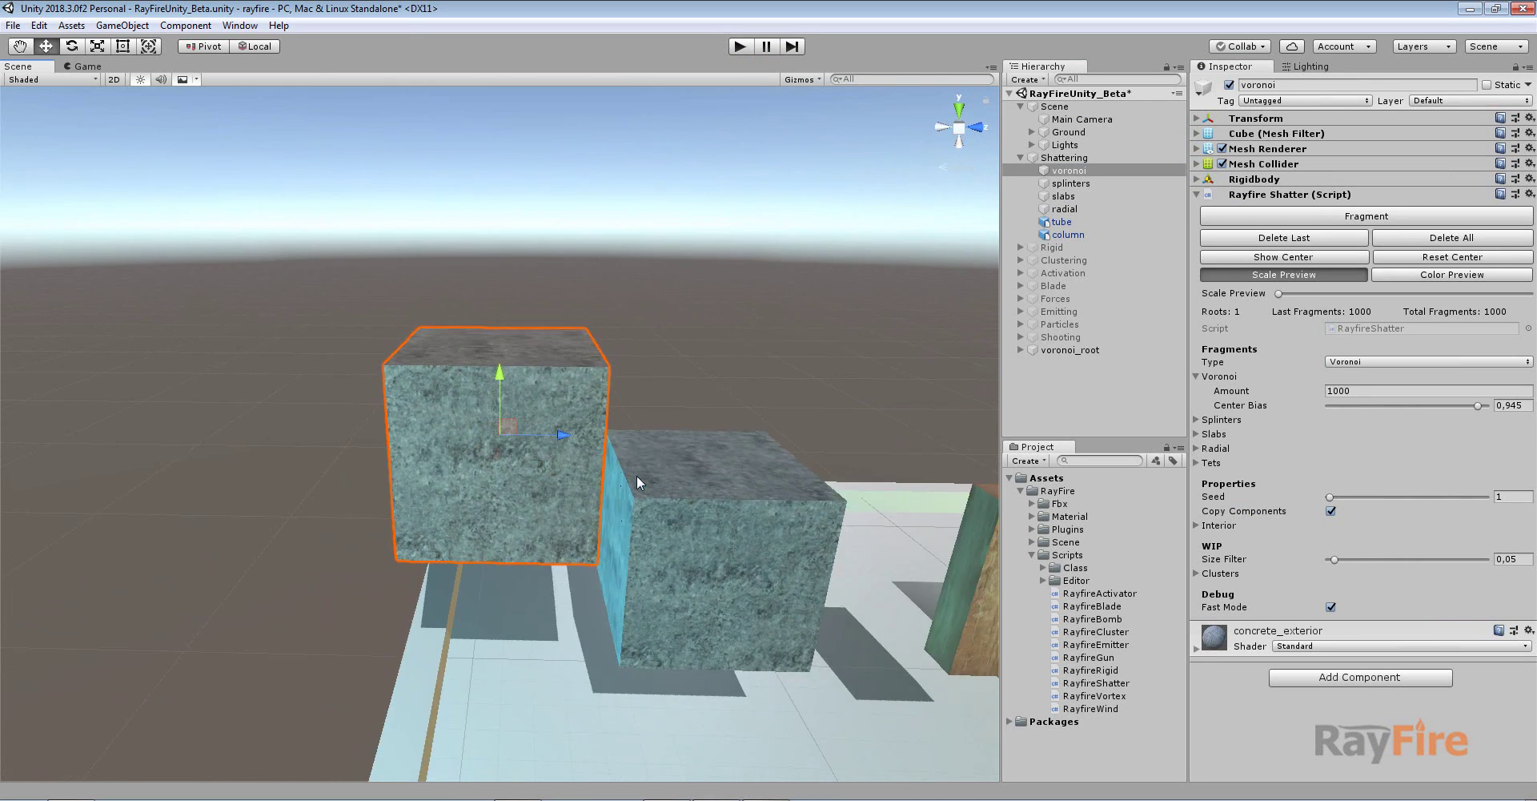
{"action": "left_click_drag", "start_coordinate": [456, 422], "coordinate": [679, 246]}
Fragment the wooden splinters block, preview its fragments at a reduced scale and delete them.
{"action": "middle_click_drag", "start_coordinate": [919, 514], "coordinate": [575, 475]}
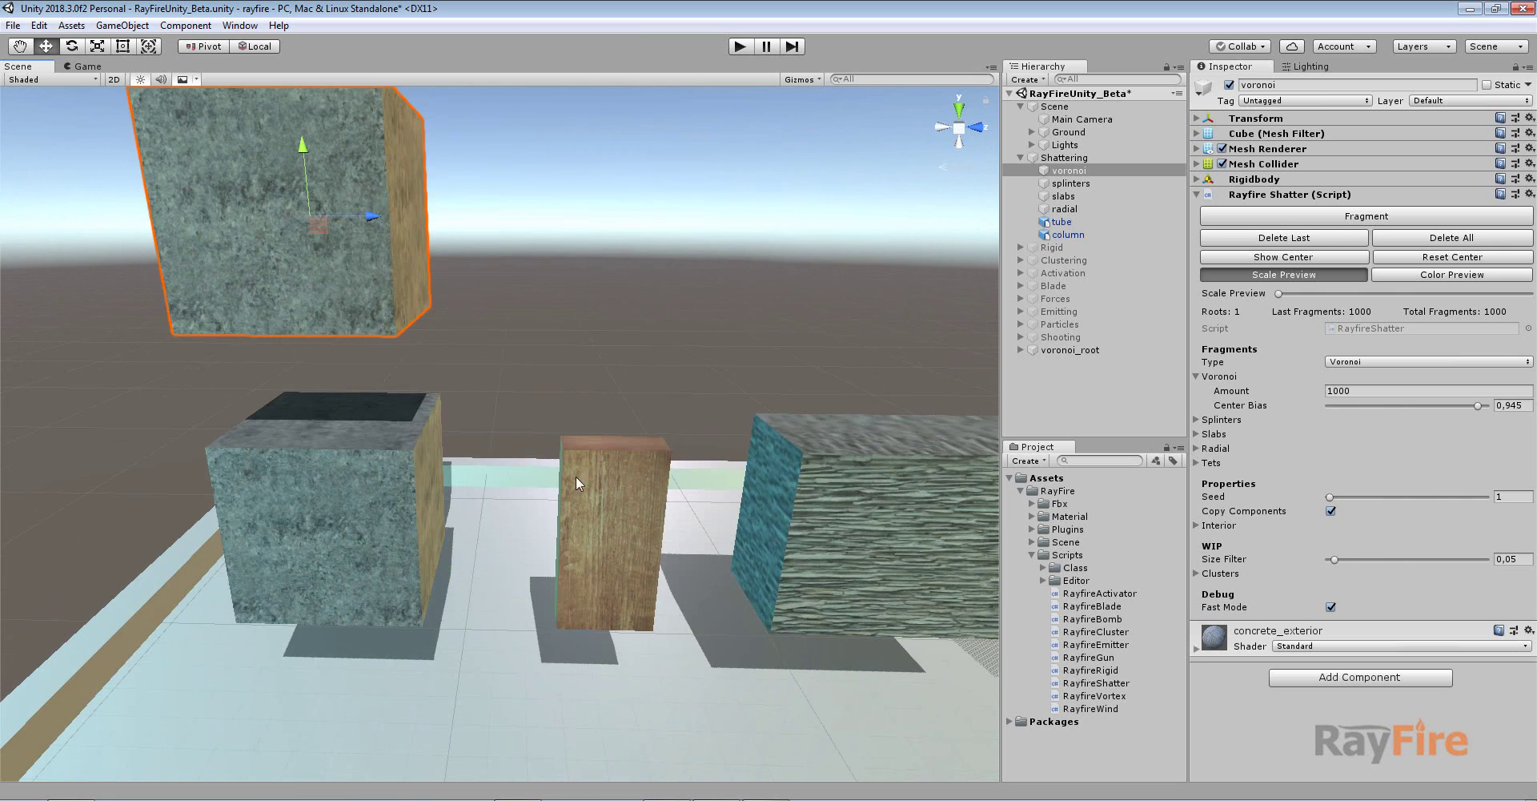
{"action": "left_click", "coordinate": [628, 492]}
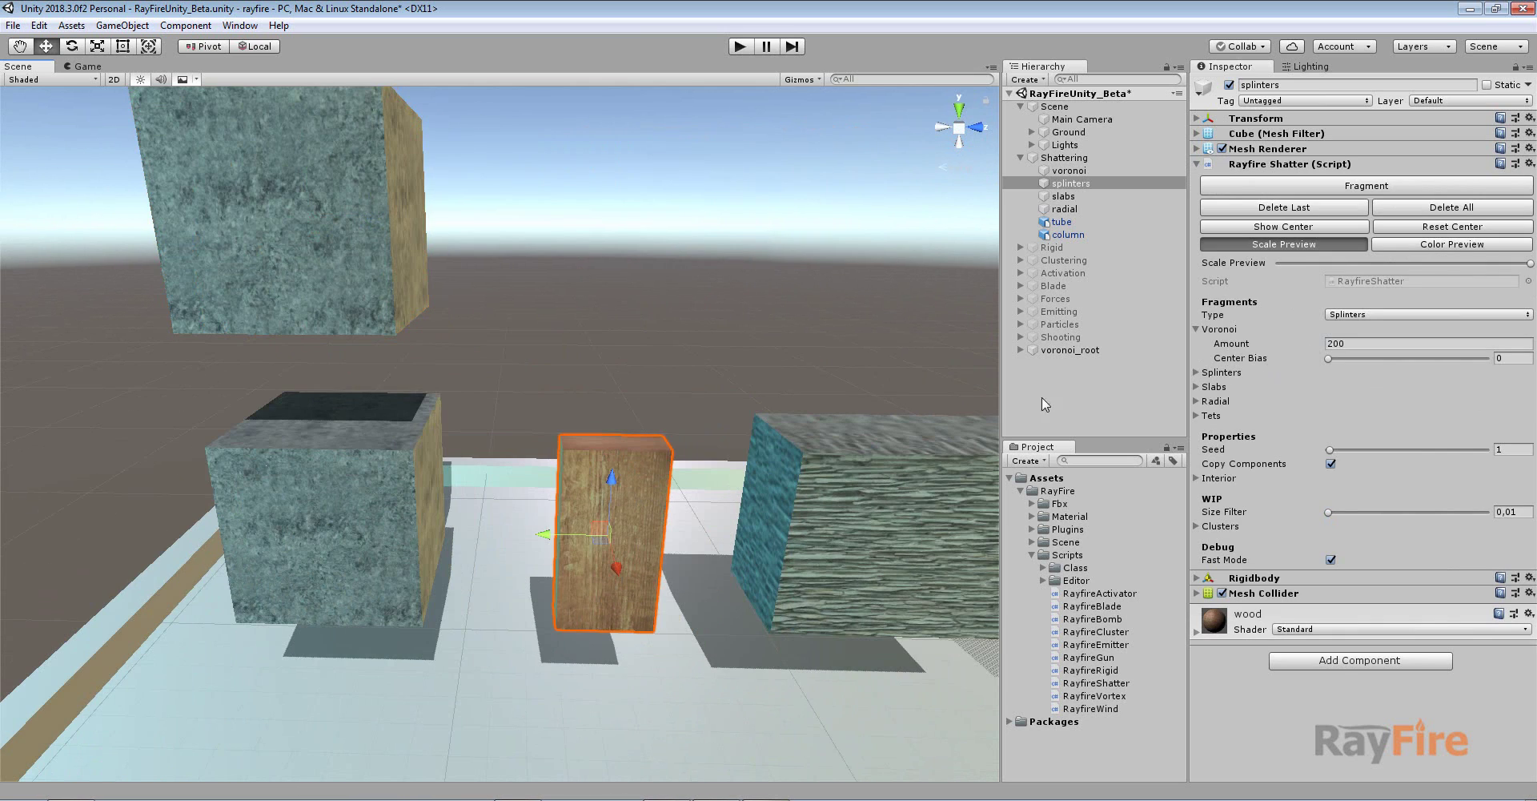
{"action": "left_click", "coordinate": [1280, 185]}
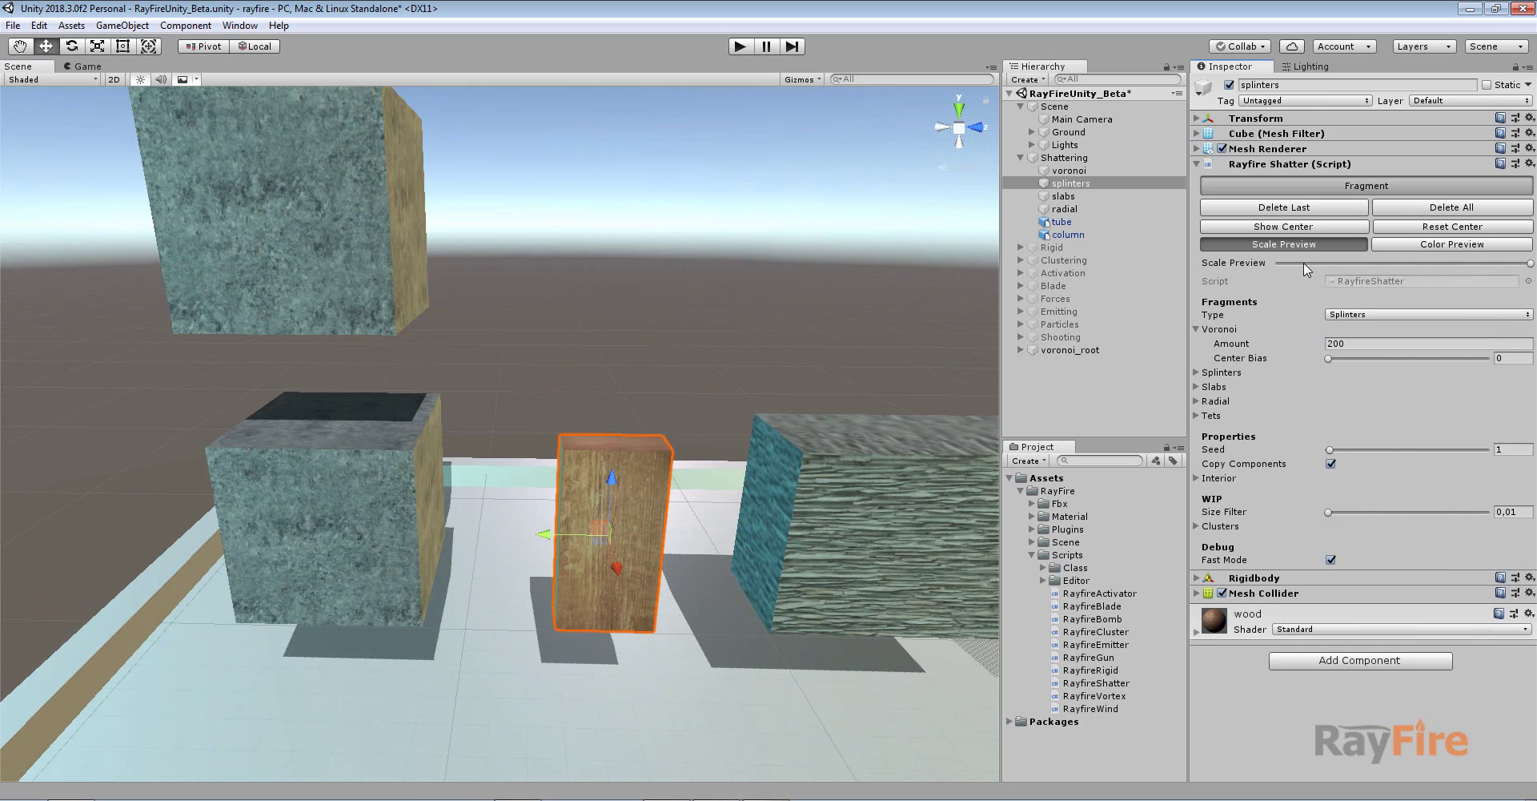
{"action": "left_click_drag", "start_coordinate": [1279, 263], "coordinate": [1448, 262]}
{"action": "scroll", "coordinate": [689, 472], "scroll_direction": "up", "scroll_amount": 5}
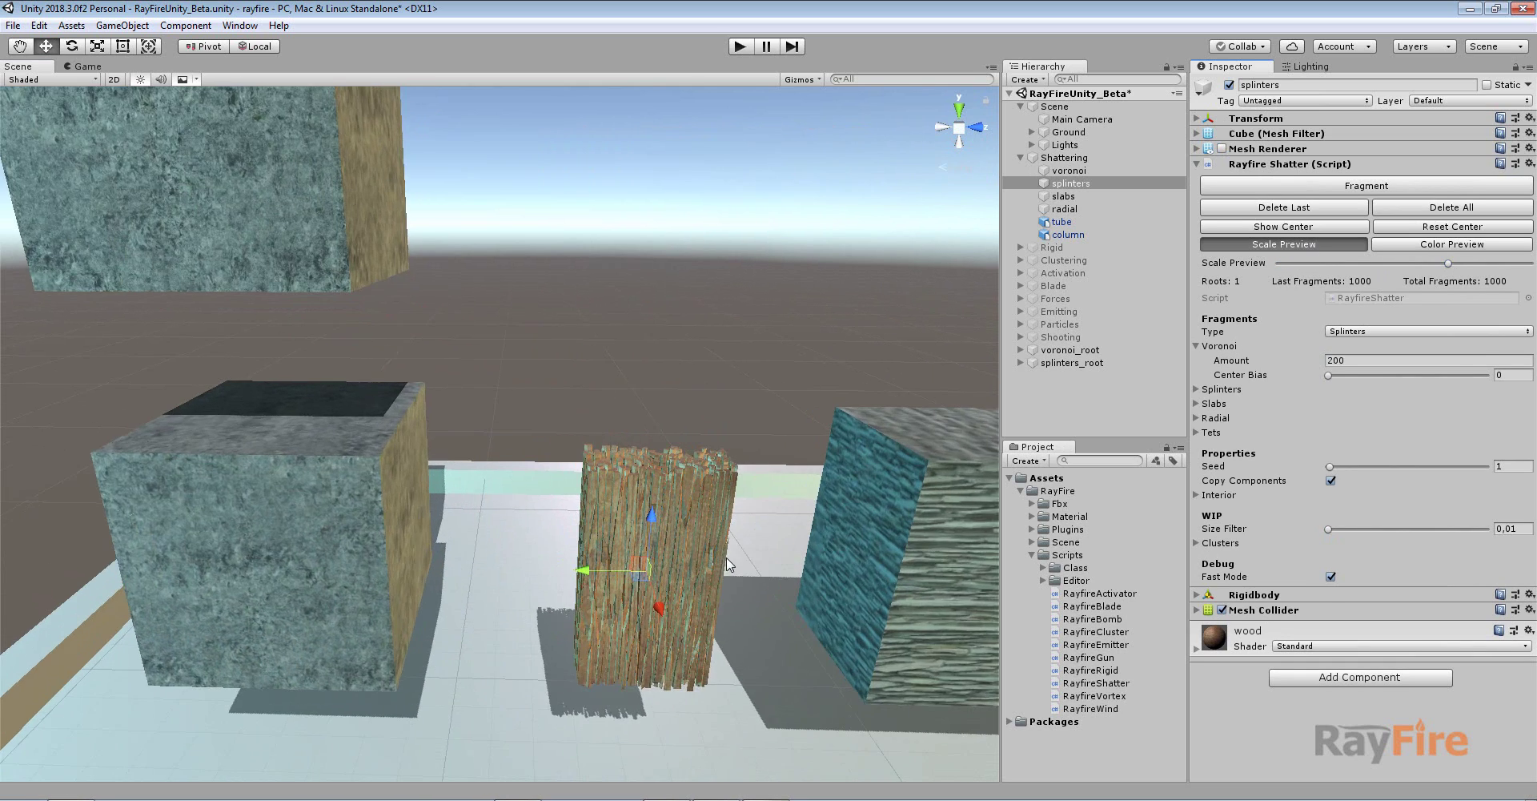
{"action": "left_click", "coordinate": [1273, 210]}
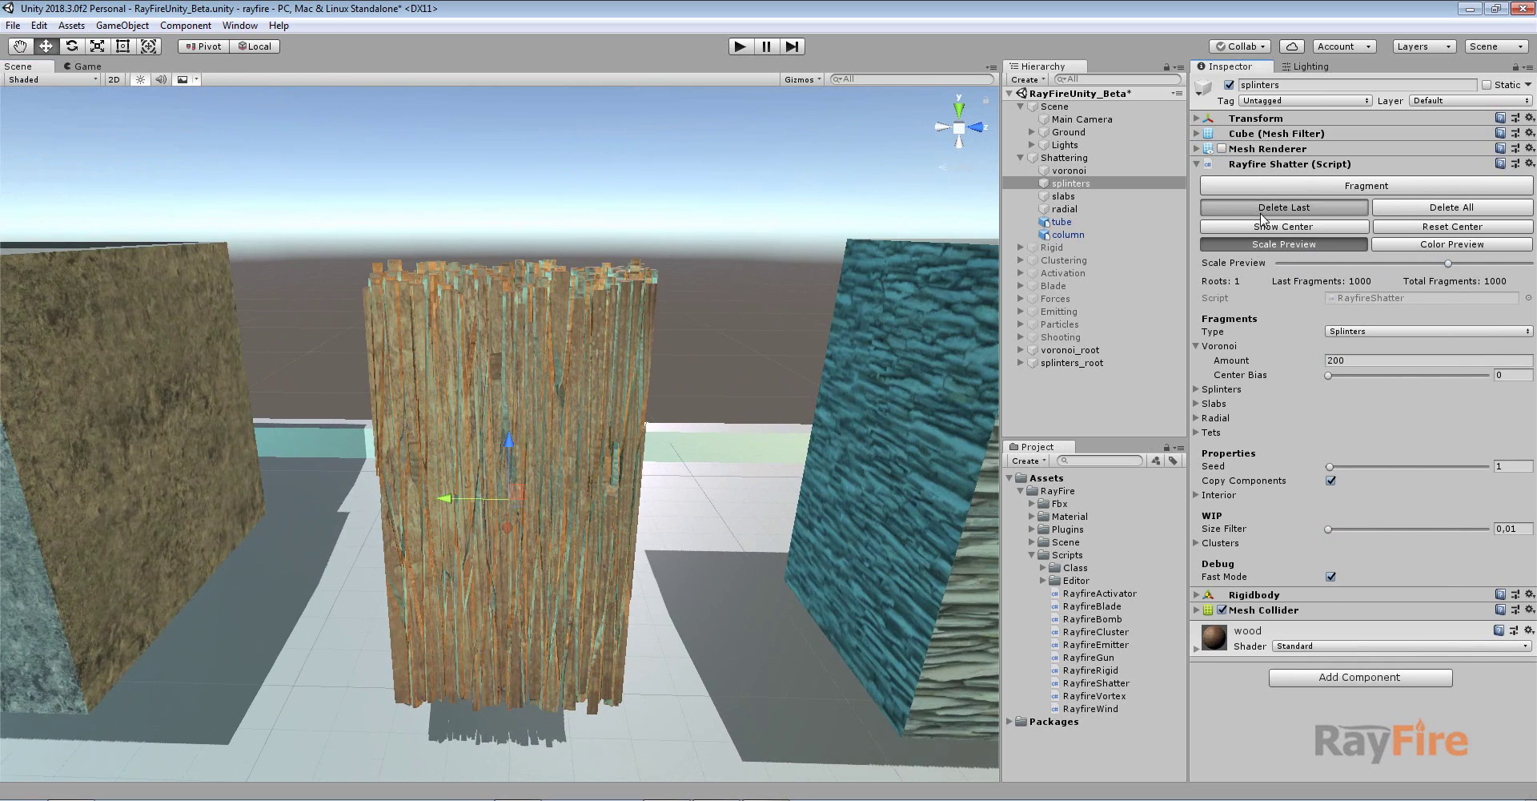
Set the Splinters Strength of the wooden block to 0,793 and fragment it.
{"action": "left_click", "coordinate": [1225, 373]}
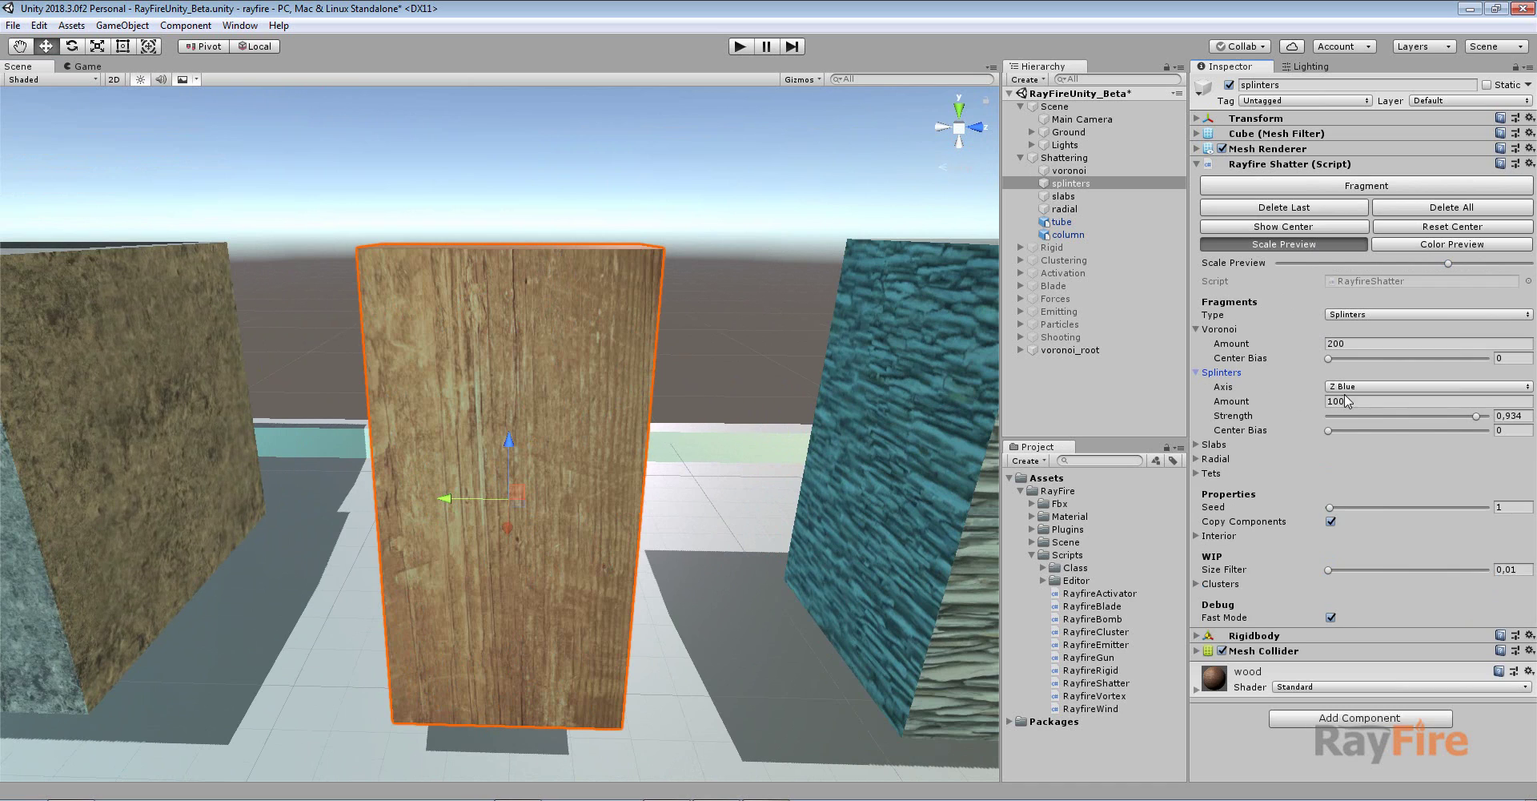
{"action": "left_click", "coordinate": [1454, 416]}
{"action": "left_click", "coordinate": [1369, 192]}
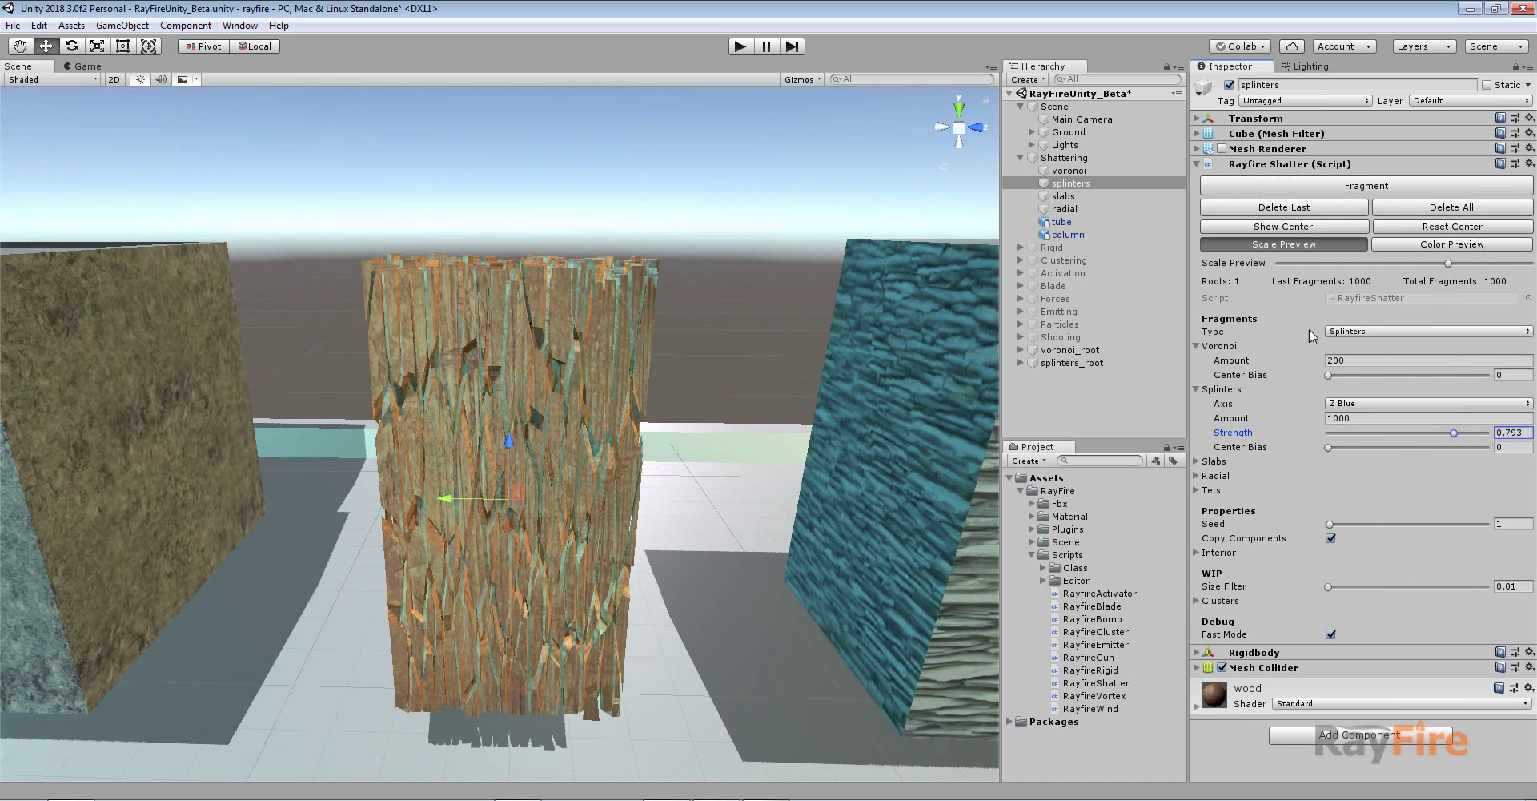
Reset the wooden block's Scale Preview to its minimum and move the original block above its fragments.
{"action": "left_click_drag", "start_coordinate": [1325, 264], "coordinate": [1158, 272]}
{"action": "scroll", "coordinate": [528, 446], "scroll_direction": "down", "scroll_amount": 5}
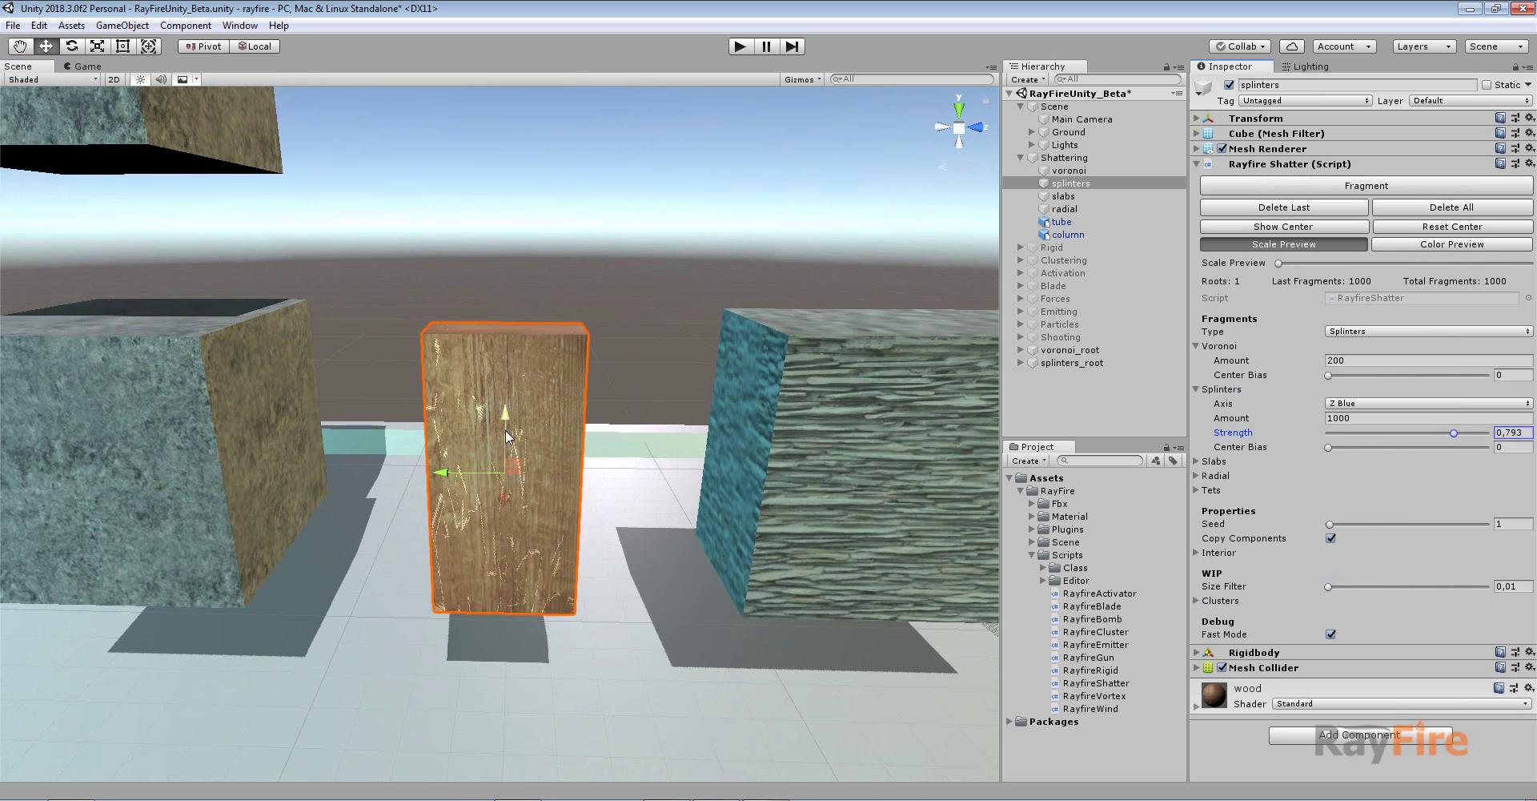
{"action": "left_click_drag", "start_coordinate": [508, 432], "coordinate": [561, 97]}
Set the slabs block's Slabs Amount to 233 and Strength to 0,834.
{"action": "scroll", "coordinate": [746, 348], "scroll_direction": "up", "scroll_amount": 5}
{"action": "left_click", "coordinate": [746, 349]}
{"action": "key", "text": "f"}
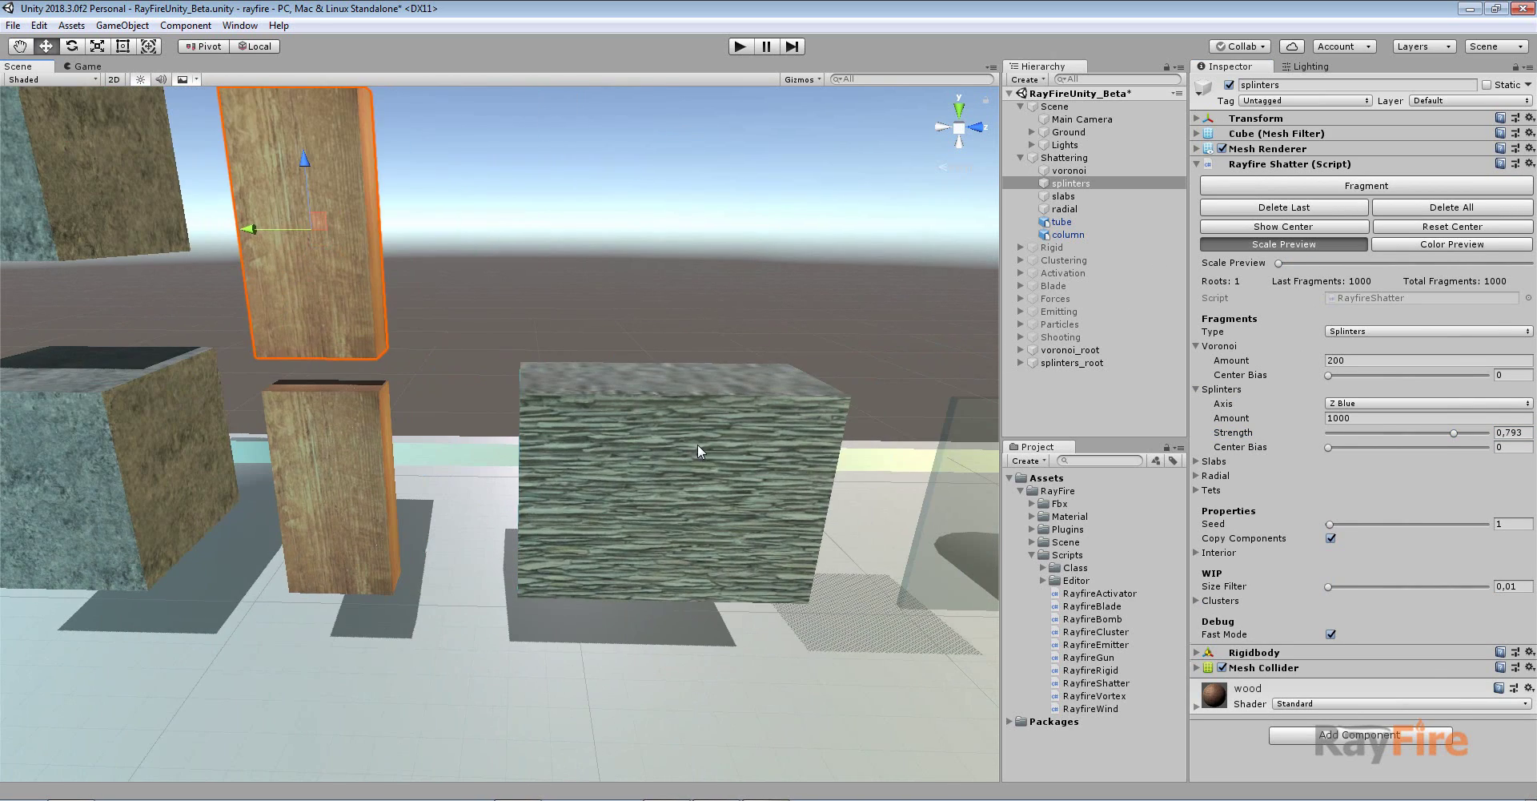
{"action": "left_click", "coordinate": [1223, 329]}
{"action": "left_click", "coordinate": [1224, 343]}
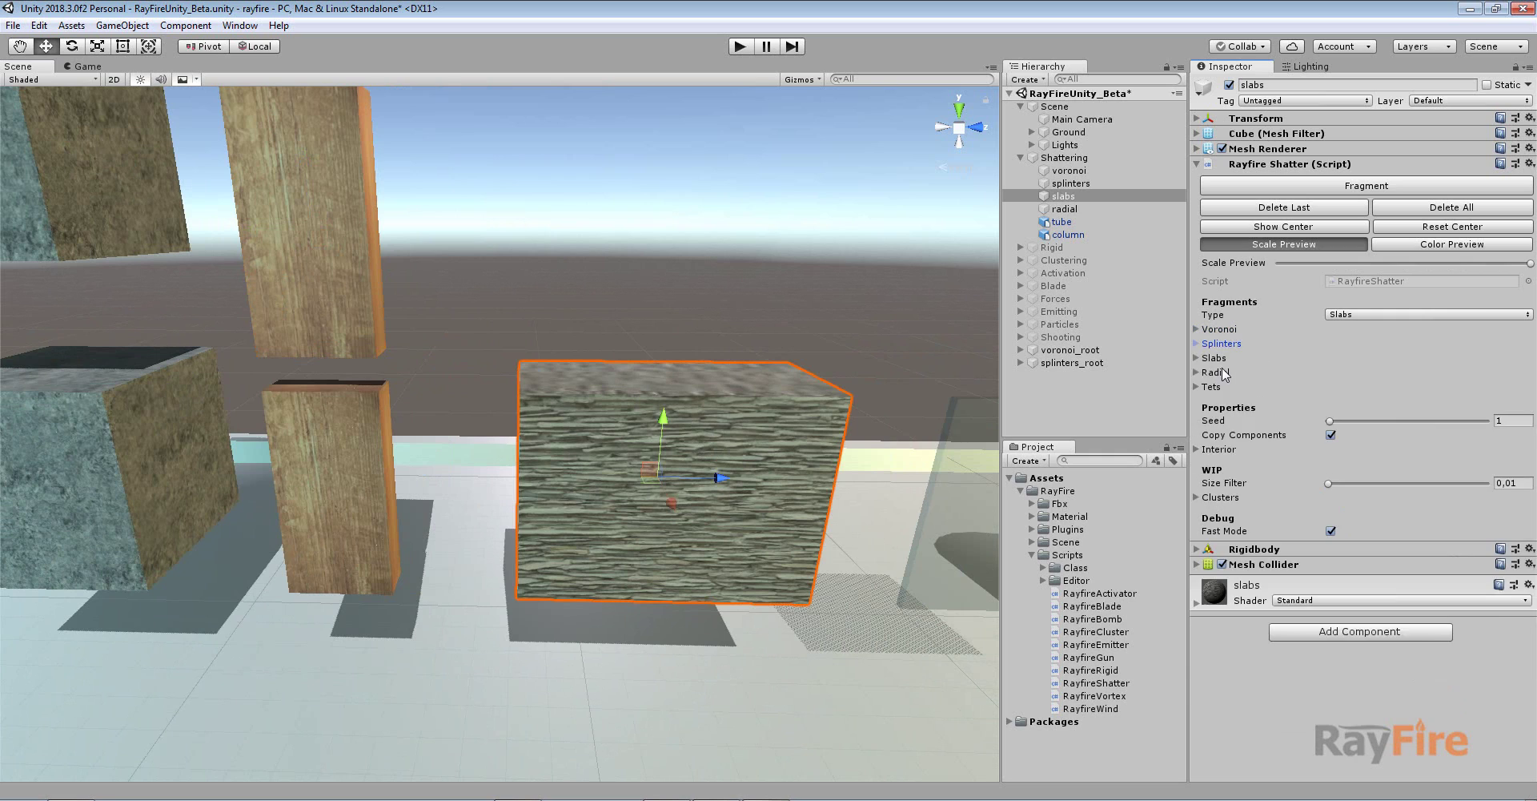
{"action": "left_click", "coordinate": [1217, 358]}
{"action": "left_click", "coordinate": [1327, 386]}
{"action": "type", "text": "233"}
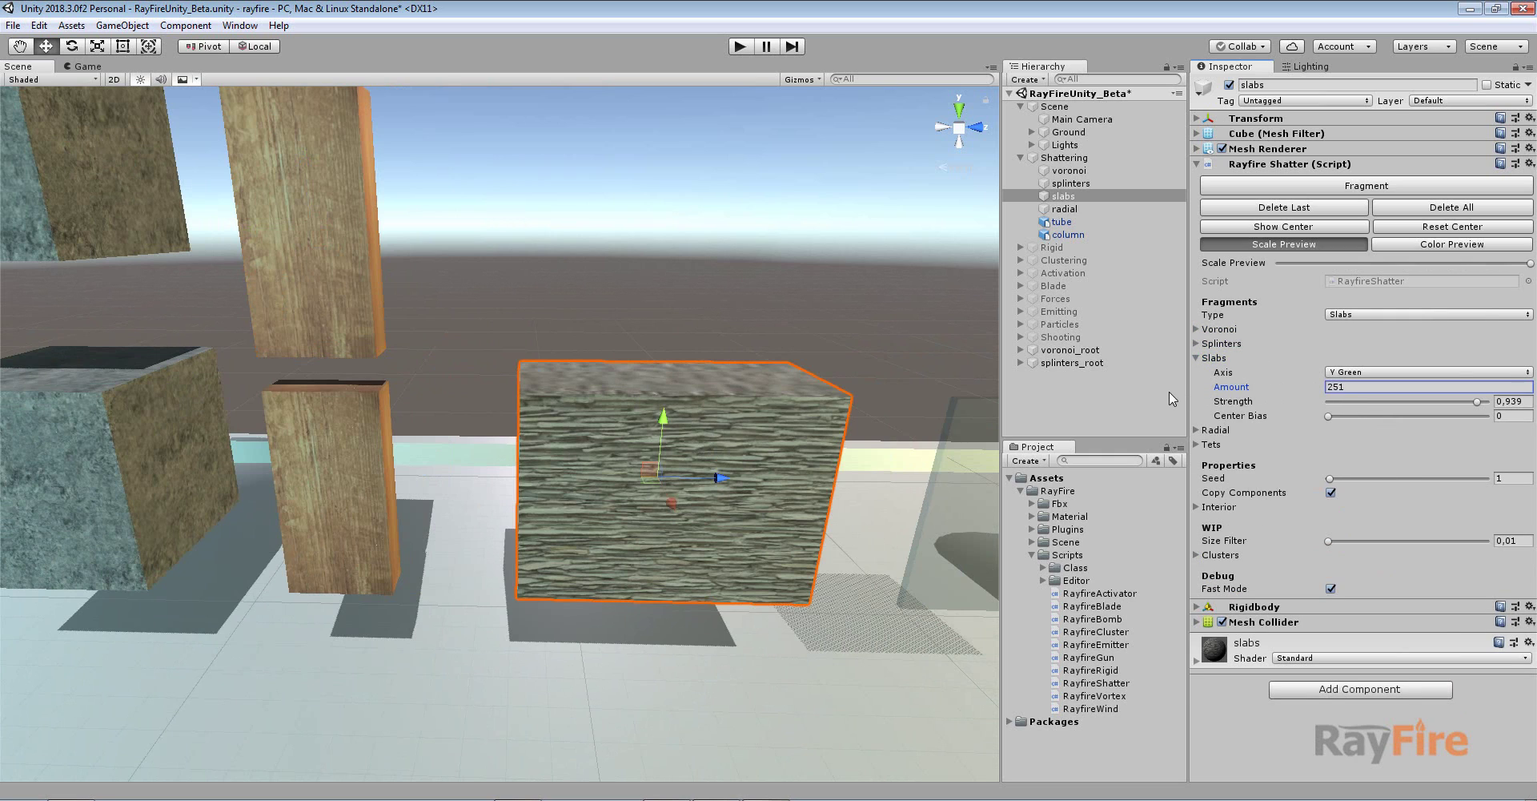
{"action": "left_click", "coordinate": [1460, 399]}
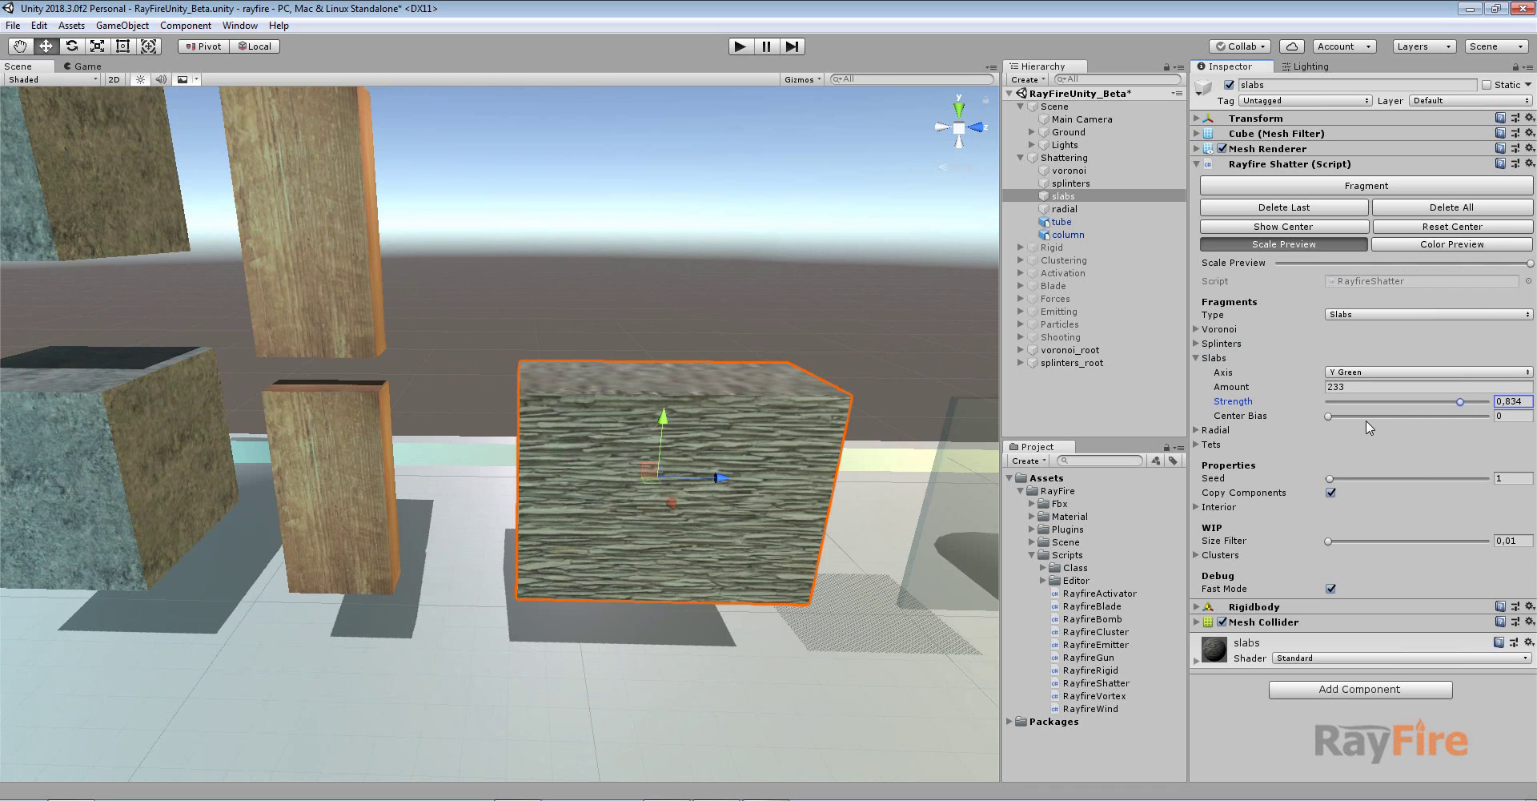
Fragment the slabs block, reset its Scale Preview to the minimum and move the original above its fragments.
{"action": "middle_click_drag", "start_coordinate": [804, 323], "coordinate": [600, 313]}
{"action": "left_click", "coordinate": [1270, 186]}
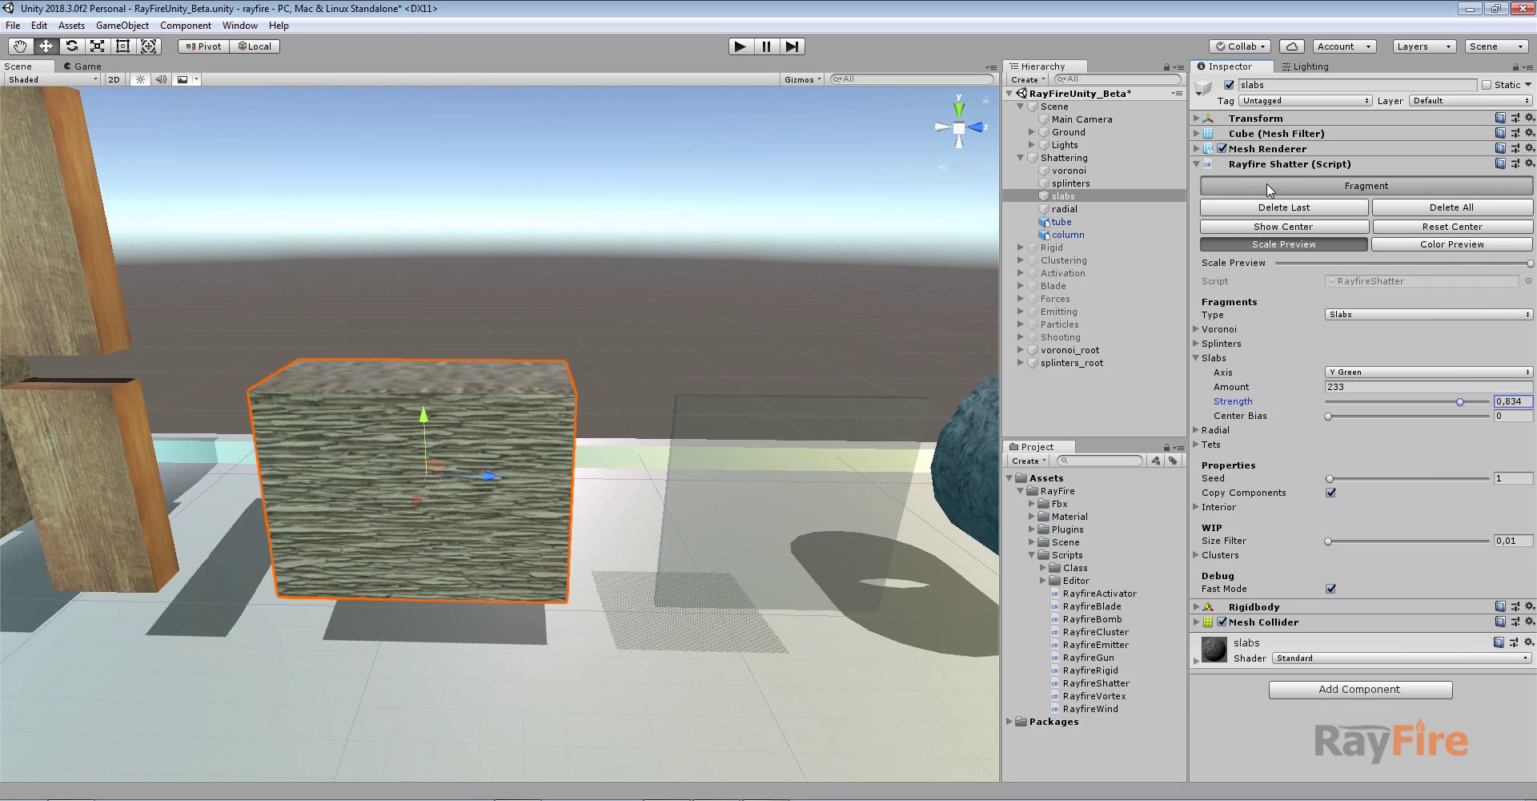
{"action": "left_click_drag", "start_coordinate": [1337, 263], "coordinate": [1277, 263]}
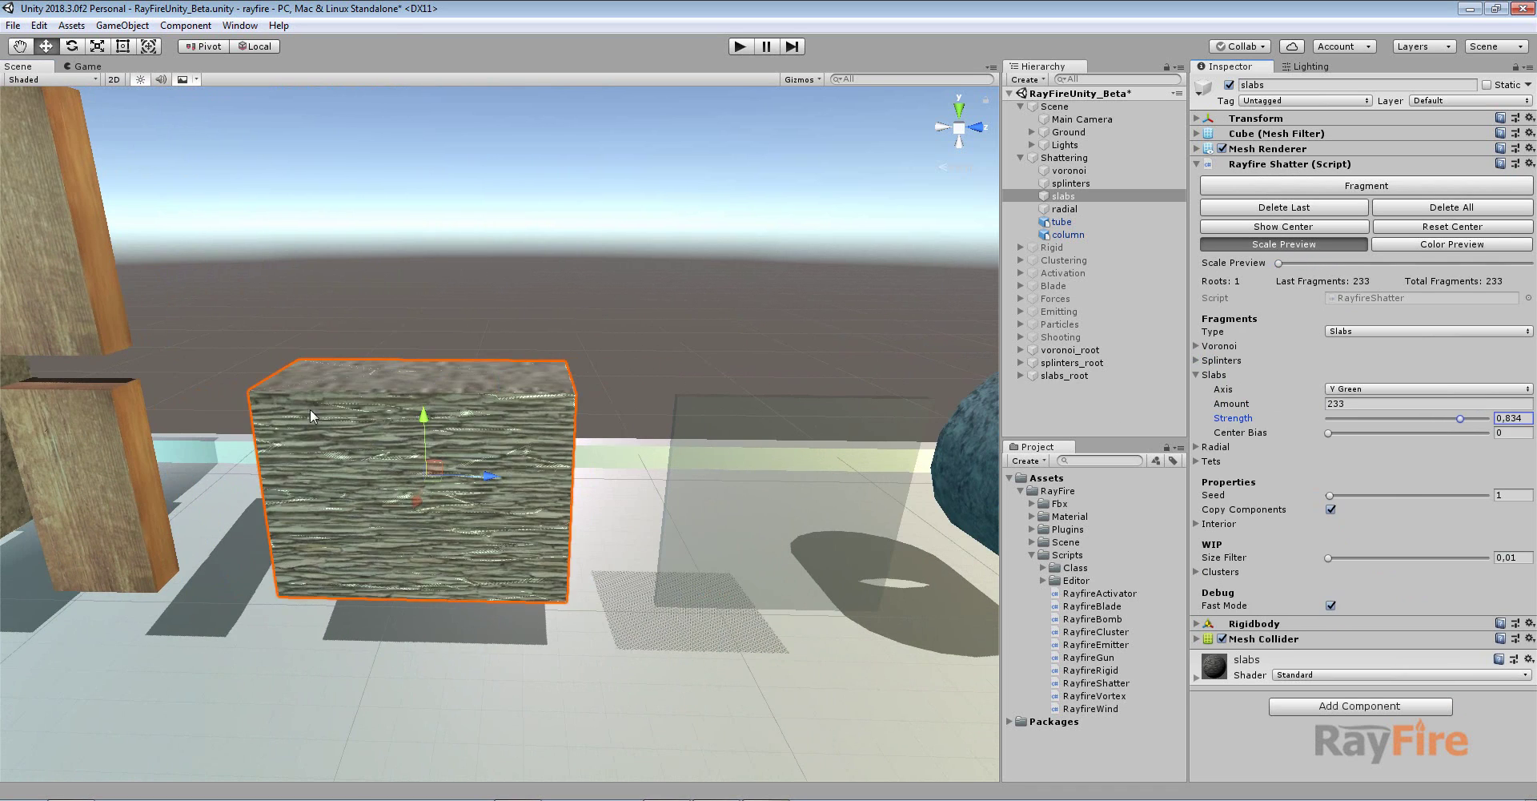
{"action": "left_click_drag", "start_coordinate": [424, 417], "coordinate": [421, 95]}
Fragment the glass panel with its existing Radial settings and delete the fragments.
{"action": "scroll", "coordinate": [652, 360], "scroll_direction": "down", "scroll_amount": 2}
{"action": "middle_click_drag", "start_coordinate": [664, 364], "coordinate": [524, 350]}
{"action": "left_click", "coordinate": [654, 461]}
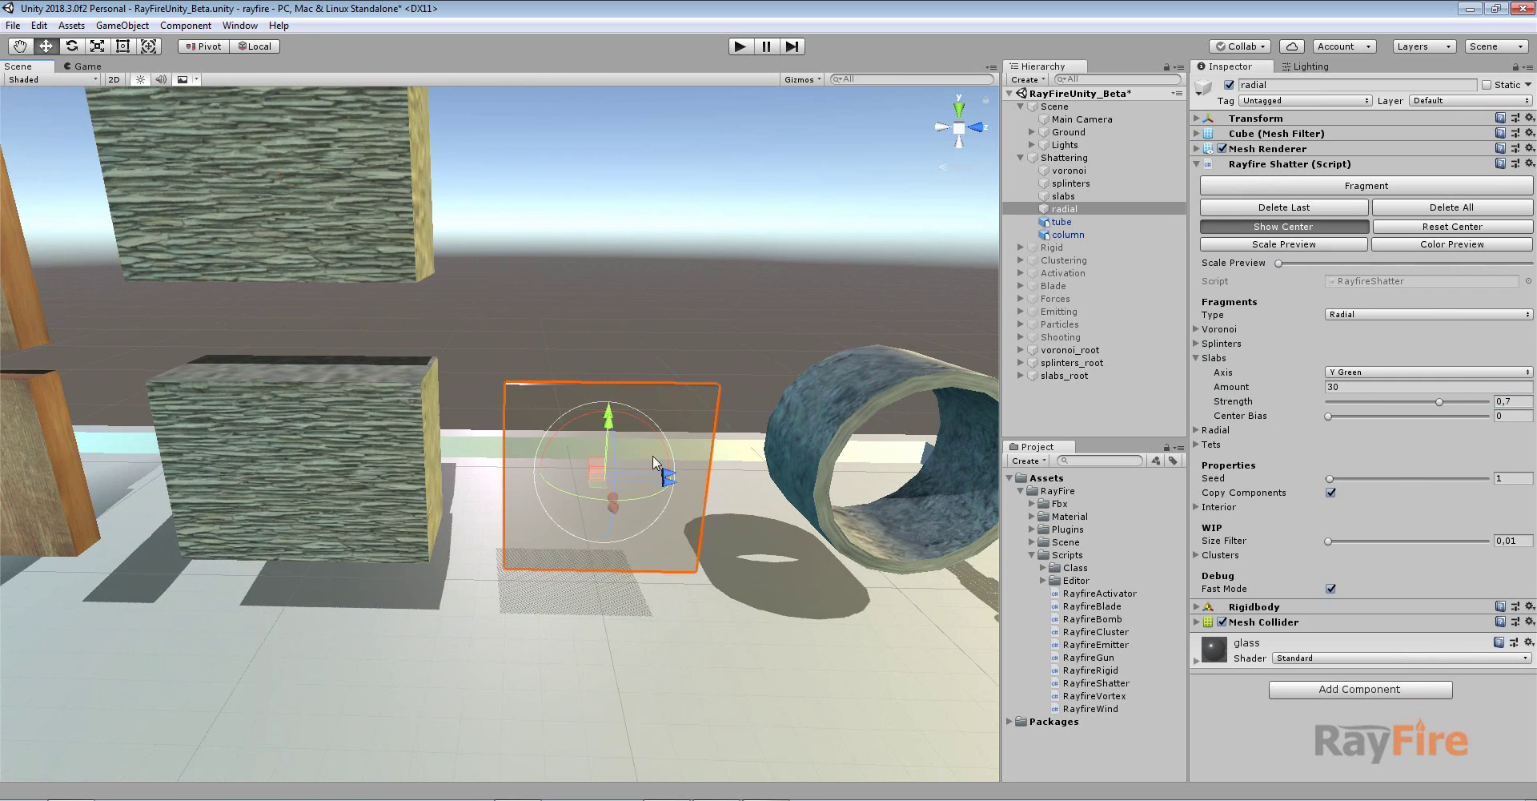
{"action": "left_click", "coordinate": [1335, 189]}
{"action": "left_click", "coordinate": [1284, 207]}
Set both the Rings and Rays of the glass panel's Radial fragmentation to 20 and fragment it.
{"action": "left_click", "coordinate": [1215, 430]}
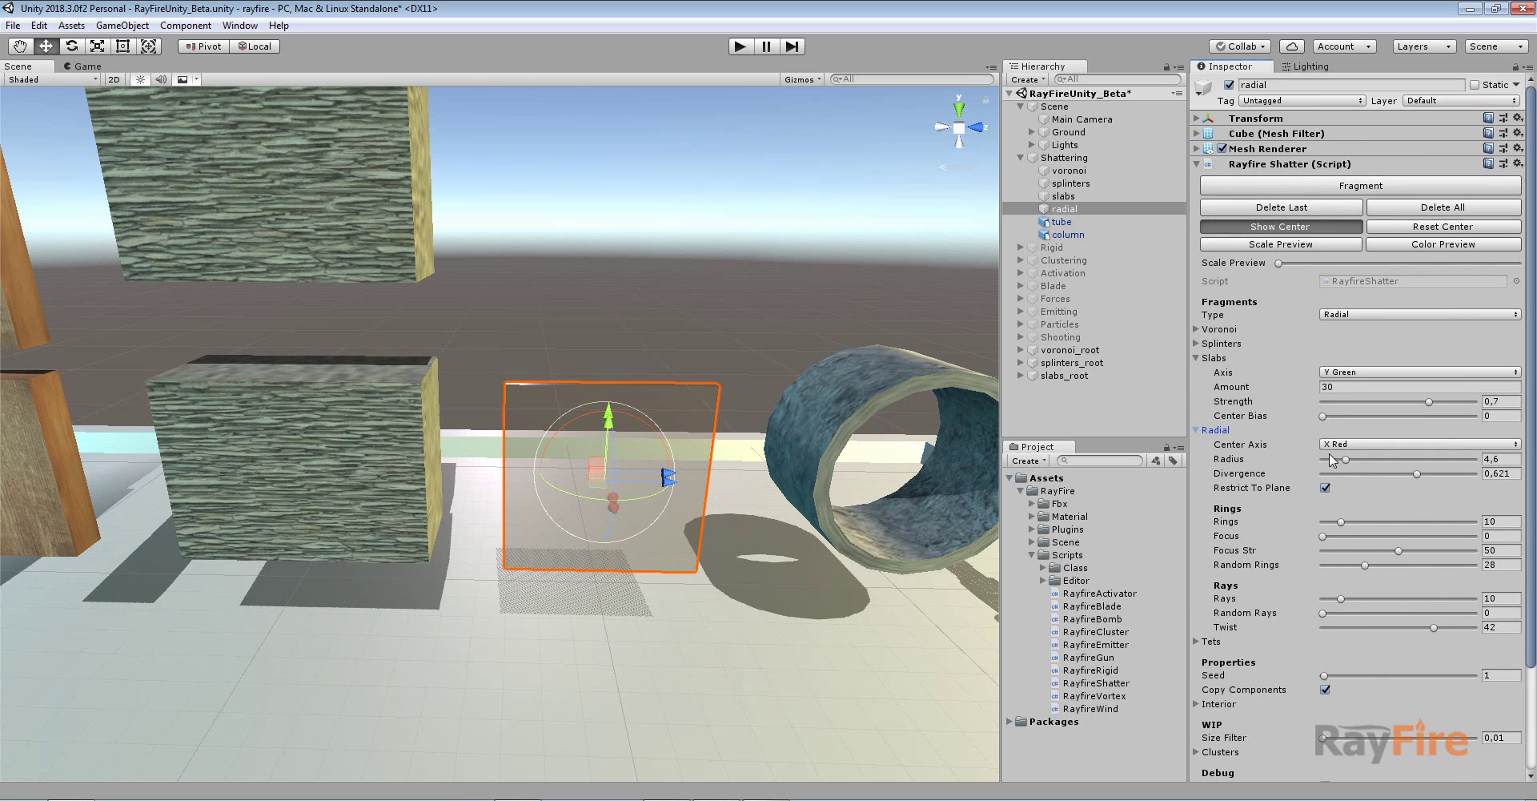
{"action": "left_click", "coordinate": [1352, 519]}
{"action": "left_click_drag", "start_coordinate": [1352, 597], "coordinate": [1369, 598]}
{"action": "left_click", "coordinate": [1342, 185]}
{"action": "key", "text": "f"}
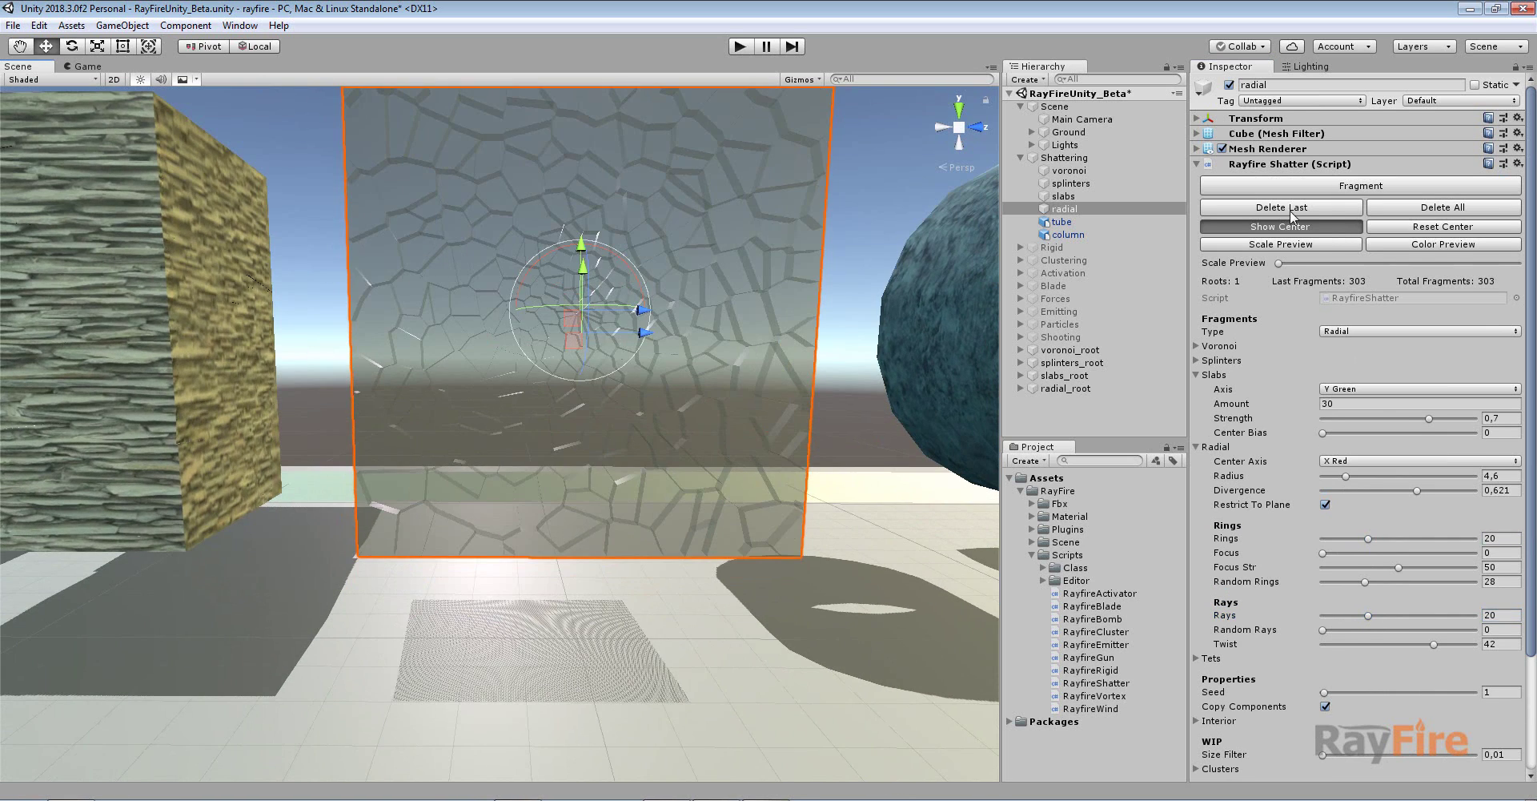
Delete the panel's fragments, set Twist to 1 and Divergence to 0,416, and fragment the panel again.
{"action": "left_click", "coordinate": [1285, 210]}
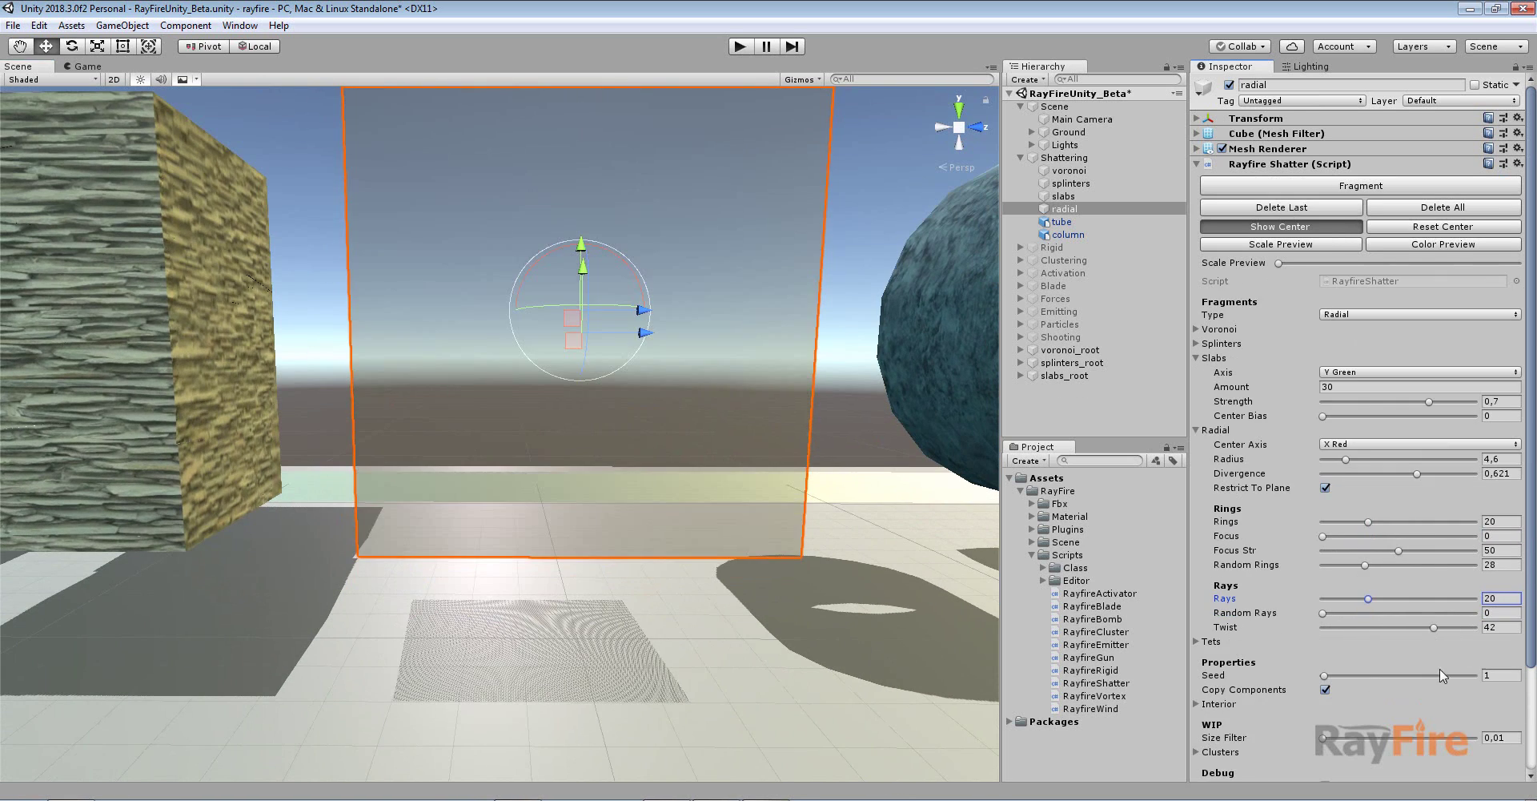
{"action": "left_click_drag", "start_coordinate": [1411, 631], "coordinate": [1400, 628]}
{"action": "left_click_drag", "start_coordinate": [1393, 474], "coordinate": [1385, 474]}
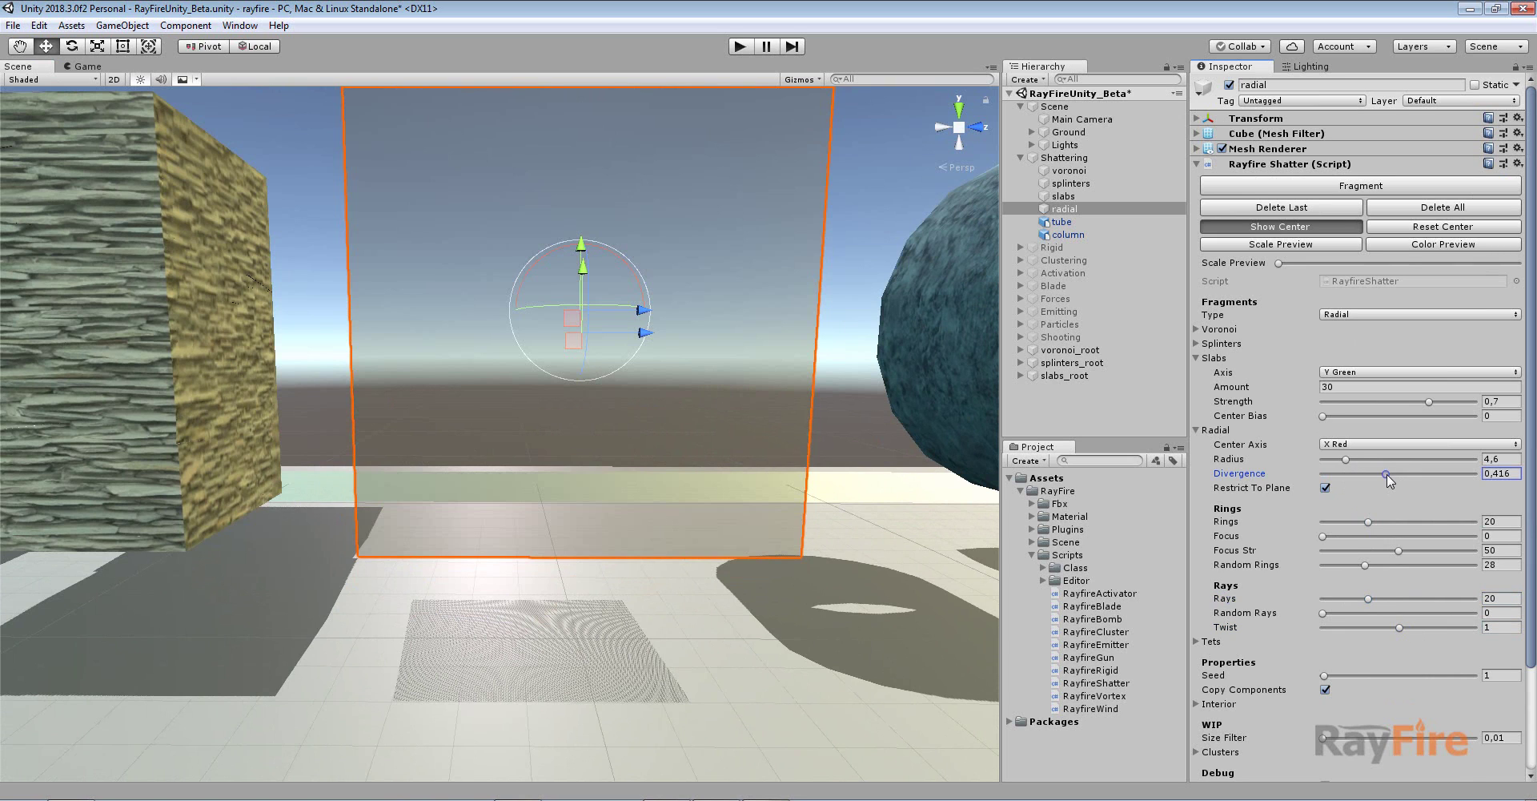
{"action": "left_click", "coordinate": [1335, 191]}
{"action": "middle_click_drag", "start_coordinate": [641, 274], "coordinate": [627, 342]}
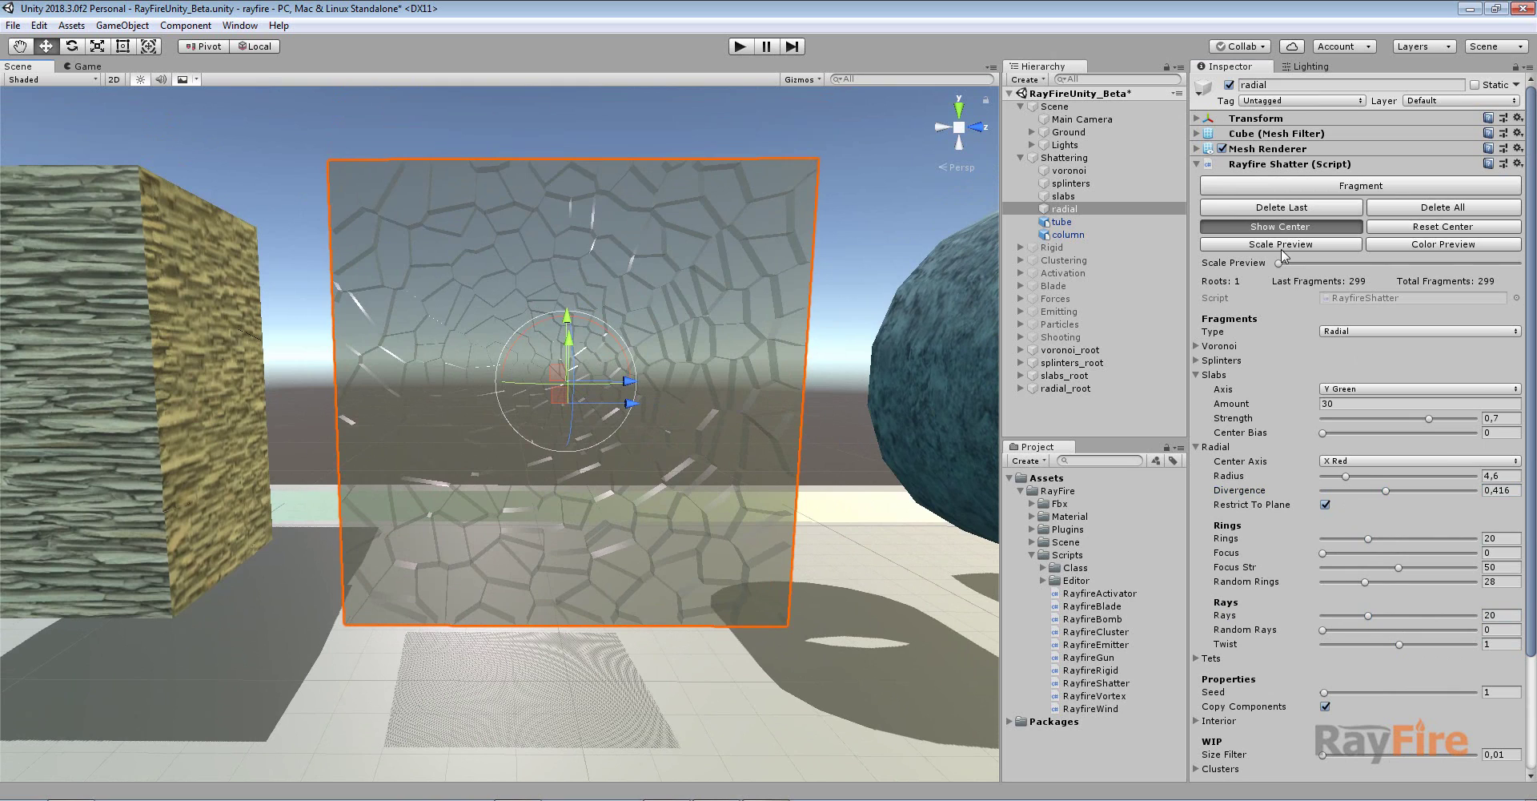
Delete the panel's fragments, set Divergence to 0,305 and fragment it again.
{"action": "left_click", "coordinate": [1264, 210]}
{"action": "left_click_drag", "start_coordinate": [1371, 471], "coordinate": [1369, 472]}
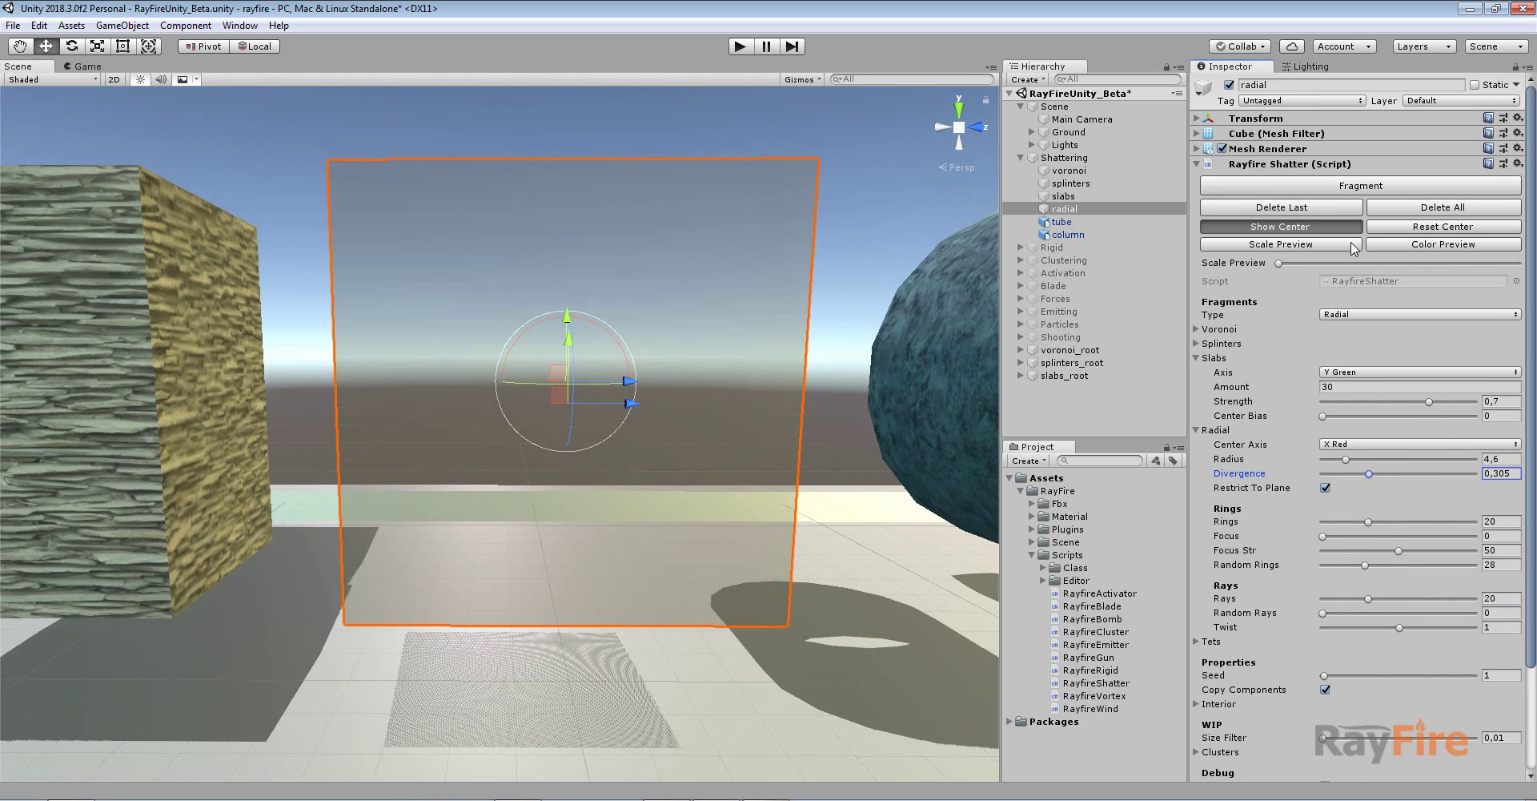
{"action": "left_click", "coordinate": [1324, 183]}
Delete the panel's fragments, set Divergence to 0,137 and fragment it again.
{"action": "left_click", "coordinate": [1249, 207]}
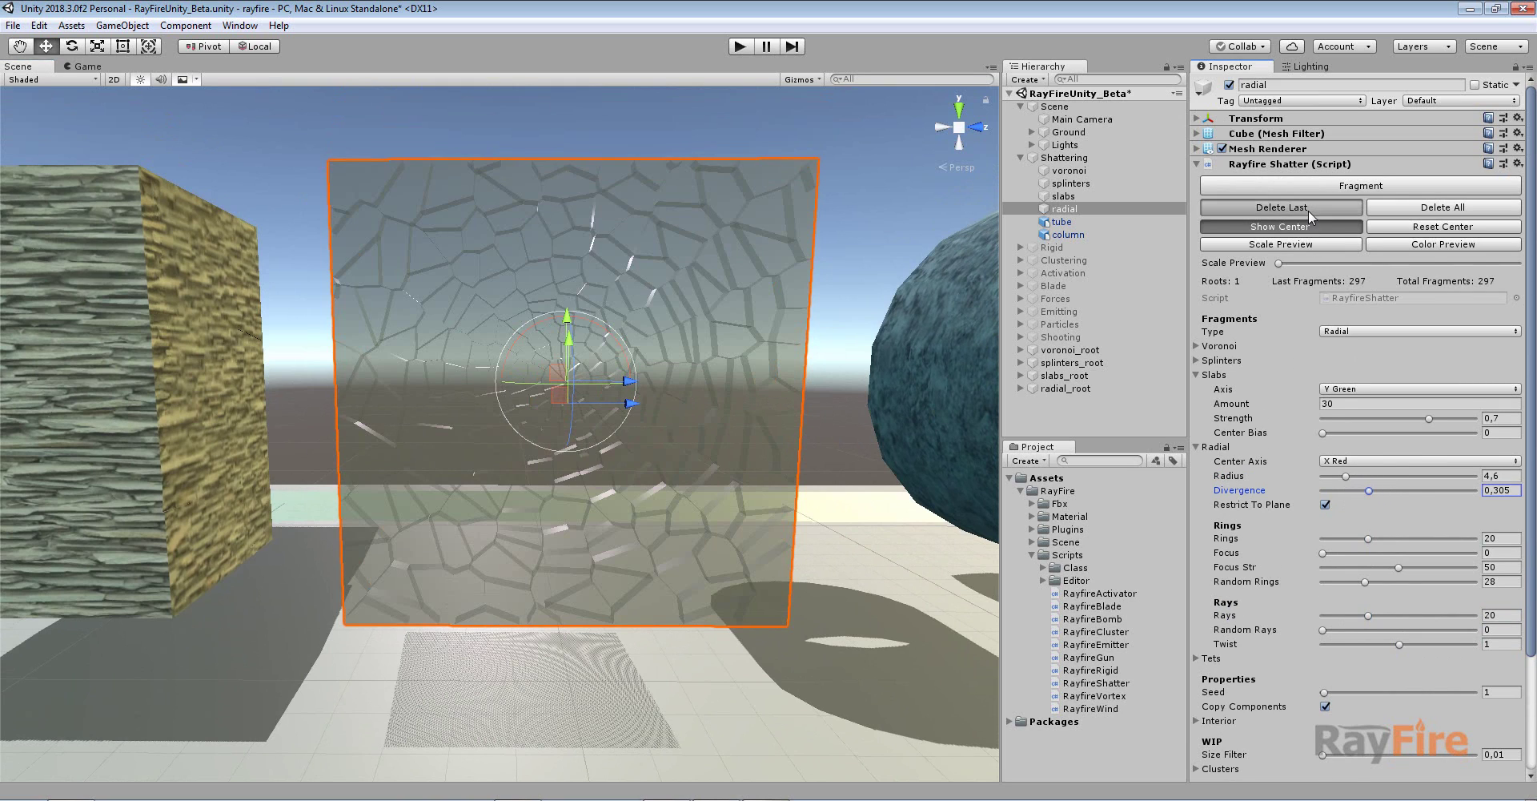
{"action": "left_click_drag", "start_coordinate": [1351, 474], "coordinate": [1343, 474]}
{"action": "left_click", "coordinate": [1345, 185]}
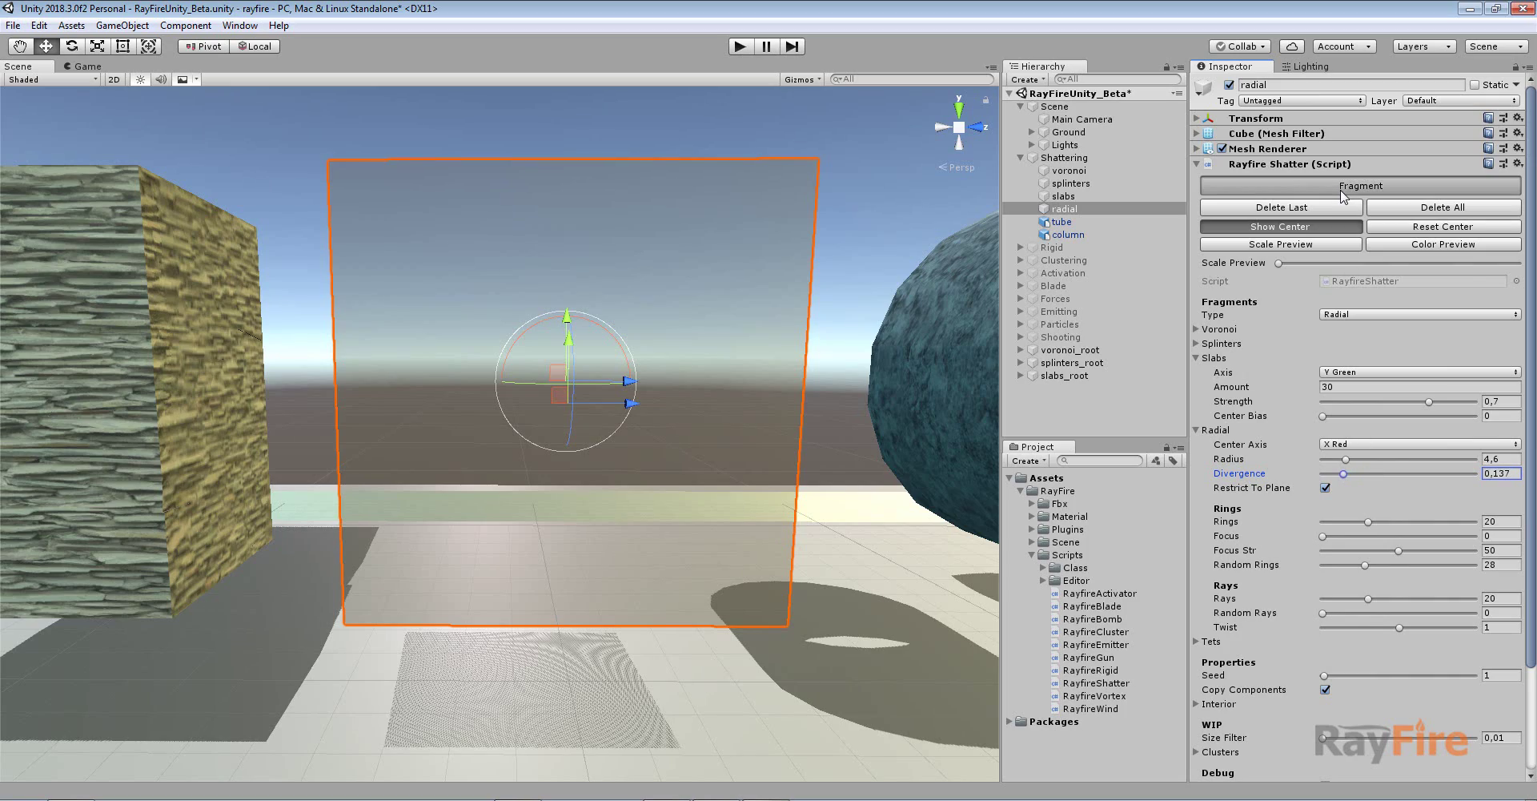
Hide the glass panel's center gizmo and move the original panel above its fragments.
{"action": "left_click_drag", "start_coordinate": [839, 386], "coordinate": [577, 458], "text": "alt"}
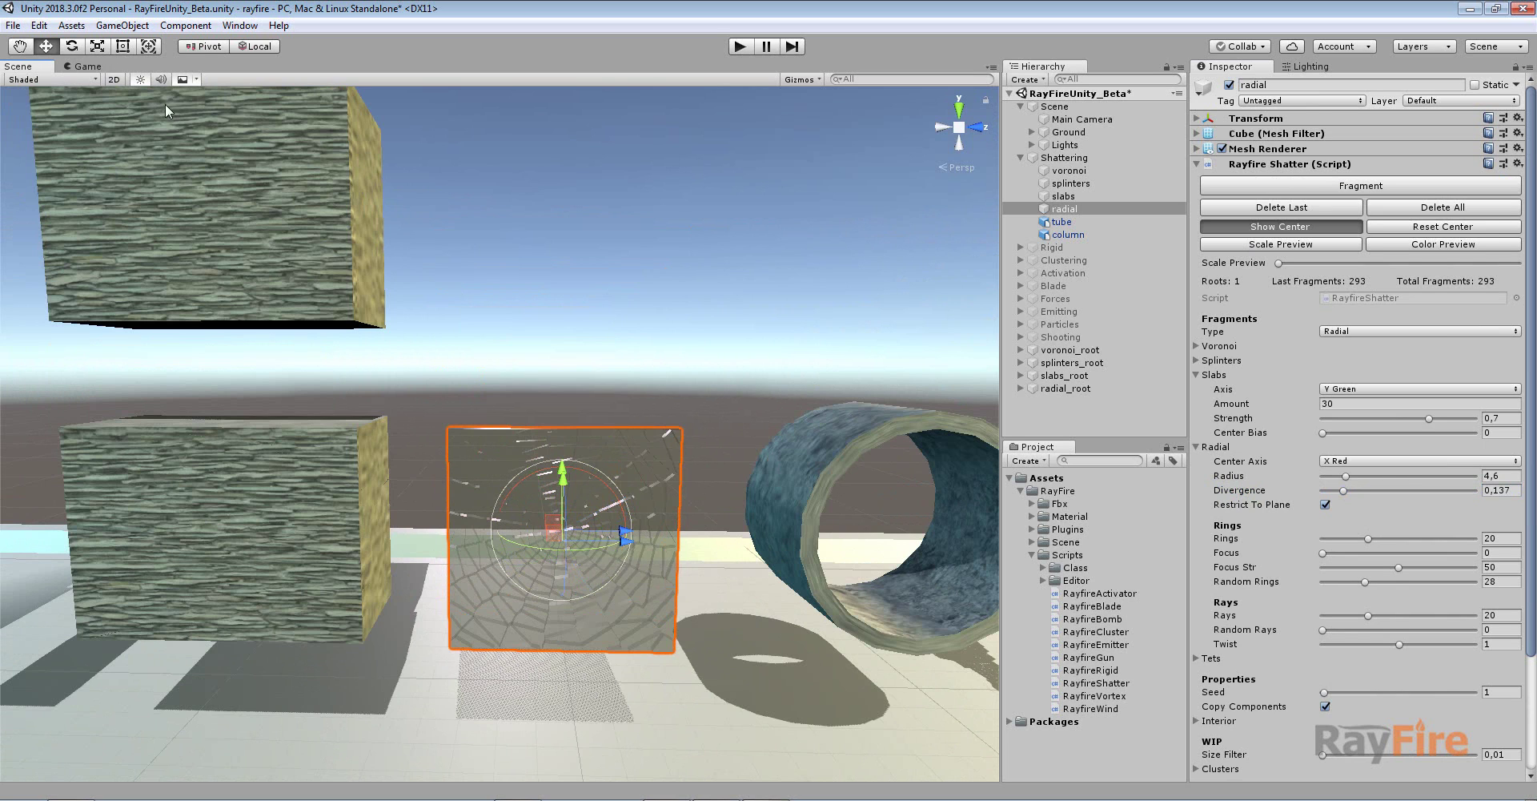
{"action": "left_click", "coordinate": [1280, 227]}
{"action": "left_click_drag", "start_coordinate": [574, 494], "coordinate": [747, 429]}
Fragment the tube with its existing Voronoi settings.
{"action": "left_click", "coordinate": [747, 429]}
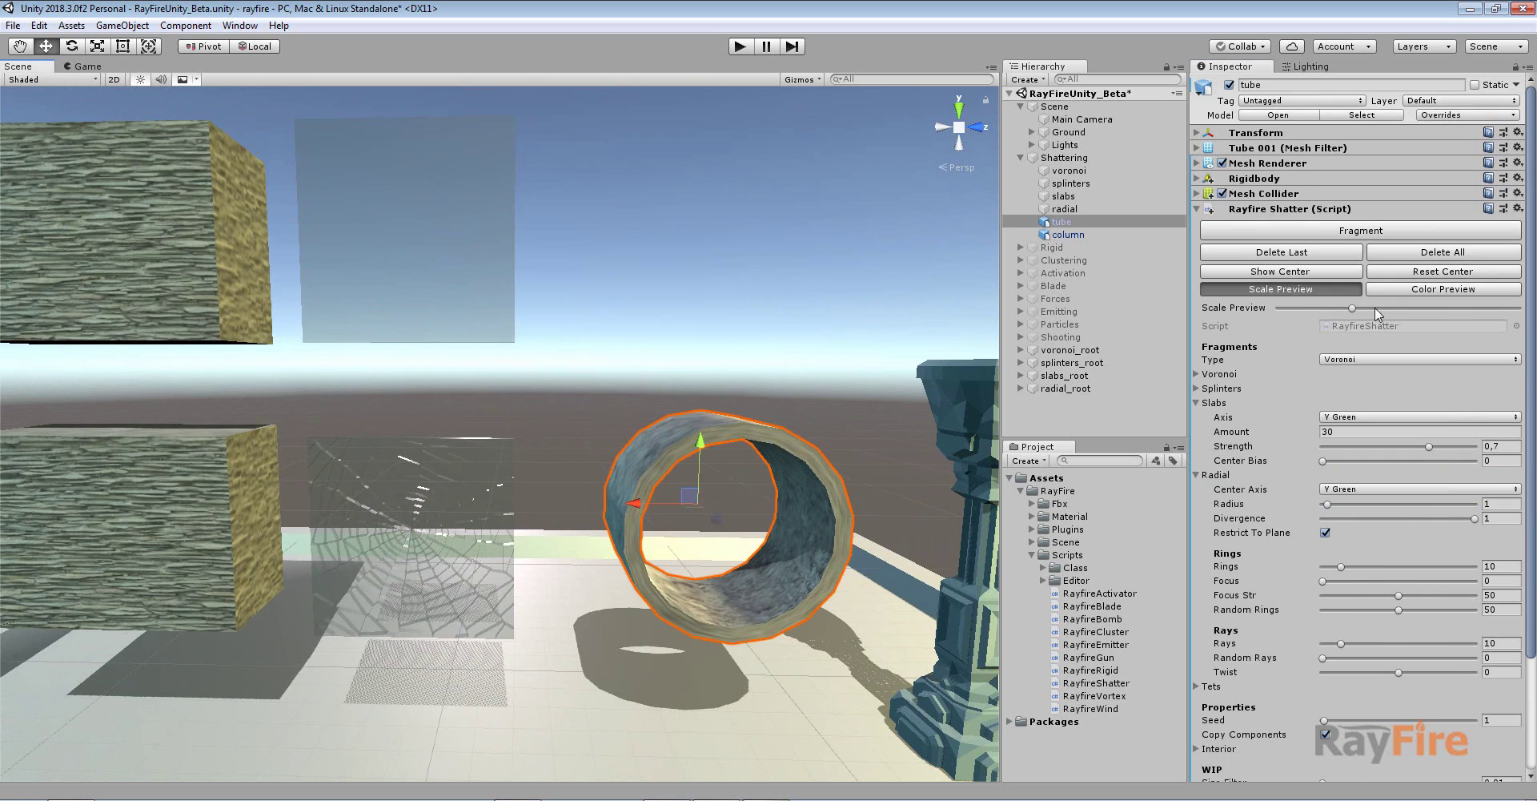
{"action": "left_click", "coordinate": [1347, 232]}
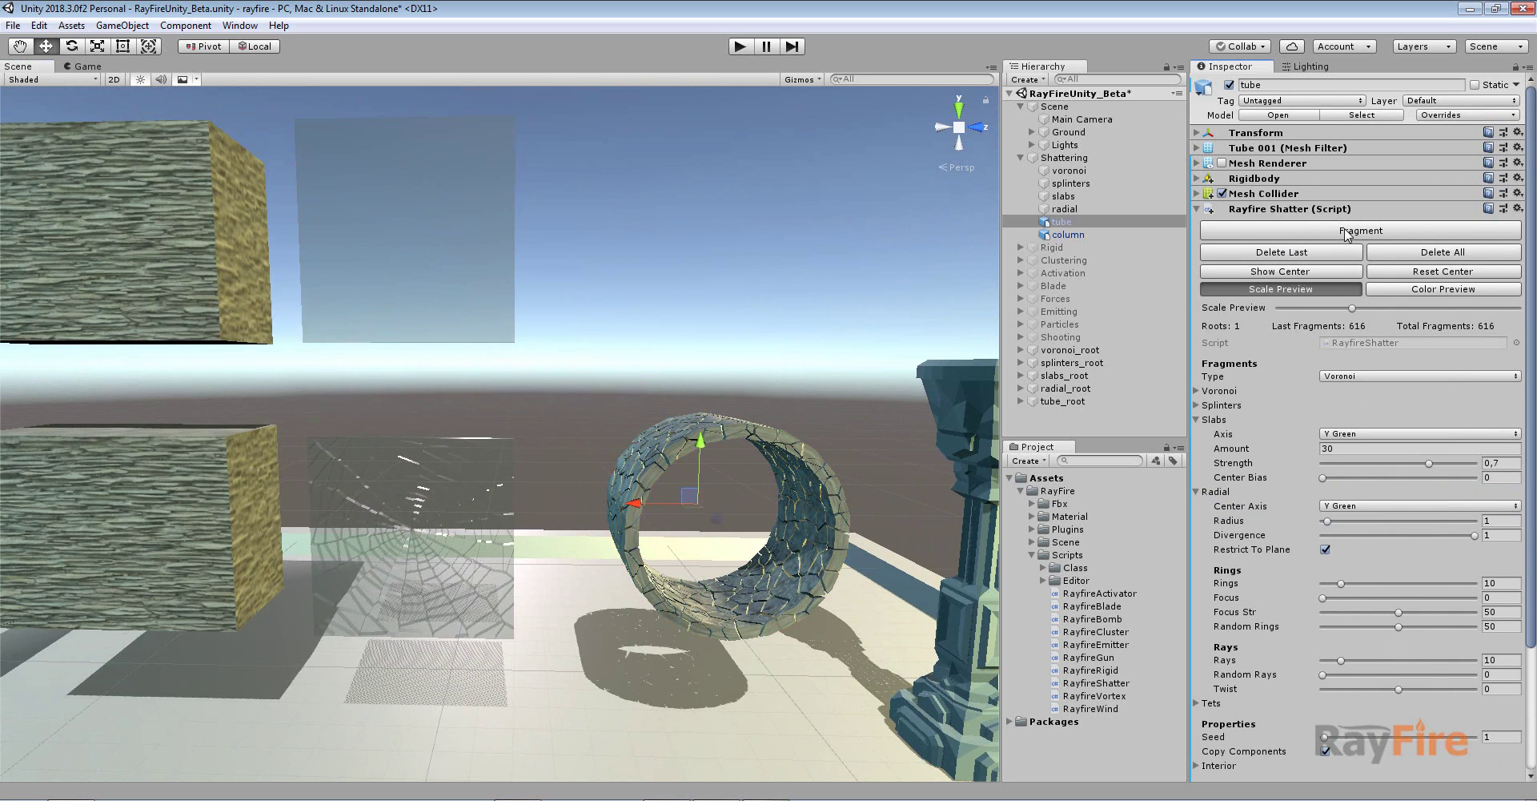
Delete the tube's fragments, set its Voronoi Amount to 183 and fragment it again.
{"action": "left_click", "coordinate": [1319, 253]}
{"action": "left_click", "coordinate": [1214, 403]}
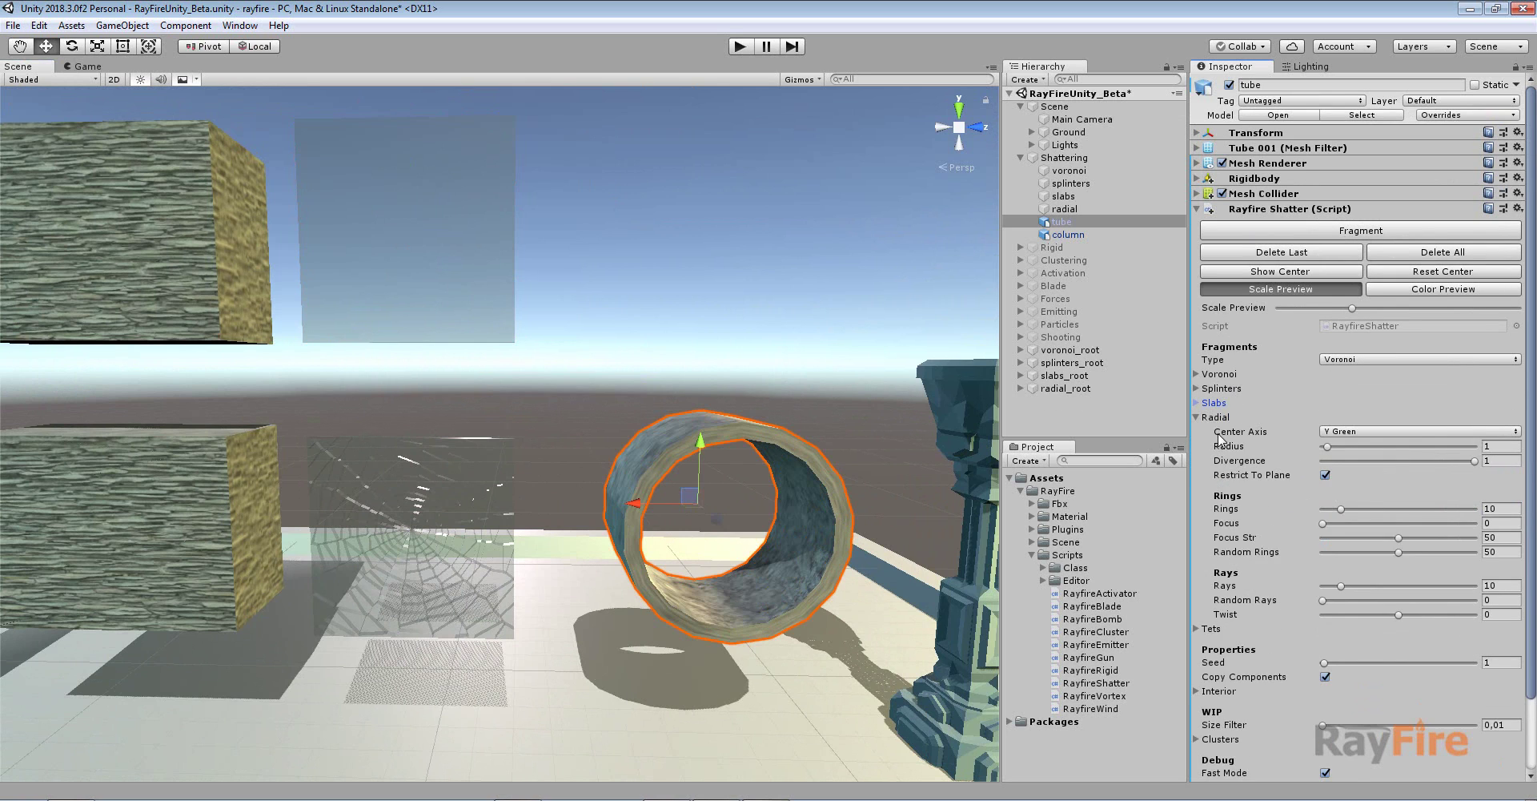
{"action": "left_click", "coordinate": [1217, 417]}
{"action": "left_click", "coordinate": [1219, 374]}
{"action": "left_click", "coordinate": [1229, 388]}
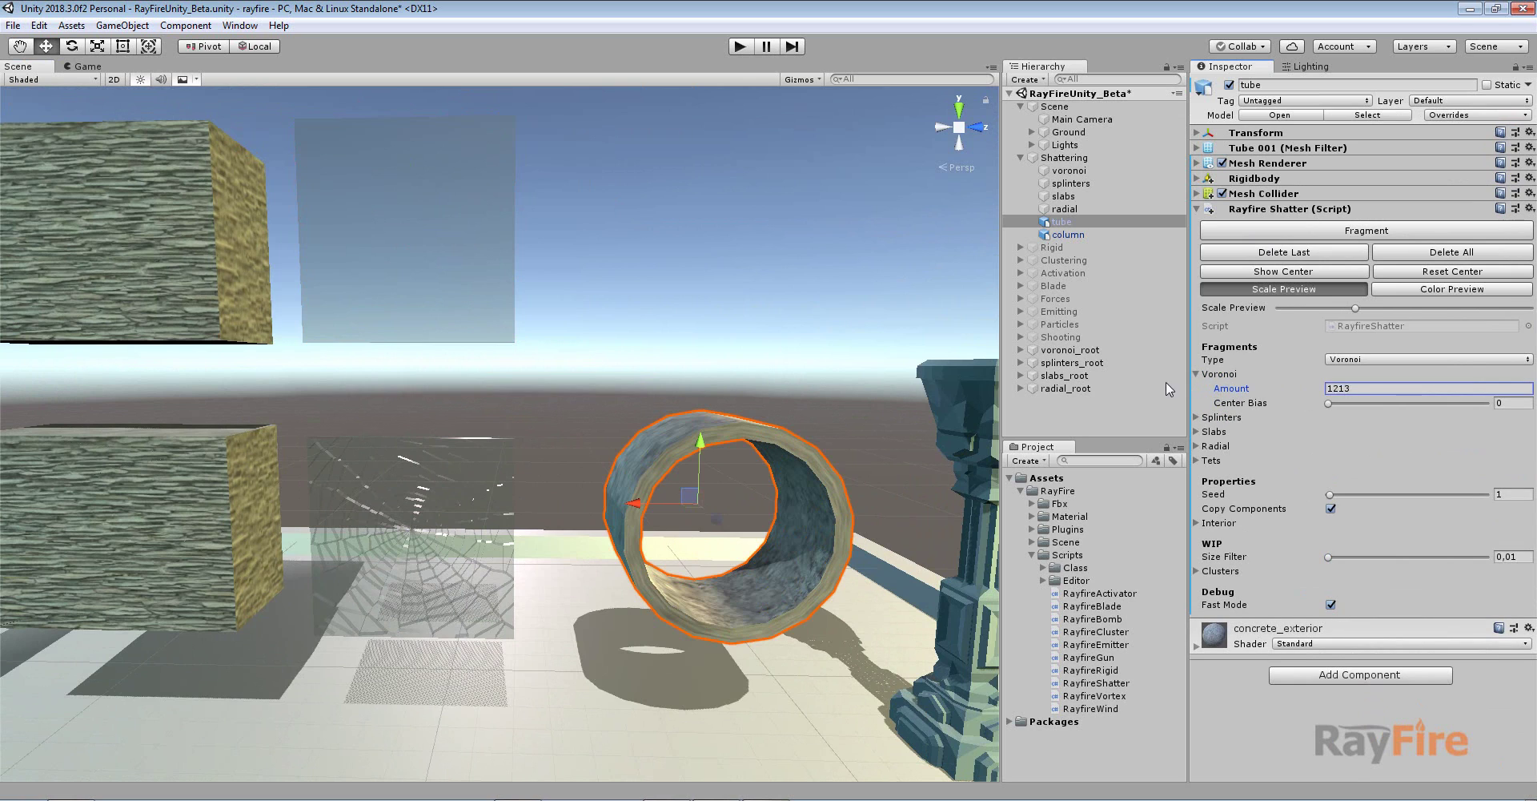
{"action": "left_click_drag", "start_coordinate": [699, 383], "coordinate": [370, 378]}
{"action": "left_click", "coordinate": [1397, 230]}
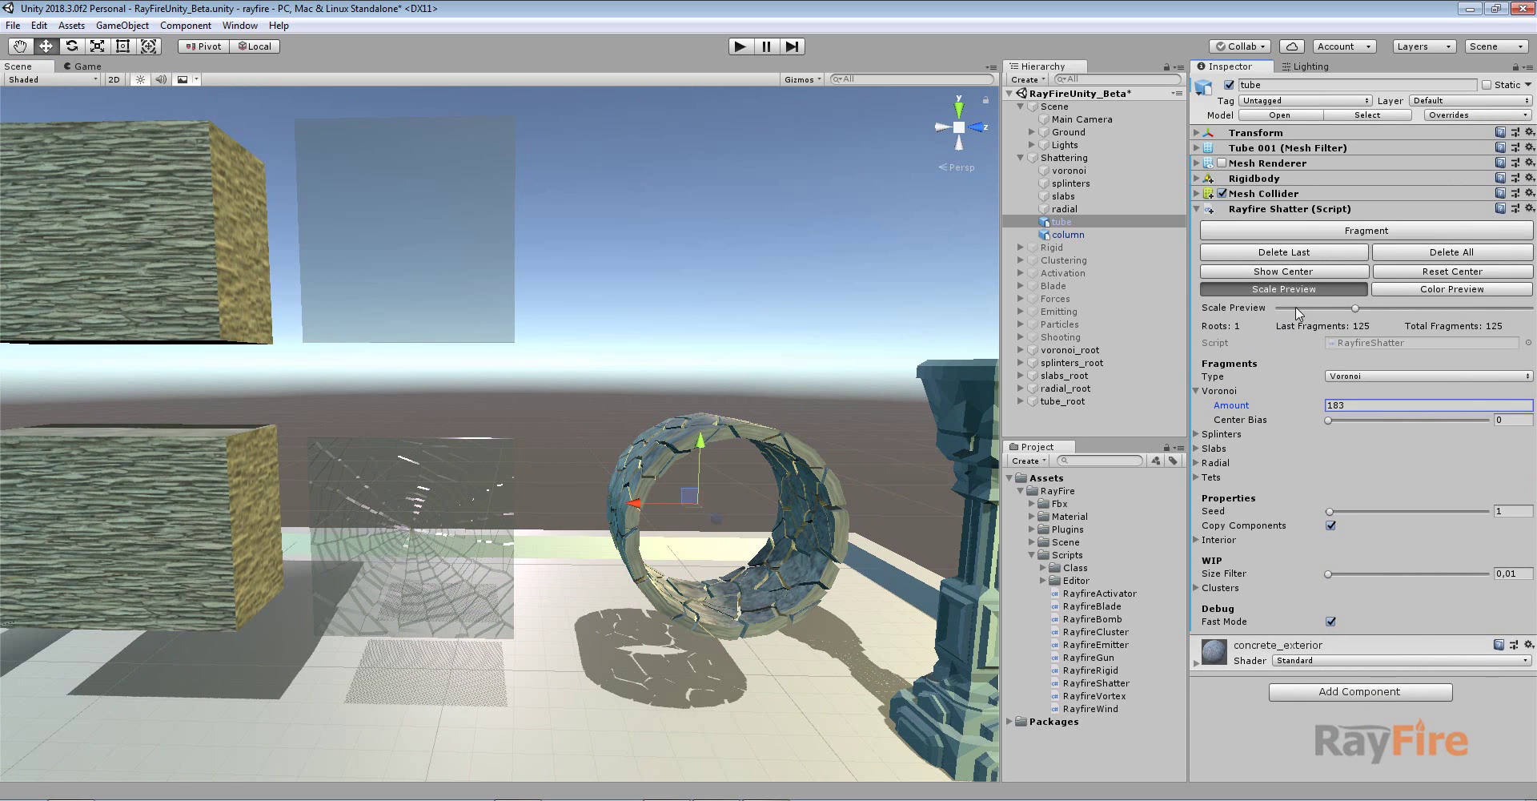
Reduce the tube's Scale Preview to its minimum and move the original tube above its fragments.
{"action": "left_click_drag", "start_coordinate": [1297, 311], "coordinate": [787, 403]}
{"action": "left_click_drag", "start_coordinate": [700, 451], "coordinate": [709, 197]}
Fragment the column with a Voronoi Amount of 139 and move the original column above its fragments.
{"action": "scroll", "coordinate": [705, 320], "scroll_direction": "down", "scroll_amount": 3}
{"action": "middle_click_drag", "start_coordinate": [709, 361], "coordinate": [588, 372]}
{"action": "left_click", "coordinate": [801, 419]}
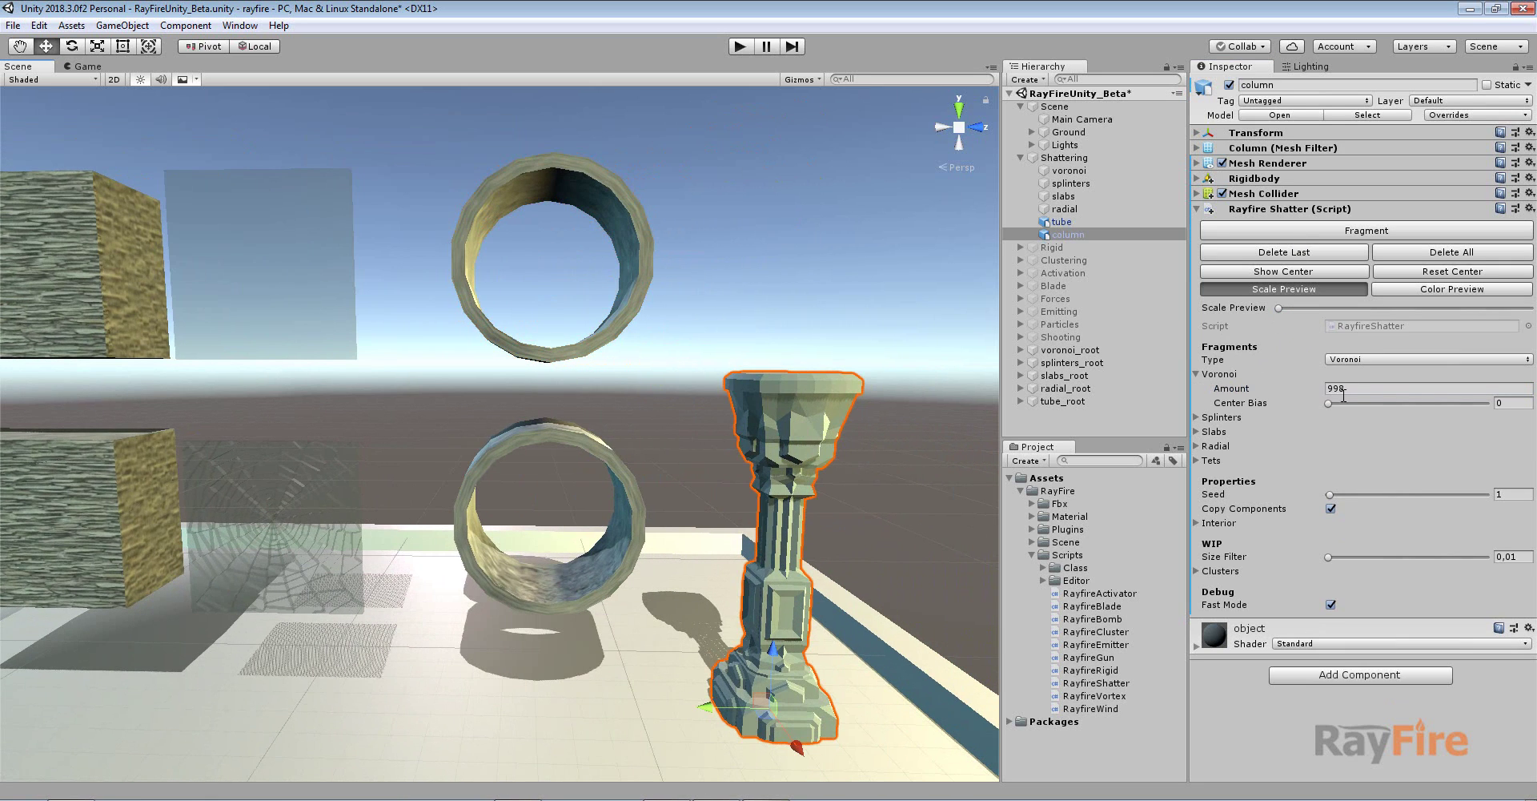
{"action": "left_click_drag", "start_coordinate": [1306, 392], "coordinate": [1025, 387]}
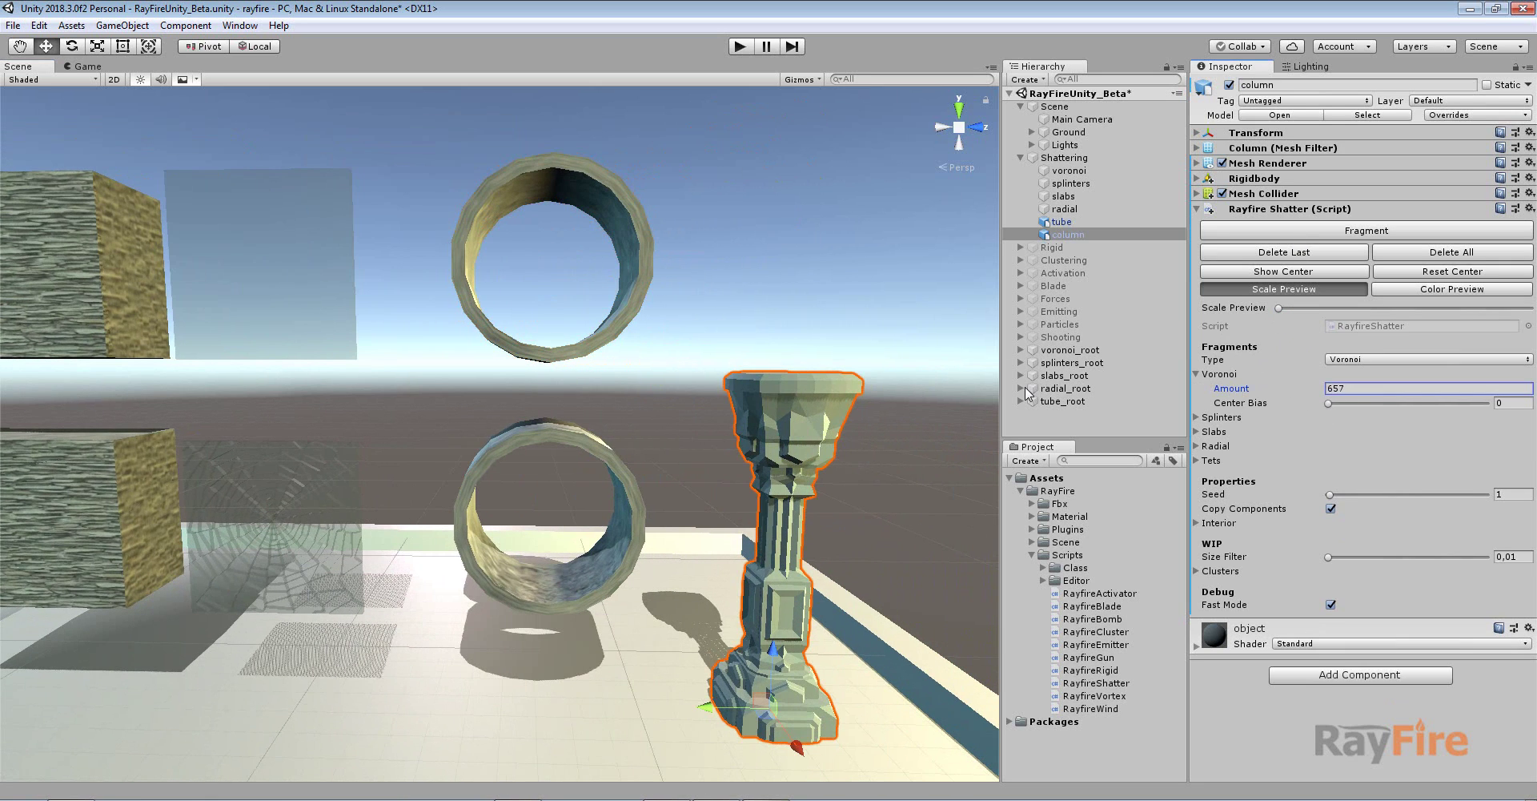
{"action": "left_click", "coordinate": [1414, 229]}
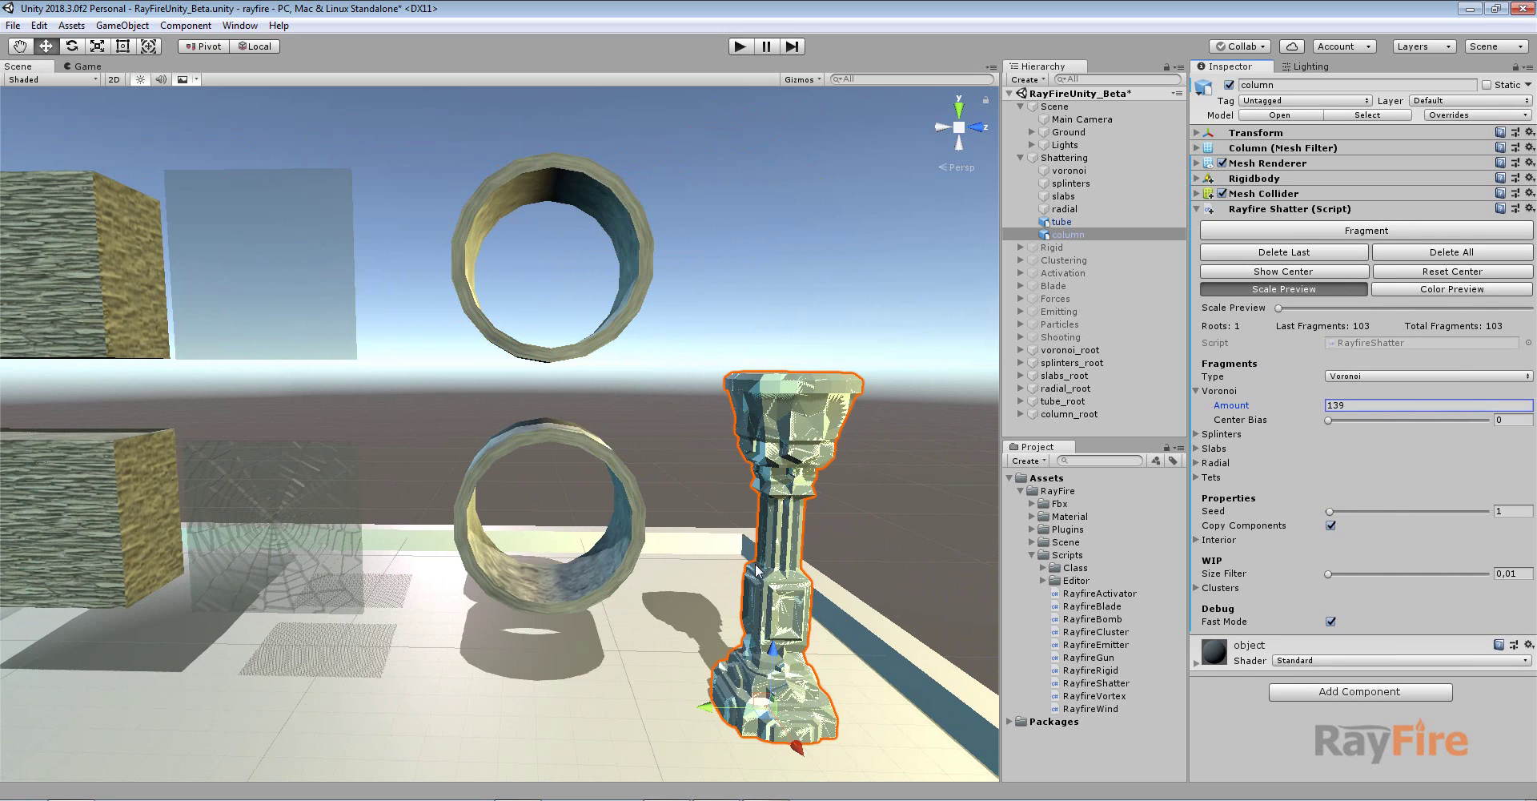
{"action": "left_click_drag", "start_coordinate": [774, 647], "coordinate": [786, 327]}
Start Play mode to simulate the original objects falling onto their fragments.
{"action": "scroll", "coordinate": [568, 445], "scroll_direction": "down", "scroll_amount": 3}
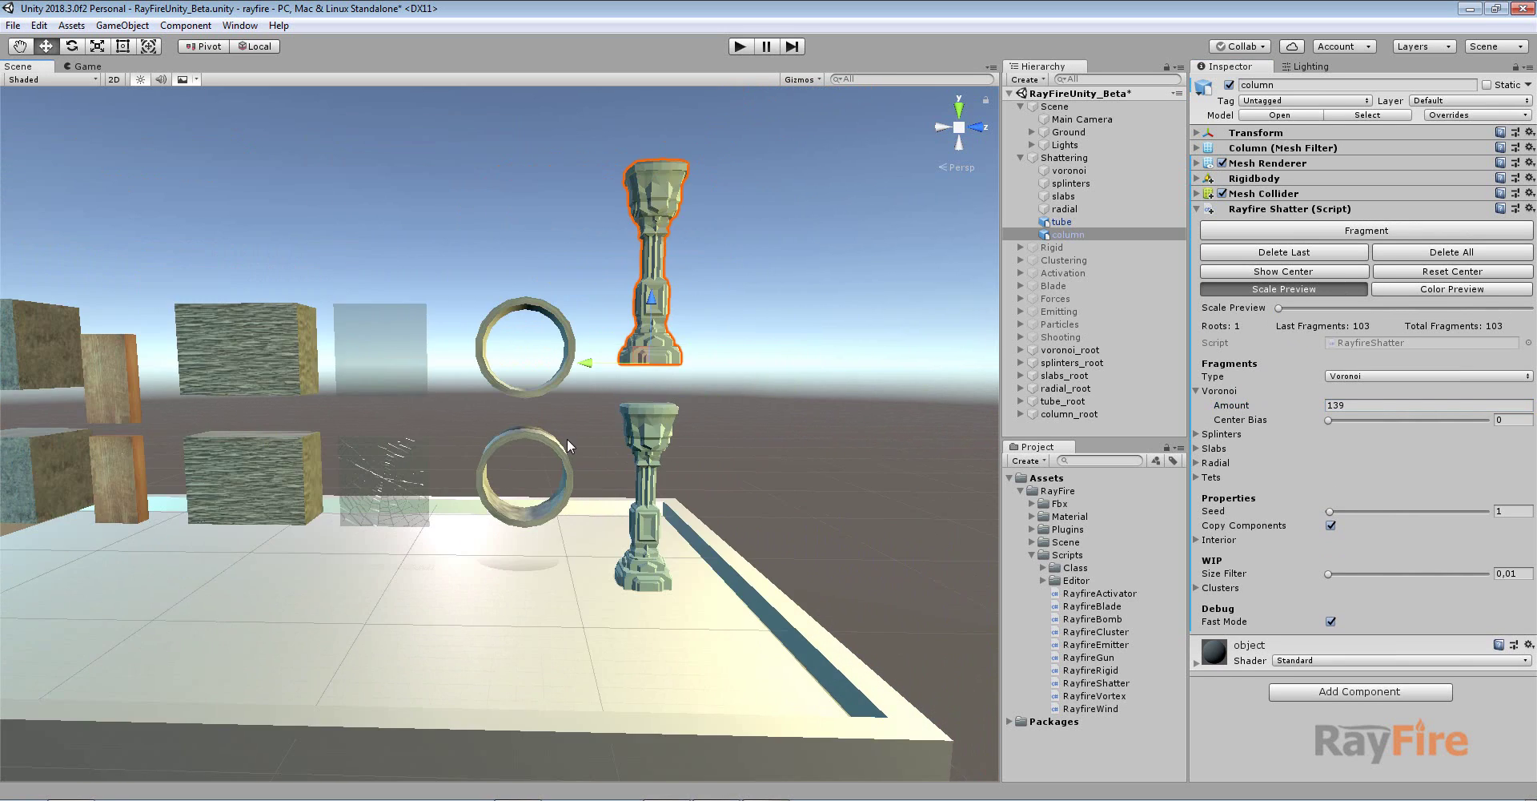
{"action": "left_click_drag", "start_coordinate": [569, 445], "coordinate": [789, 481], "text": "alt"}
{"action": "left_click_drag", "start_coordinate": [557, 451], "coordinate": [790, 329], "text": "alt"}
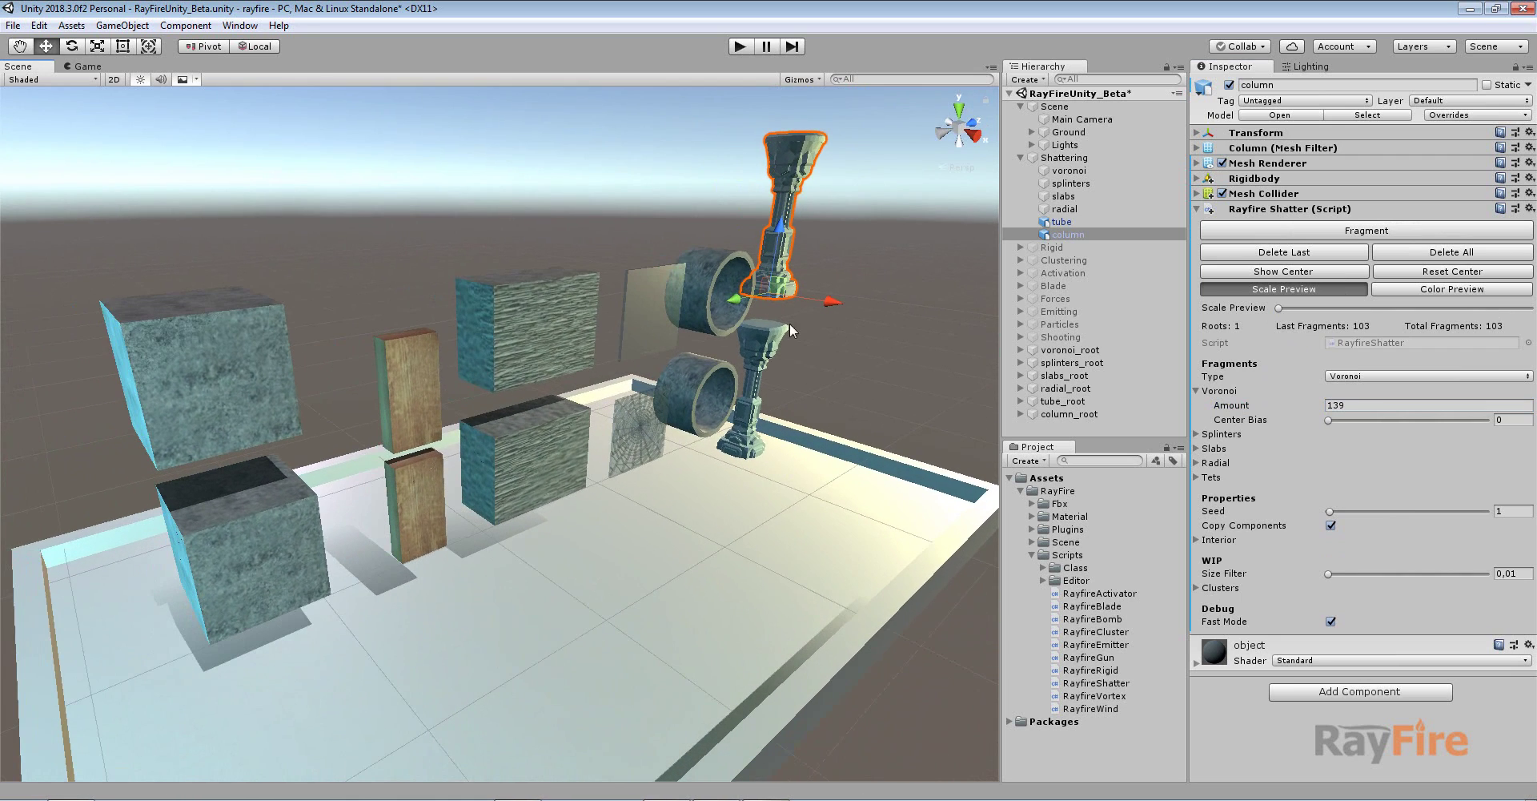
{"action": "left_click", "coordinate": [742, 47]}
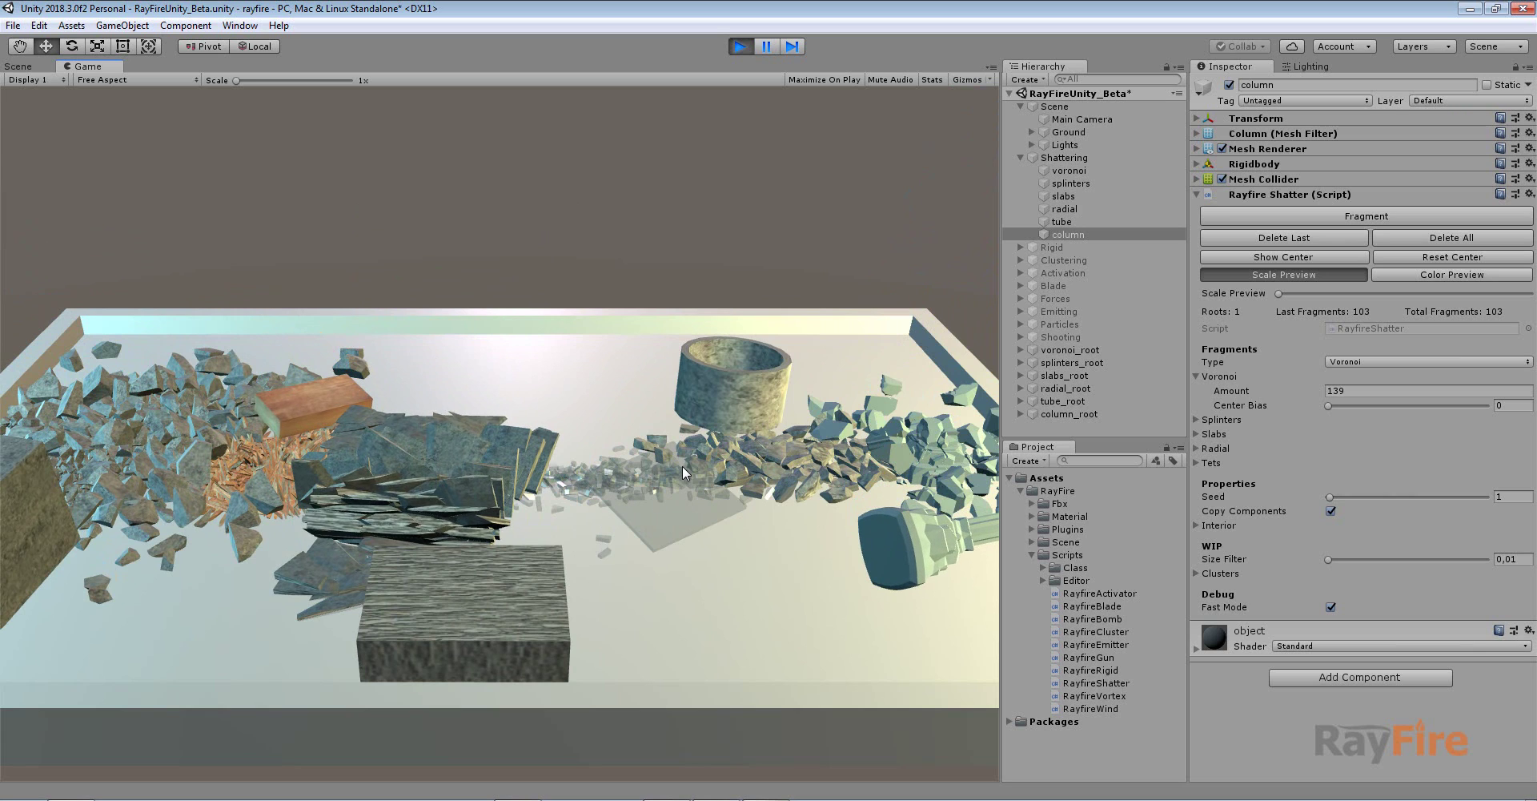
Examine the collapsed fragments and fallen originals in the Scene view, and exit Play mode.
{"action": "left_click", "coordinate": [18, 70]}
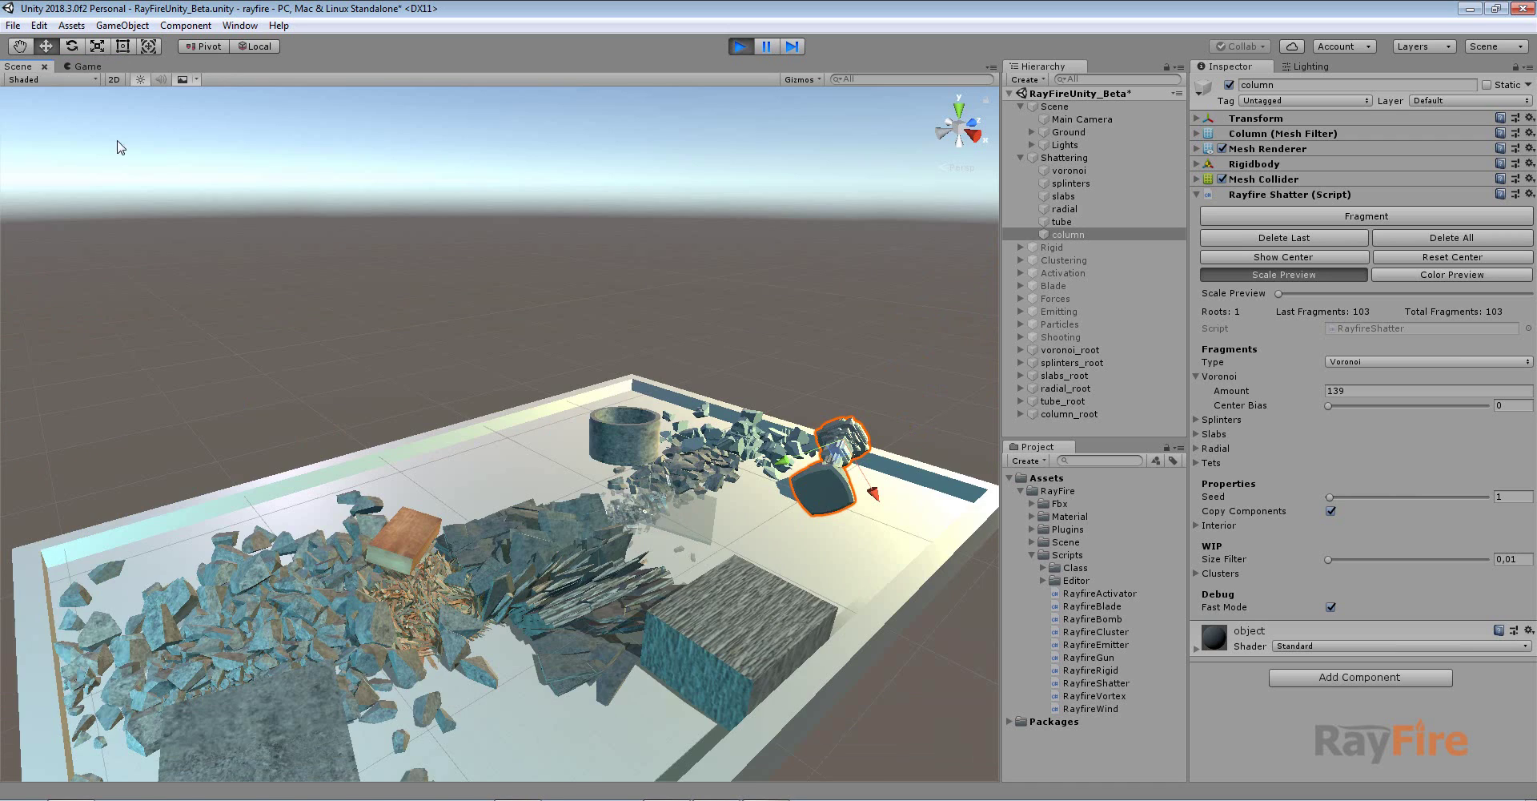
{"action": "scroll", "coordinate": [477, 323], "scroll_direction": "down", "scroll_amount": 4}
{"action": "left_click_drag", "start_coordinate": [201, 314], "coordinate": [562, 316]}
{"action": "scroll", "coordinate": [710, 533], "scroll_direction": "up", "scroll_amount": 4}
{"action": "left_click", "coordinate": [562, 315]}
{"action": "left_click_drag", "start_coordinate": [593, 474], "coordinate": [542, 418]}
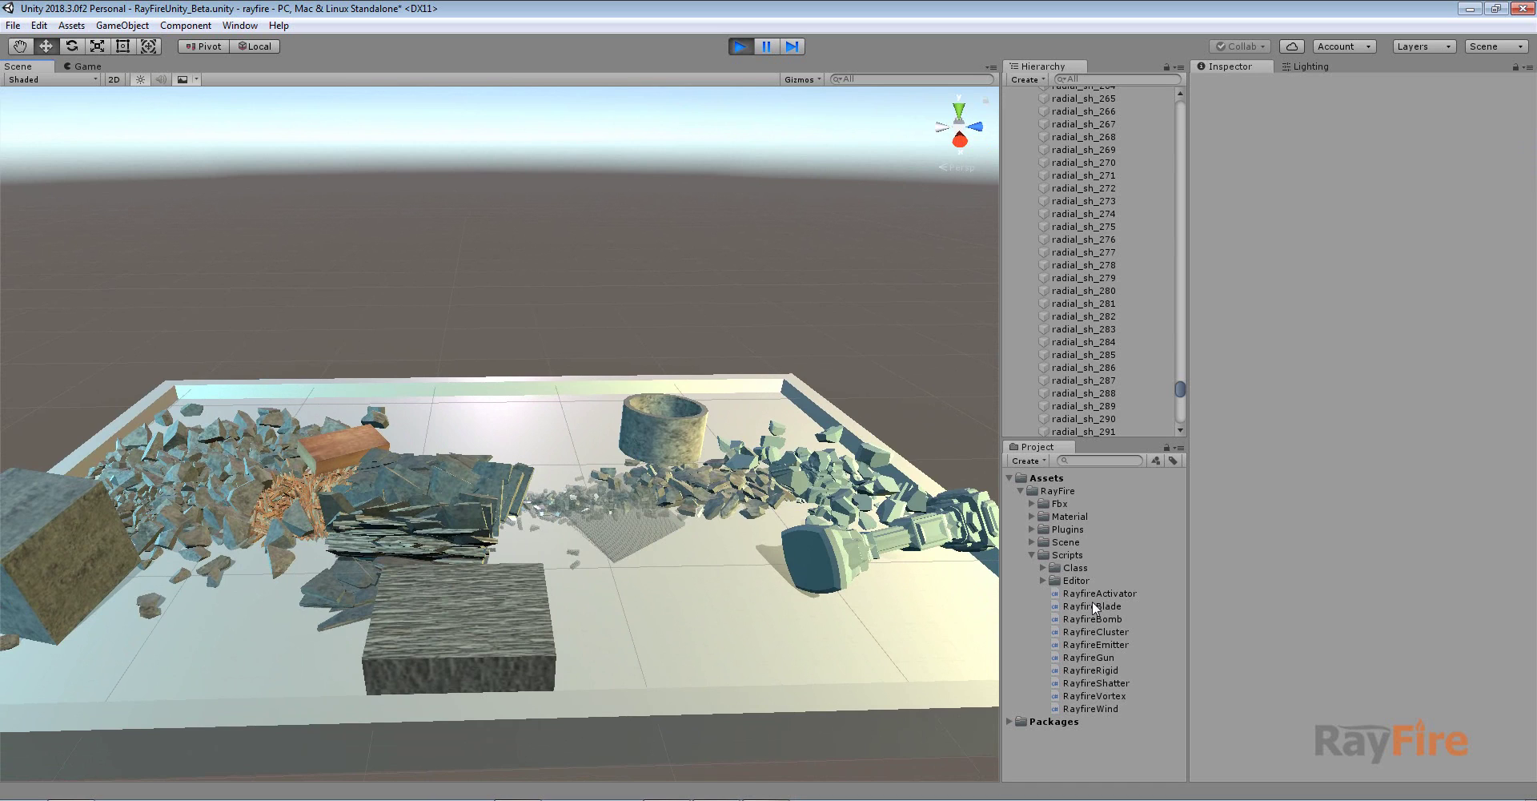
{"action": "left_click", "coordinate": [740, 46]}
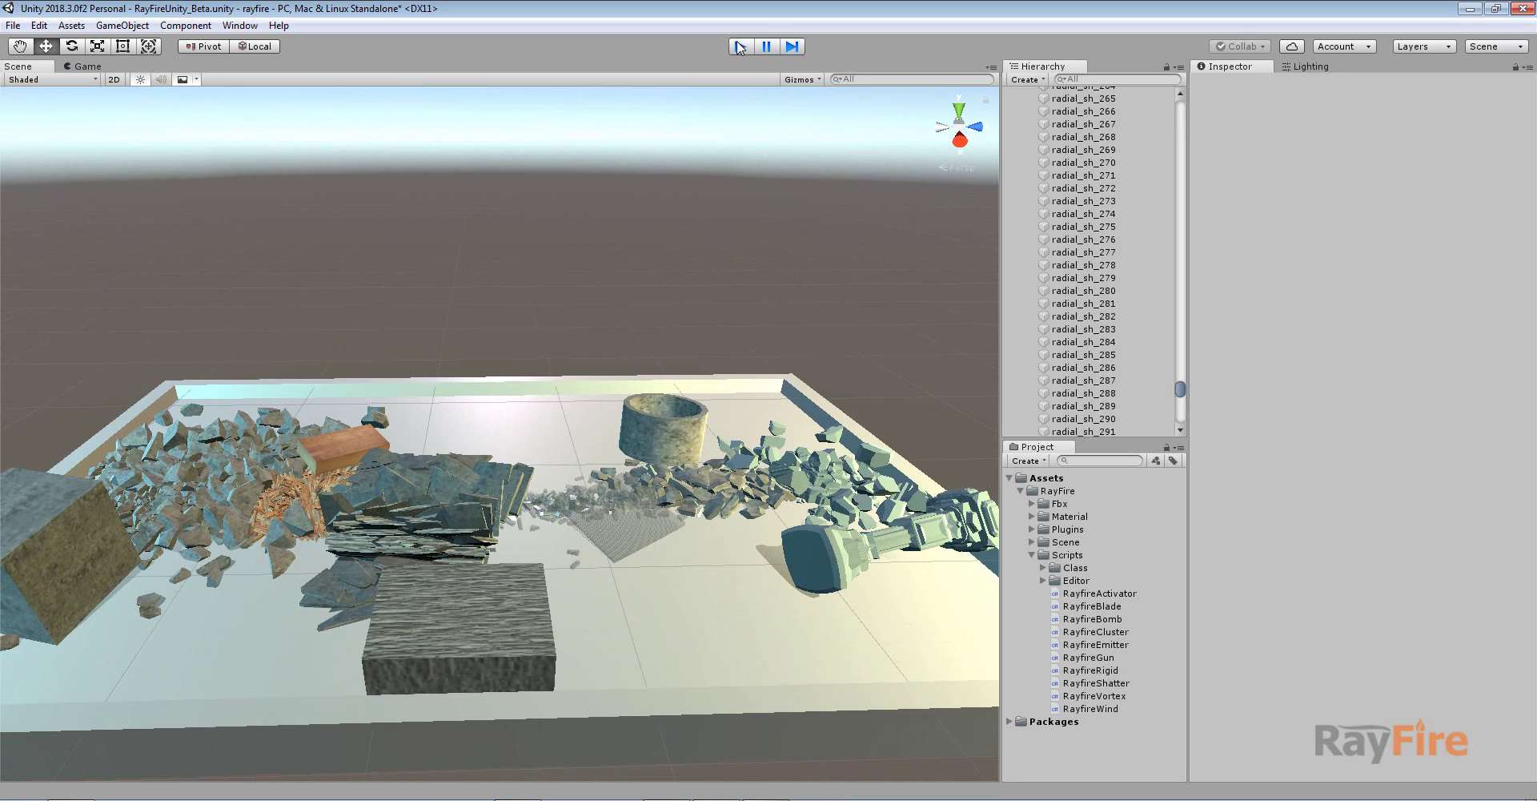